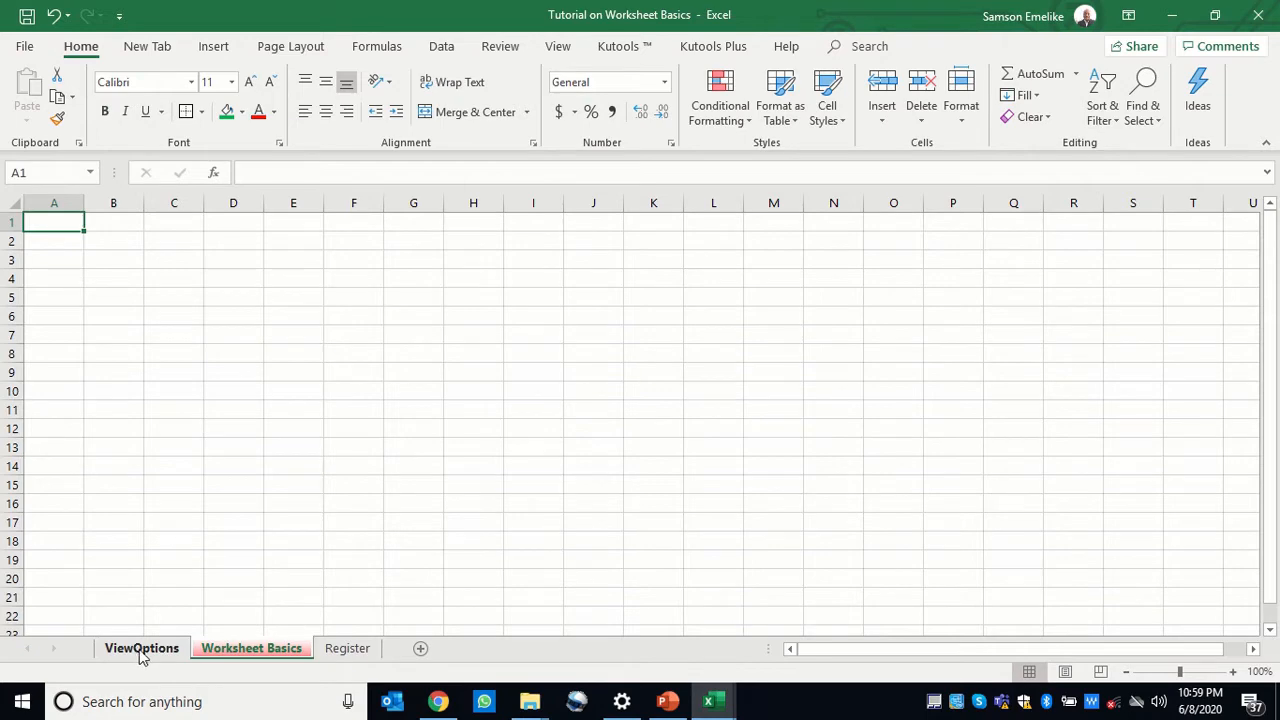
# Look through the workbook's sheets and examine the employee data and the full 2020 Budget Projections on the ViewOptions sheet
pyautogui.click(347, 650)
pyautogui.click(276, 651)
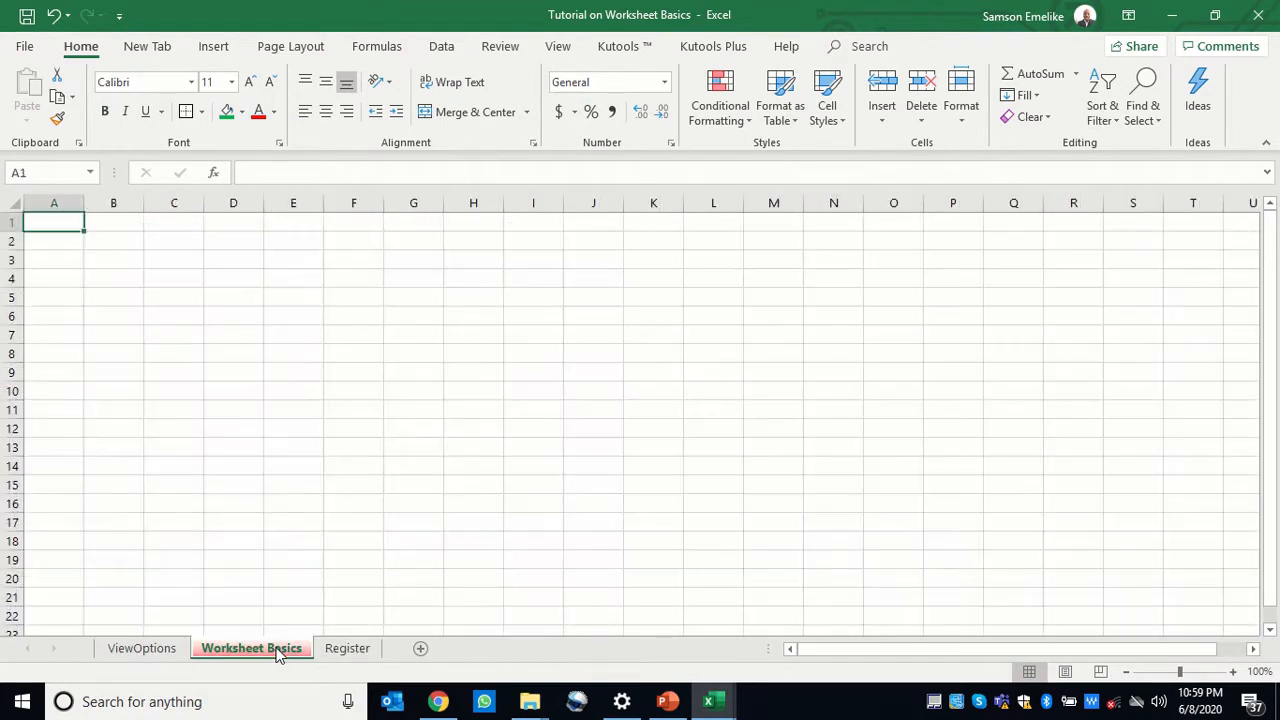
pyautogui.click(165, 651)
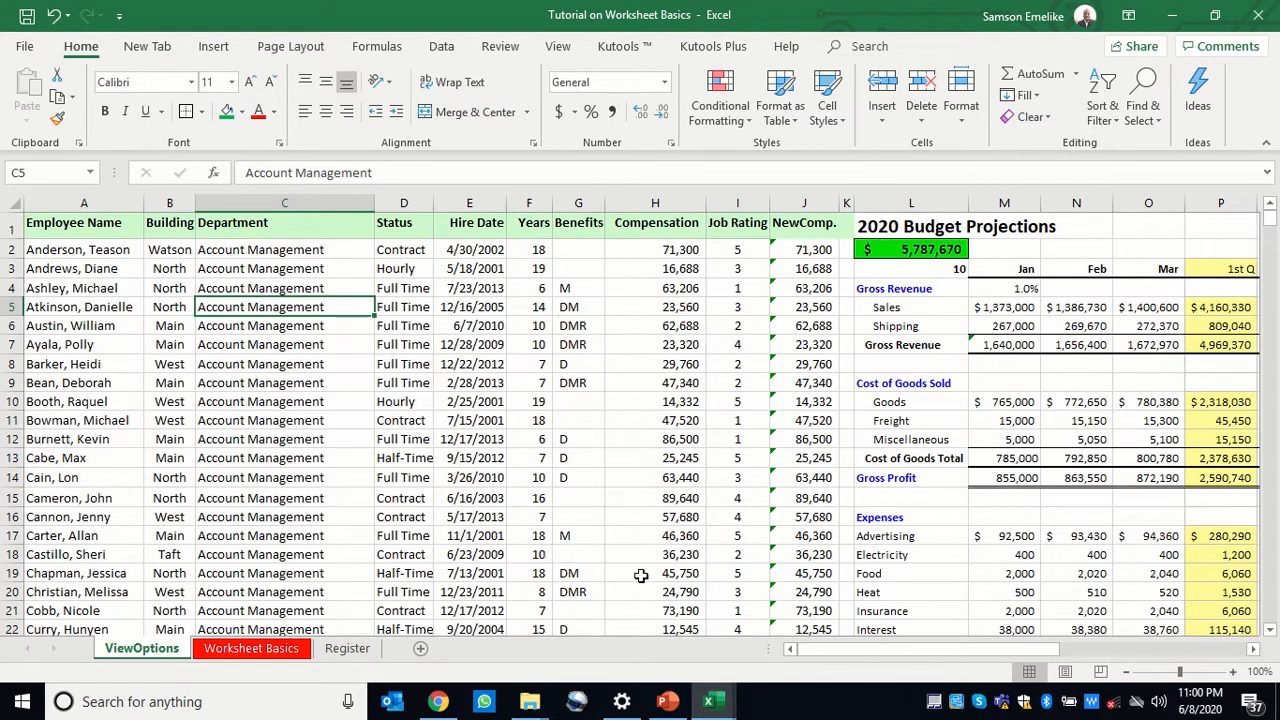
pyautogui.moveTo(815, 650); pyautogui.dragTo(1117, 663)
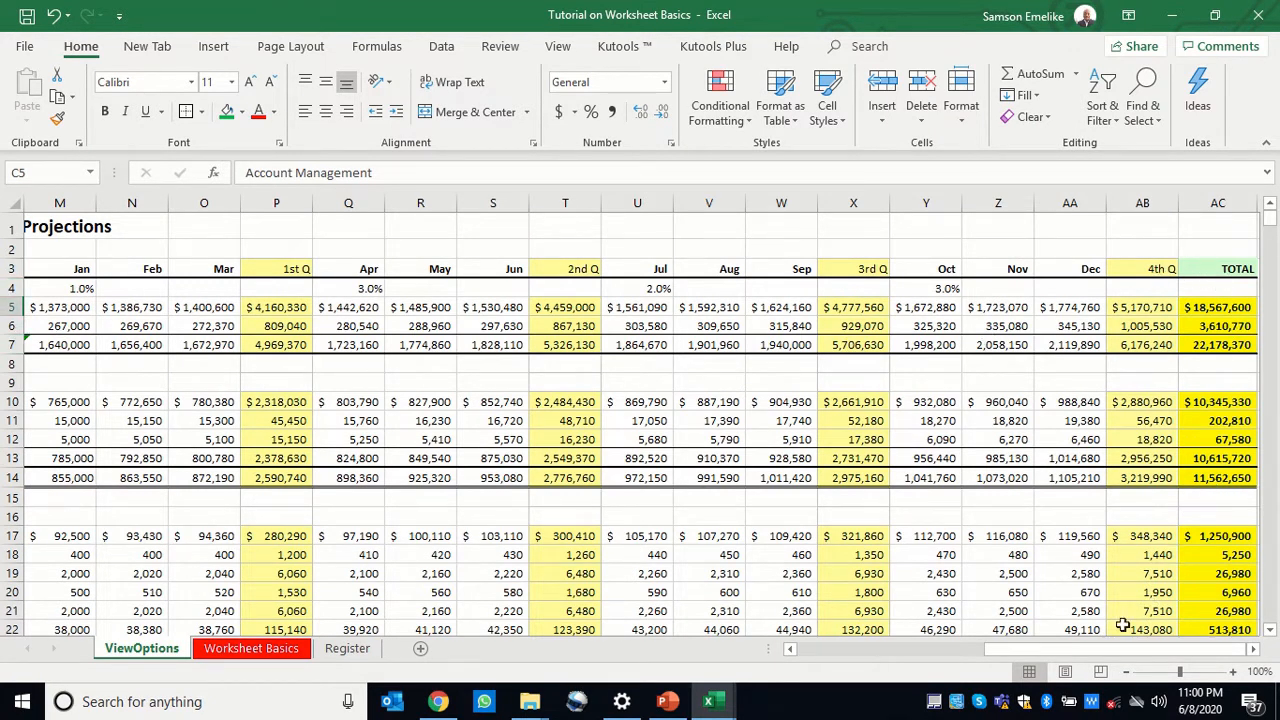
pyautogui.moveTo(1094, 660); pyautogui.dragTo(903, 658)
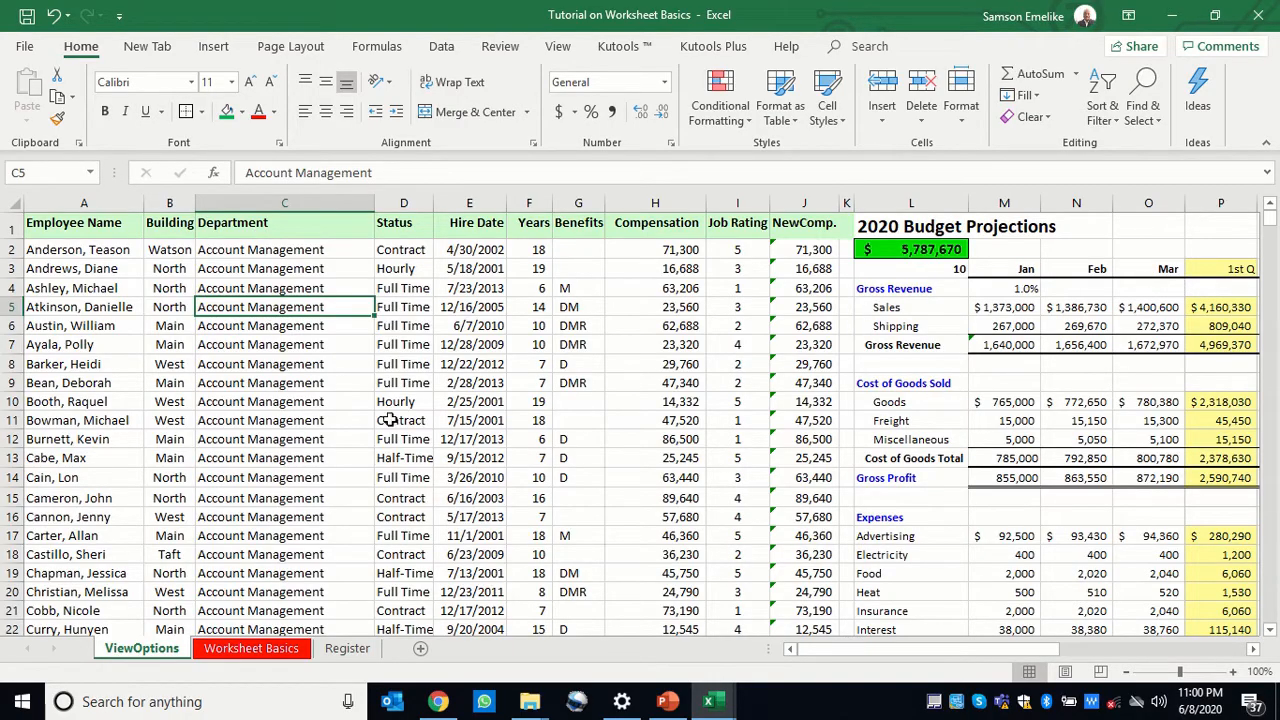
pyautogui.moveTo(1270, 224)
pyautogui.mouseDown()
pyautogui.moveTo(1271, 624)
pyautogui.moveTo(1272, 218)
pyautogui.mouseUp()
# Create a new blank workbook with three additional worksheets and return to the Tutorial on Worksheet Basics workbook
pyautogui.hotkey('ctrl', 'n')
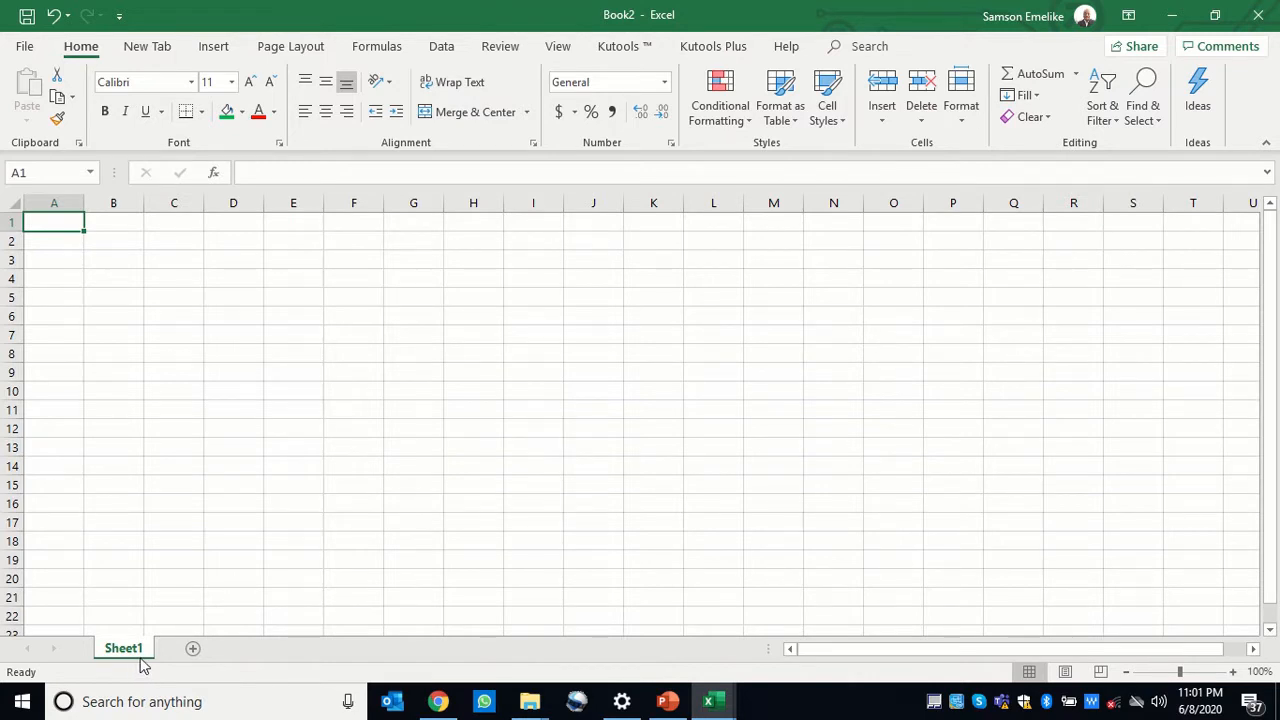
pyautogui.click(194, 650)
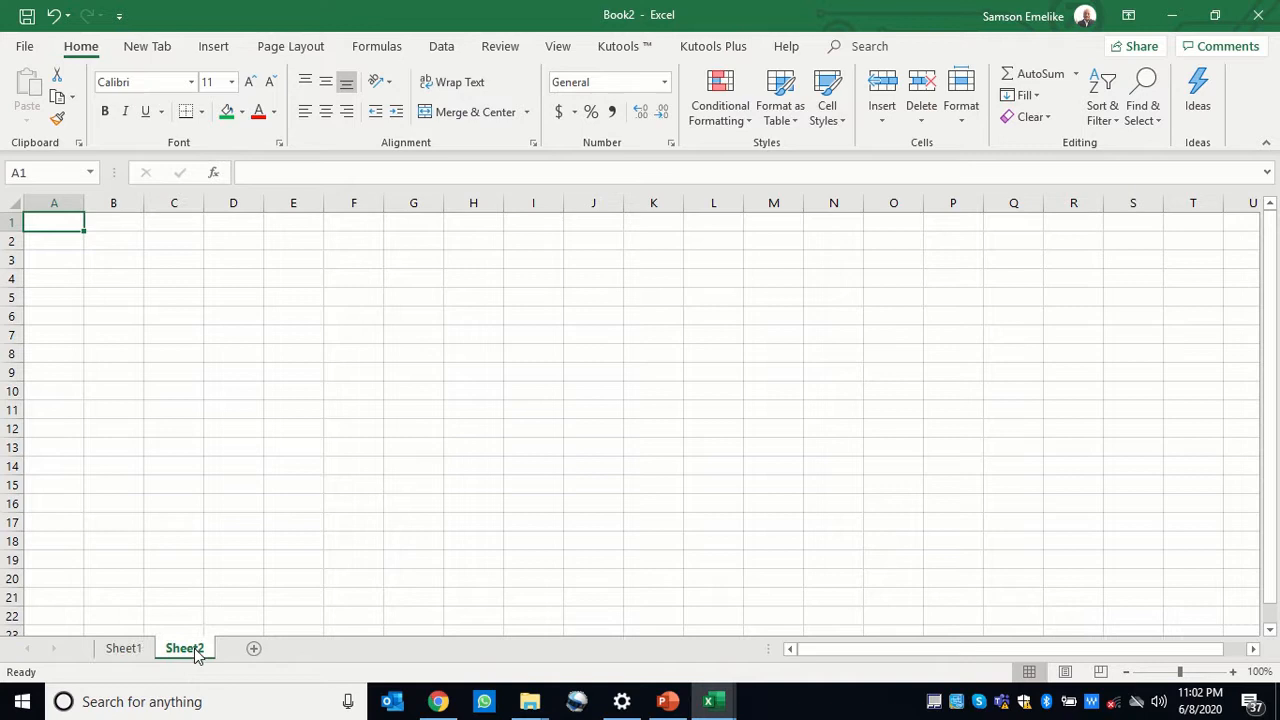
pyautogui.click(255, 650)
pyautogui.click(314, 650)
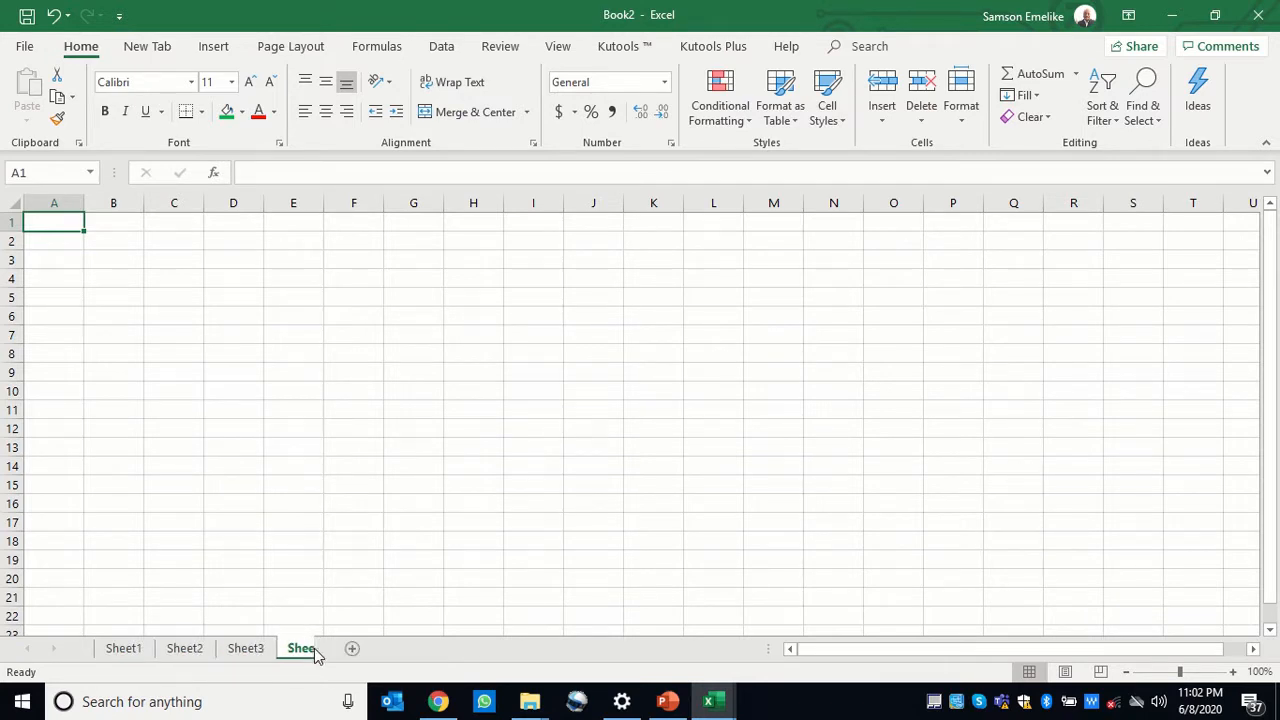
pyautogui.click(1172, 16)
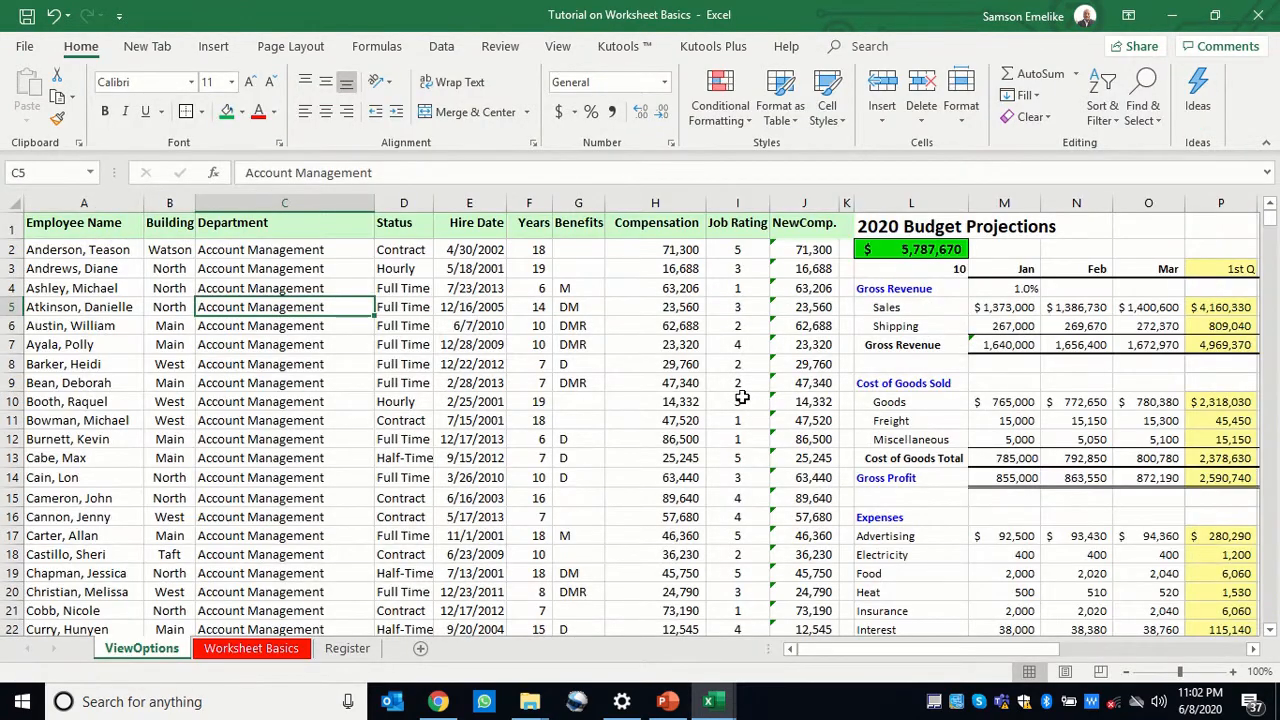
# Open the Worksheet Basics sheet's name for editing
pyautogui.click(278, 656)
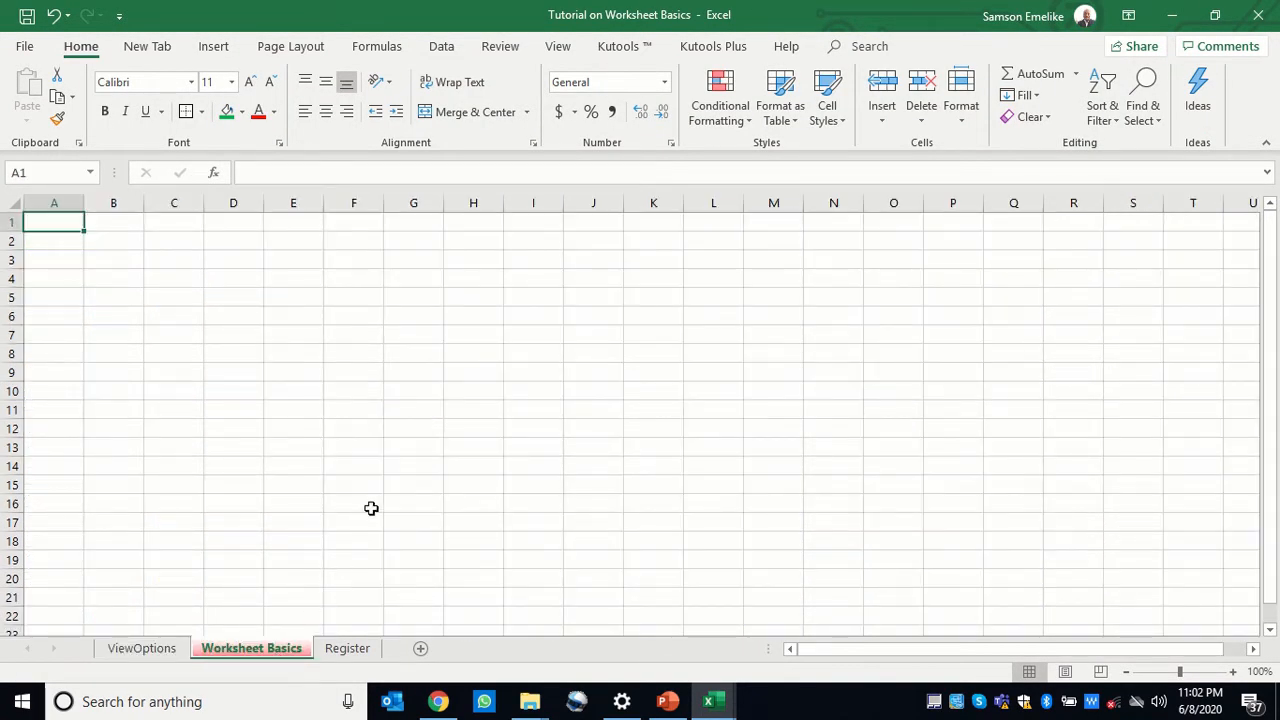
pyautogui.doubleClick(237, 648)
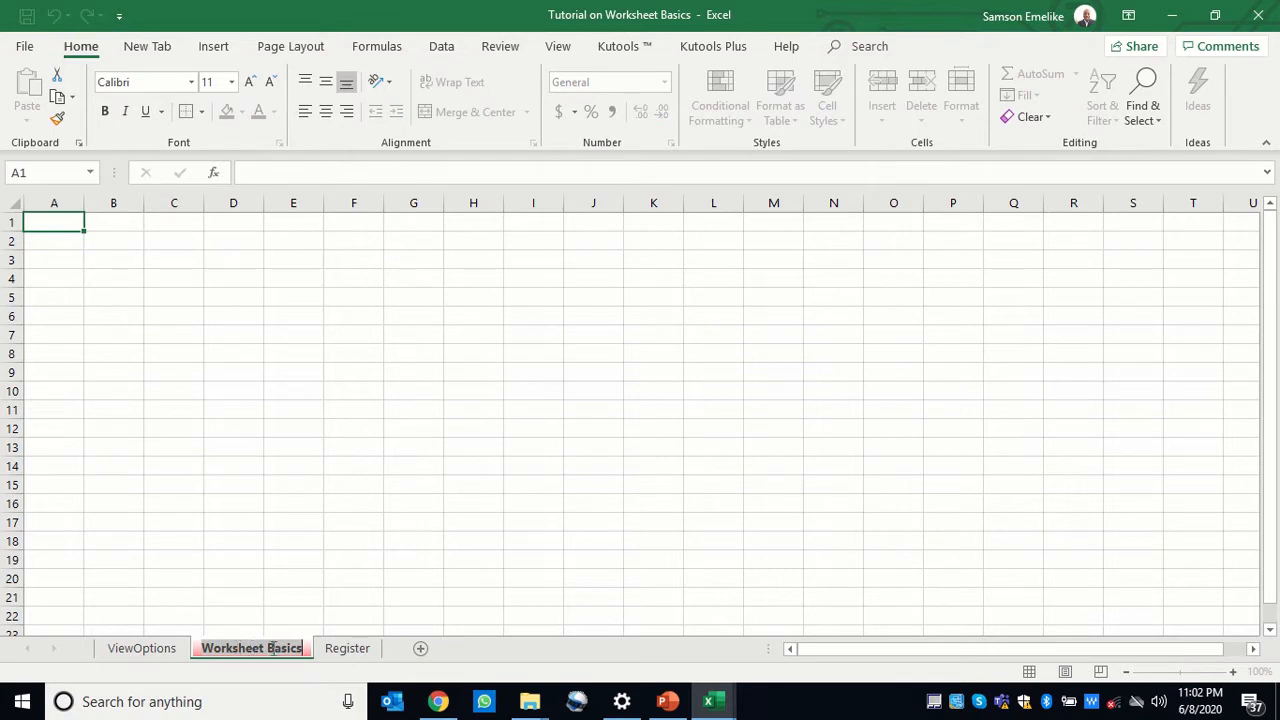
pyautogui.press('Return')
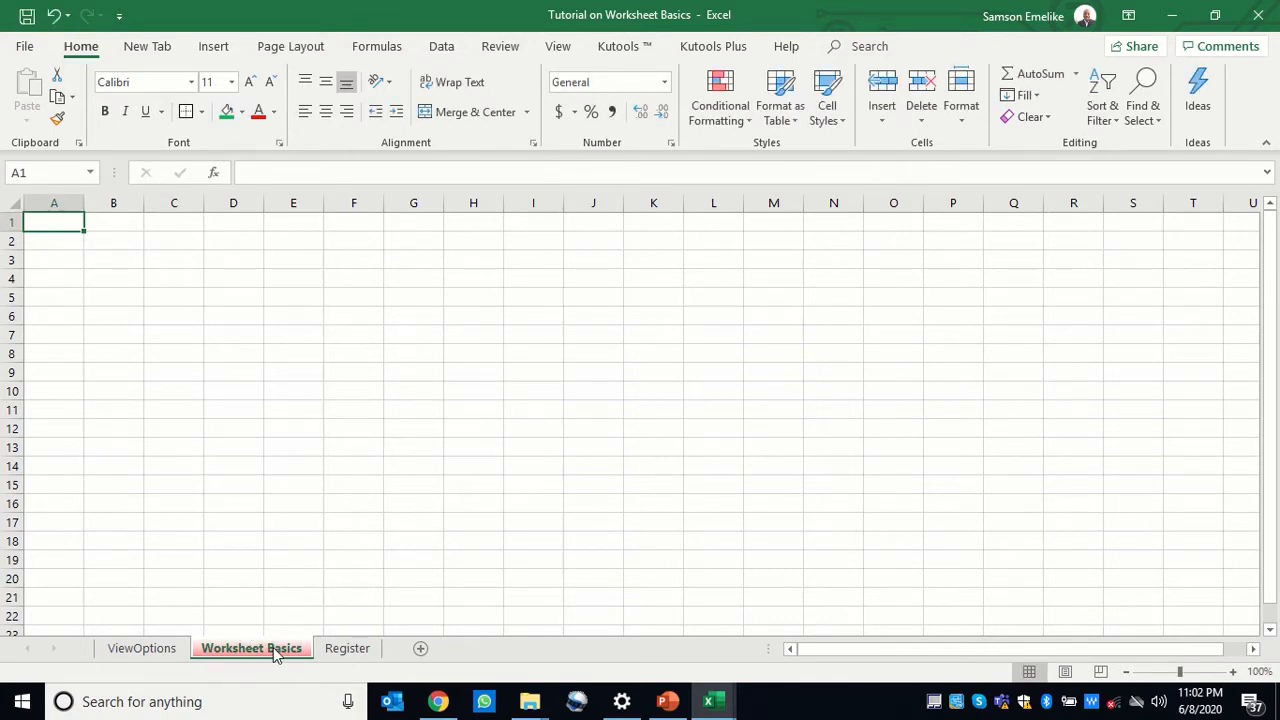
pyautogui.rightClick(276, 651)
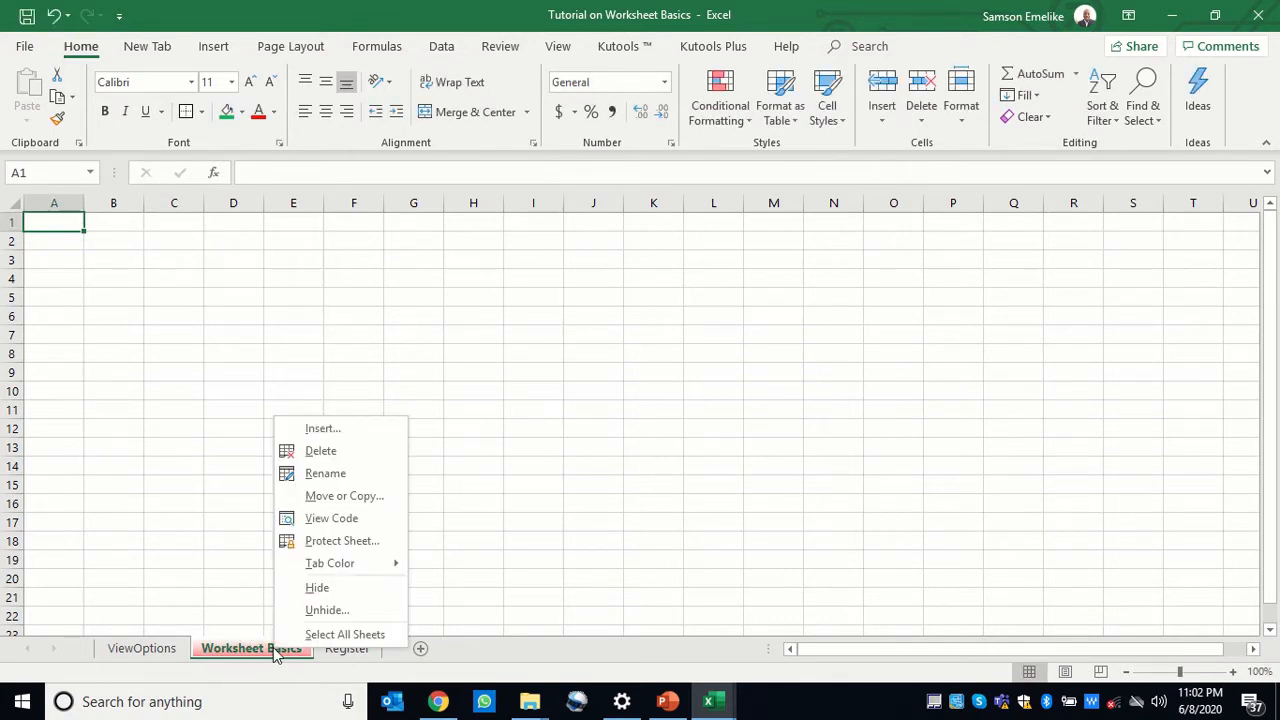
pyautogui.click(344, 479)
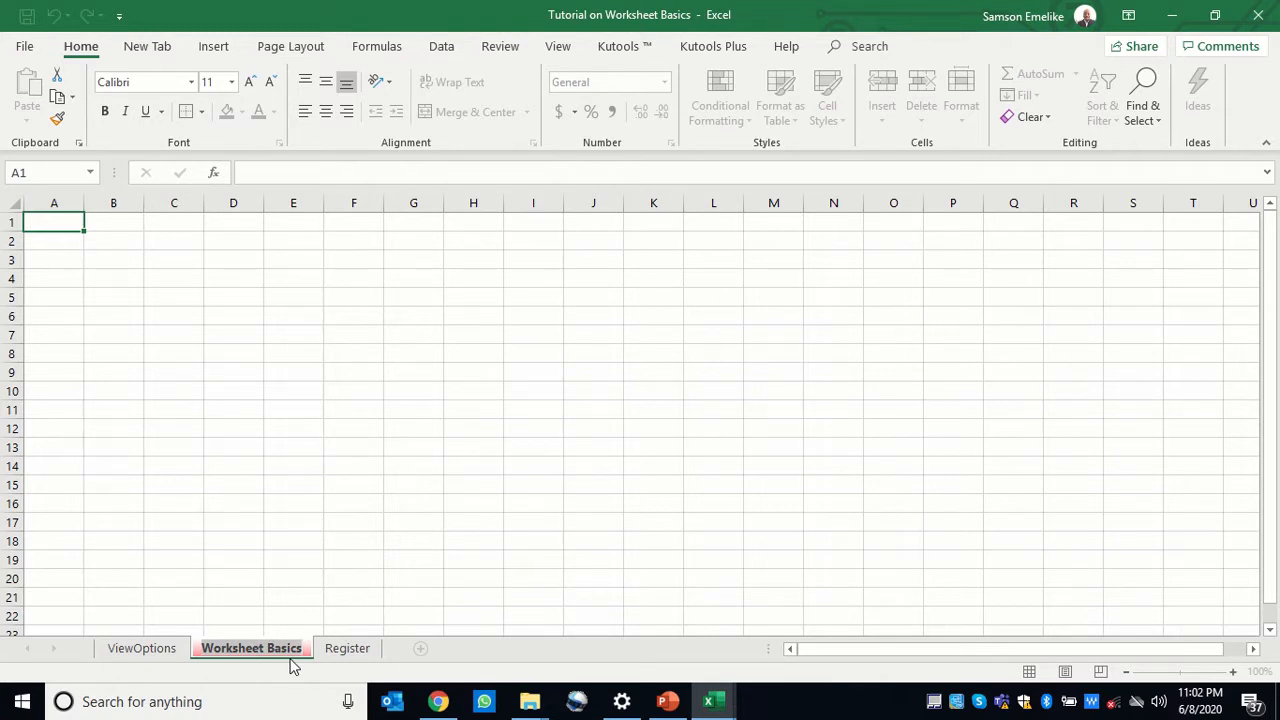
pyautogui.press('Return')
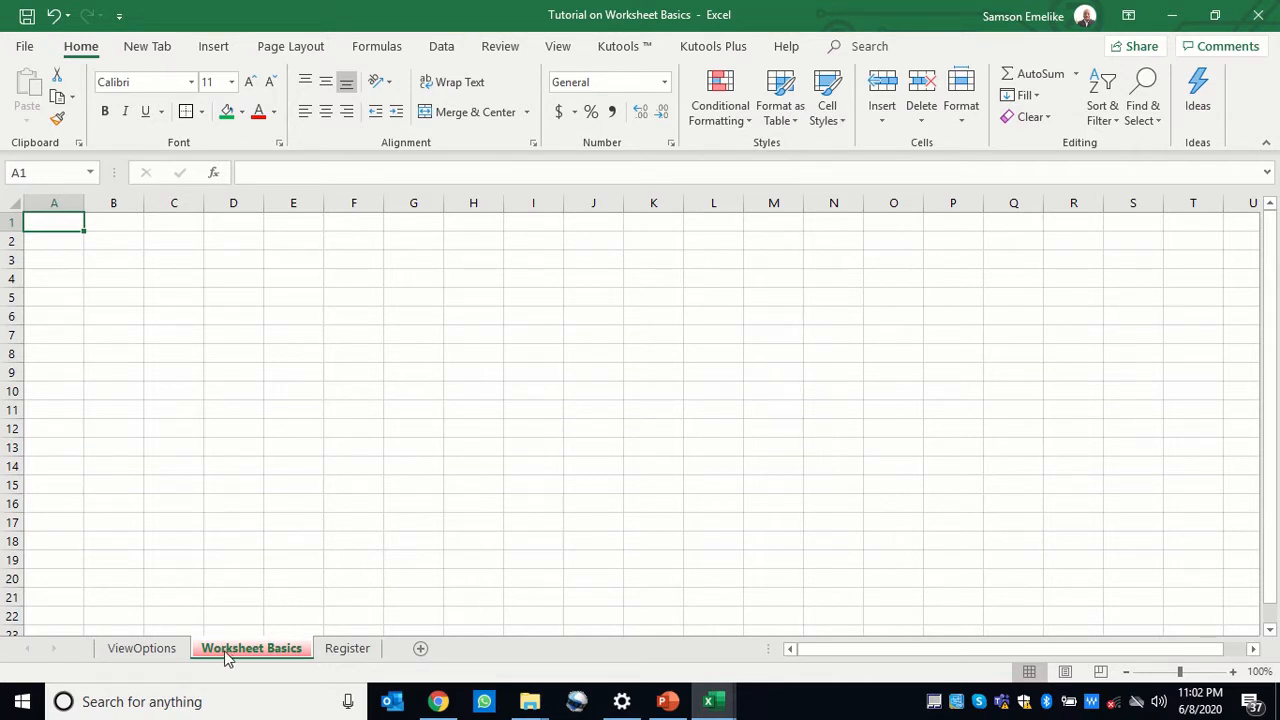
# Reorder the sheets so that Register comes first, ViewOptions second and Worksheet Basics last
pyautogui.moveTo(228, 655)
pyautogui.mouseDown()
pyautogui.moveTo(226, 634)
pyautogui.moveTo(318, 622)
pyautogui.moveTo(374, 628)
pyautogui.moveTo(377, 642)
pyautogui.mouseUp()
pyautogui.moveTo(254, 648); pyautogui.dragTo(400, 627)
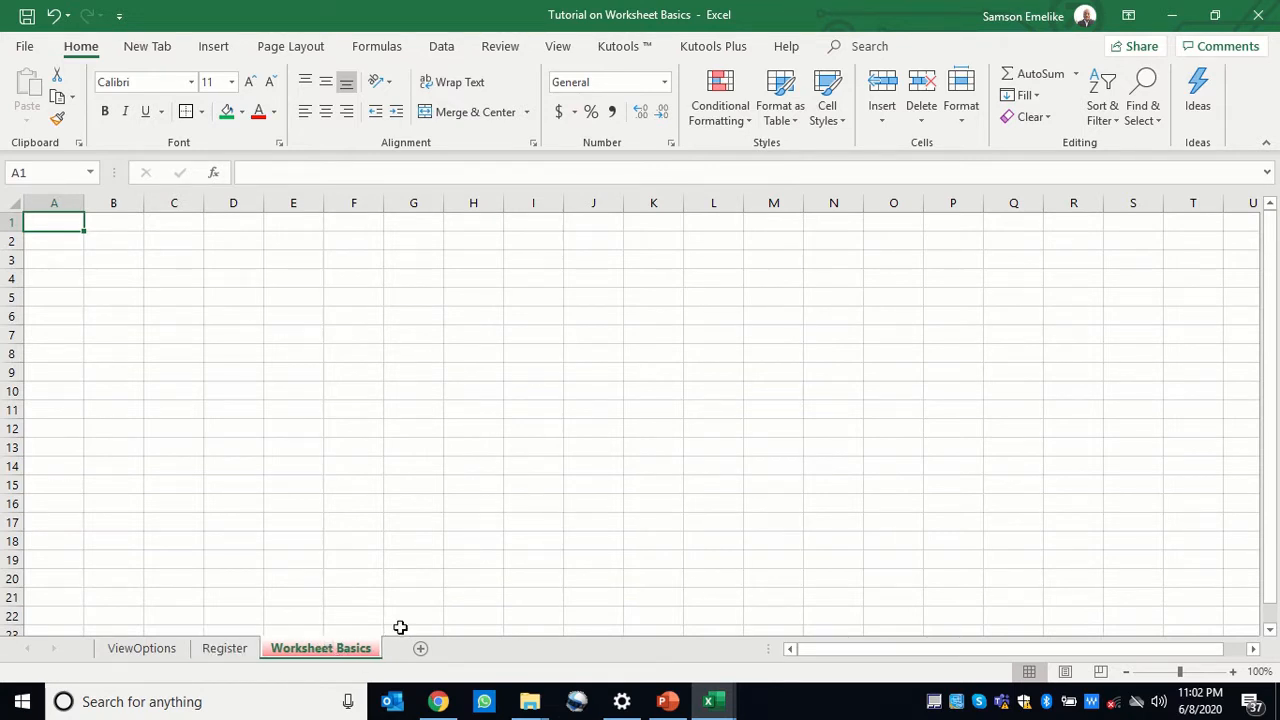
pyautogui.click(140, 652)
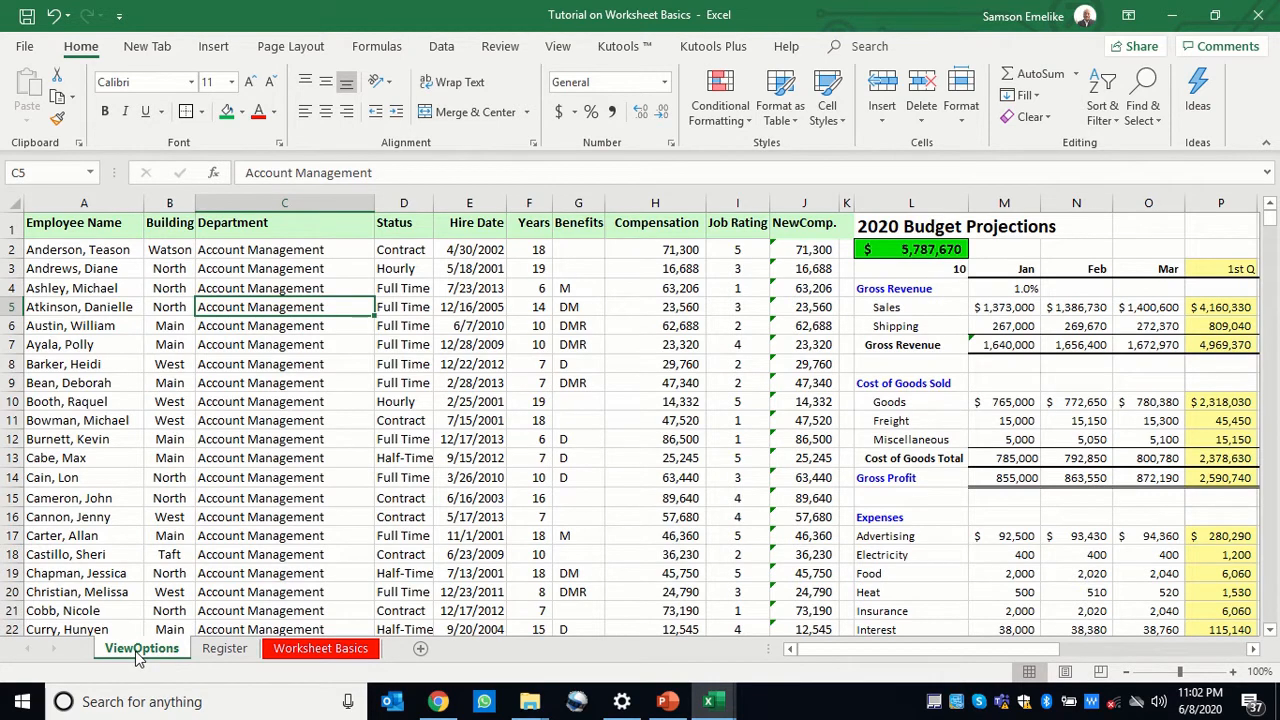
pyautogui.moveTo(140, 652); pyautogui.dragTo(265, 650)
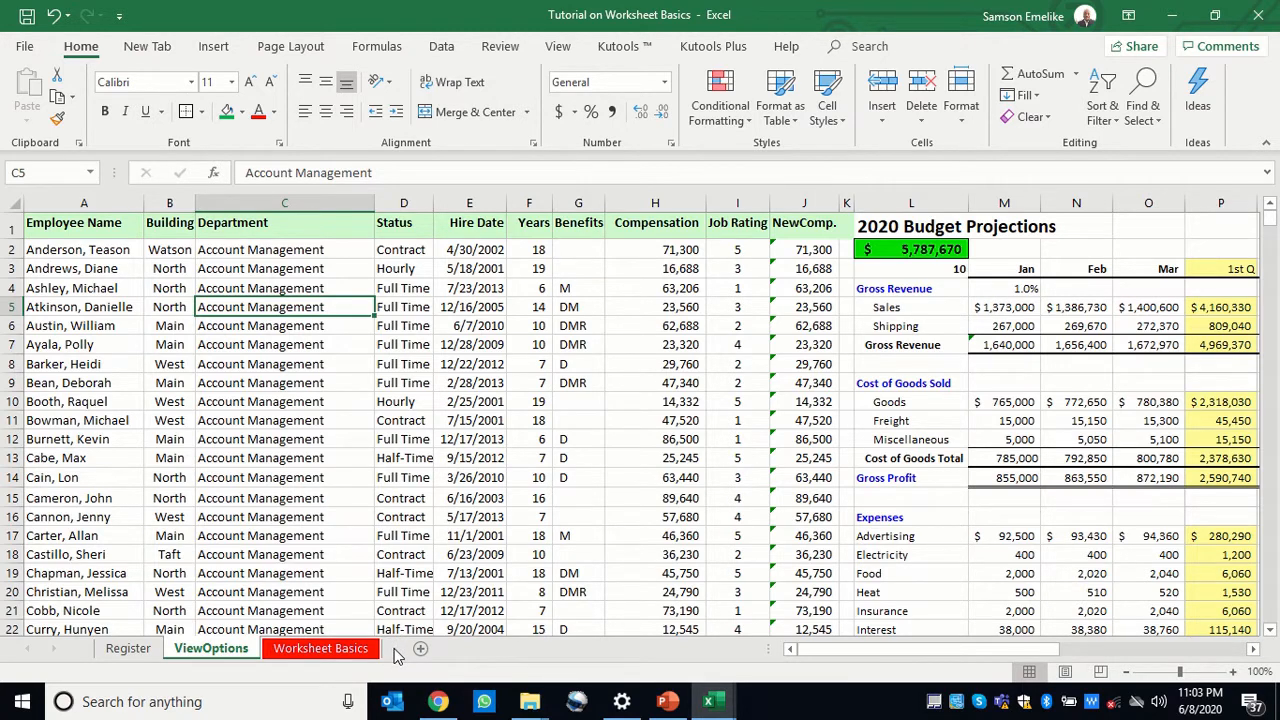
# Add a new worksheet after Worksheet Basics and another one directly after Register
pyautogui.click(340, 650)
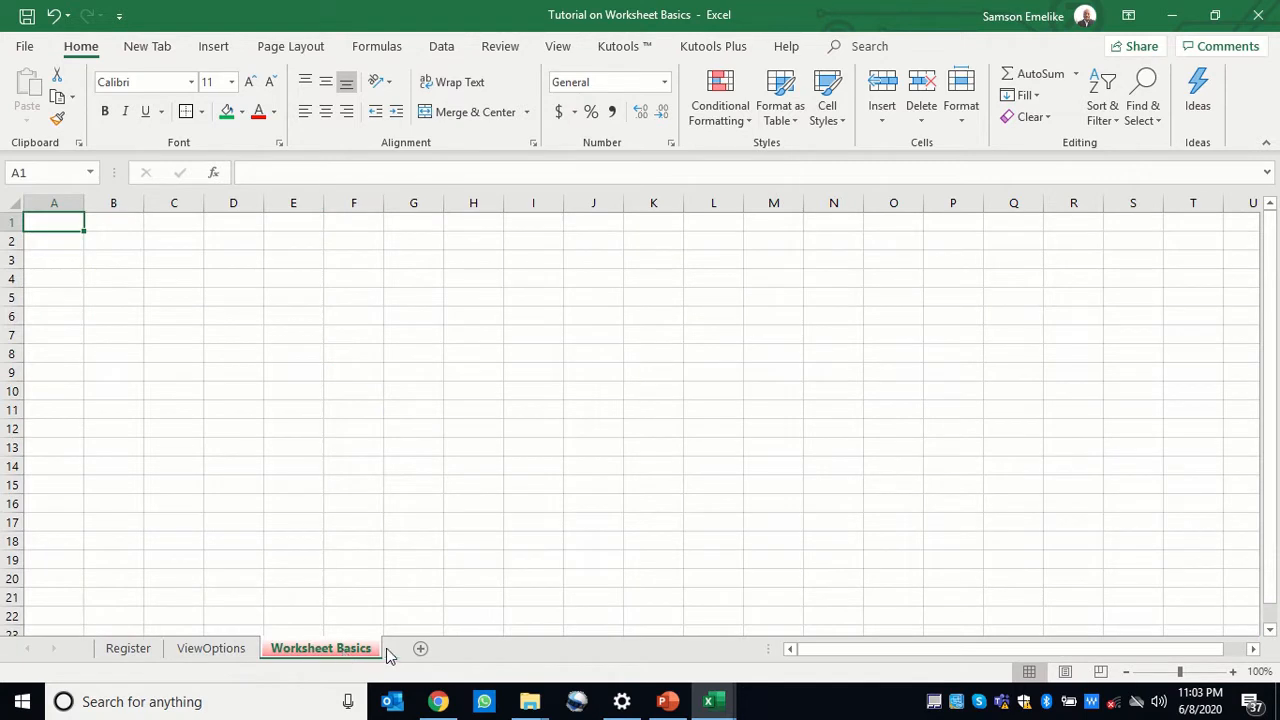
pyautogui.click(421, 650)
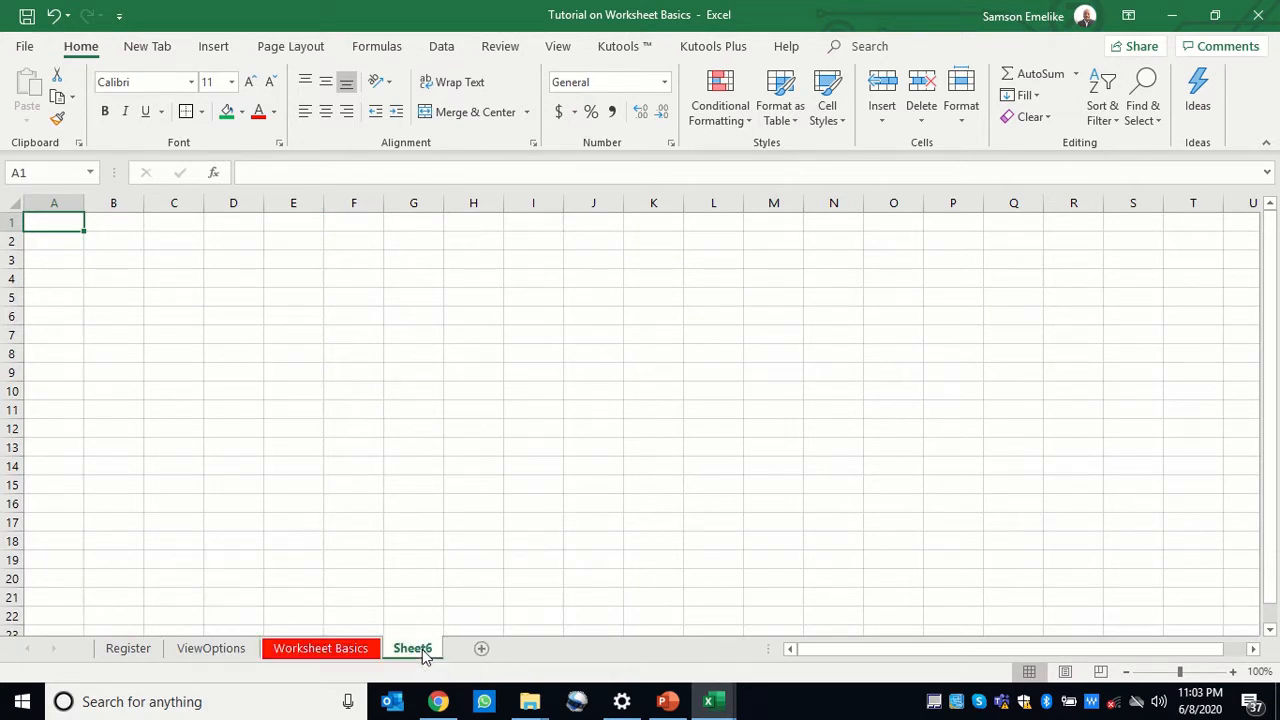
pyautogui.click(136, 652)
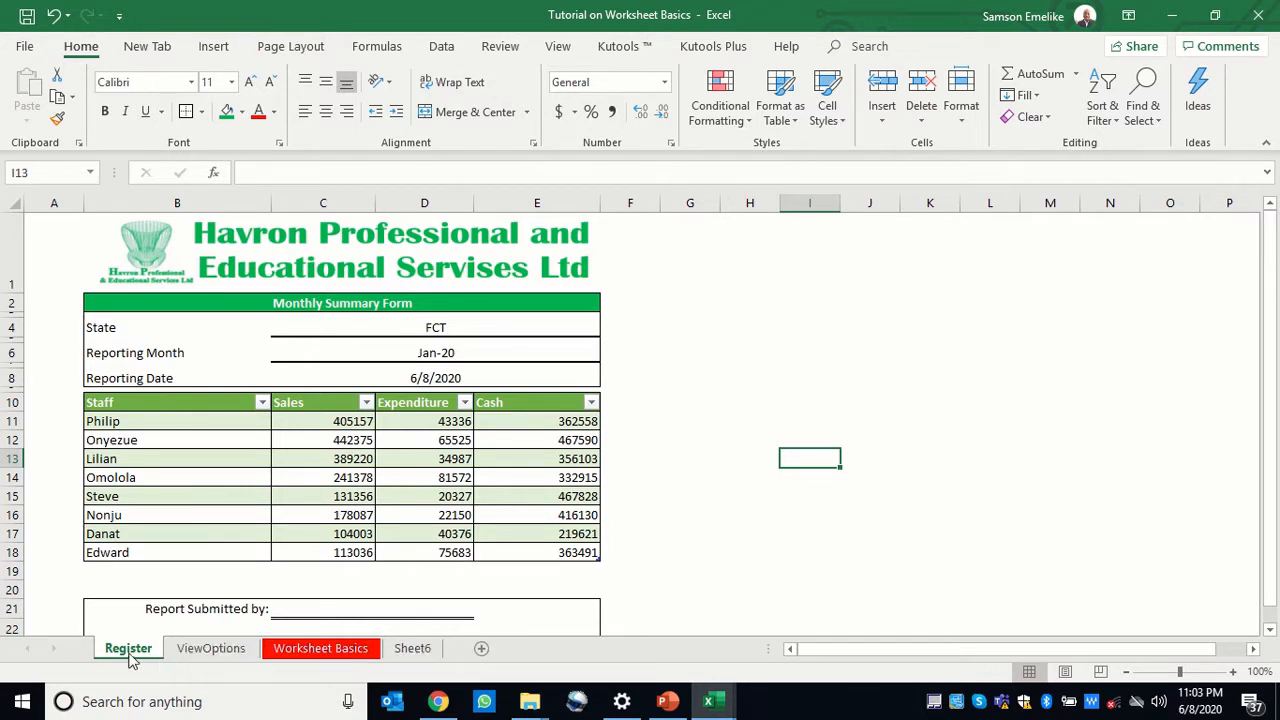
pyautogui.click(481, 649)
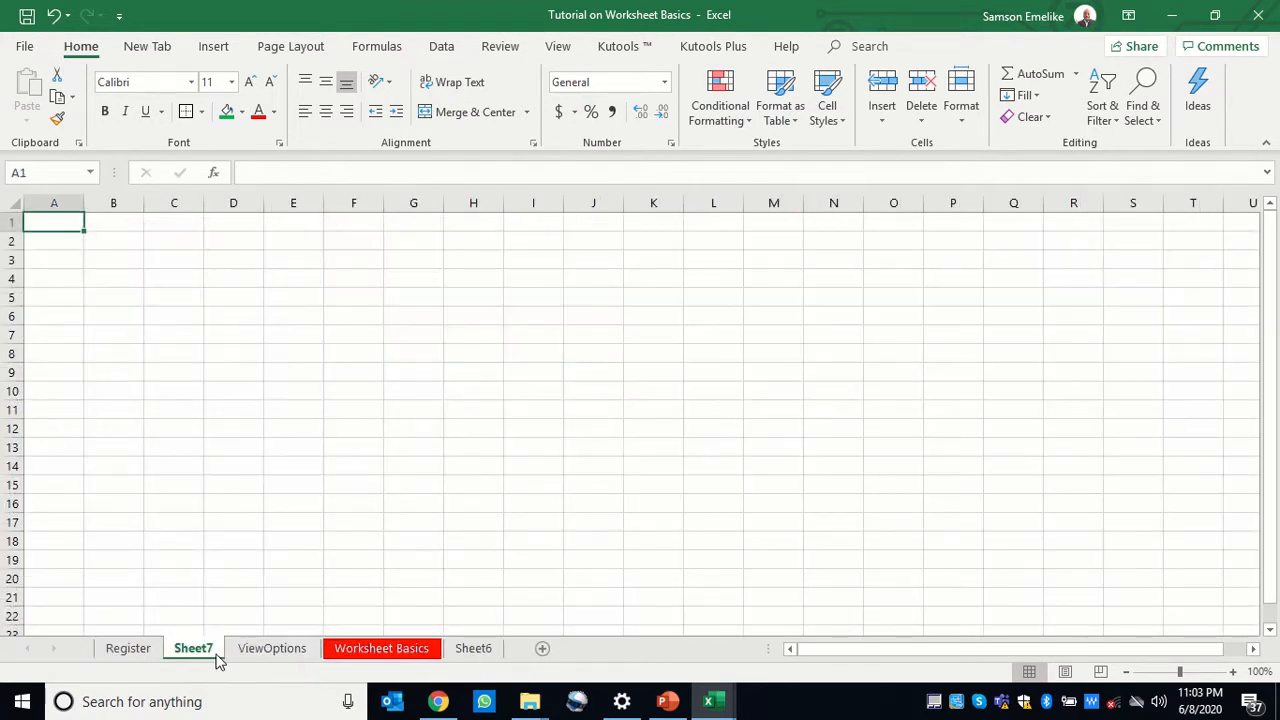
# Move Sheet7 to the end of the workbook, and from there to before Register using Move or Copy
pyautogui.moveTo(191, 652)
pyautogui.mouseDown()
pyautogui.moveTo(271, 623)
pyautogui.moveTo(530, 625)
pyautogui.mouseUp()
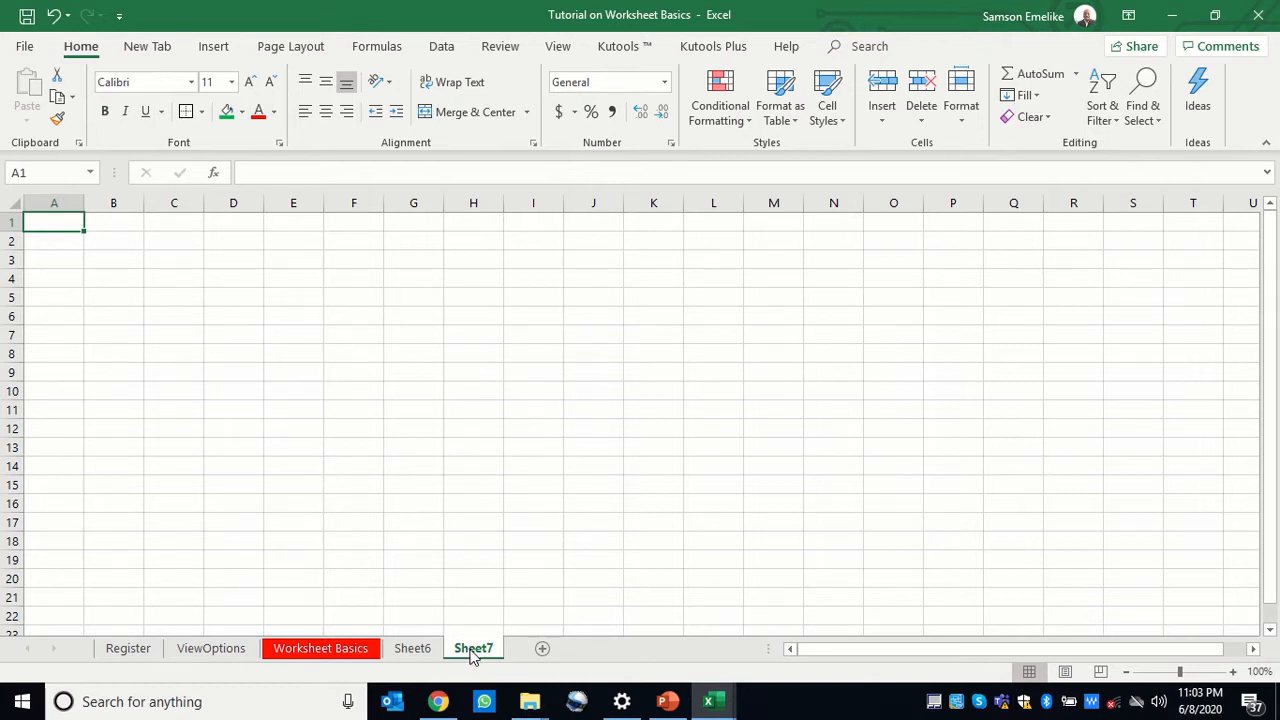
pyautogui.rightClick(472, 650)
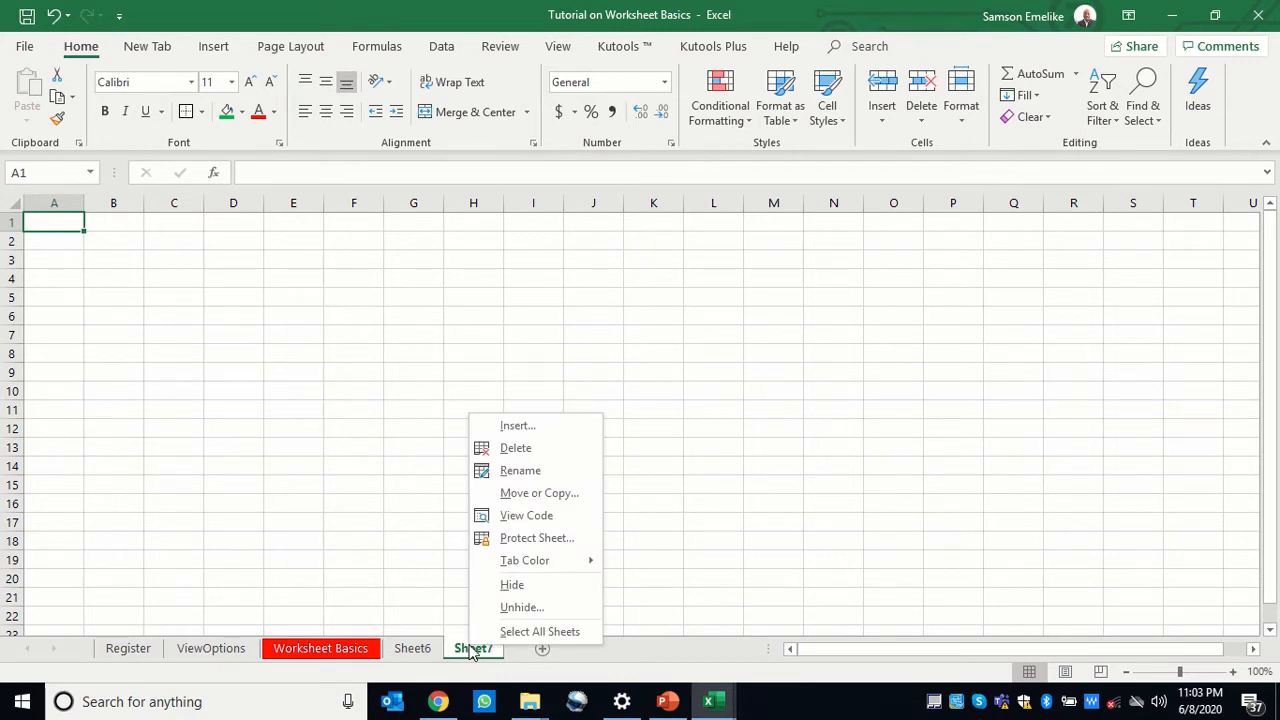
pyautogui.click(528, 494)
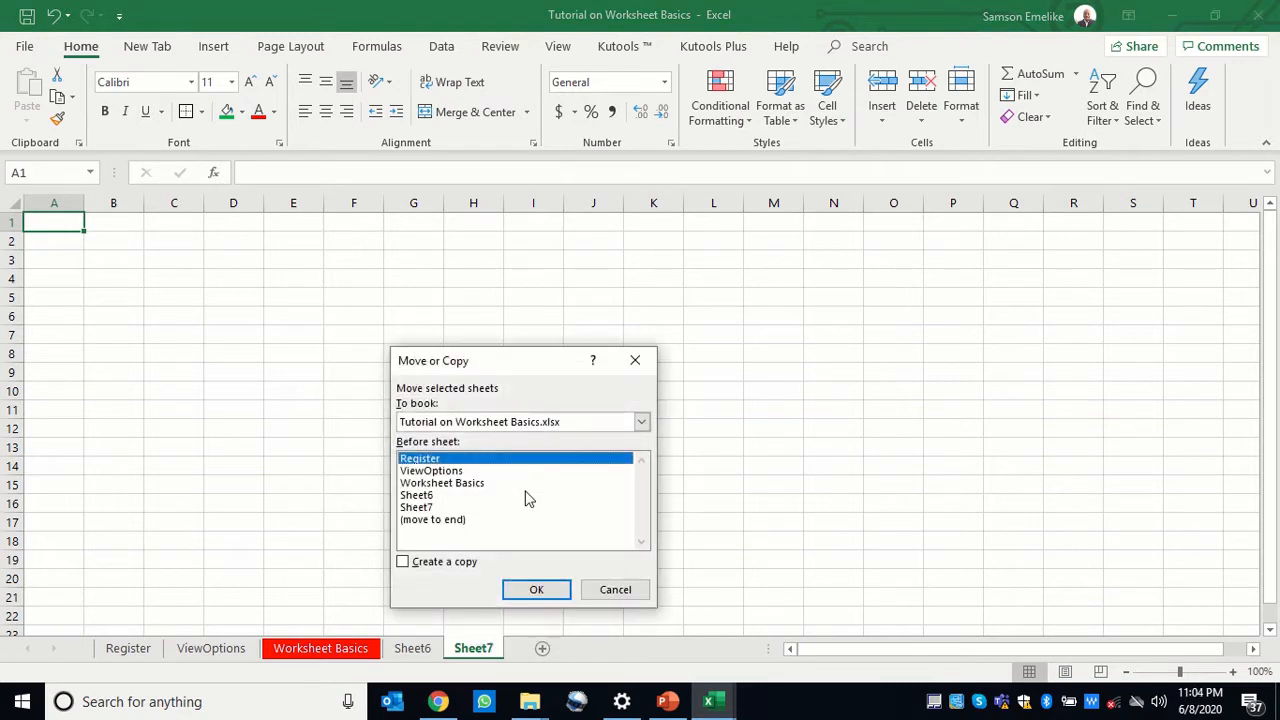
pyautogui.moveTo(514, 363); pyautogui.dragTo(689, 267)
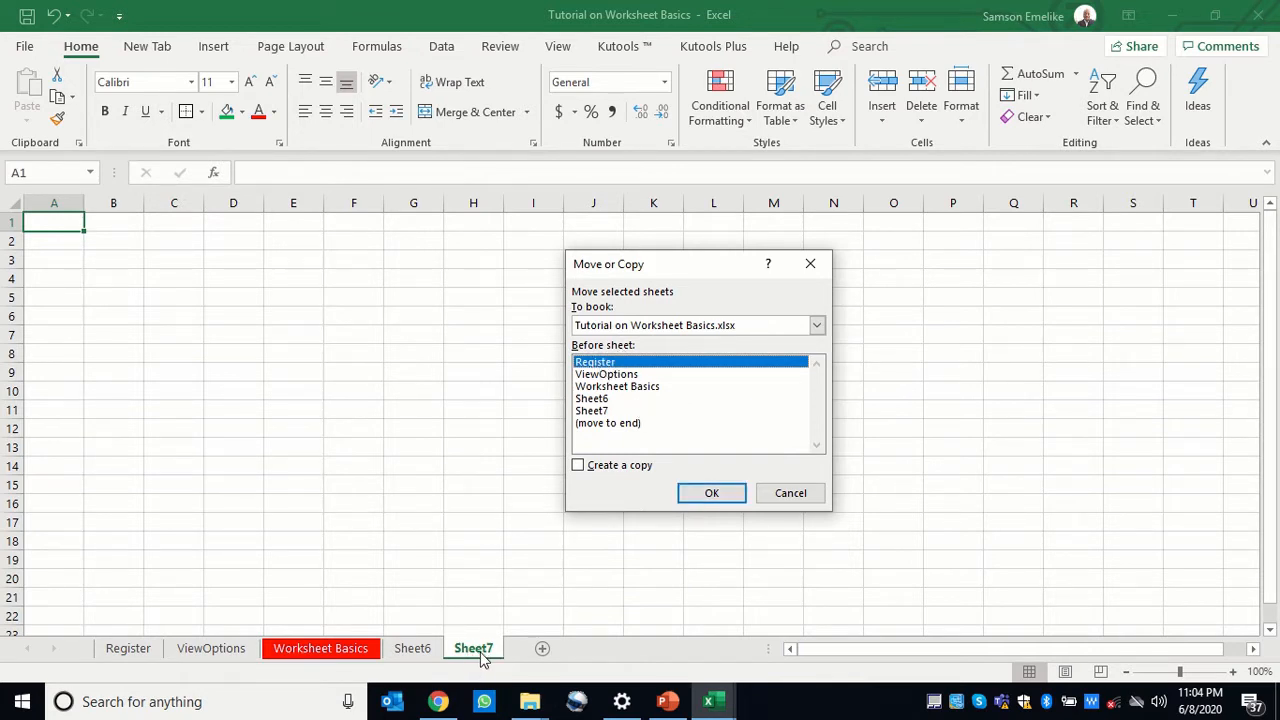
pyautogui.click(709, 493)
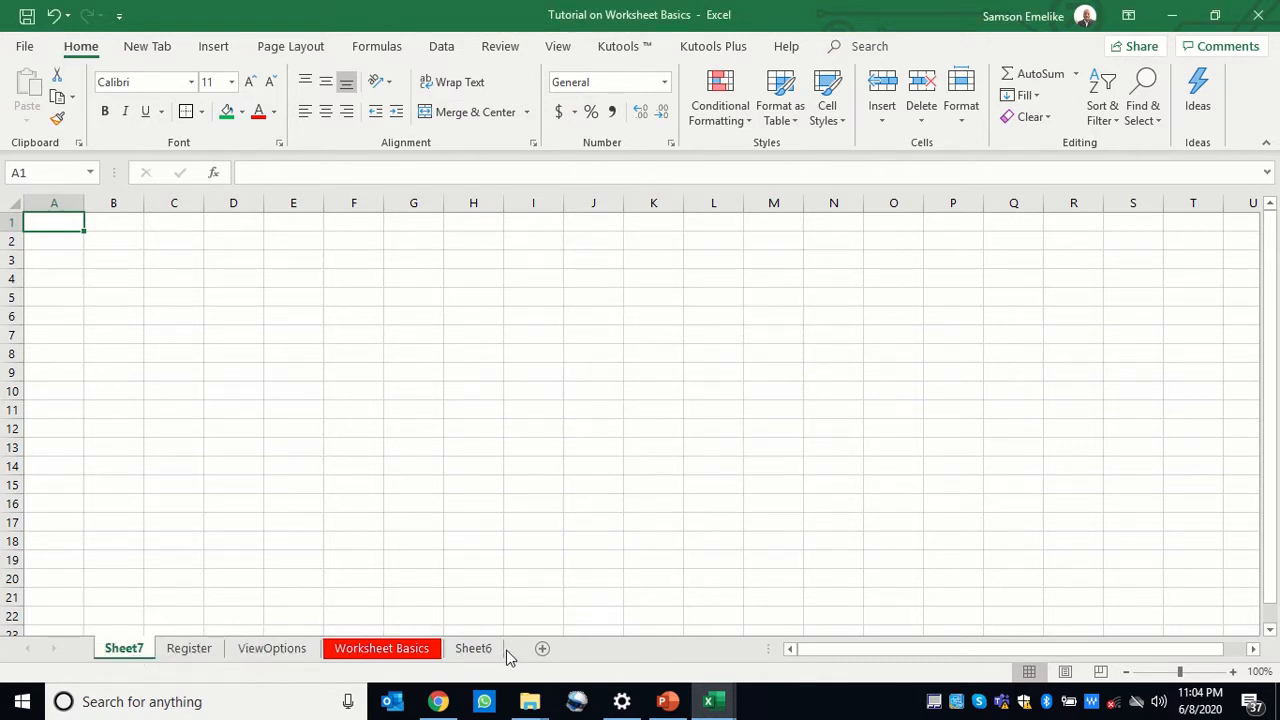
# Create a copy of Sheet7 before the Worksheet Basics sheet using Move or Copy
pyautogui.rightClick(123, 650)
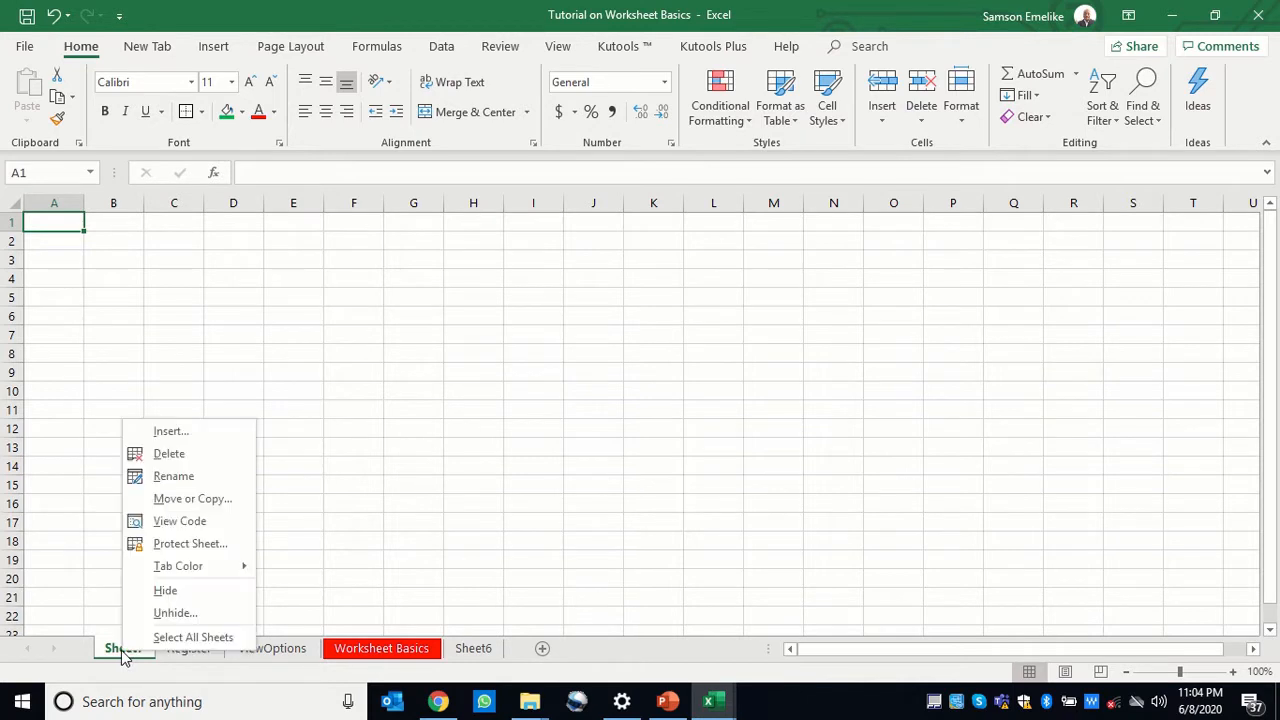
pyautogui.click(170, 498)
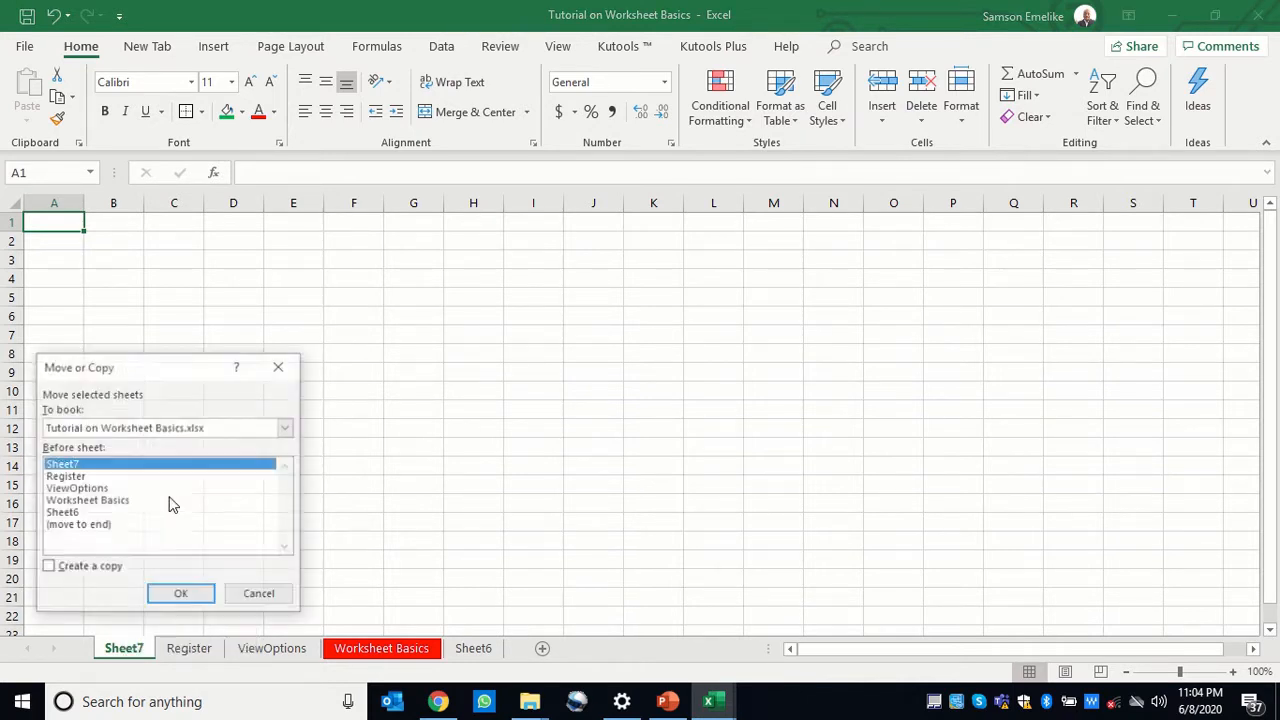
pyautogui.moveTo(140, 369); pyautogui.dragTo(570, 312)
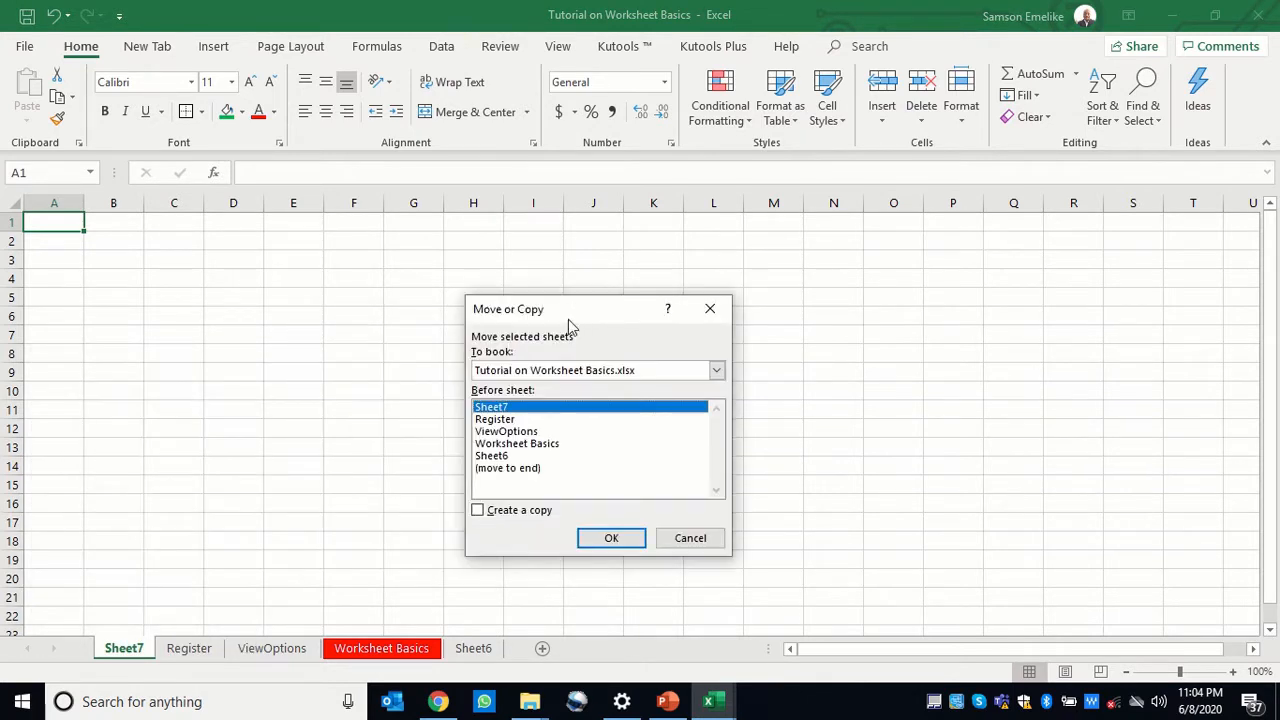
pyautogui.click(501, 445)
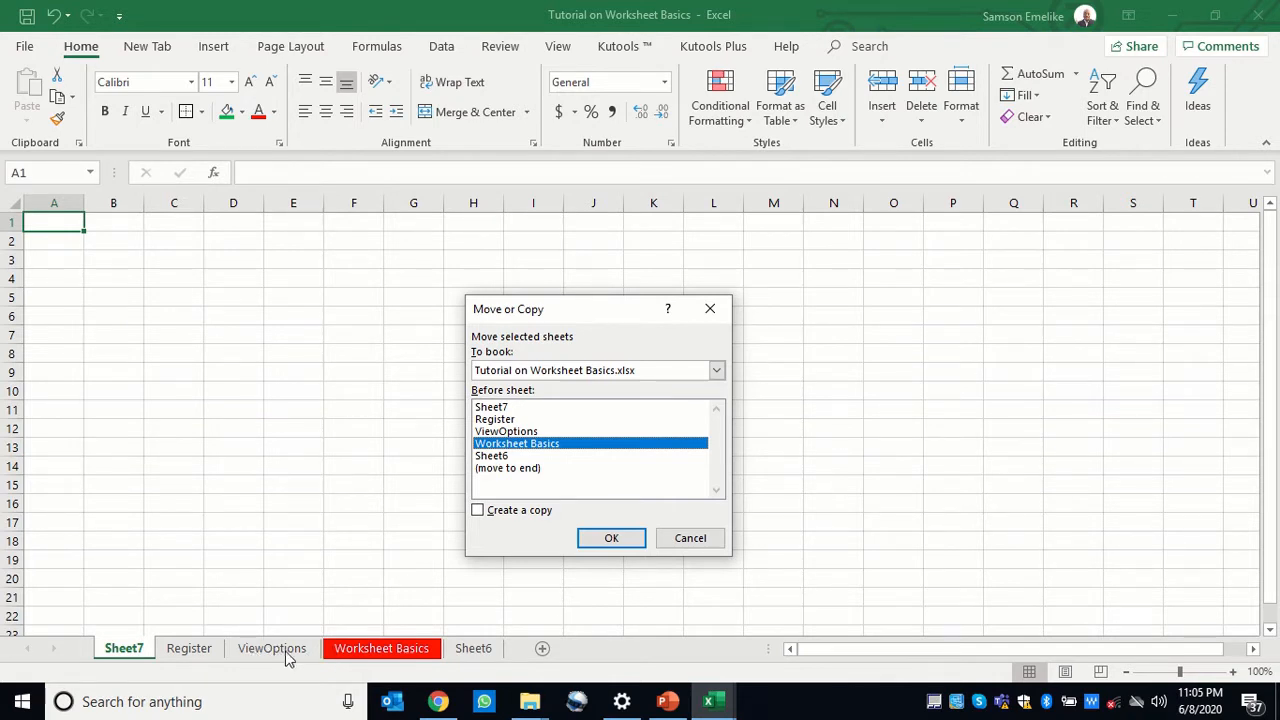
pyautogui.click(479, 511)
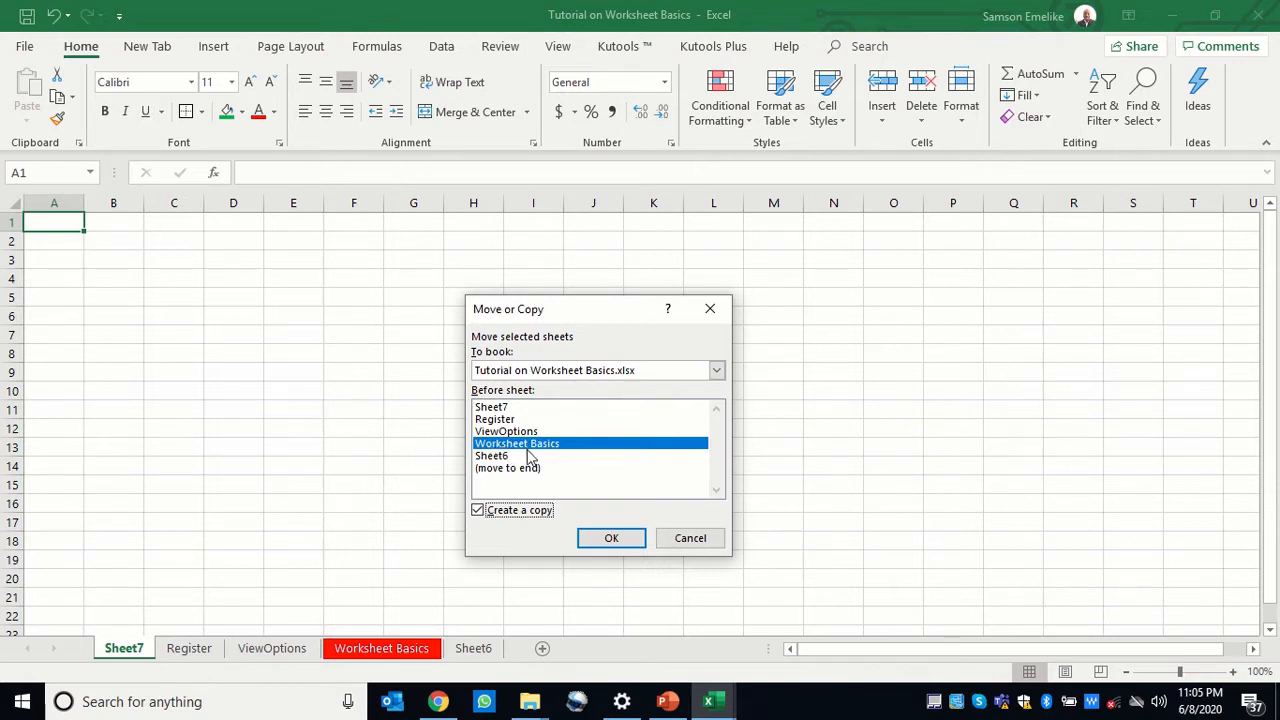
pyautogui.click(612, 539)
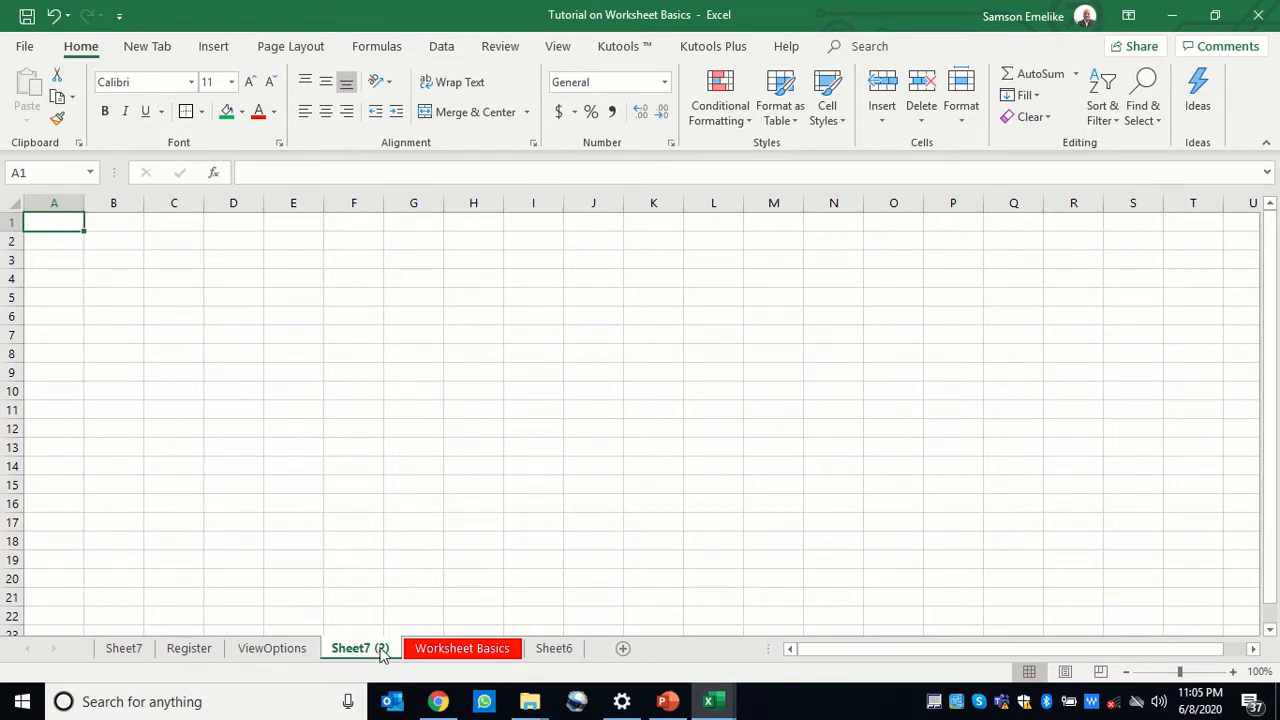
# Move the Sheet7 (2) worksheet to the Book1 workbook, before Sheet1, using Move or Copy
pyautogui.rightClick(381, 653)
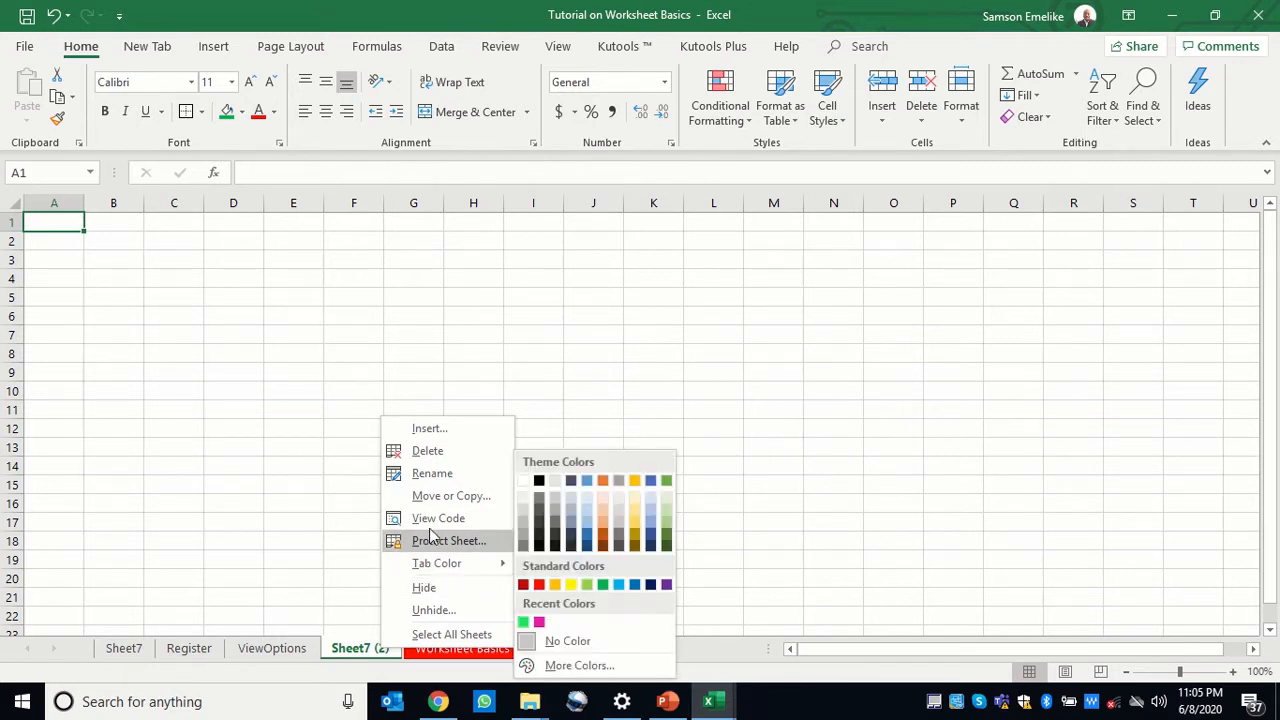
pyautogui.click(441, 497)
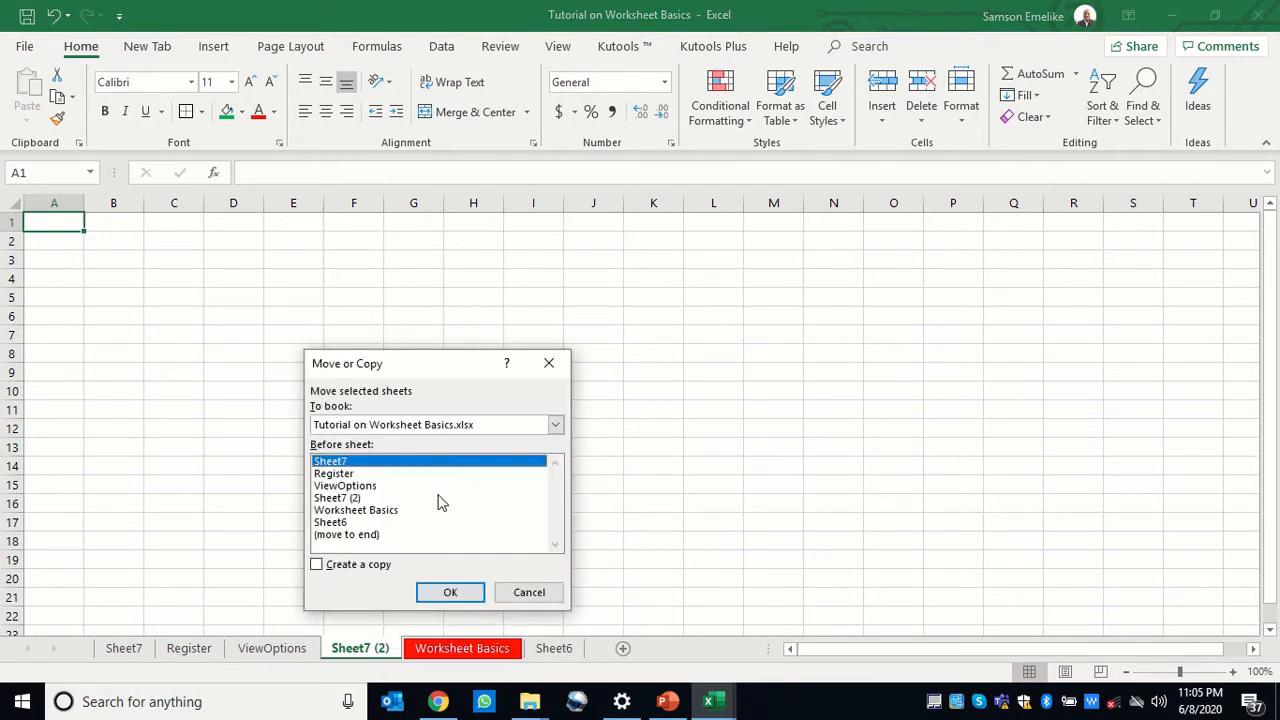
pyautogui.click(555, 425)
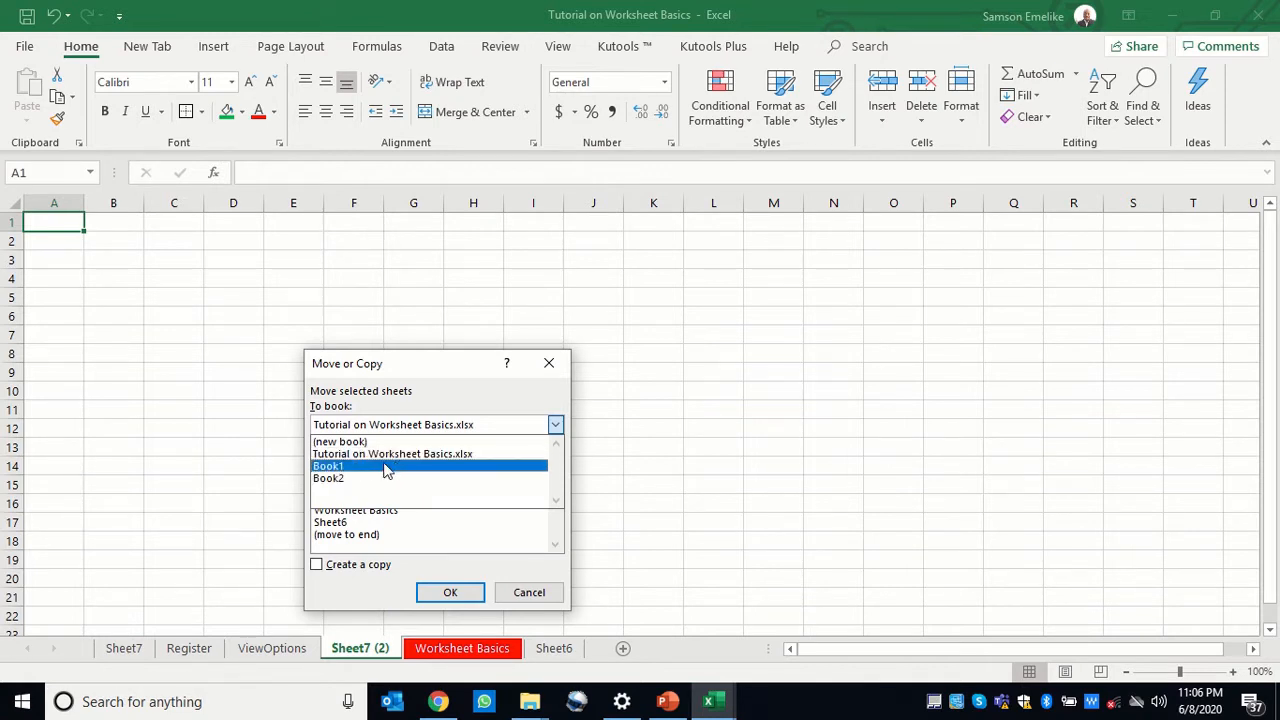
pyautogui.click(330, 466)
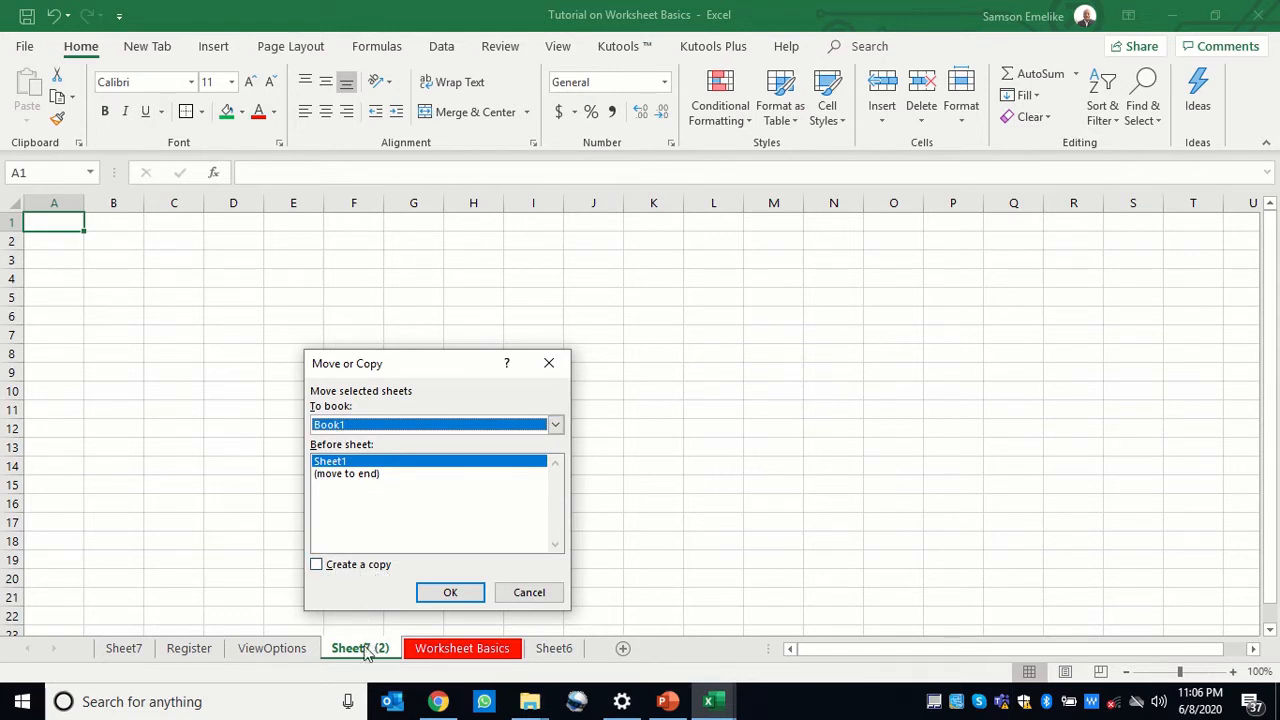
pyautogui.click(452, 593)
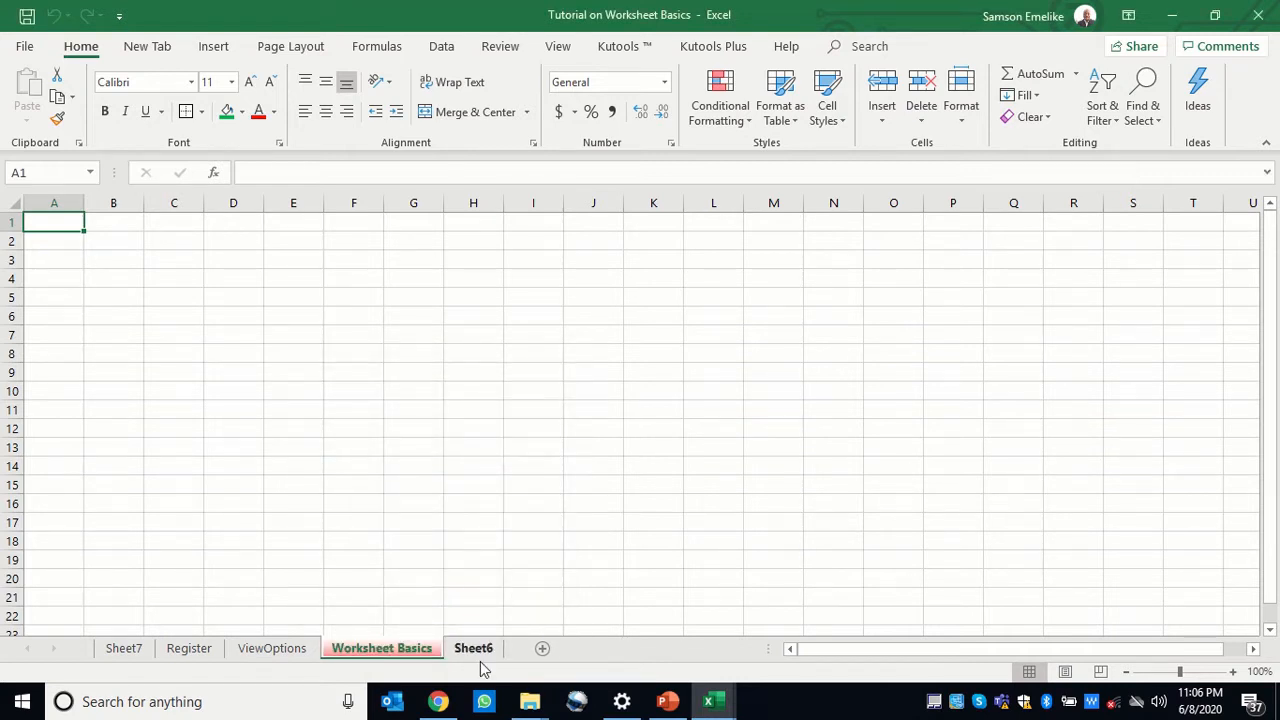
# Check the moved sheet in the Book1 workbook and return to the Tutorial on Worksheet Basics workbook
pyautogui.click(713, 699)
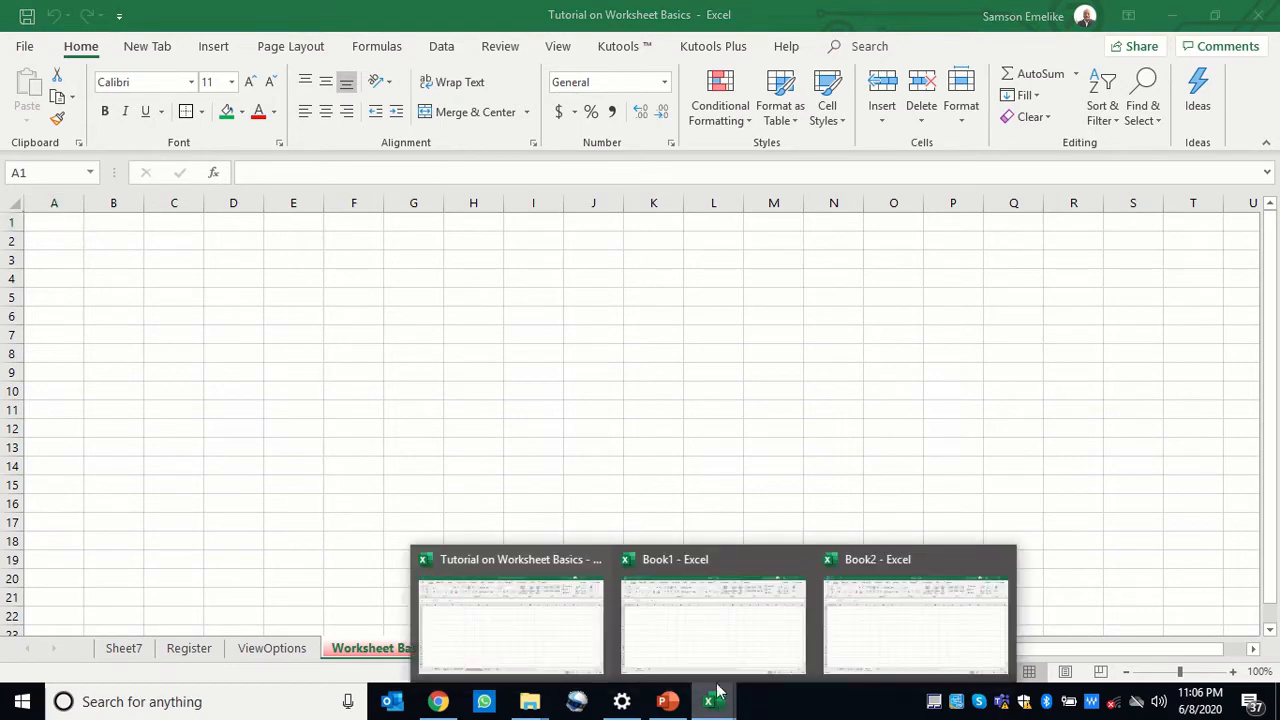
pyautogui.click(691, 630)
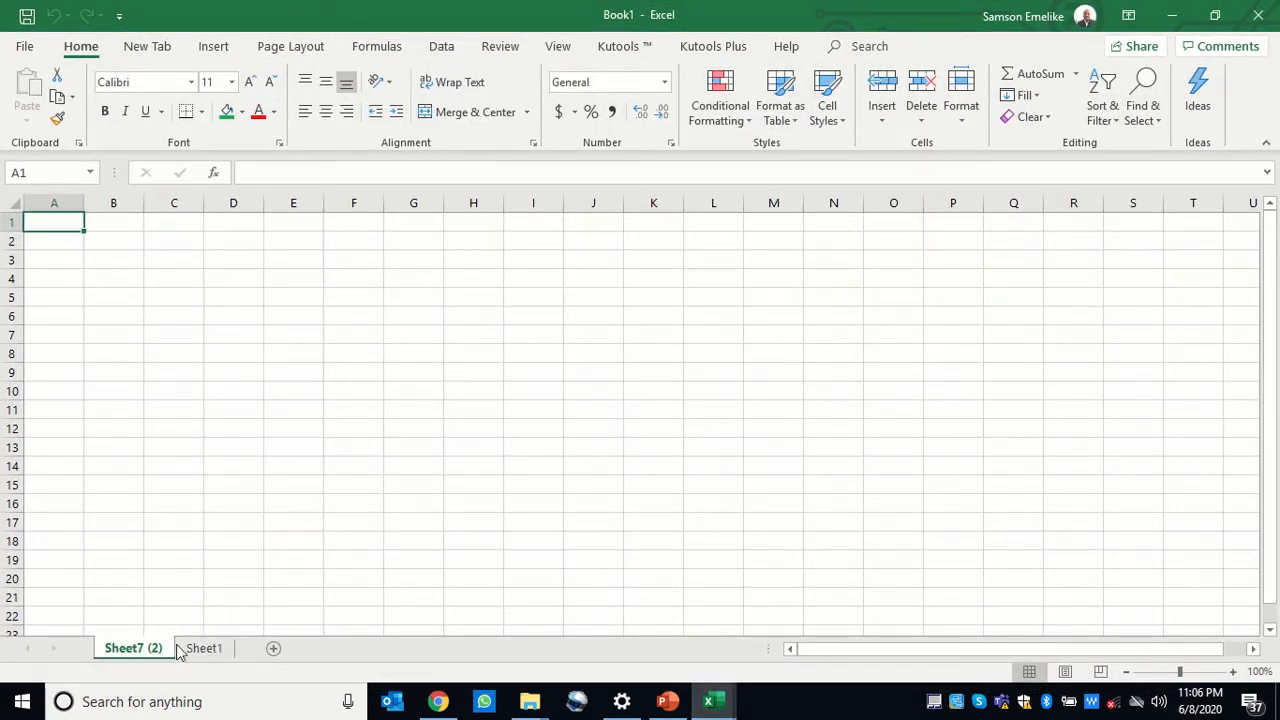
pyautogui.click(1174, 20)
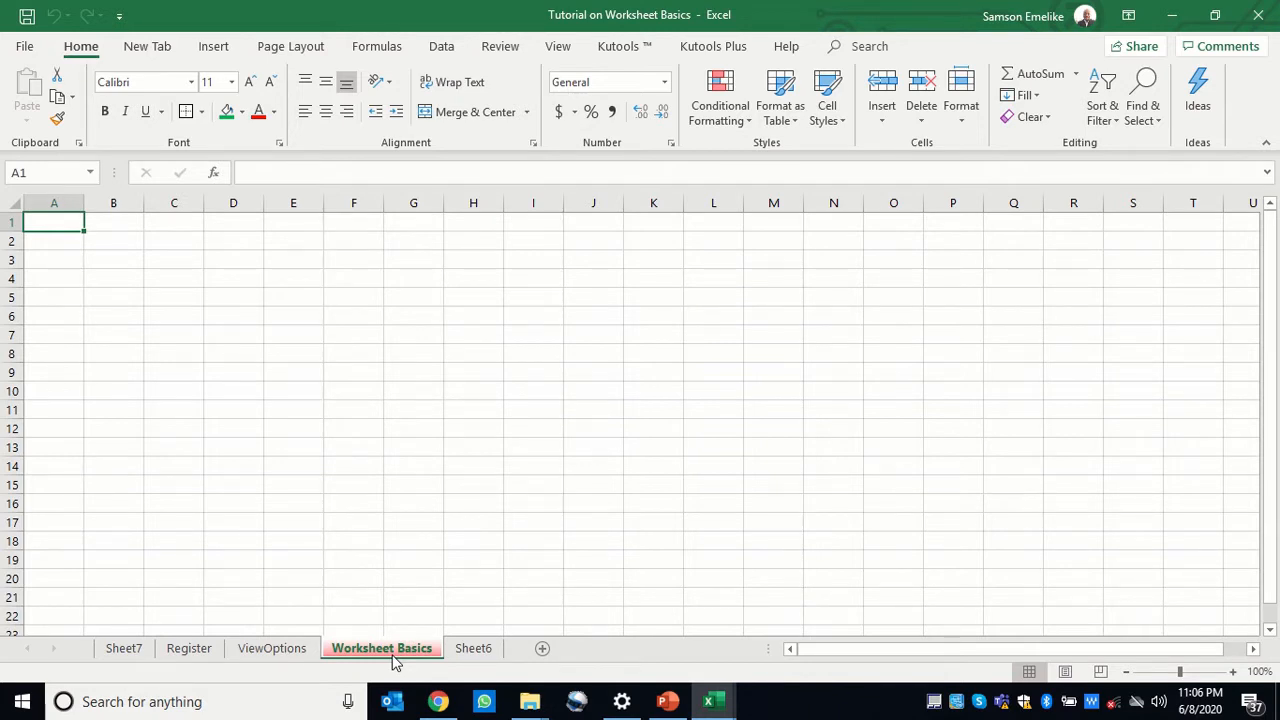
# Select cell E4 on the Worksheet Basics sheet and save the workbook
pyautogui.click(302, 279)
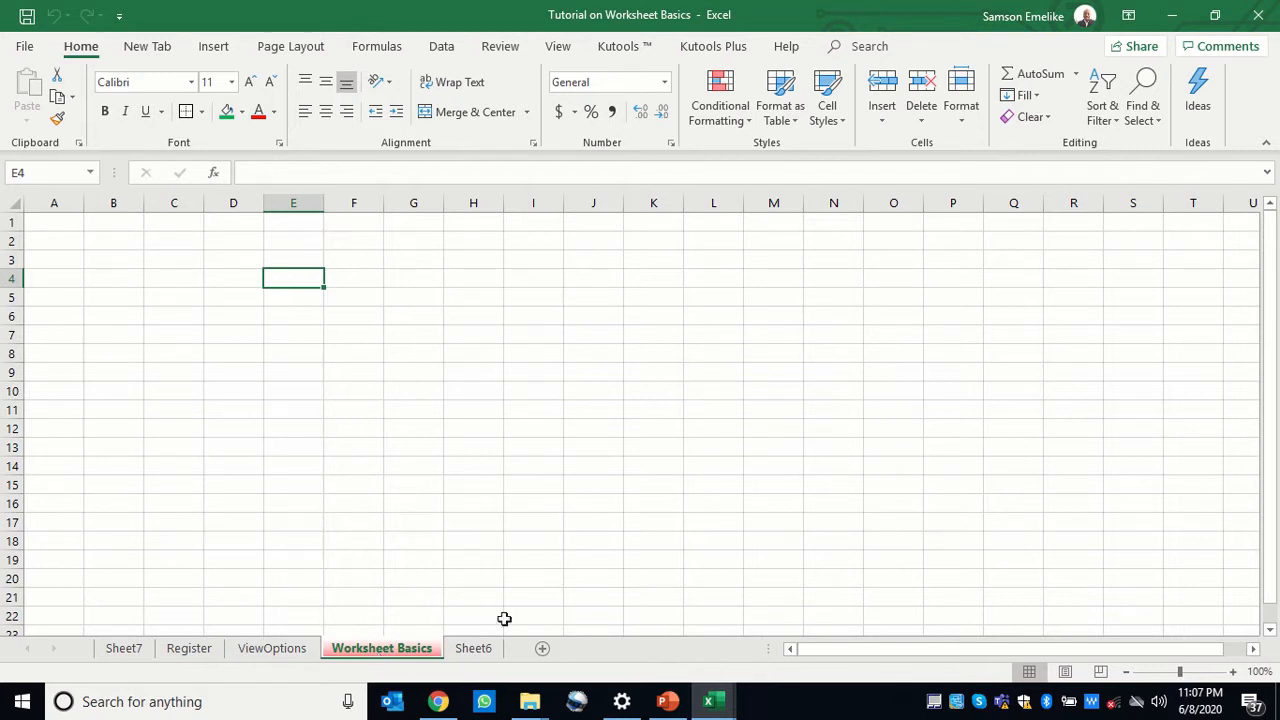
pyautogui.moveTo(1267, 3)
pyautogui.hotkey('ctrl', 's')
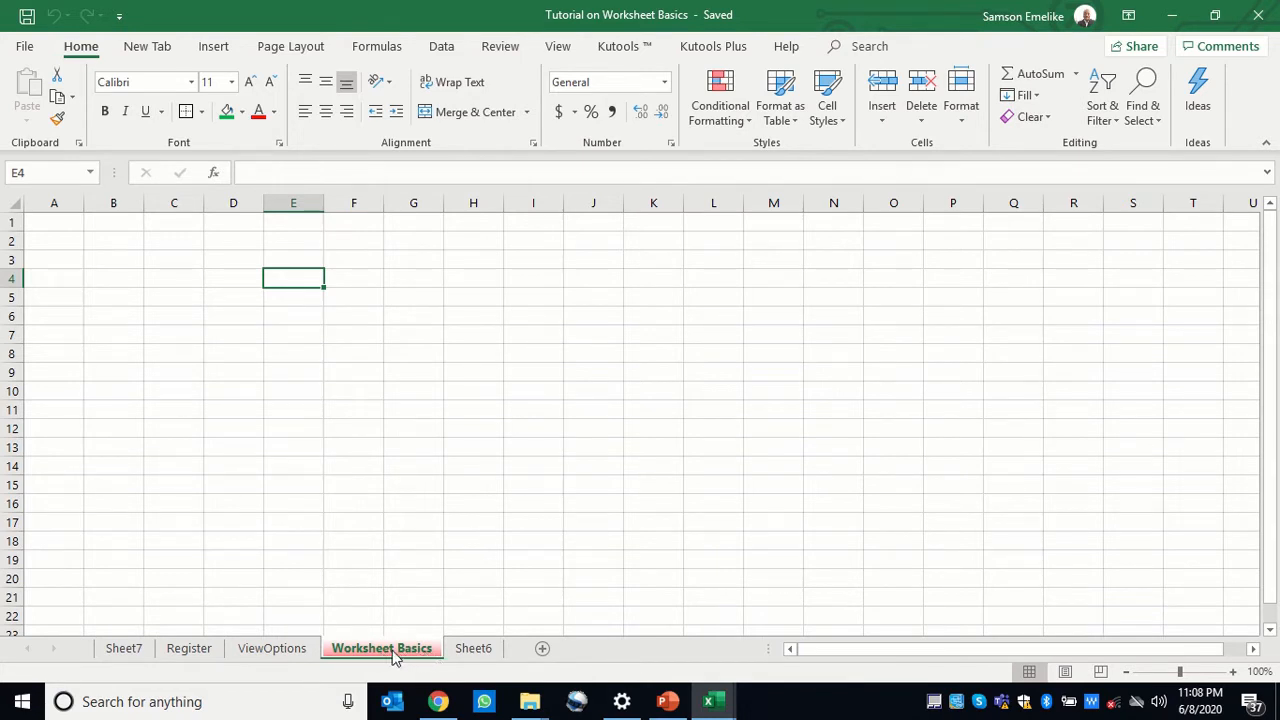
pyautogui.doubleClick(392, 650)
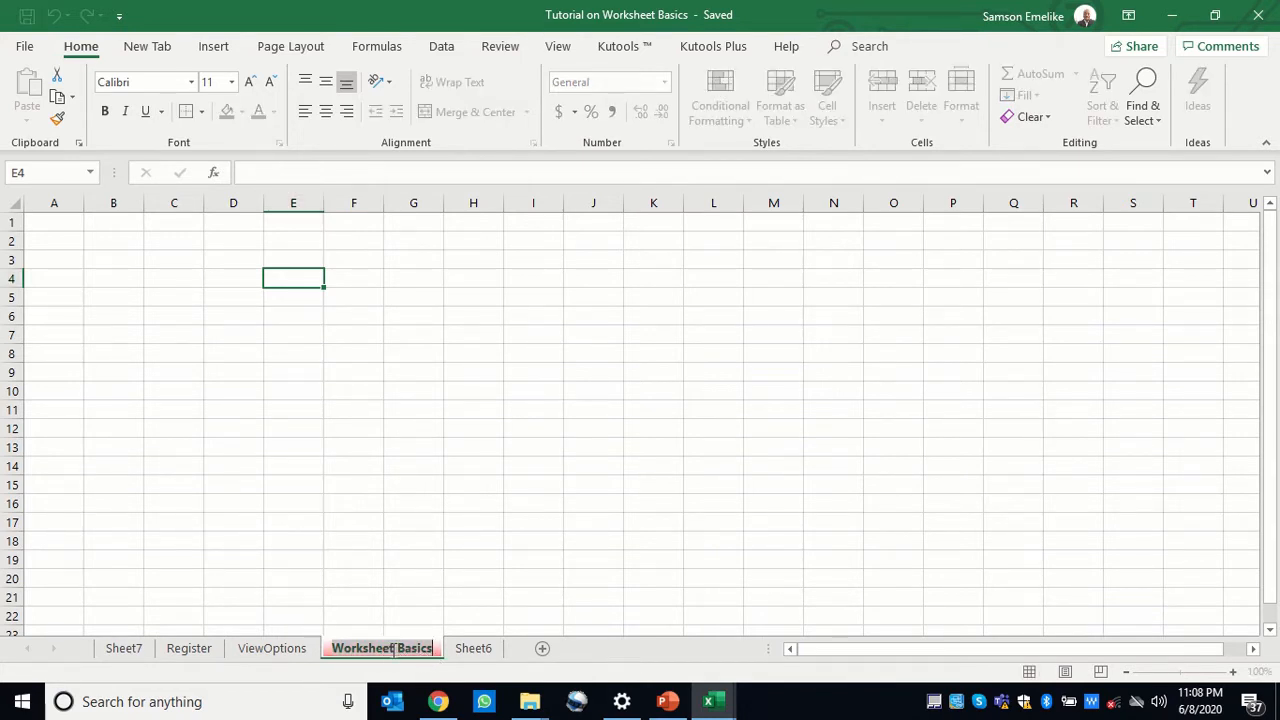
pyautogui.press('Return')
pyautogui.rightClick(393, 651)
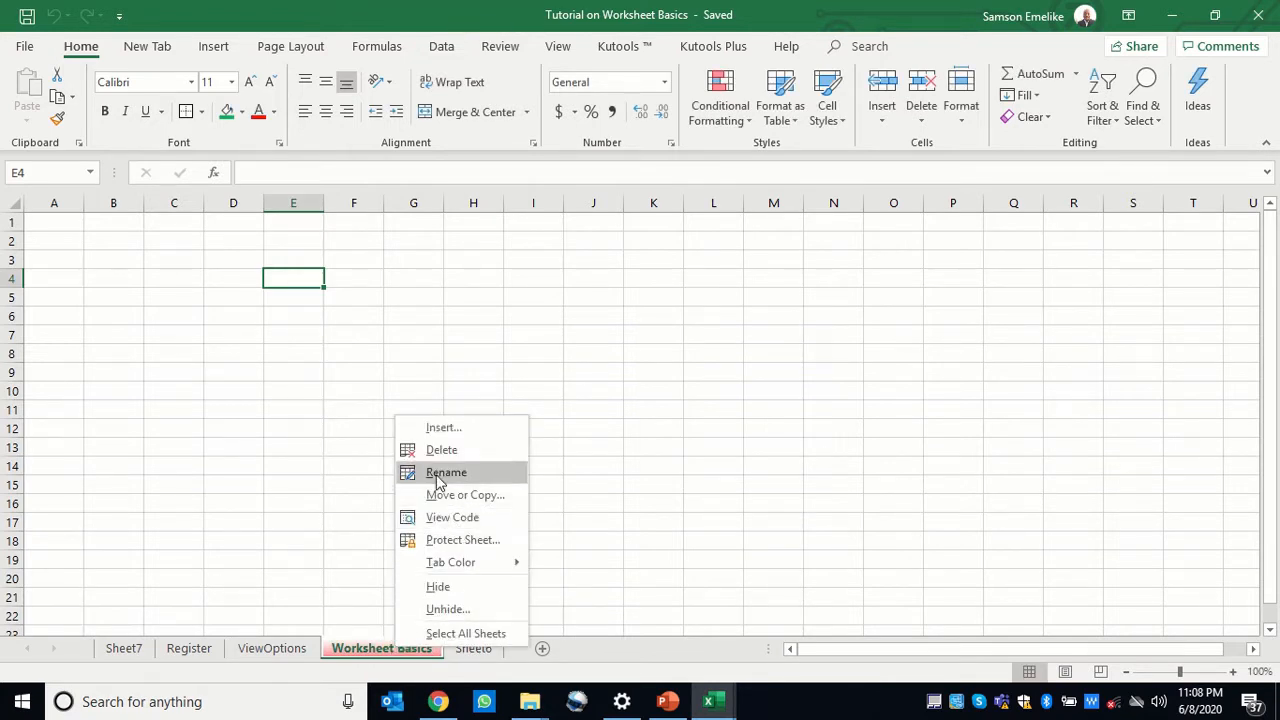
pyautogui.click(648, 533)
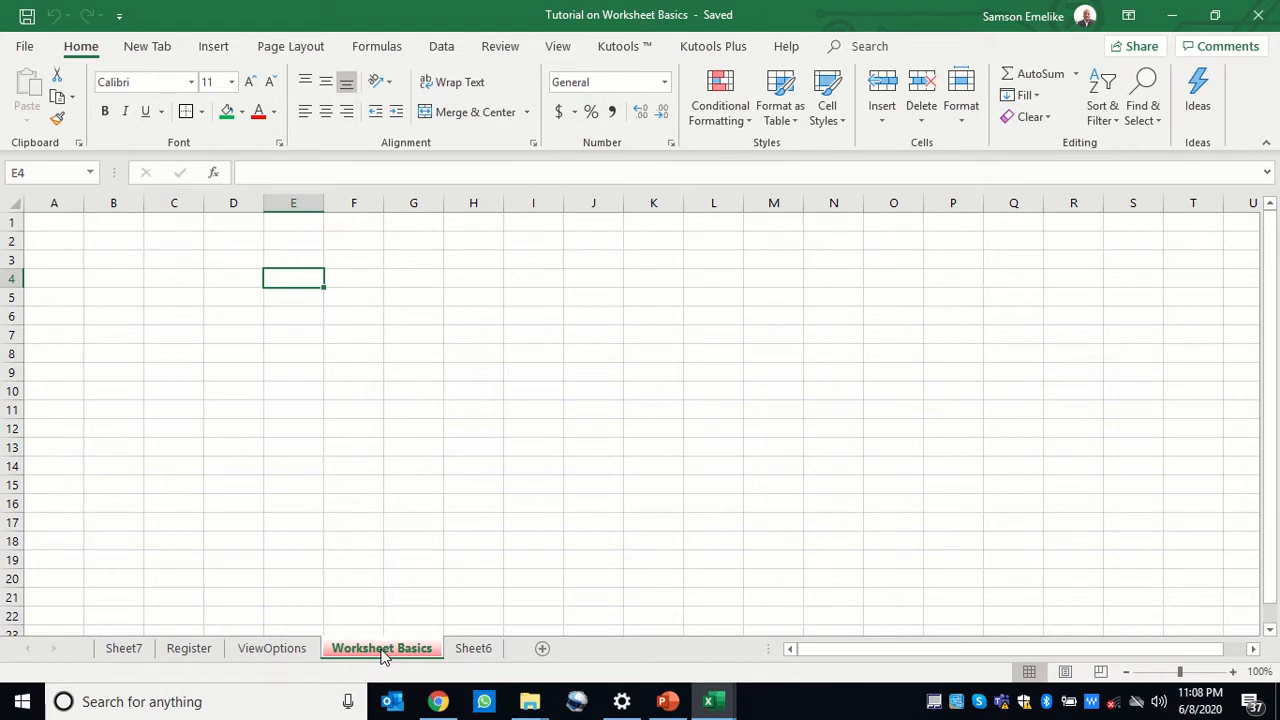
# Set the ViewOptions sheet's tab color to the standard yellow and switch to the Worksheet Basics sheet
pyautogui.click(253, 650)
pyautogui.rightClick(258, 650)
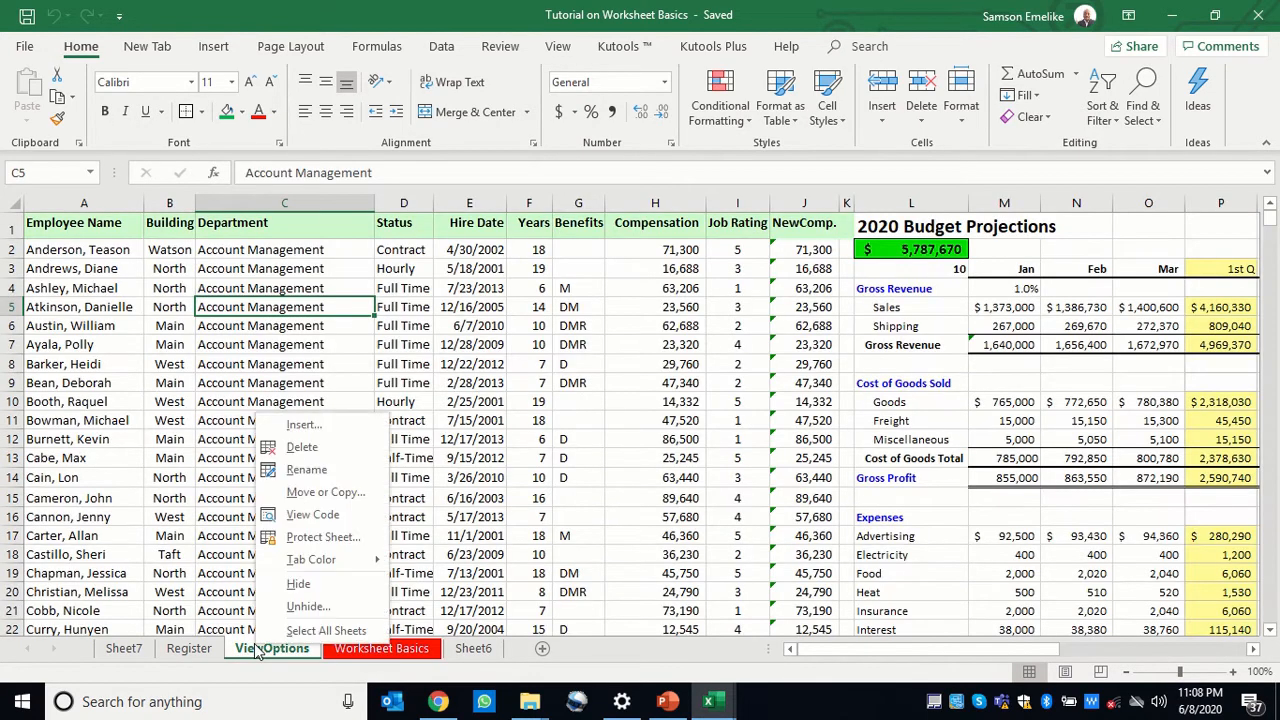
pyautogui.moveTo(318, 561)
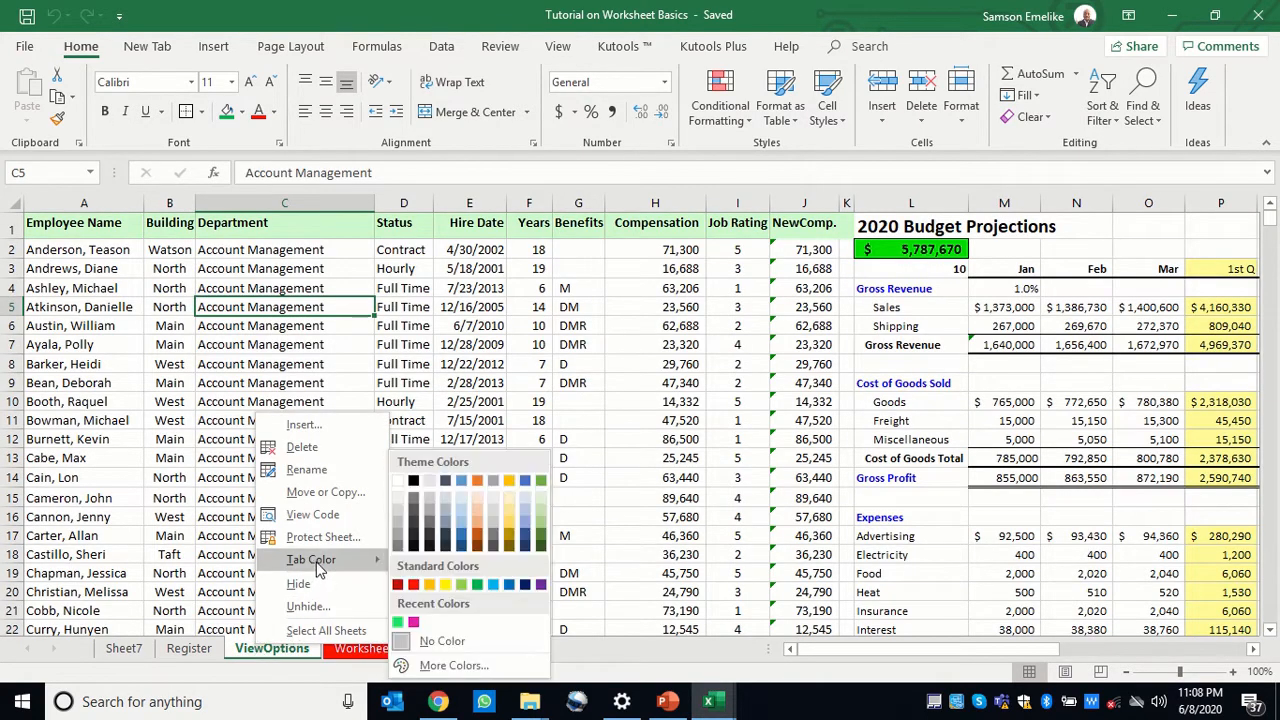
pyautogui.click(445, 586)
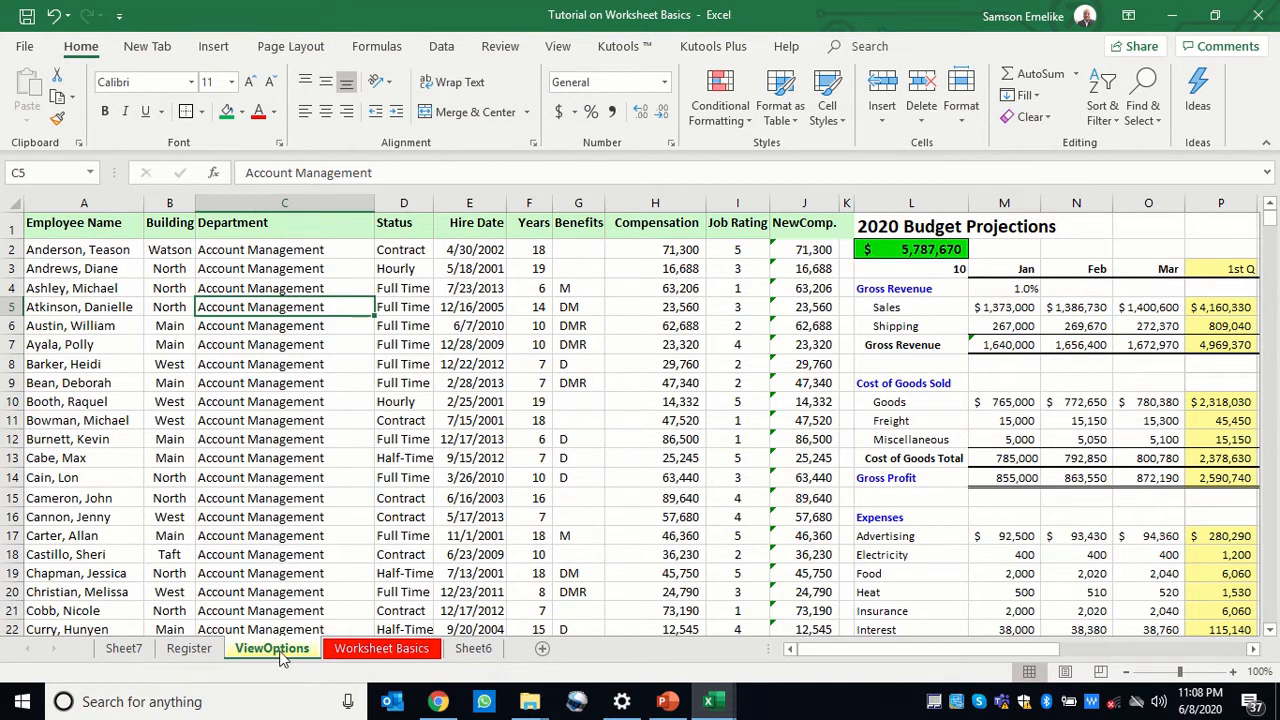
pyautogui.click(355, 652)
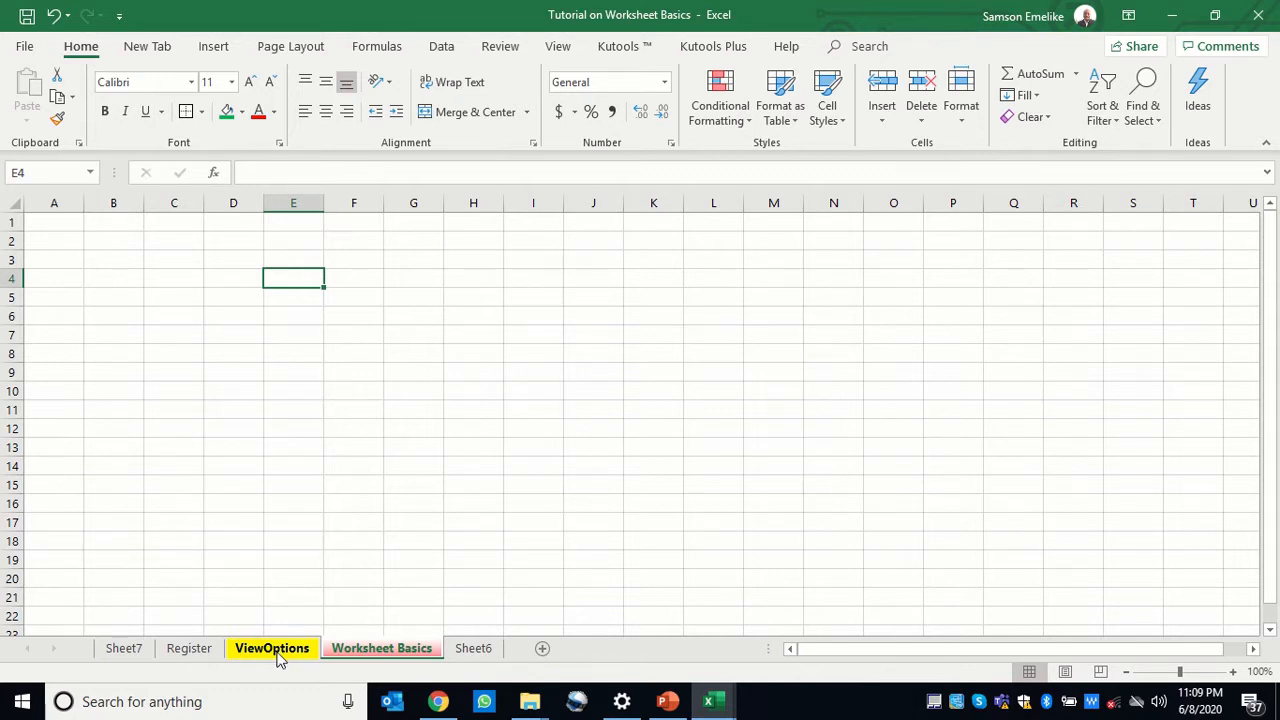
# Look through the ViewOptions sheet from the first employee records to the last rows and back to cell A1
pyautogui.click(190, 649)
pyautogui.click(190, 649)
pyautogui.click(290, 652)
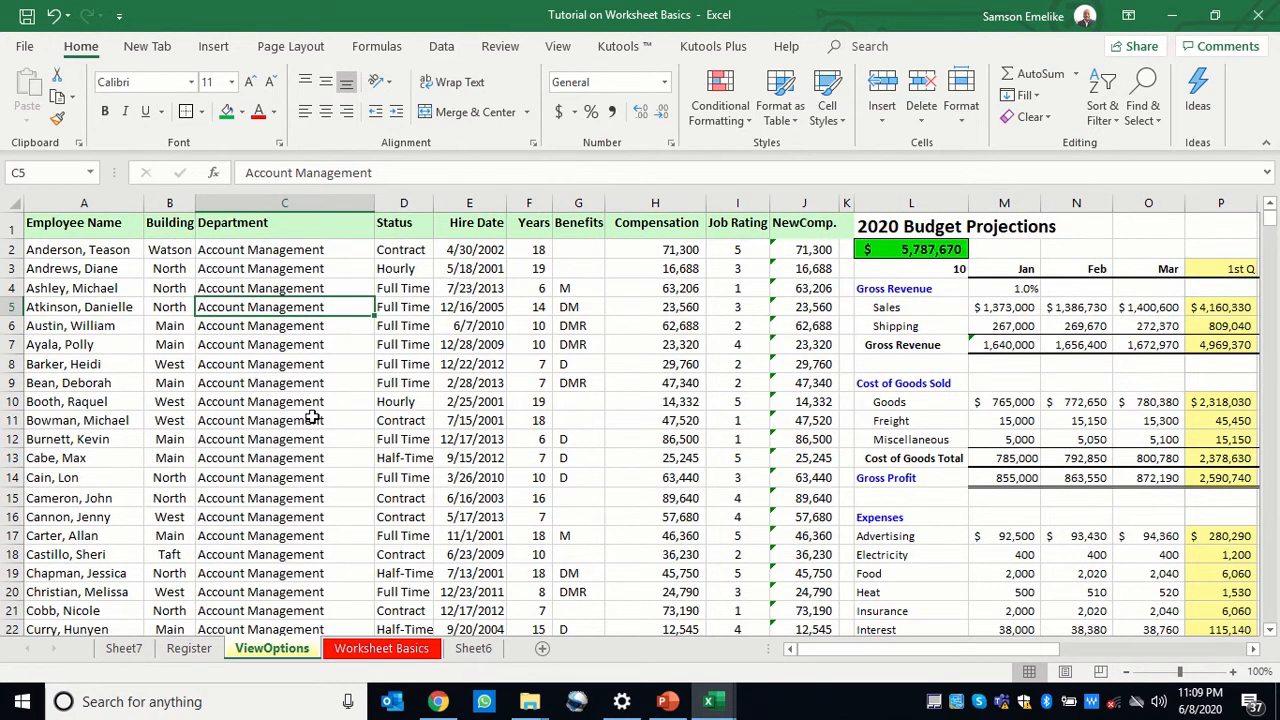
pyautogui.scroll(-20, 313, 417)
pyautogui.scroll(-20, 313, 417)
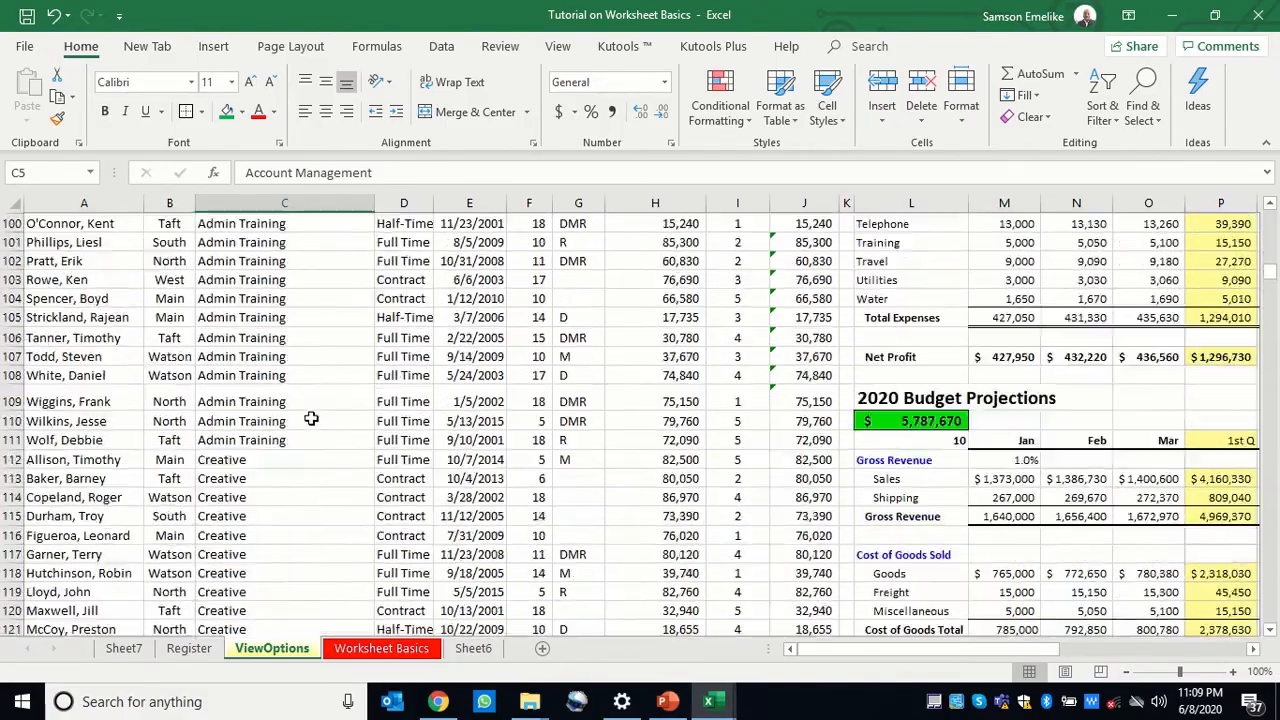
pyautogui.scroll(-20, 220, 500)
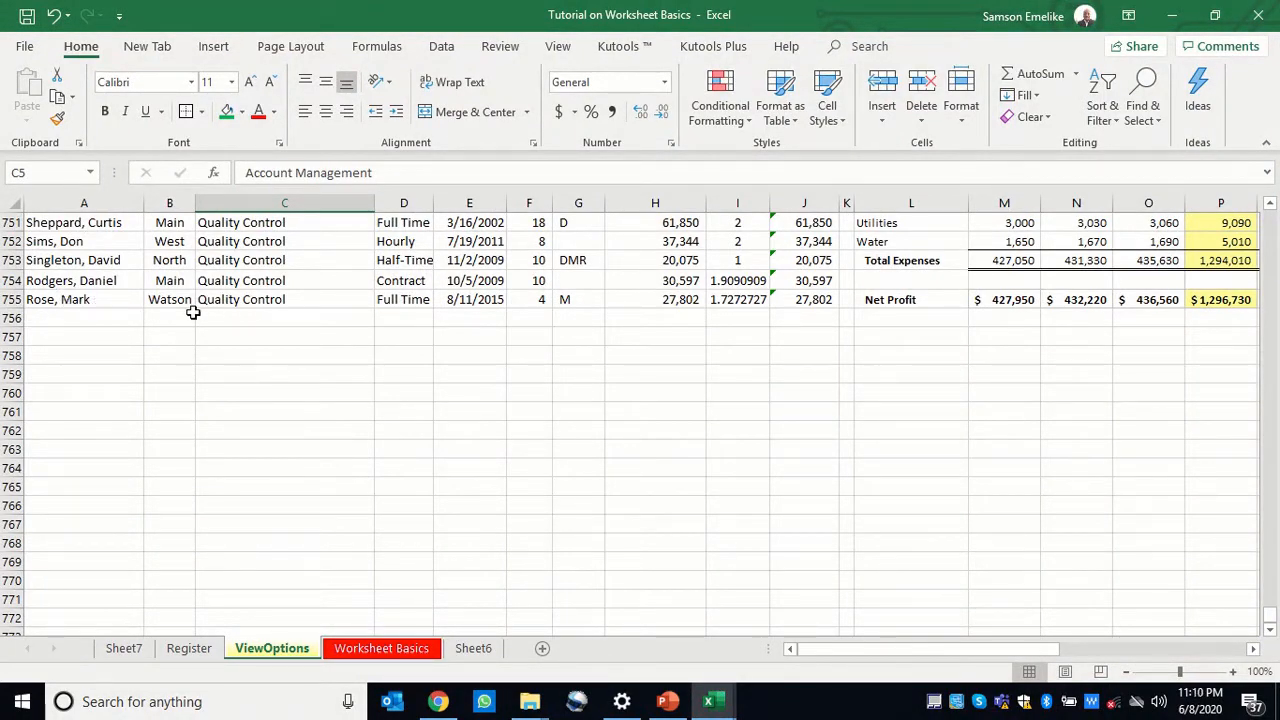
pyautogui.scroll(20, 368, 328)
pyautogui.scroll(20, 370, 328)
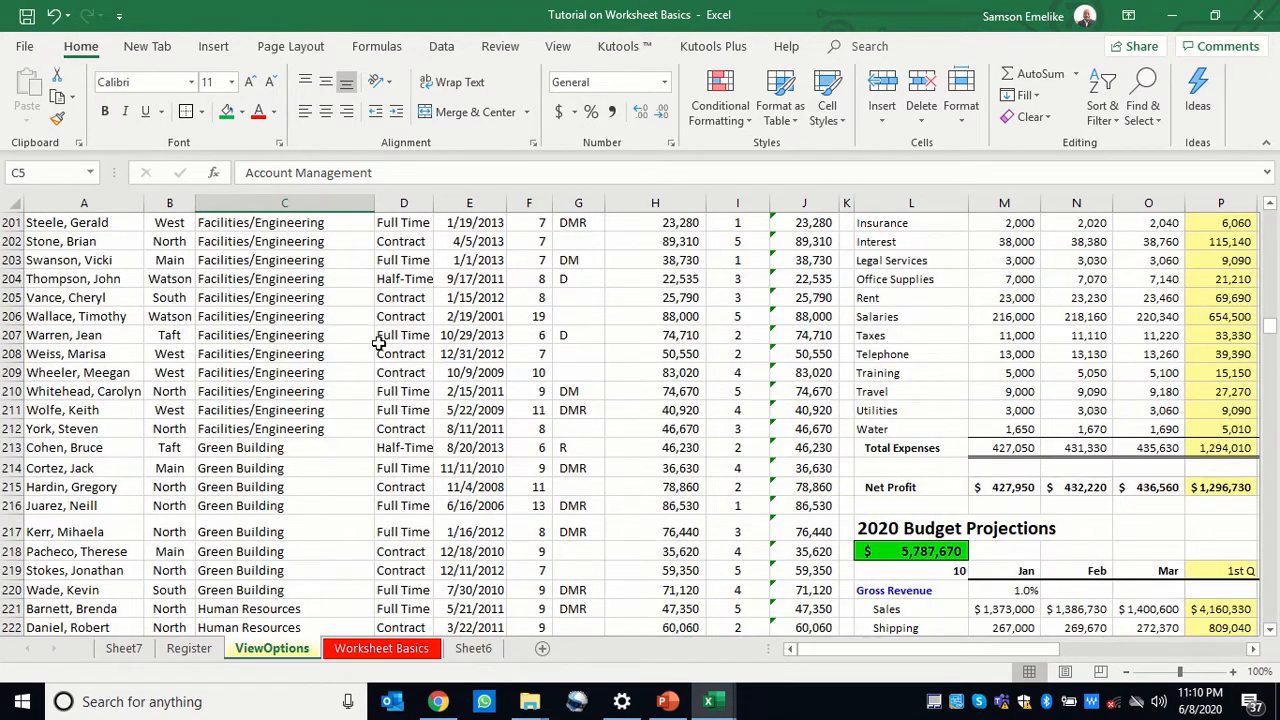
pyautogui.click(116, 470)
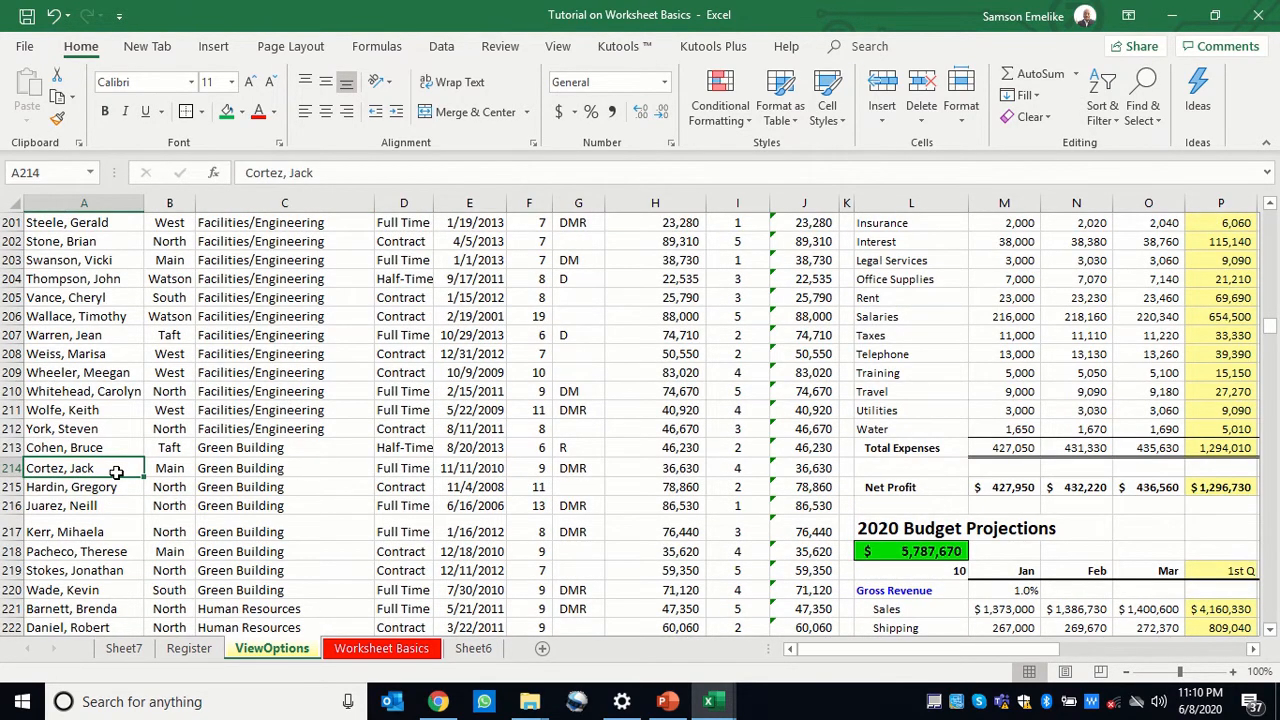
pyautogui.hotkey('ctrl', 'Home')
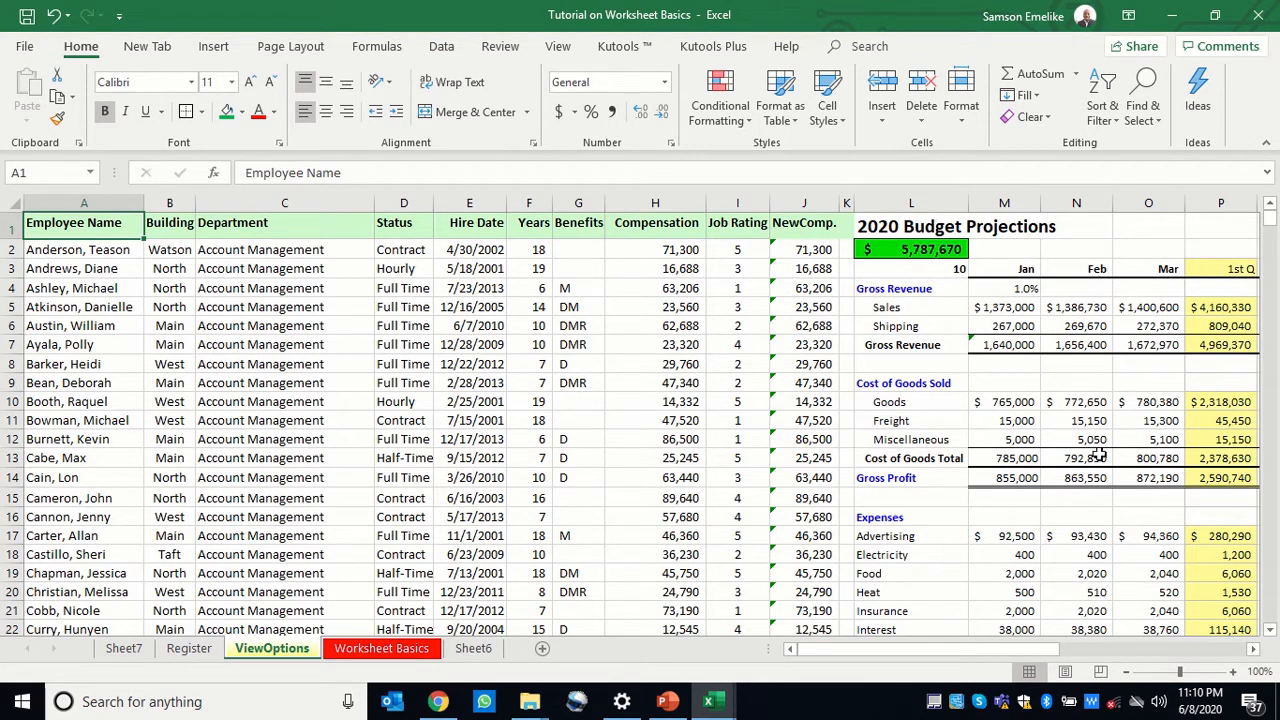
pyautogui.moveTo(985, 655); pyautogui.dragTo(801, 650)
# Fill rows 2 to 15 of the ViewOptions sheet with green and rows 745 to 755 with yellow
pyautogui.moveTo(7, 250); pyautogui.dragTo(5, 507)
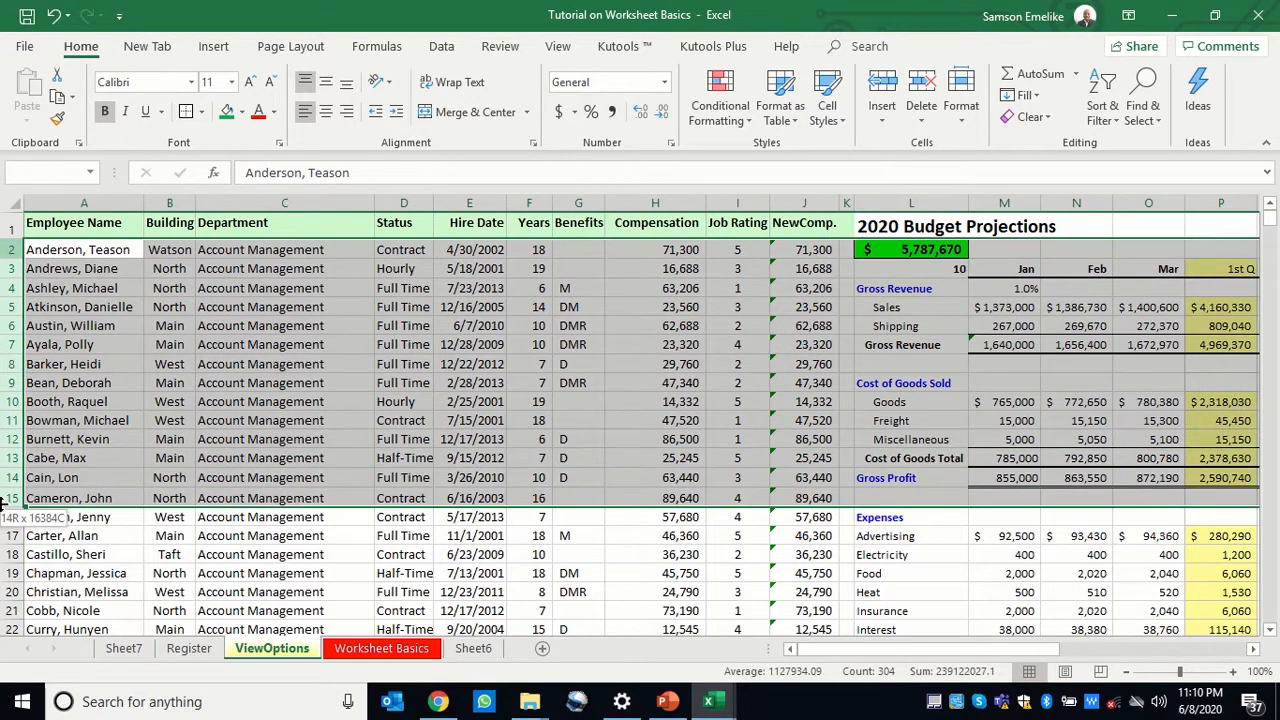
pyautogui.click(228, 112)
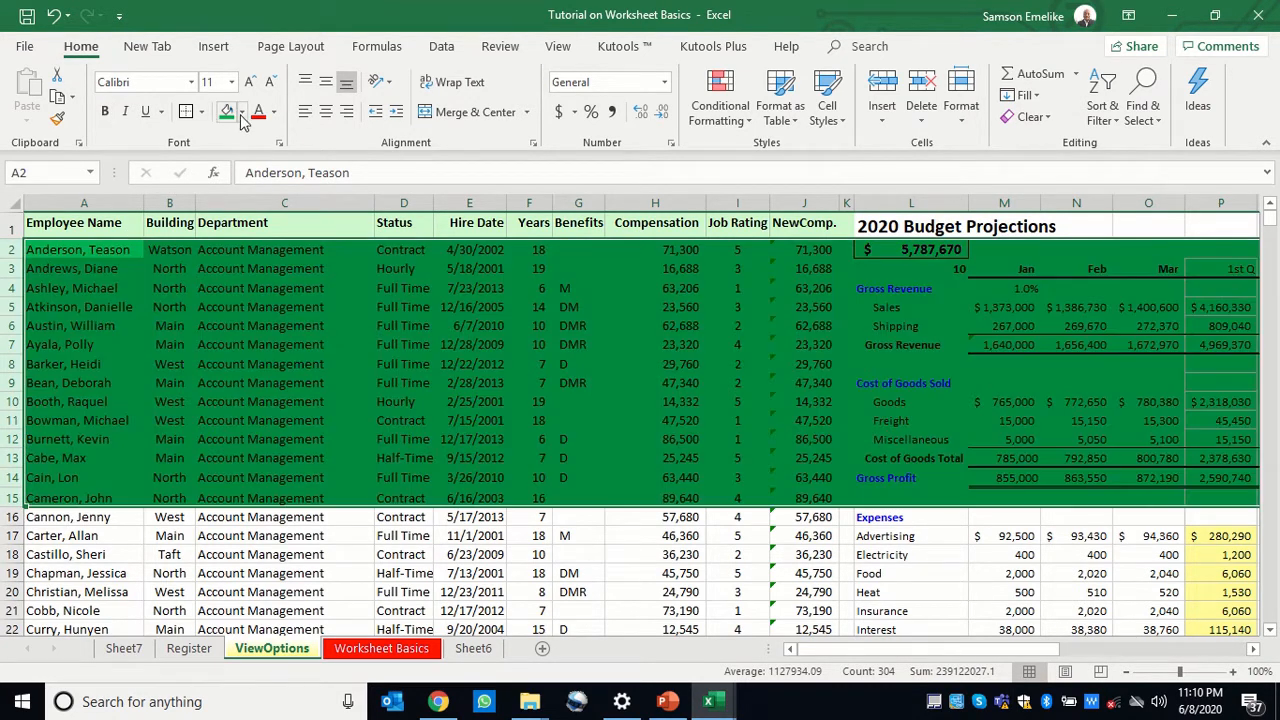
pyautogui.click(175, 482)
pyautogui.hotkey('ctrl', 'Down')
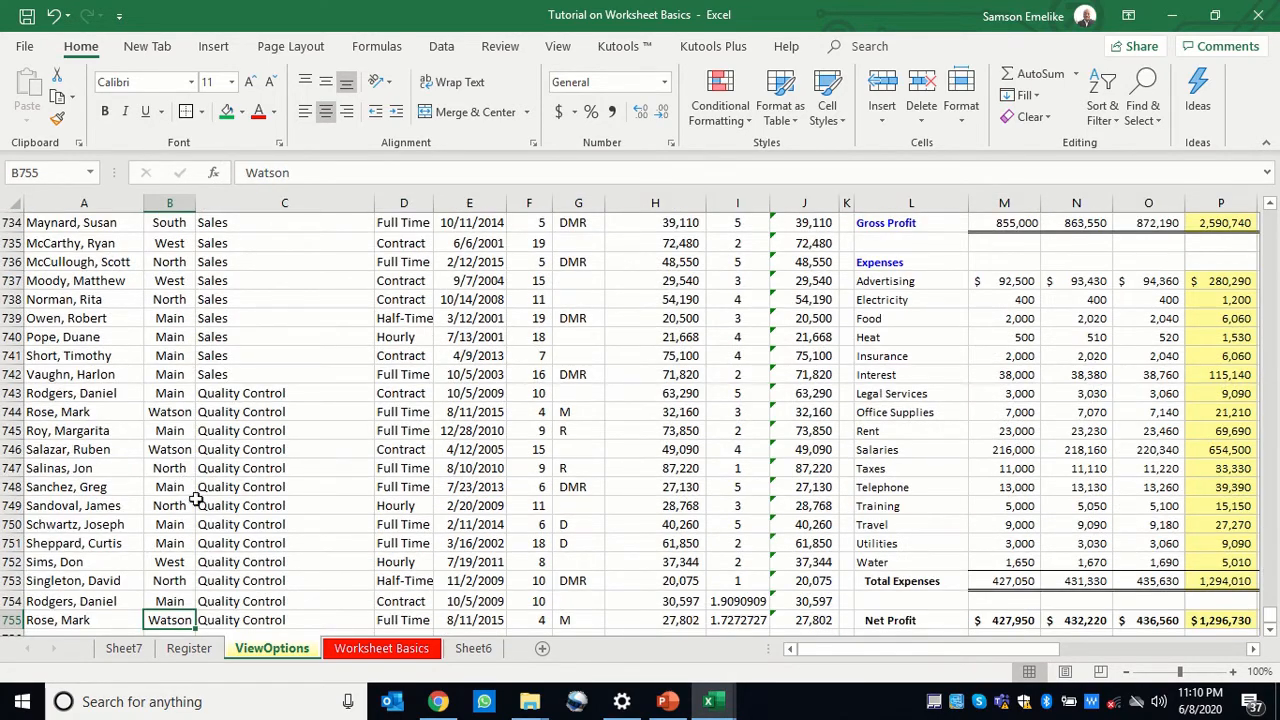
pyautogui.moveTo(5, 430); pyautogui.dragTo(68, 478)
pyautogui.click(243, 112)
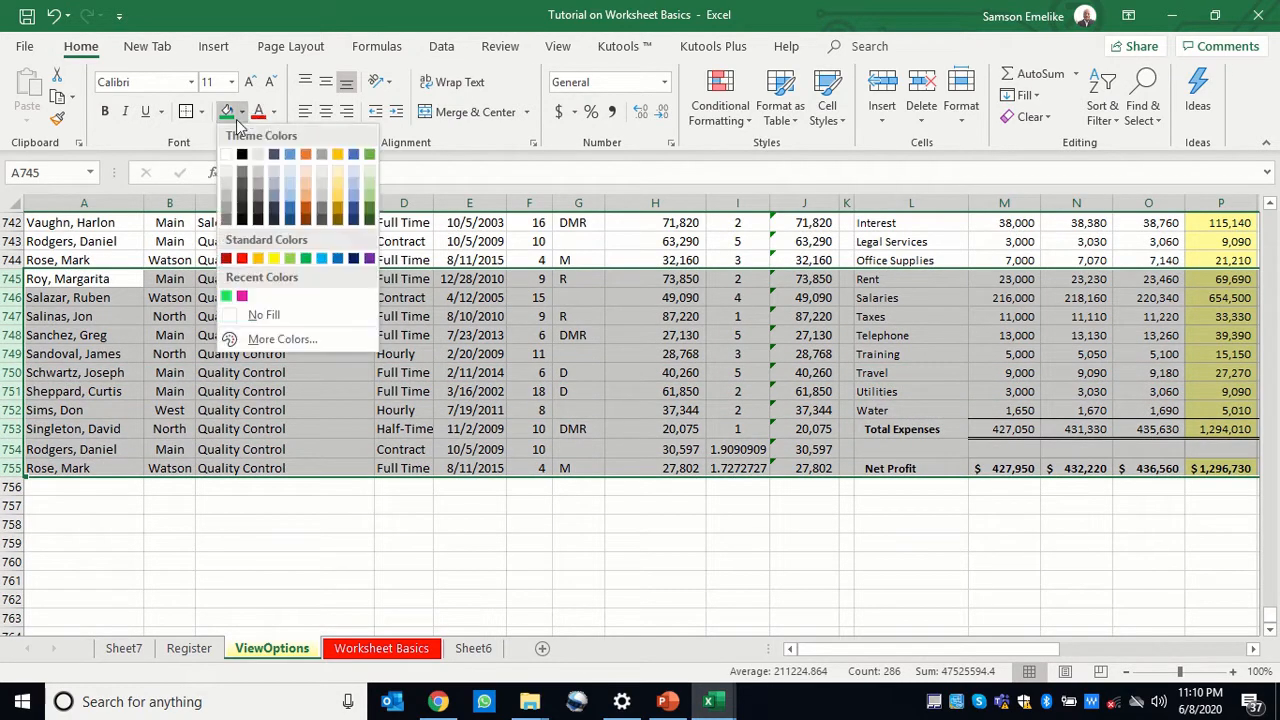
pyautogui.click(274, 257)
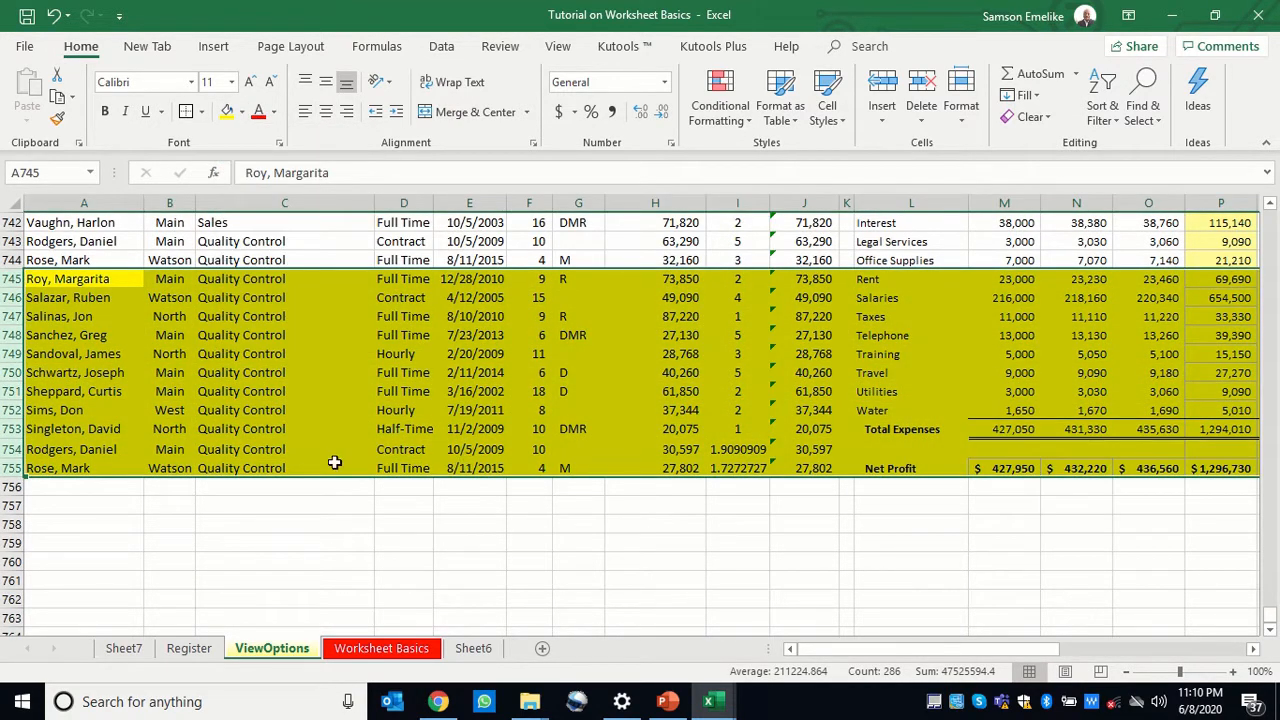
# Split the ViewOptions sheet's window horizontally above row 16
pyautogui.click(171, 432)
pyautogui.hotkey('ctrl', 'Up')
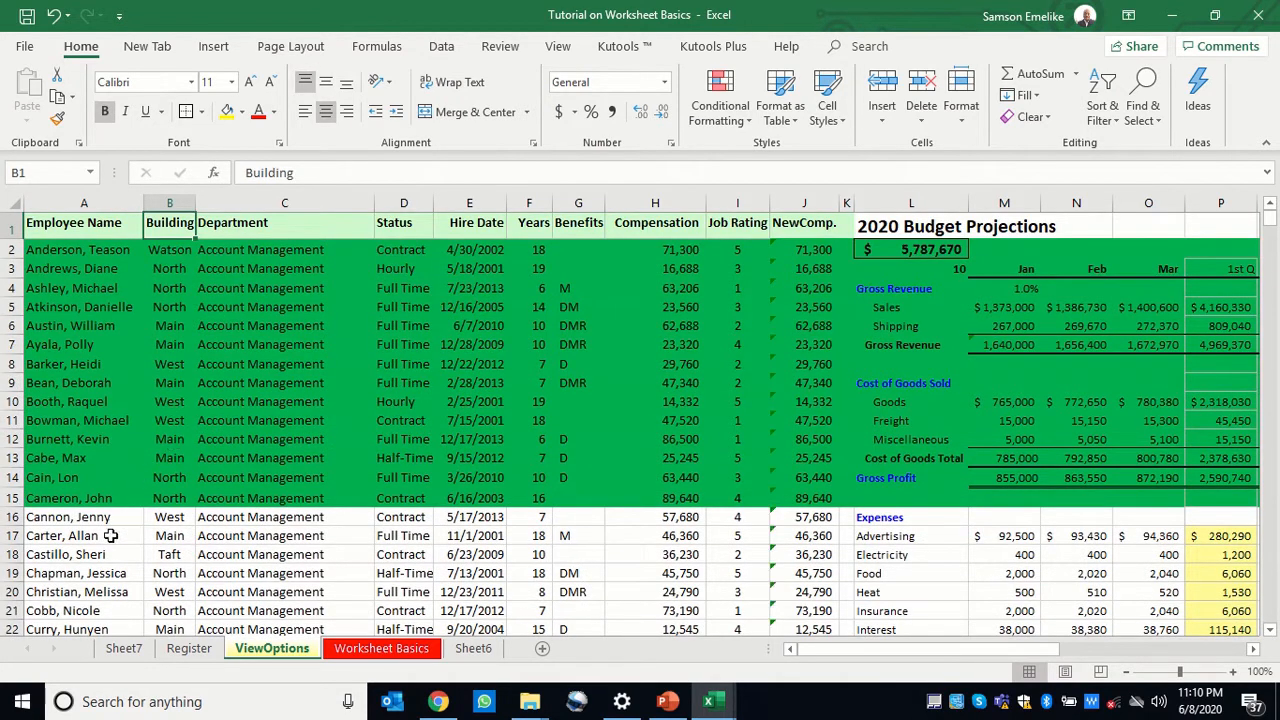
pyautogui.click(45, 517)
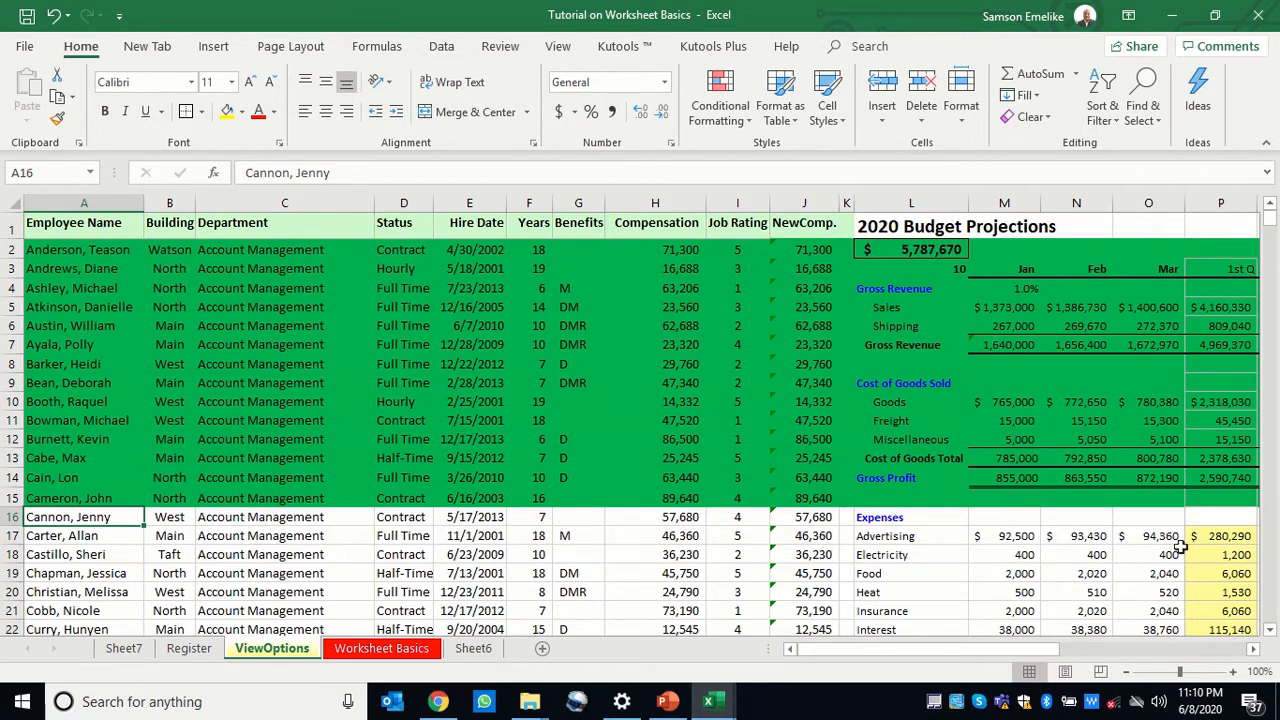
pyautogui.scroll(-8, 952, 589)
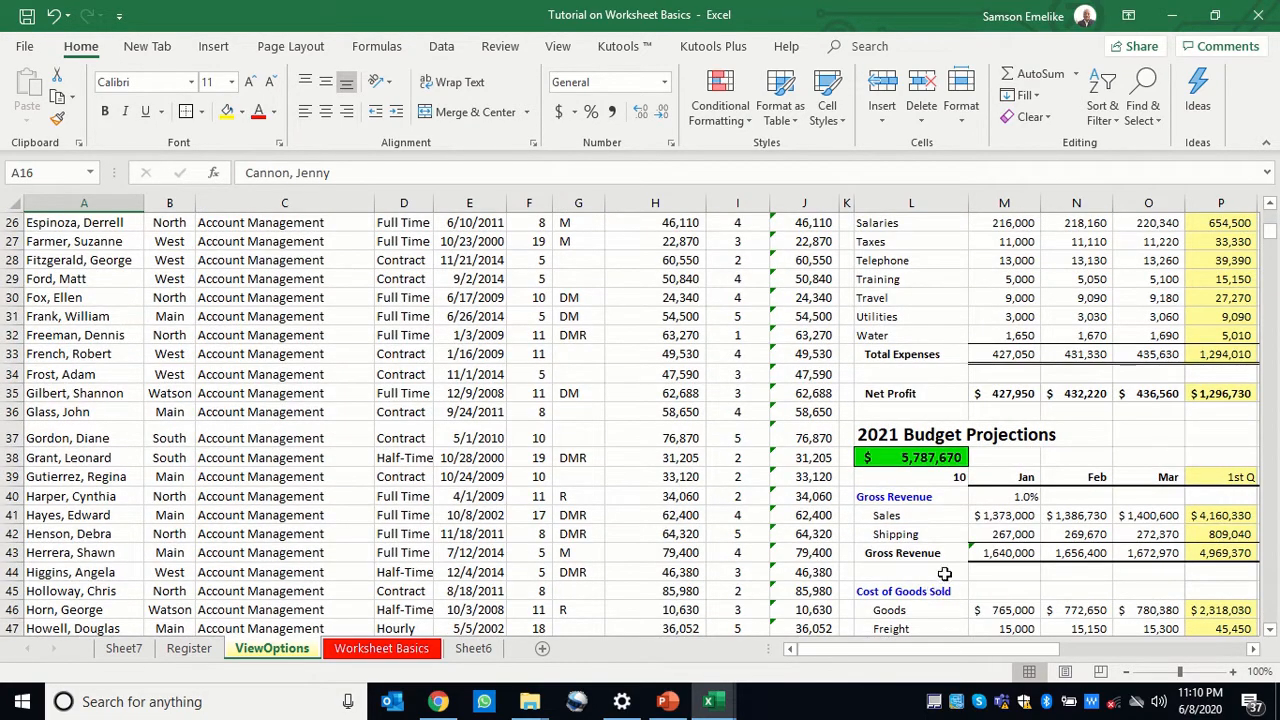
pyautogui.scroll(8, 584, 494)
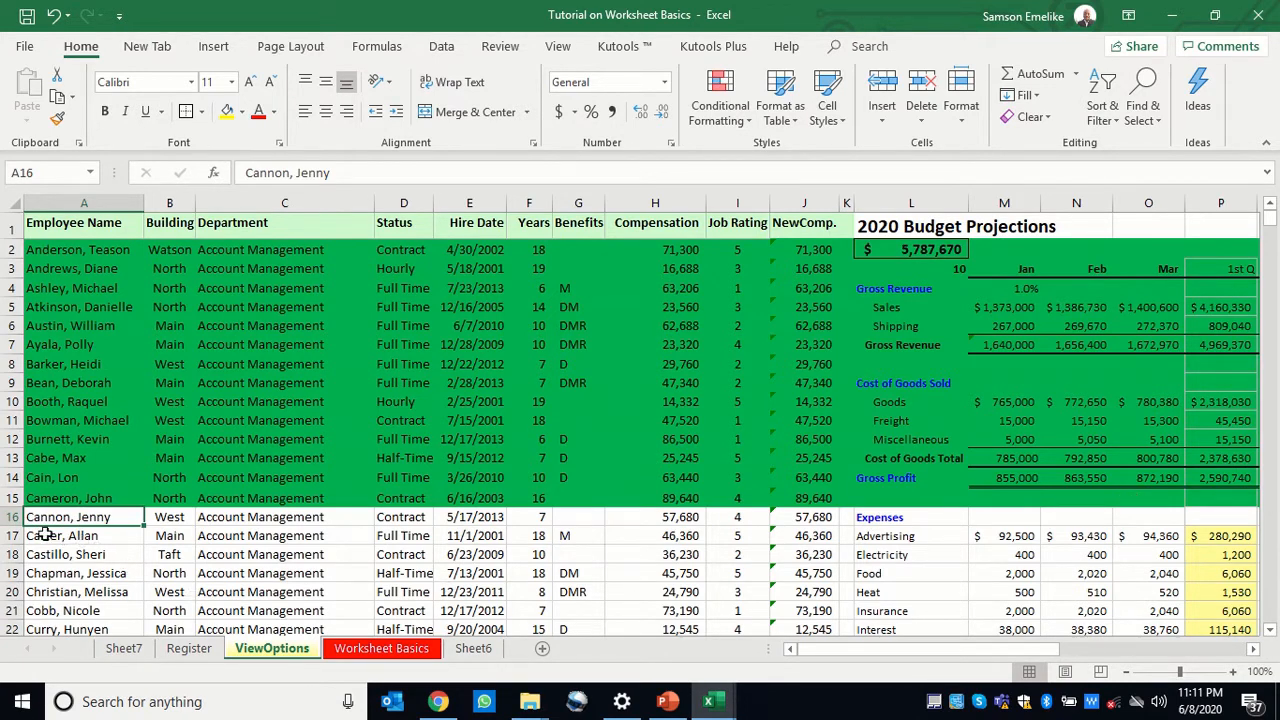
pyautogui.click(11, 517)
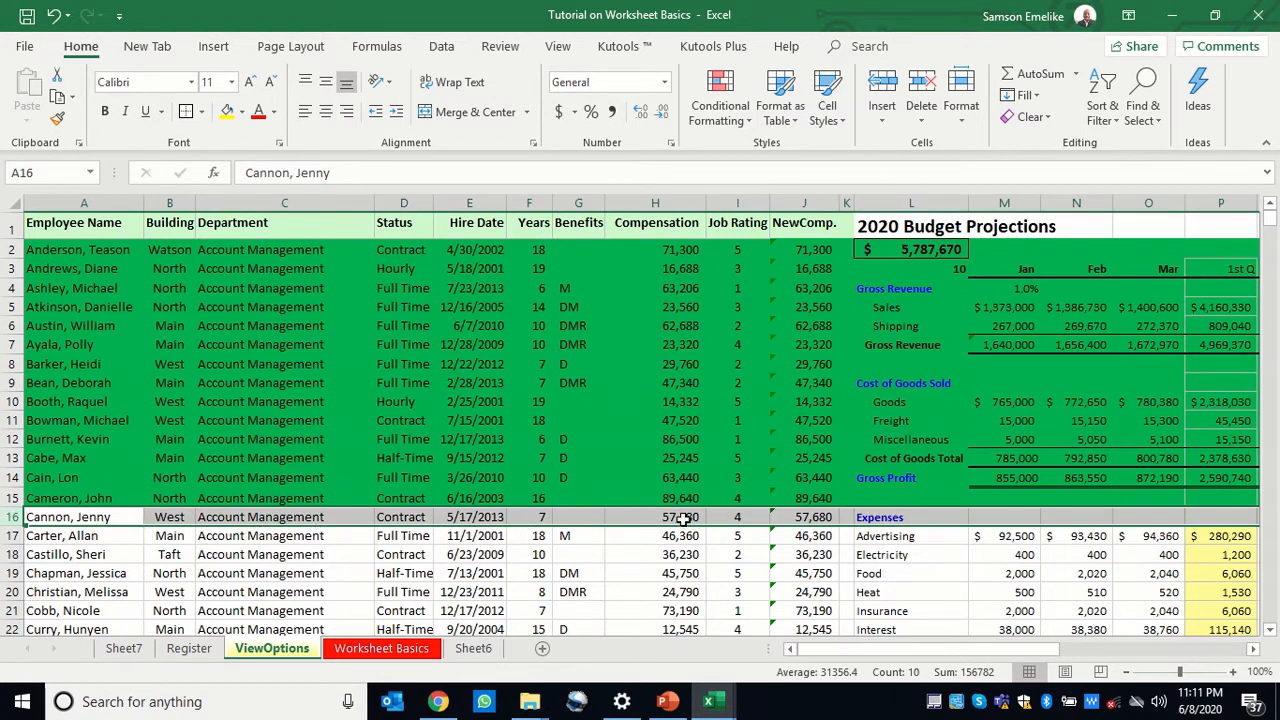
pyautogui.click(560, 50)
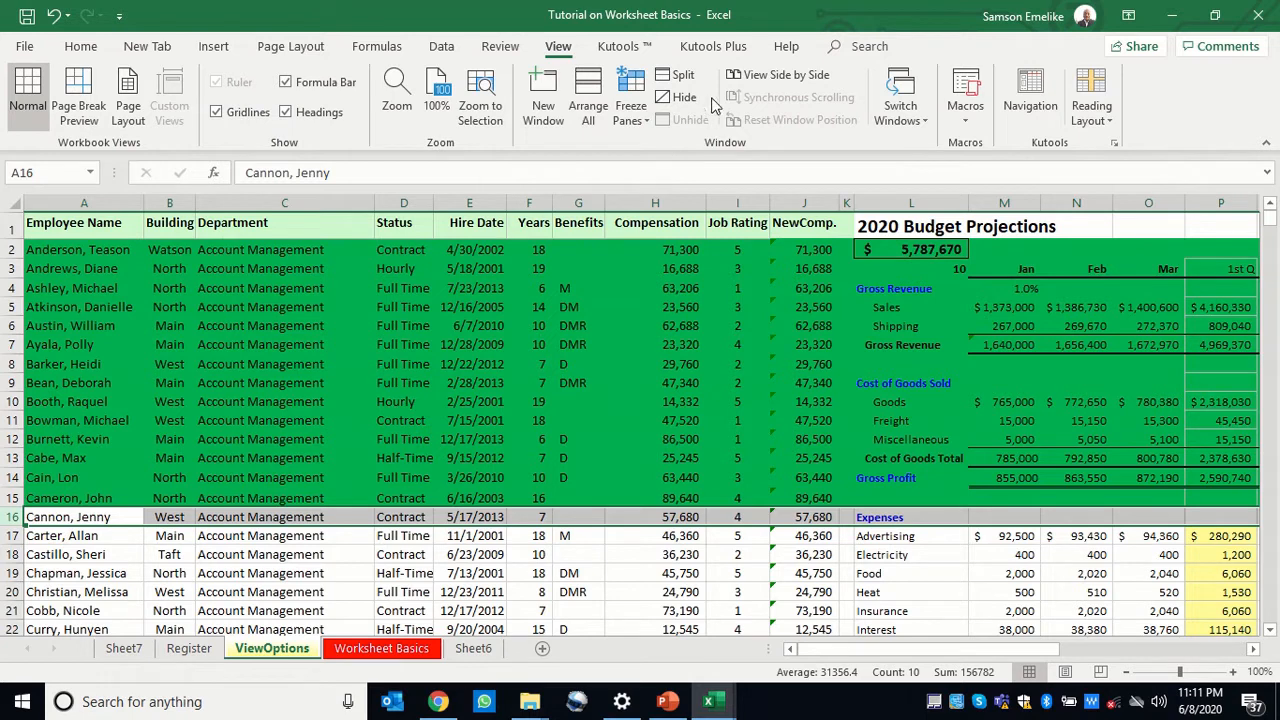
pyautogui.click(679, 80)
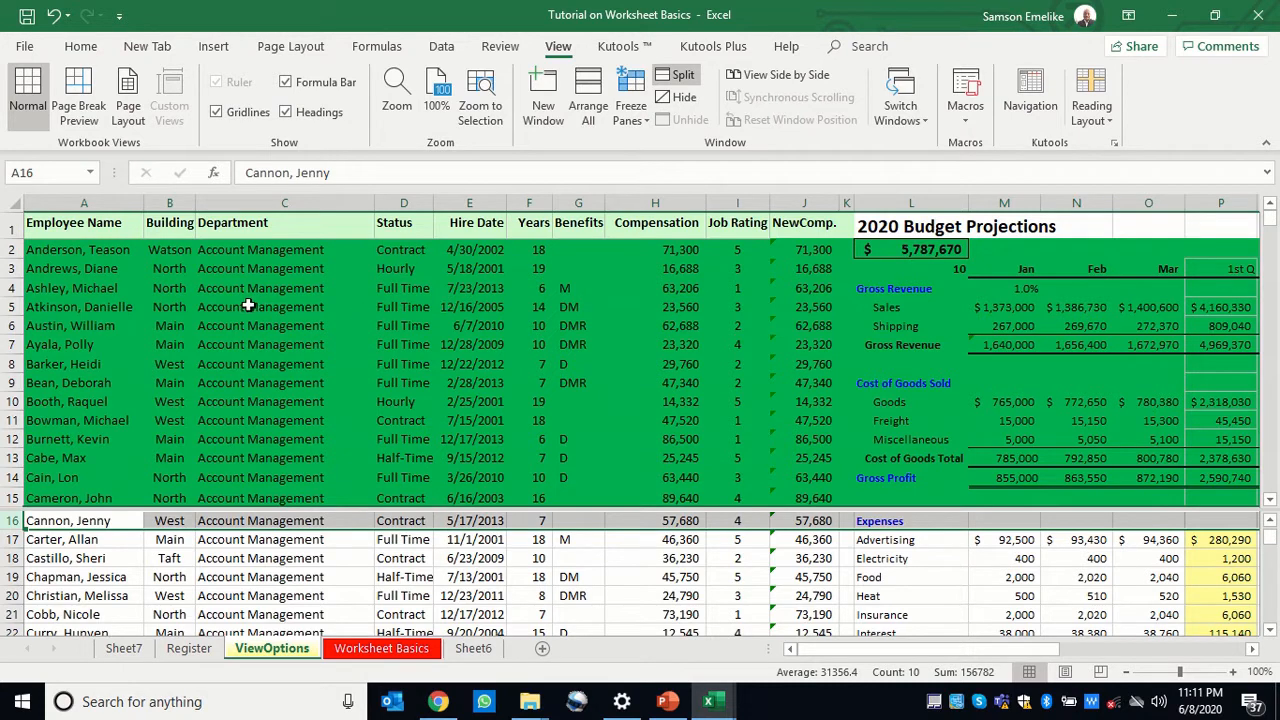
# Compare the last yellow employee rows in the upper pane with the first green rows in the lower pane
pyautogui.scroll(5, 381, 370)
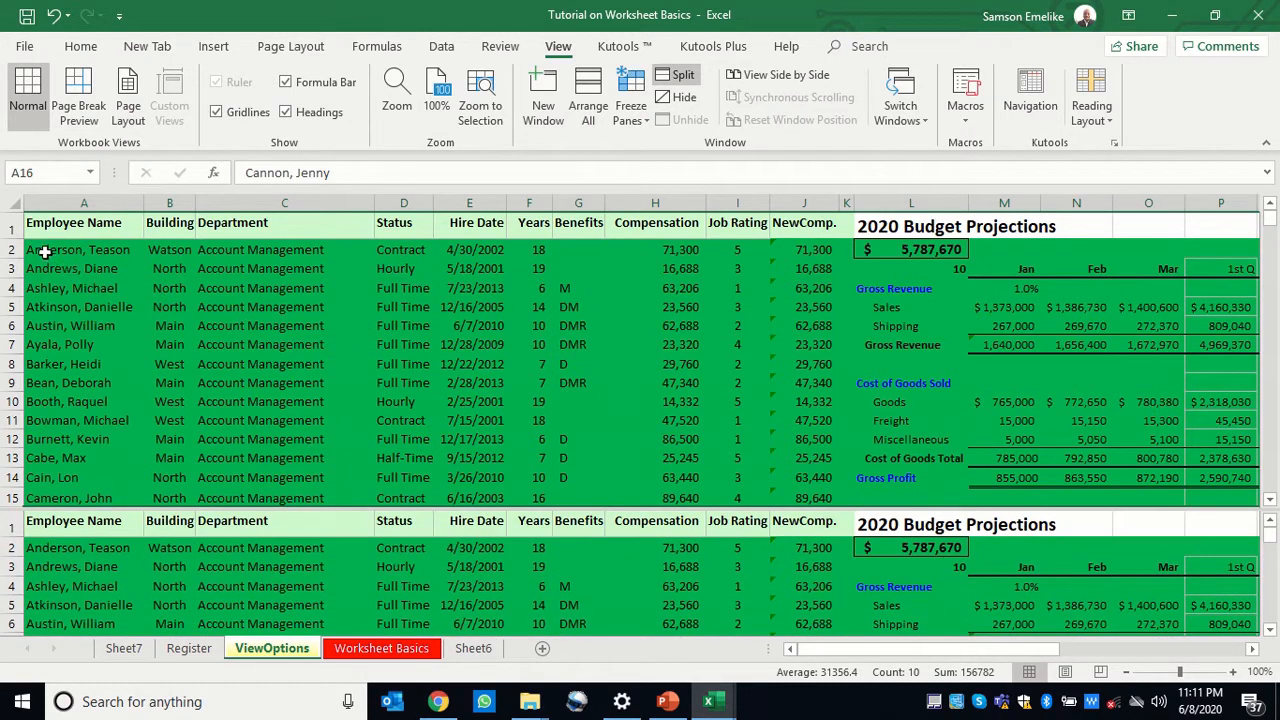
pyautogui.click(40, 250)
pyautogui.scroll(-5, 84, 284)
pyautogui.scroll(-20, 84, 284)
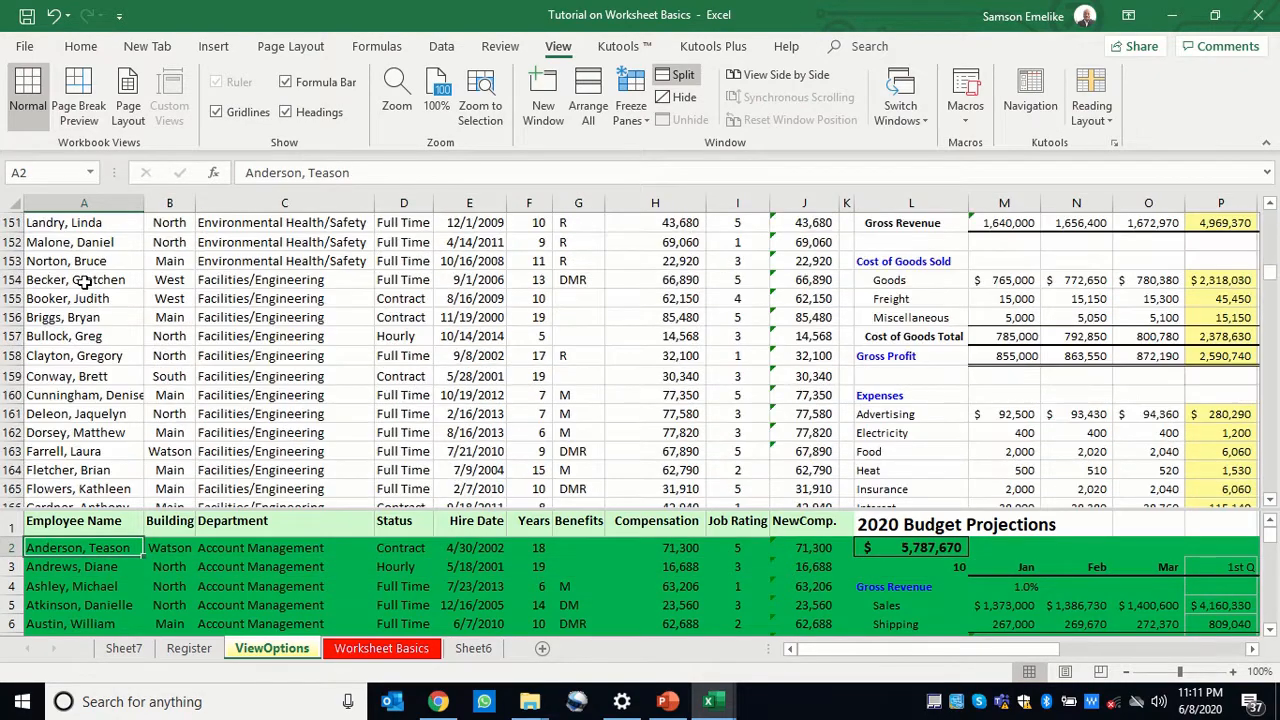
pyautogui.scroll(-20, 84, 284)
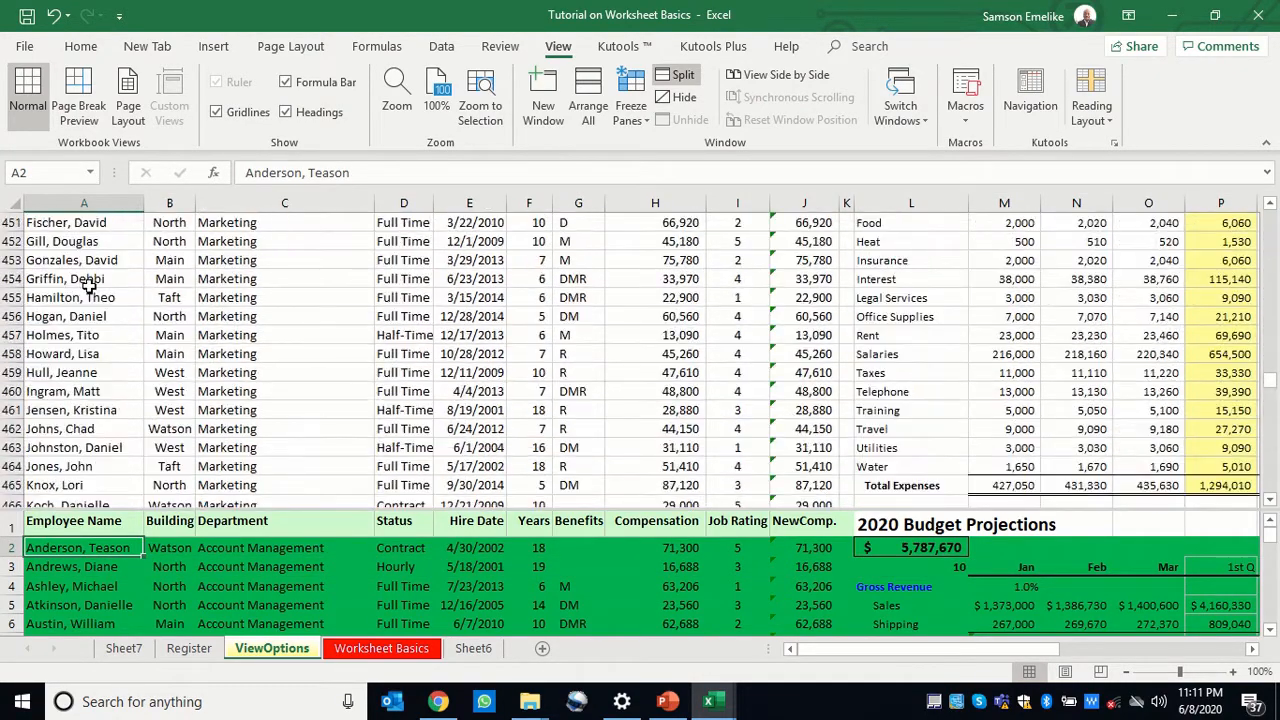
pyautogui.scroll(-6, 90, 288)
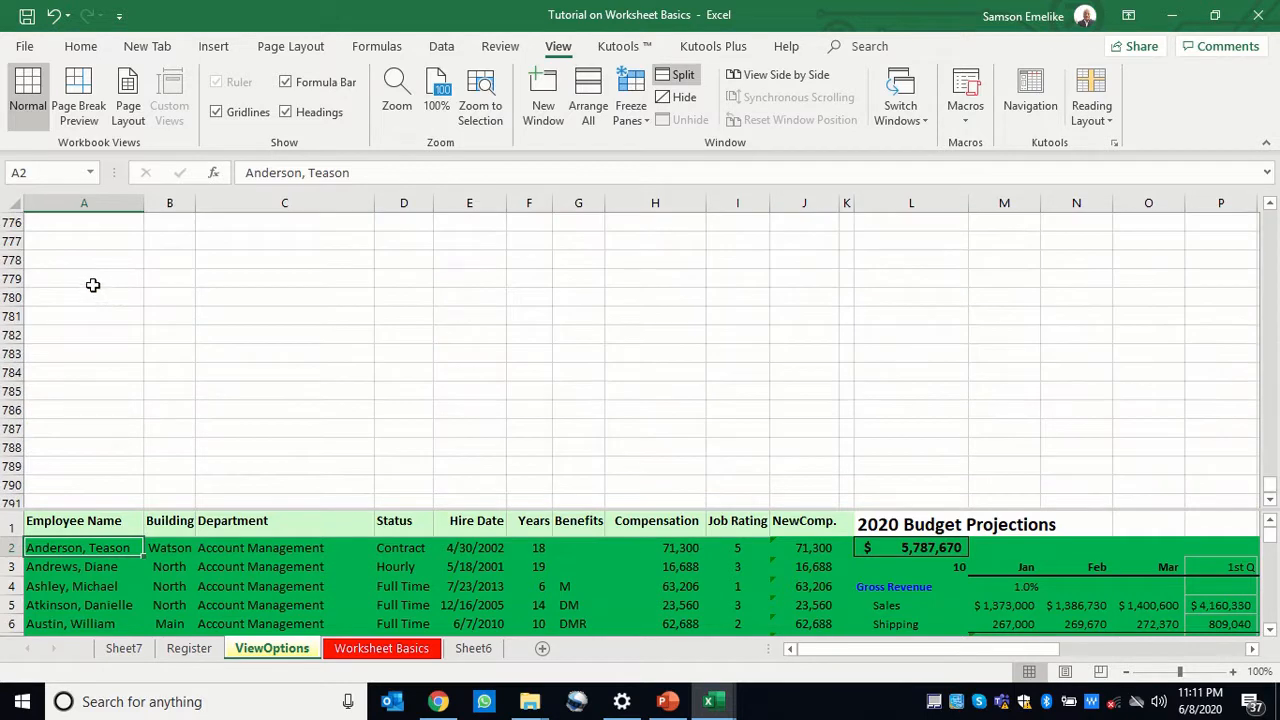
pyautogui.scroll(6, 90, 288)
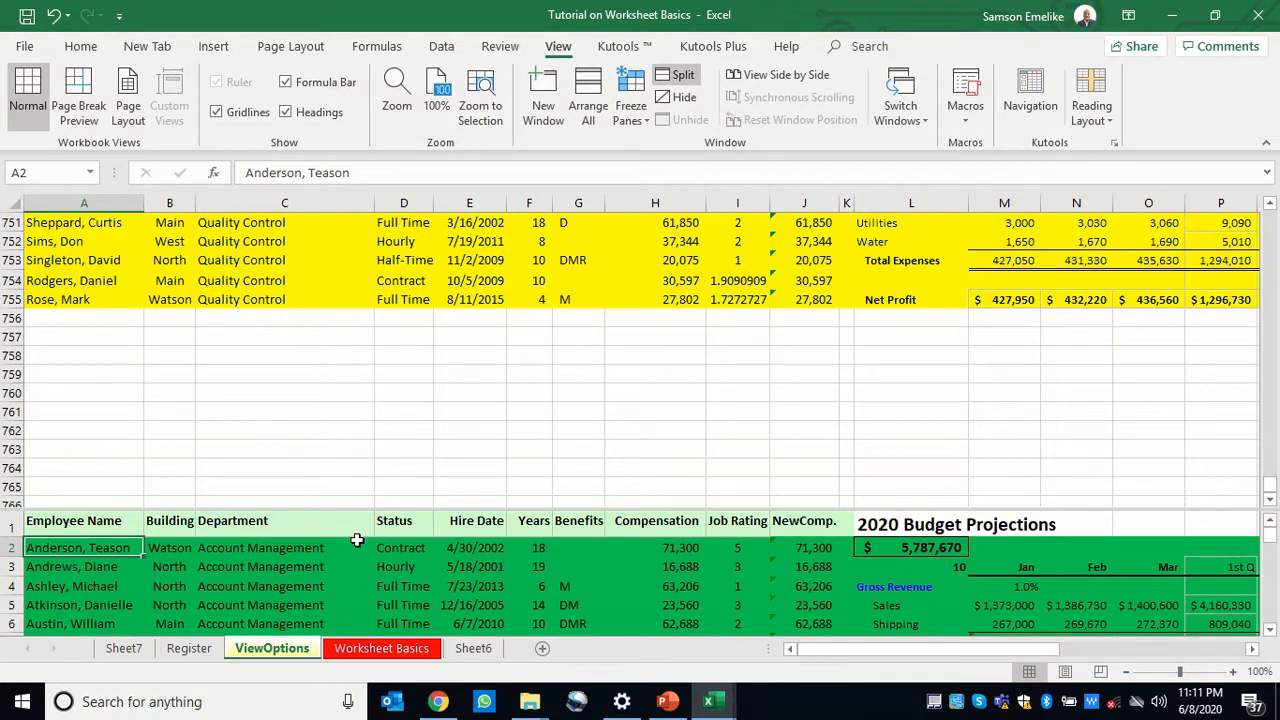
# View the last yellow rows in the lower pane together with the Quality Control rows from row 630 in the upper pane
pyautogui.click(437, 566)
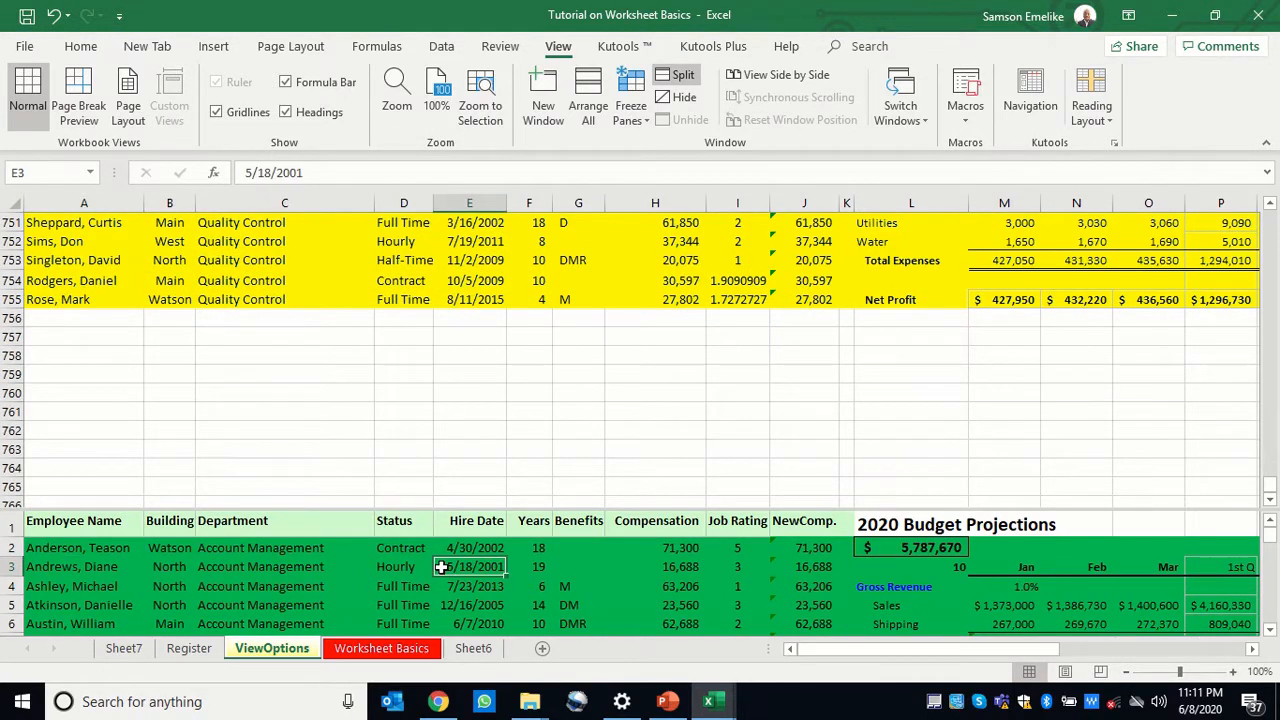
pyautogui.scroll(-20, 441, 566)
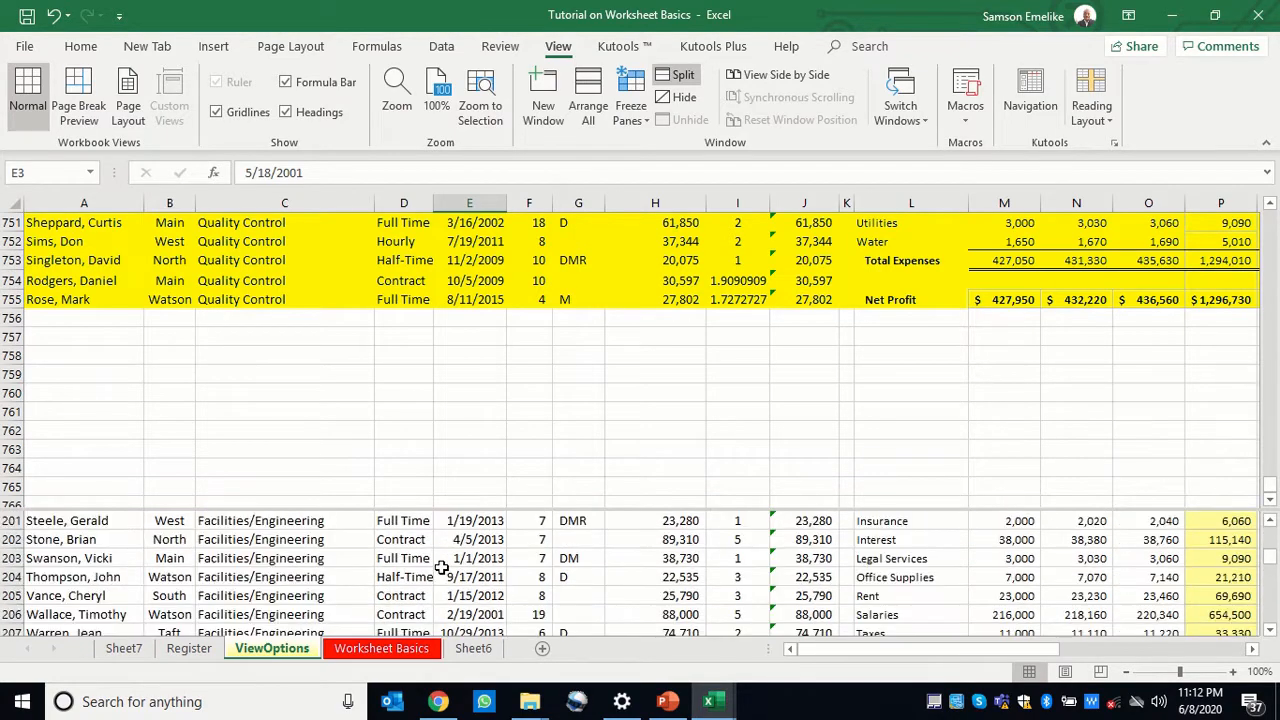
pyautogui.scroll(-20, 441, 566)
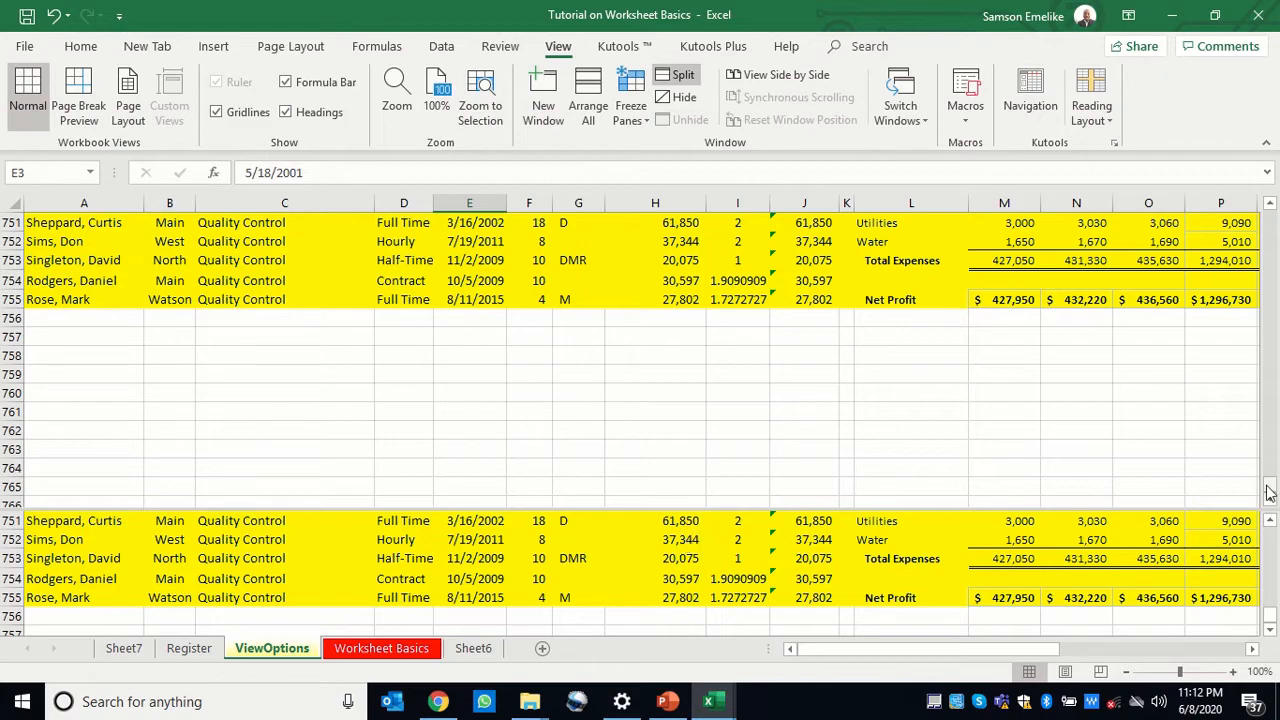
pyautogui.moveTo(1270, 490); pyautogui.dragTo(1270, 441)
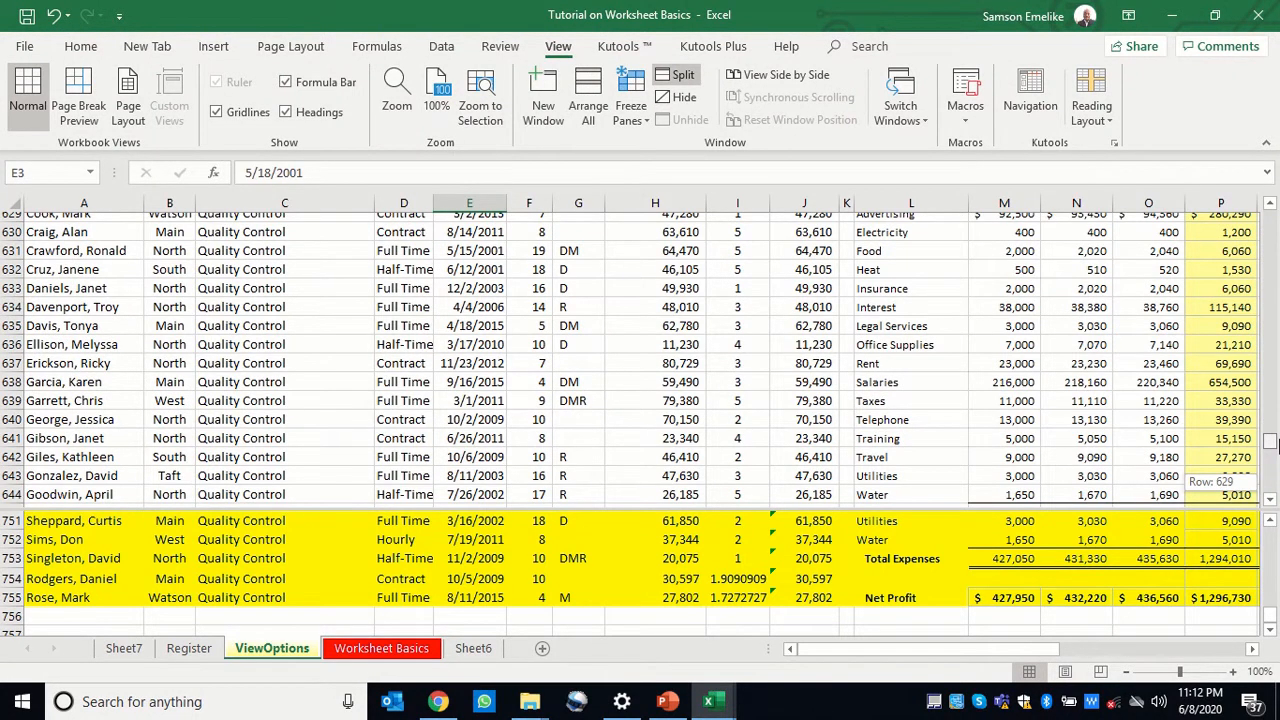
pyautogui.moveTo(1270, 441); pyautogui.dragTo(1270, 444)
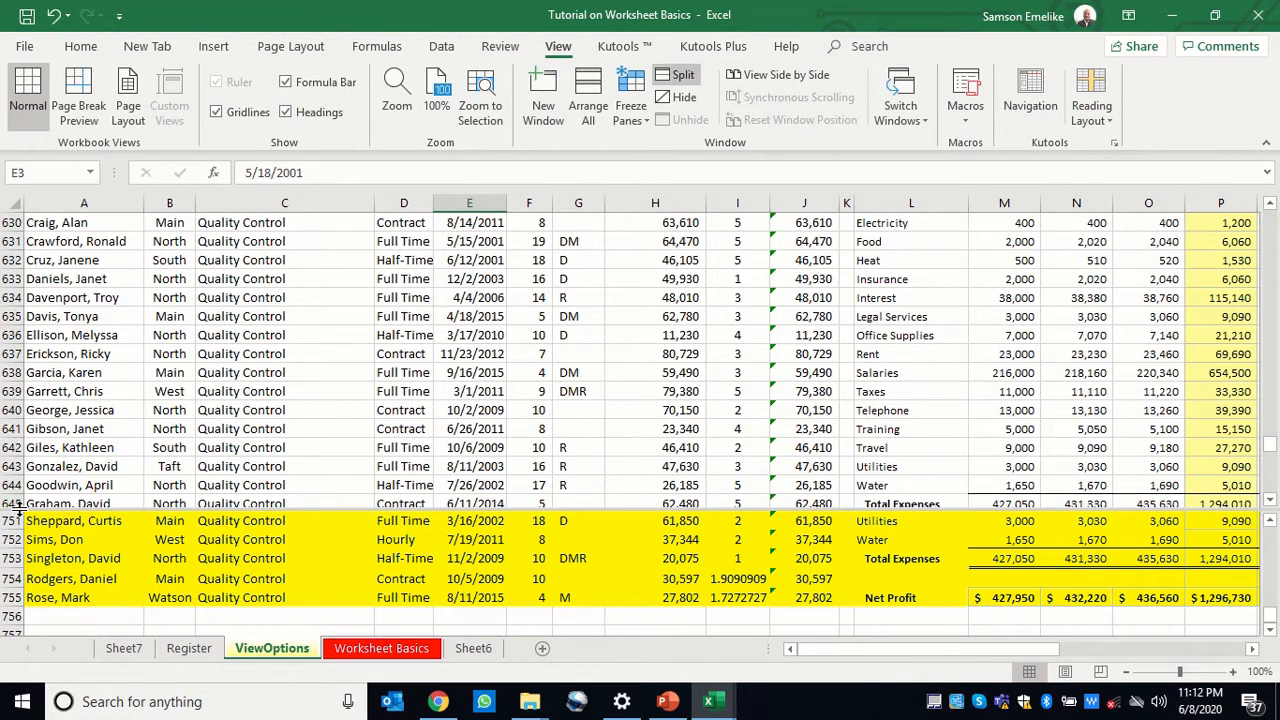
# Move the split bar up to just below row 639 and check that the upper pane still moves independently of the yellow rows
pyautogui.moveTo(18, 510); pyautogui.dragTo(18, 398)
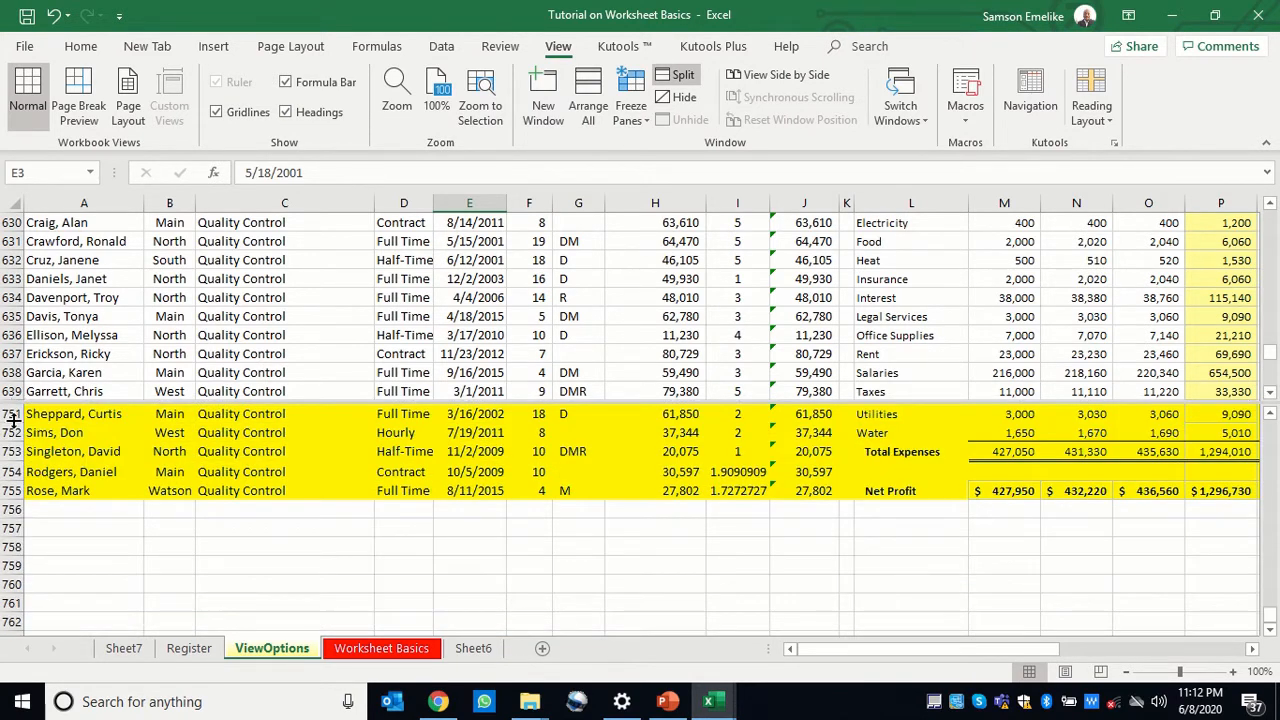
pyautogui.scroll(6, 160, 476)
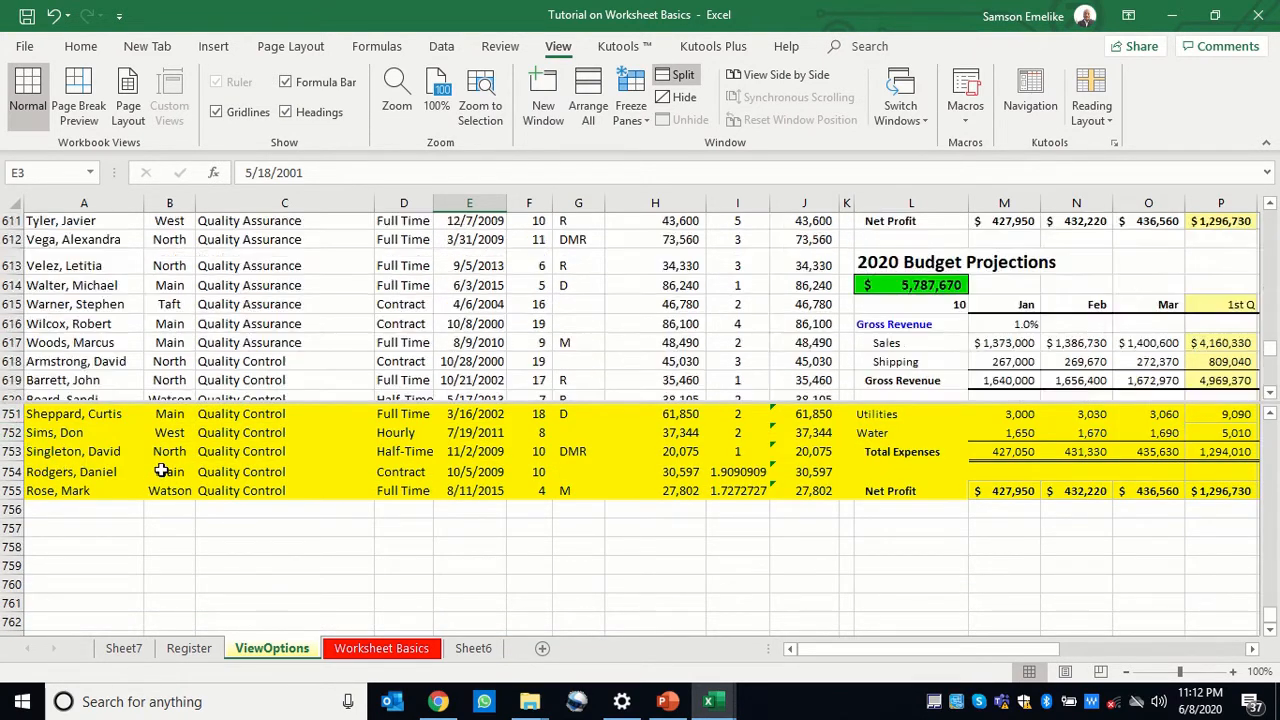
pyautogui.scroll(-6, 175, 470)
pyautogui.scroll(-8, 230, 458)
pyautogui.click(247, 455)
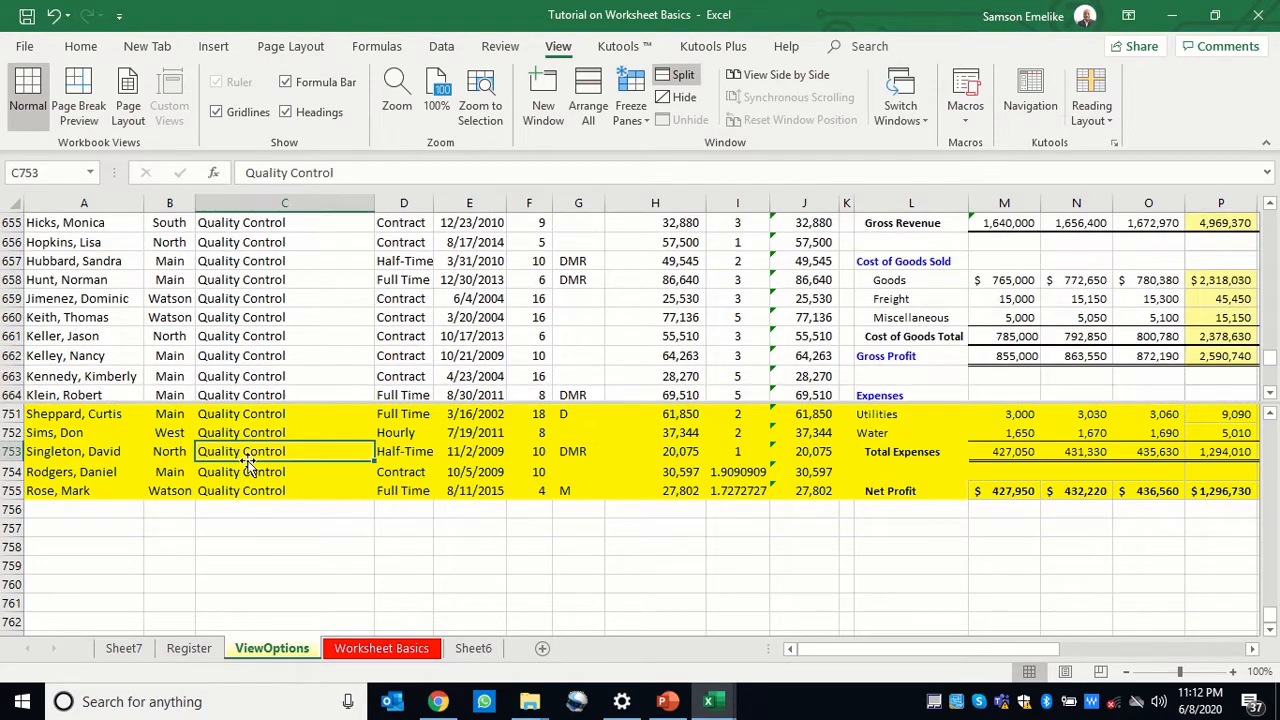
# Bring the lower pane back to the first rows, remove the horizontal split and return to cell A1
pyautogui.scroll(20, 247, 458)
pyautogui.scroll(20, 247, 458)
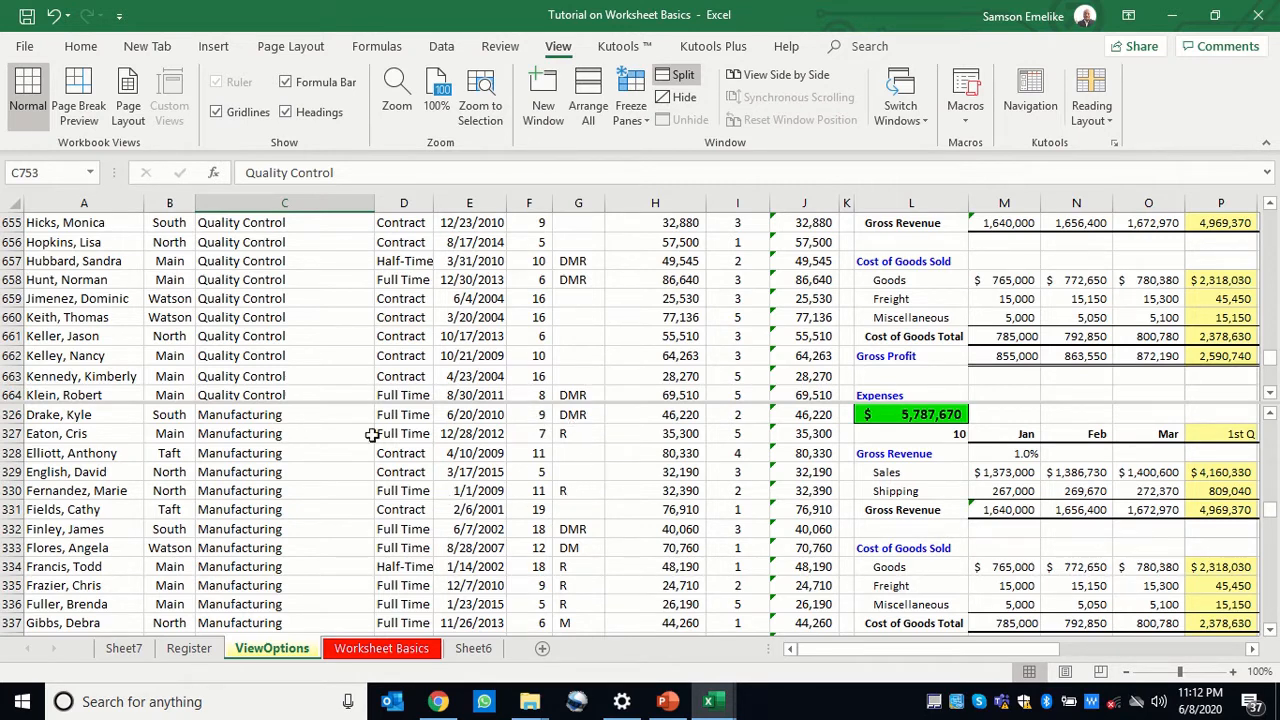
pyautogui.scroll(20, 594, 461)
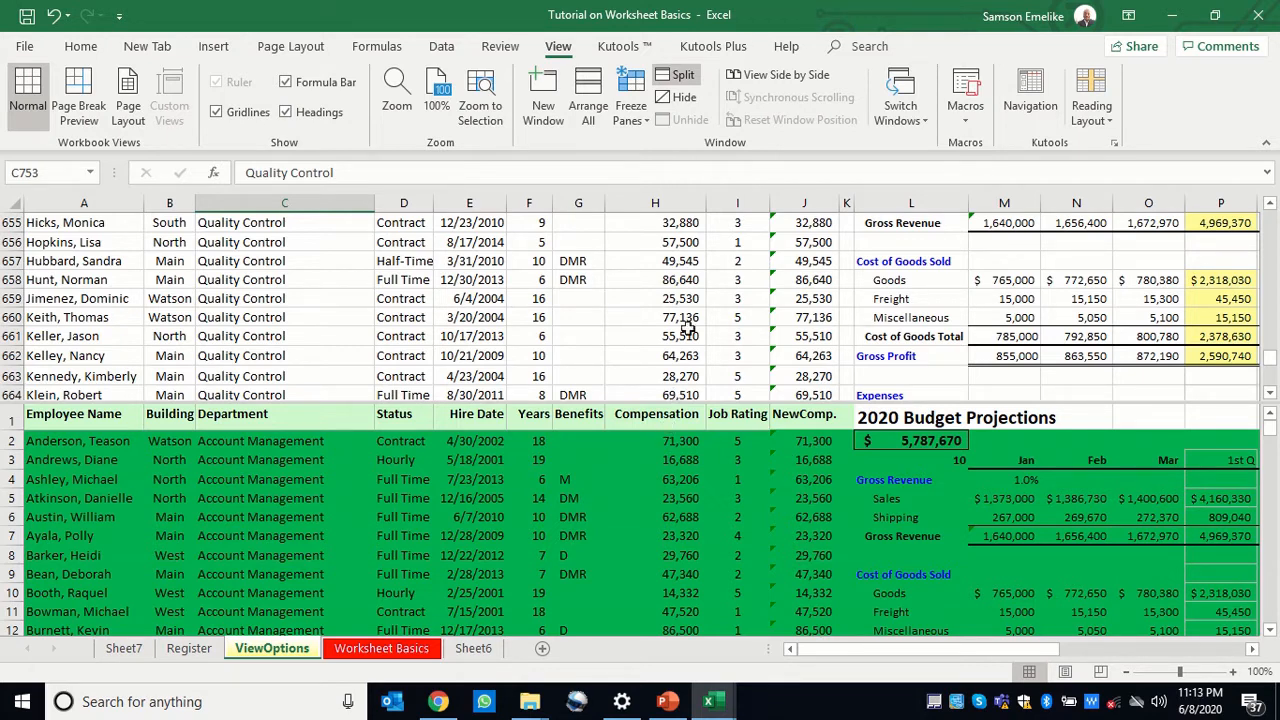
pyautogui.click(680, 76)
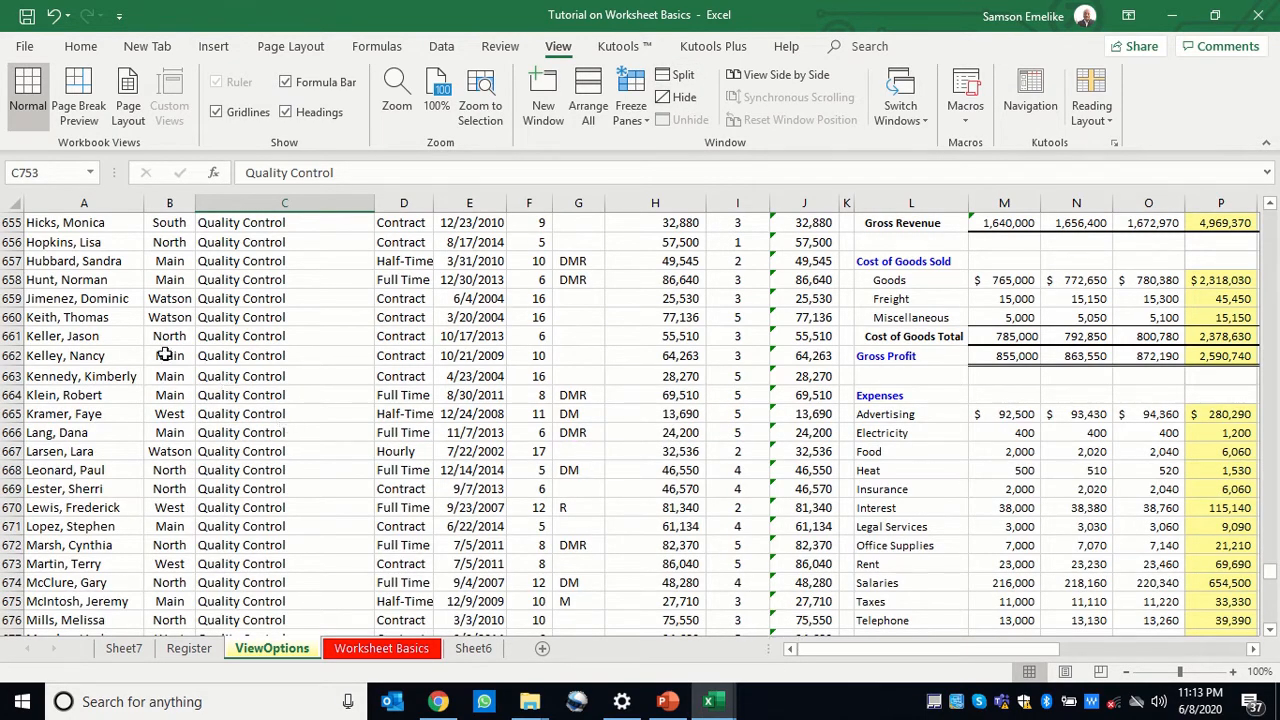
pyautogui.scroll(20, 75, 280)
pyautogui.scroll(20, 75, 280)
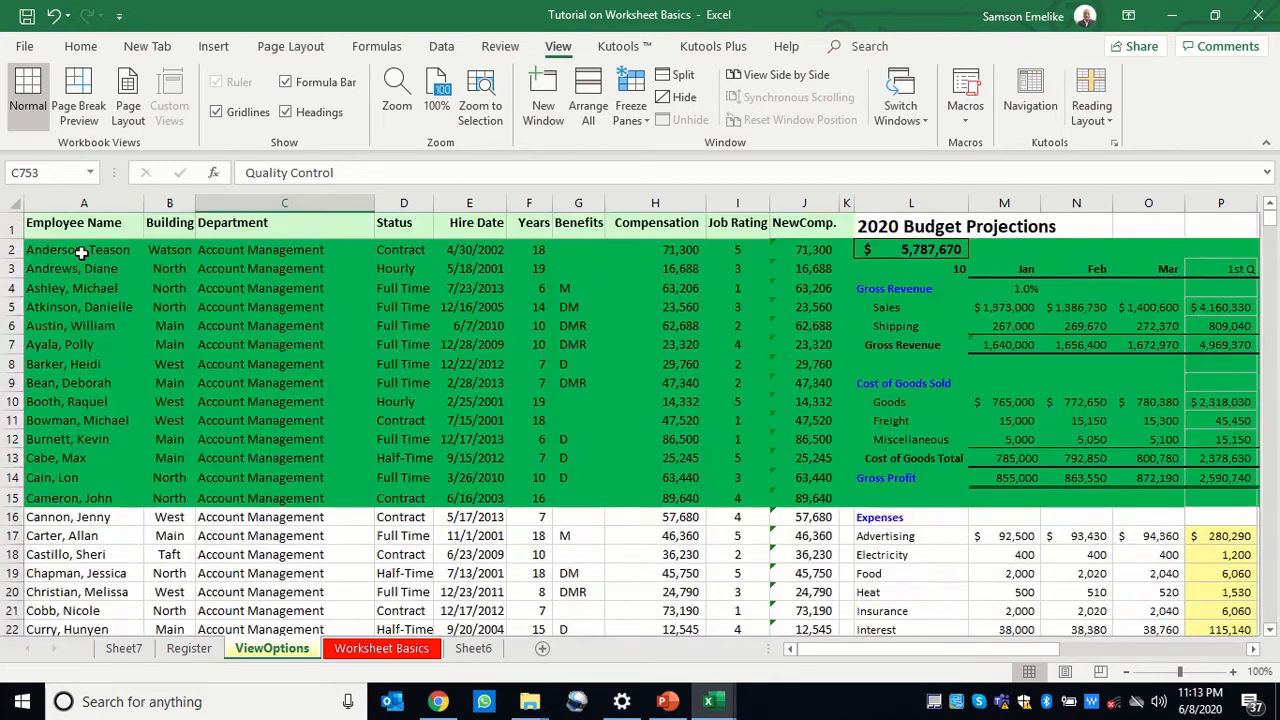
pyautogui.click(88, 224)
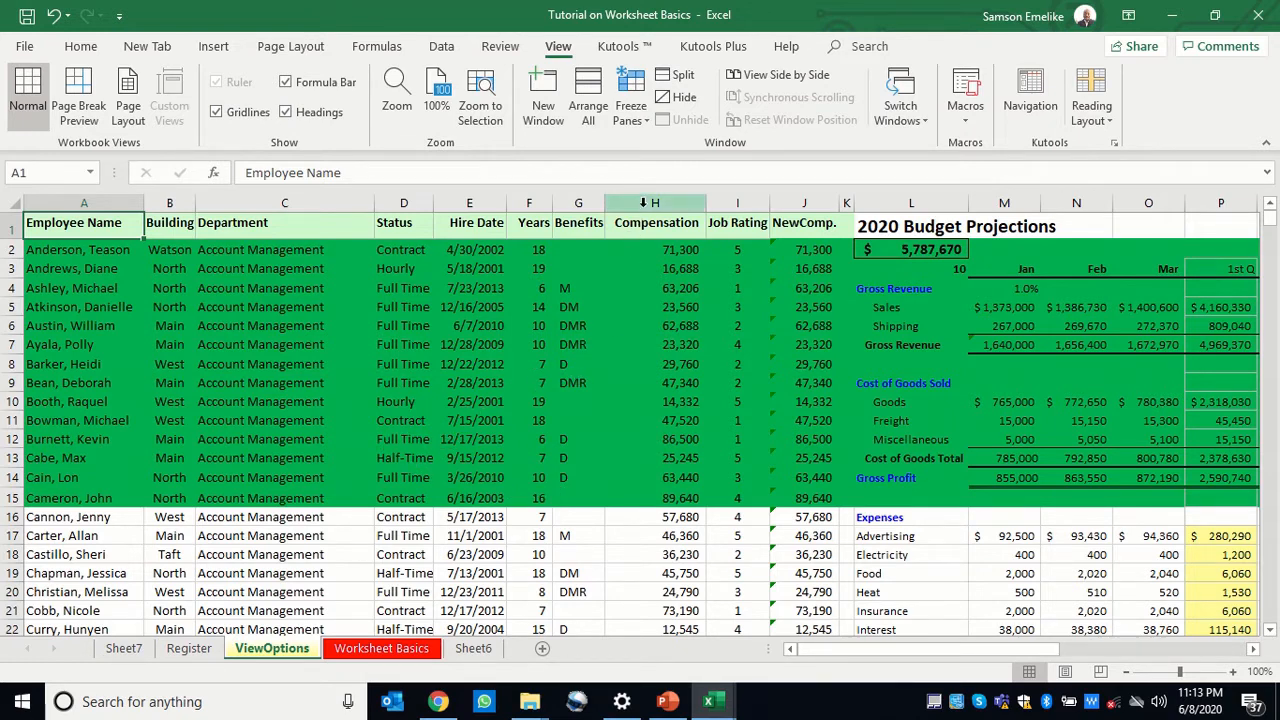
# Split the sheet vertically before the Compensation column H and view the TOTAL column AC beside the Employee Name column
pyautogui.click(644, 201)
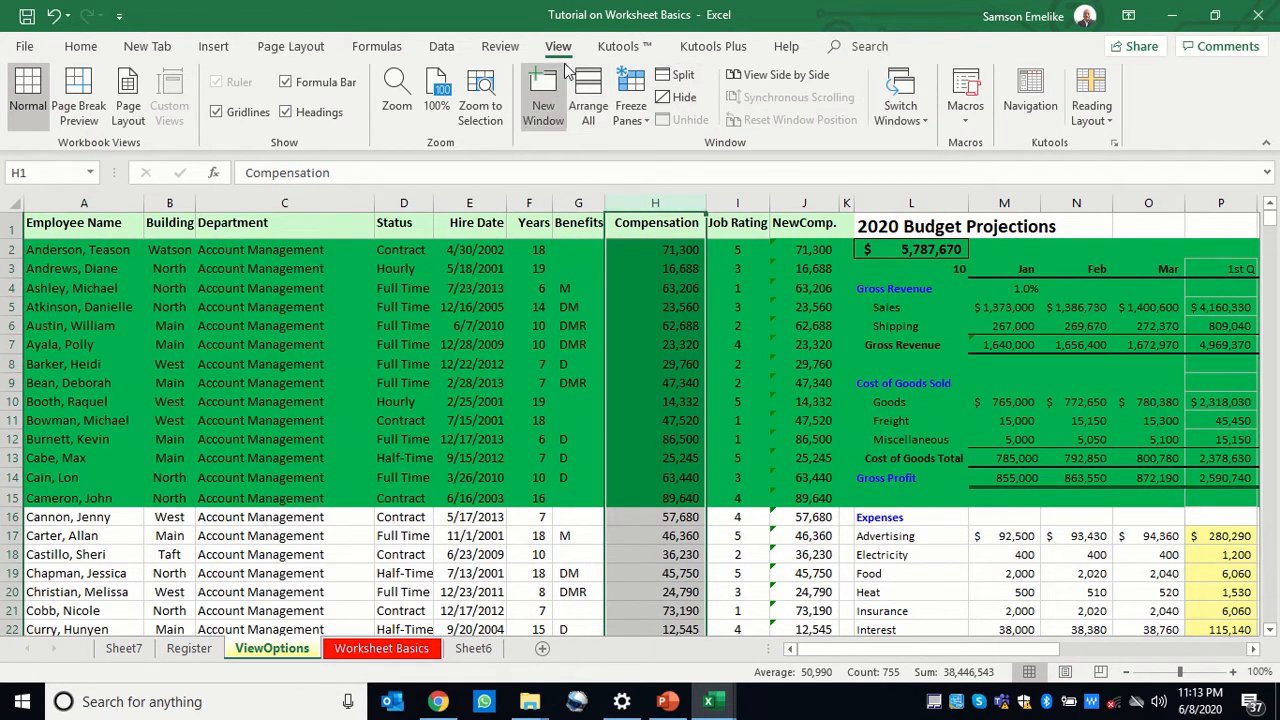
pyautogui.click(683, 77)
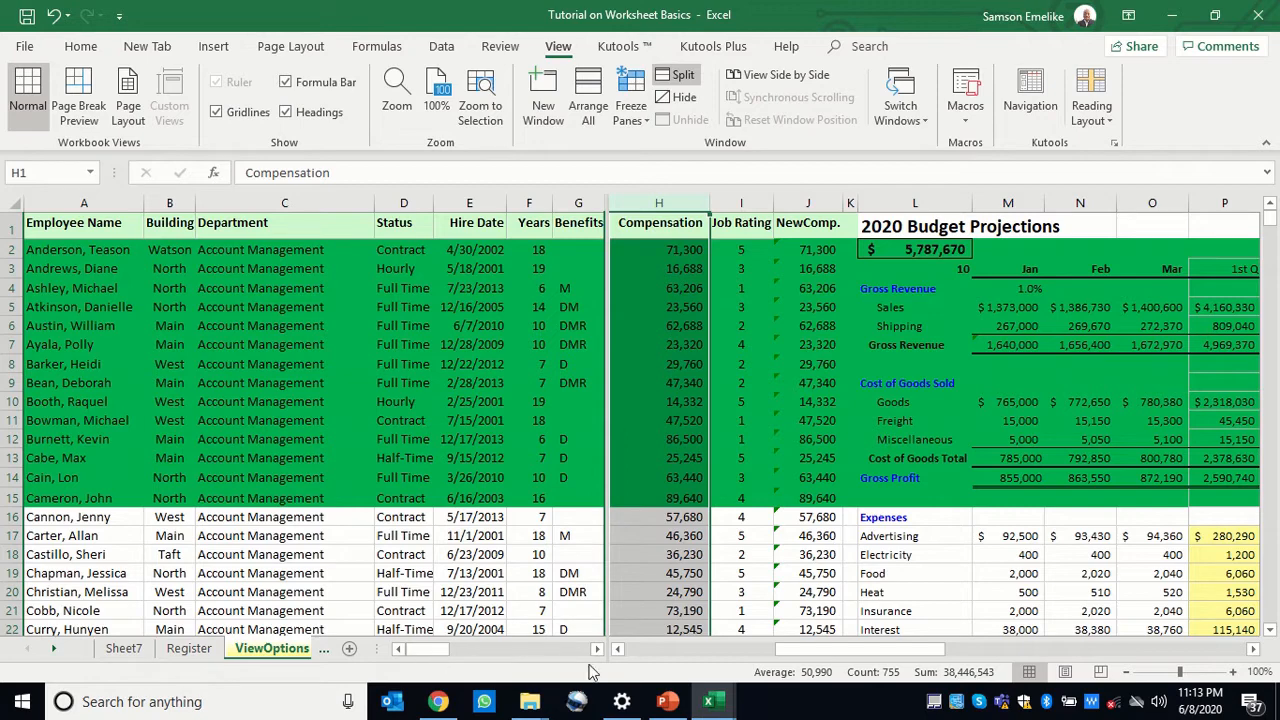
pyautogui.moveTo(428, 652); pyautogui.dragTo(611, 658)
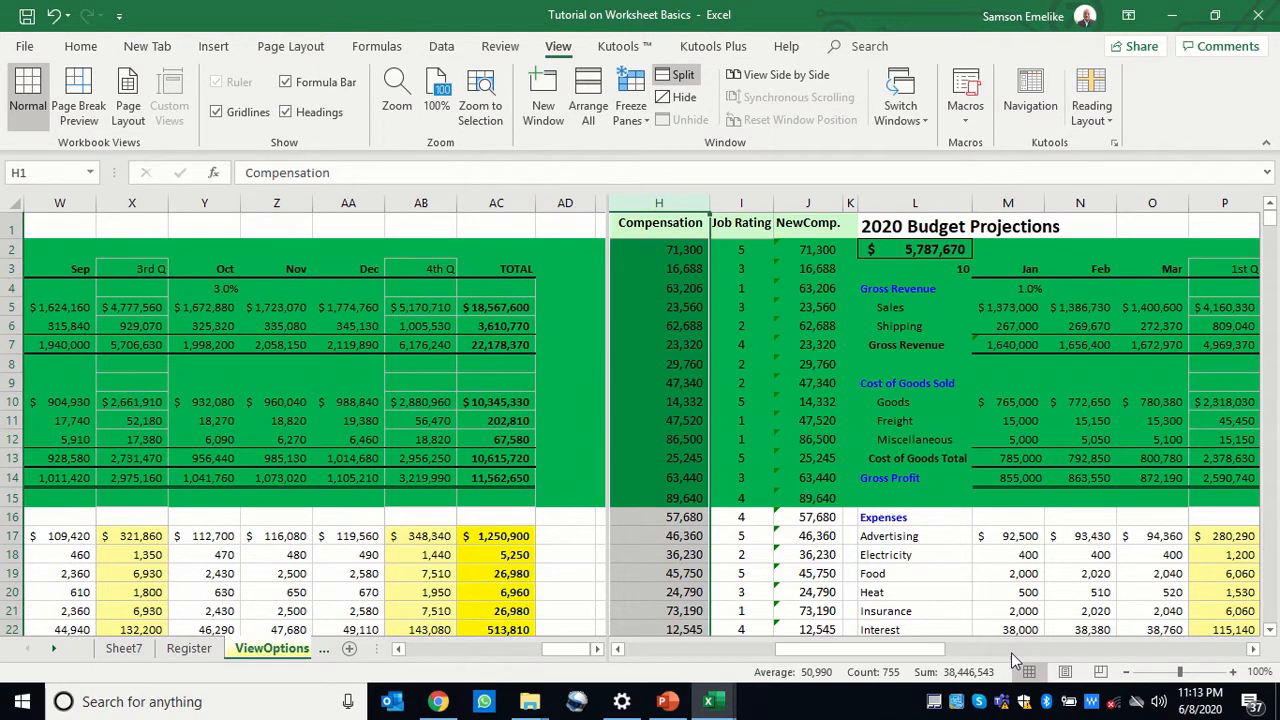
pyautogui.moveTo(870, 651); pyautogui.dragTo(698, 660)
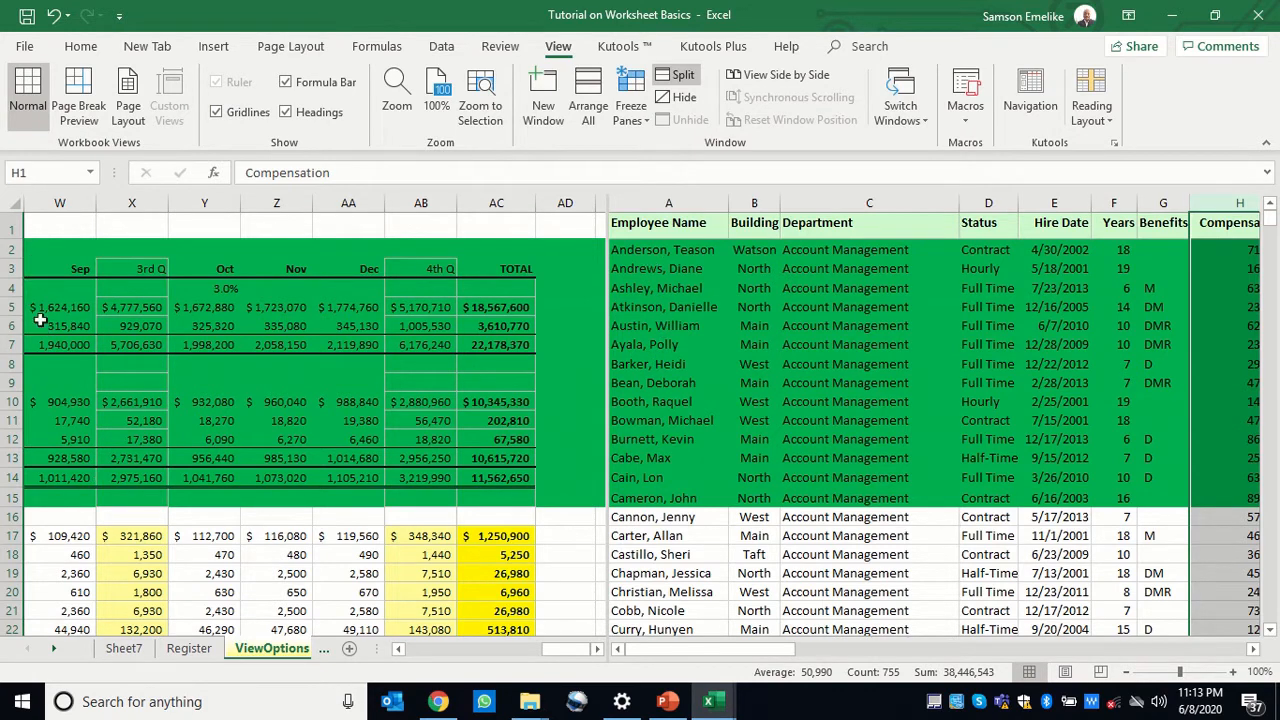
pyautogui.click(496, 310)
pyautogui.moveTo(512, 308); pyautogui.dragTo(680, 314)
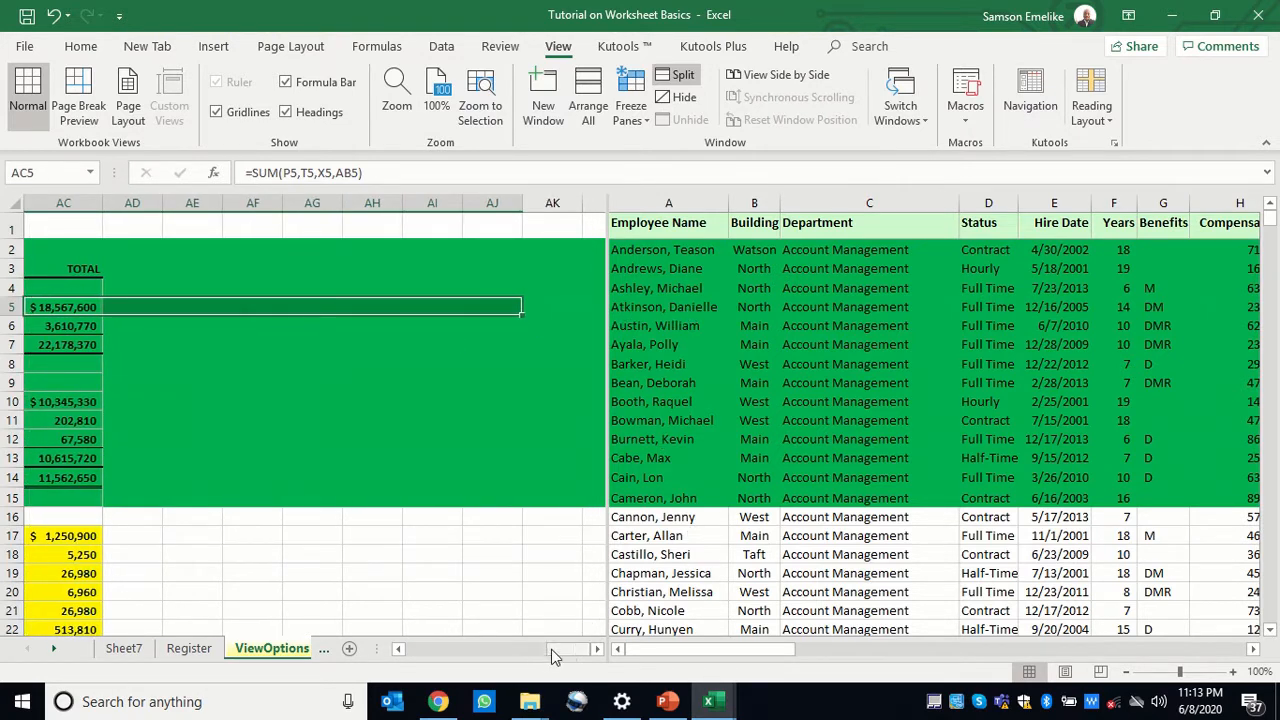
pyautogui.moveTo(551, 649)
pyautogui.mouseDown()
pyautogui.moveTo(531, 655)
pyautogui.moveTo(545, 650)
pyautogui.mouseUp()
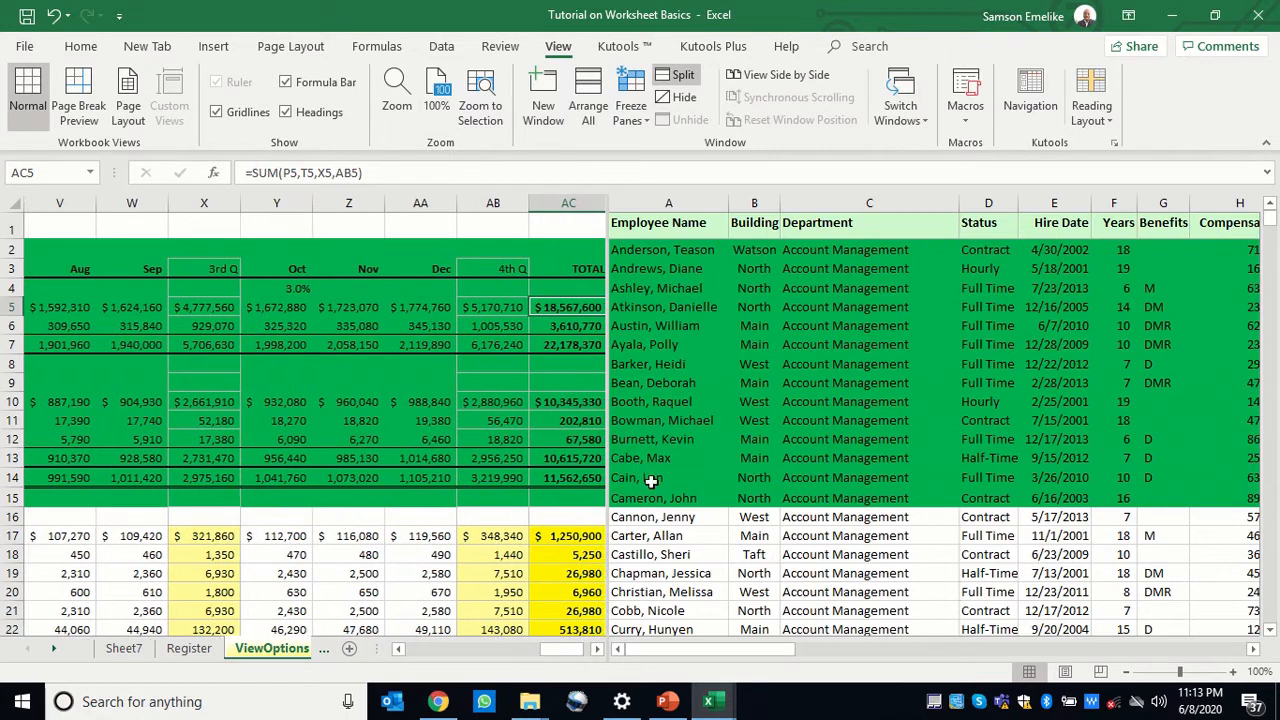
# Replace the vertical split with a four-pane split at cell H8
pyautogui.click(683, 76)
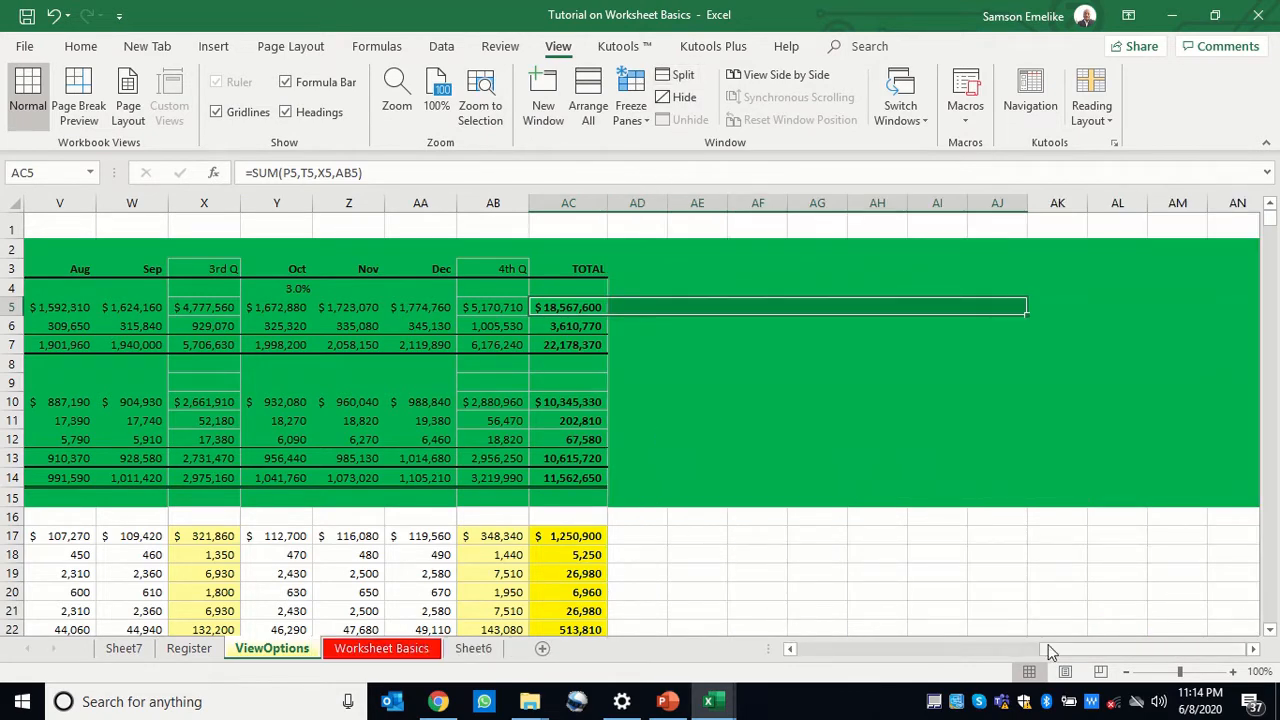
pyautogui.moveTo(1085, 652); pyautogui.dragTo(828, 662)
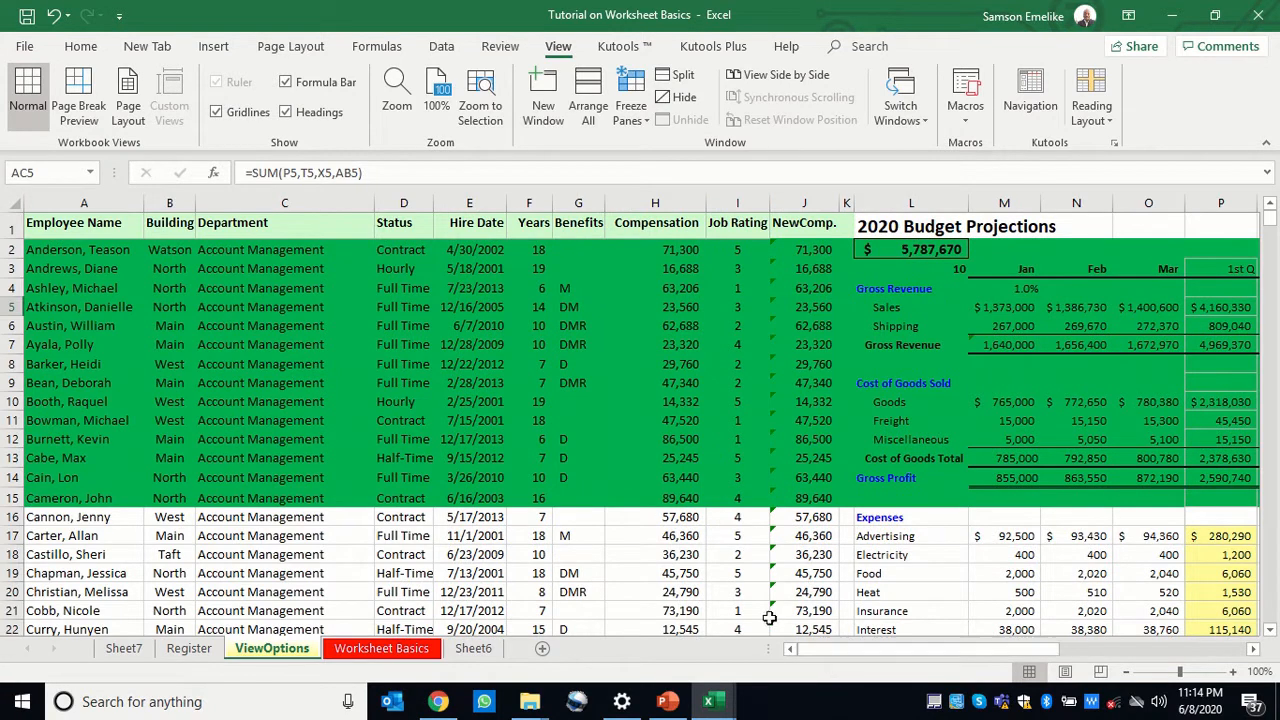
pyautogui.click(613, 368)
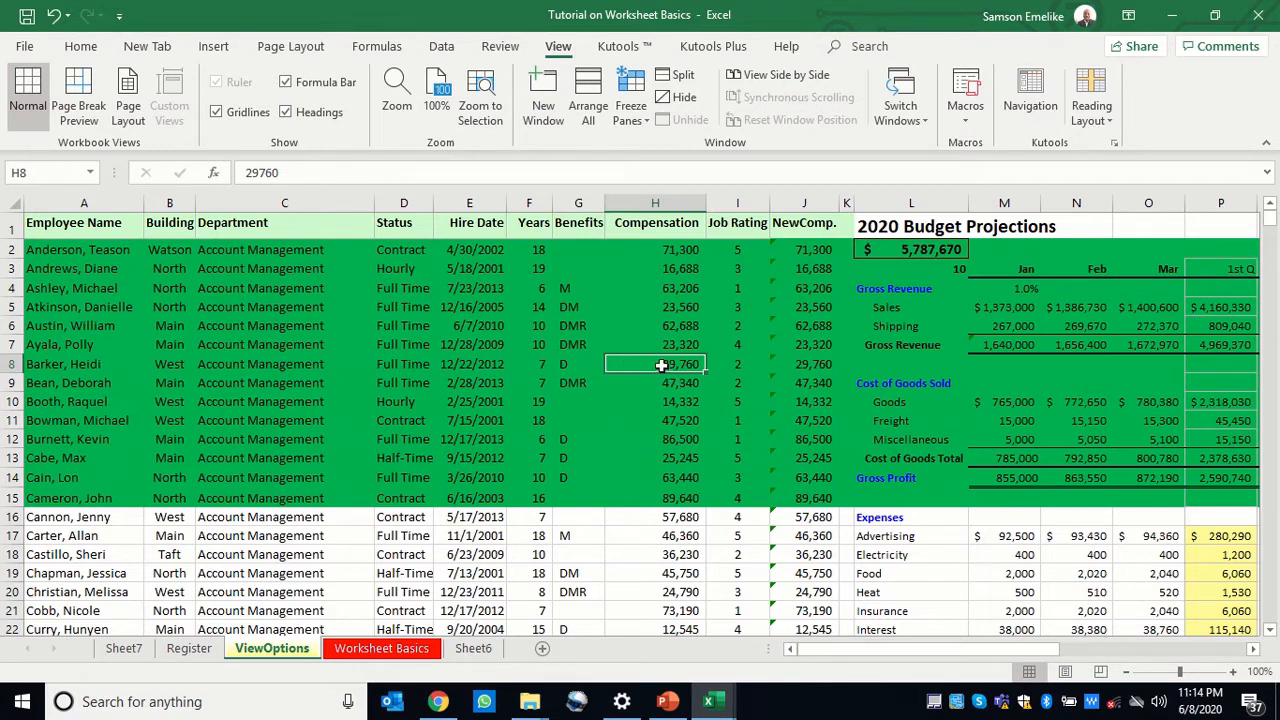
pyautogui.click(680, 75)
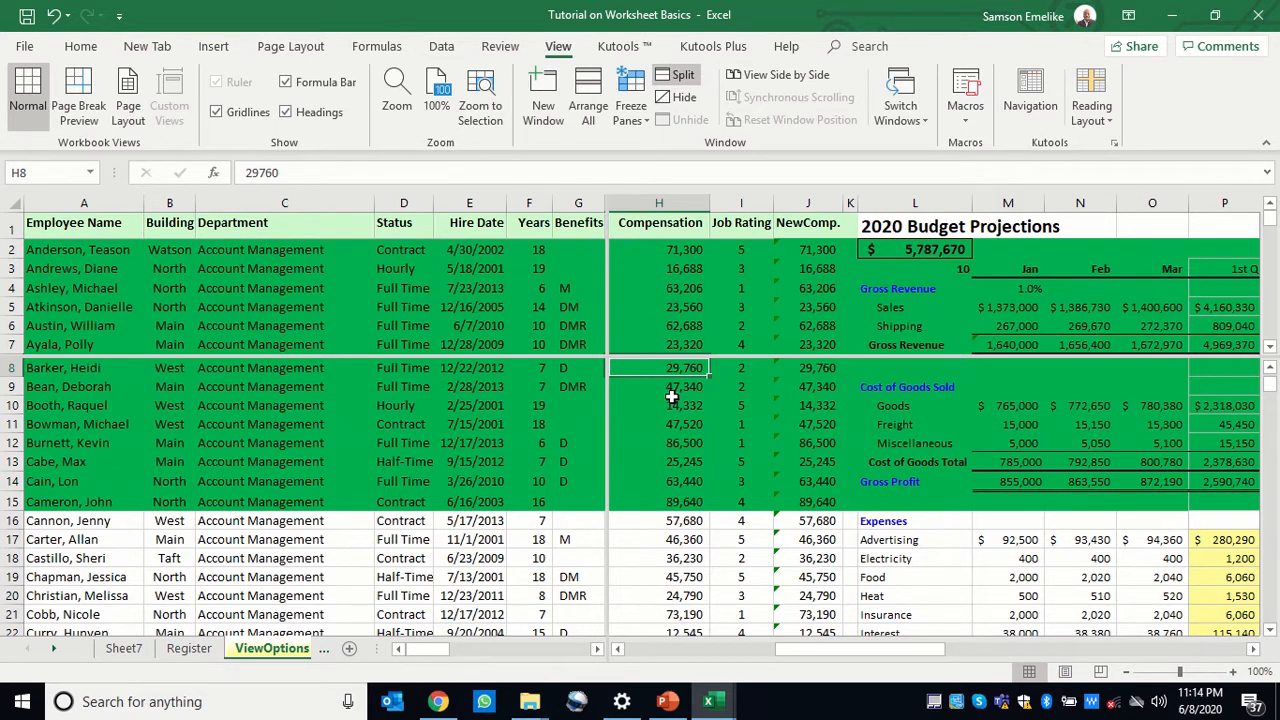
# Bring the lower panes back to row 1 and select row 2 to compare it across all four panes
pyautogui.click(1268, 370)
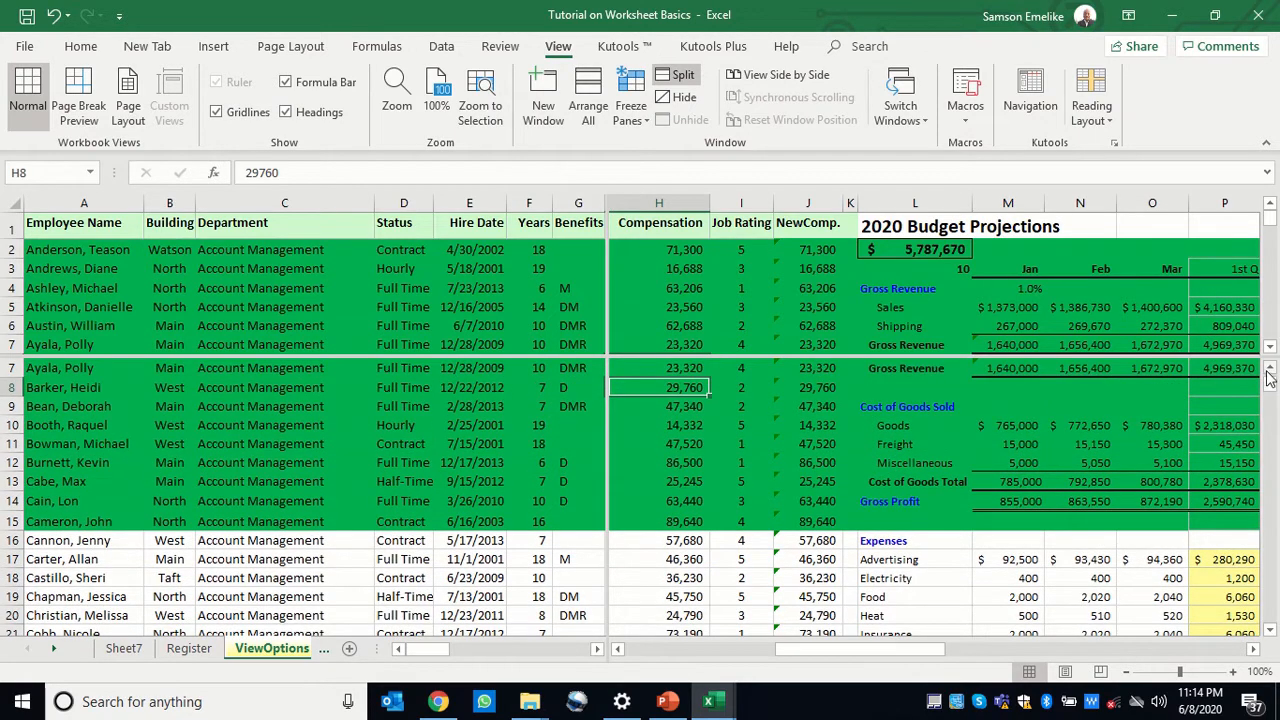
pyautogui.click(1268, 370)
pyautogui.click(1268, 370)
pyautogui.click(1268, 370)
pyautogui.click(1268, 370)
pyautogui.click(1268, 370)
pyautogui.click(1268, 369)
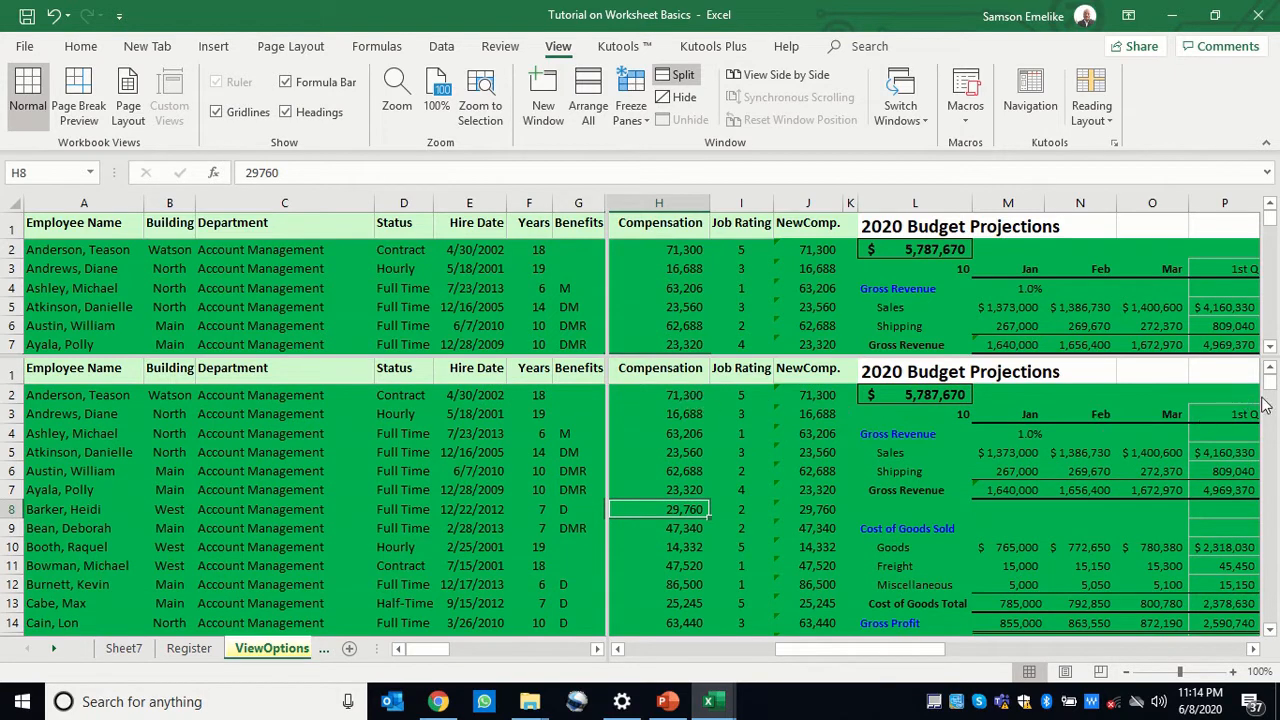
pyautogui.click(1270, 383)
pyautogui.click(13, 395)
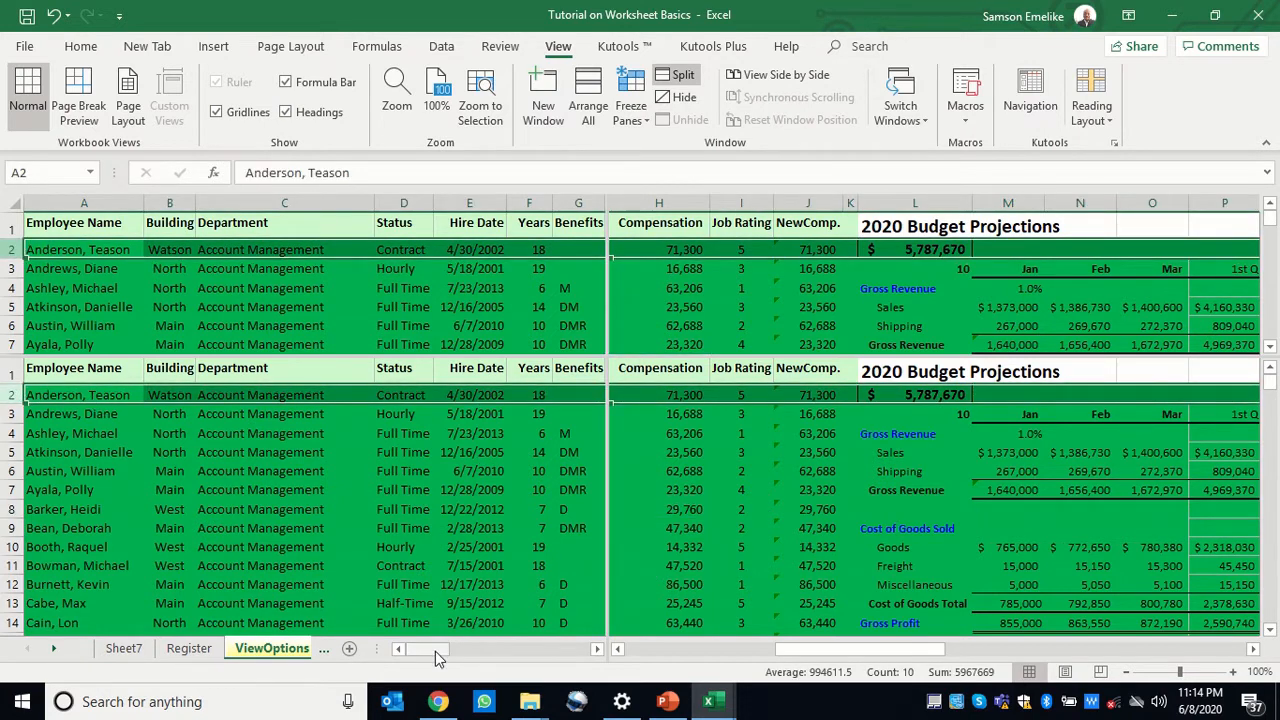
# Examine the TOTAL column and the Facilities/Engineering rows through the separate panes, and return to the first rows and columns
pyautogui.moveTo(434, 650); pyautogui.dragTo(606, 655)
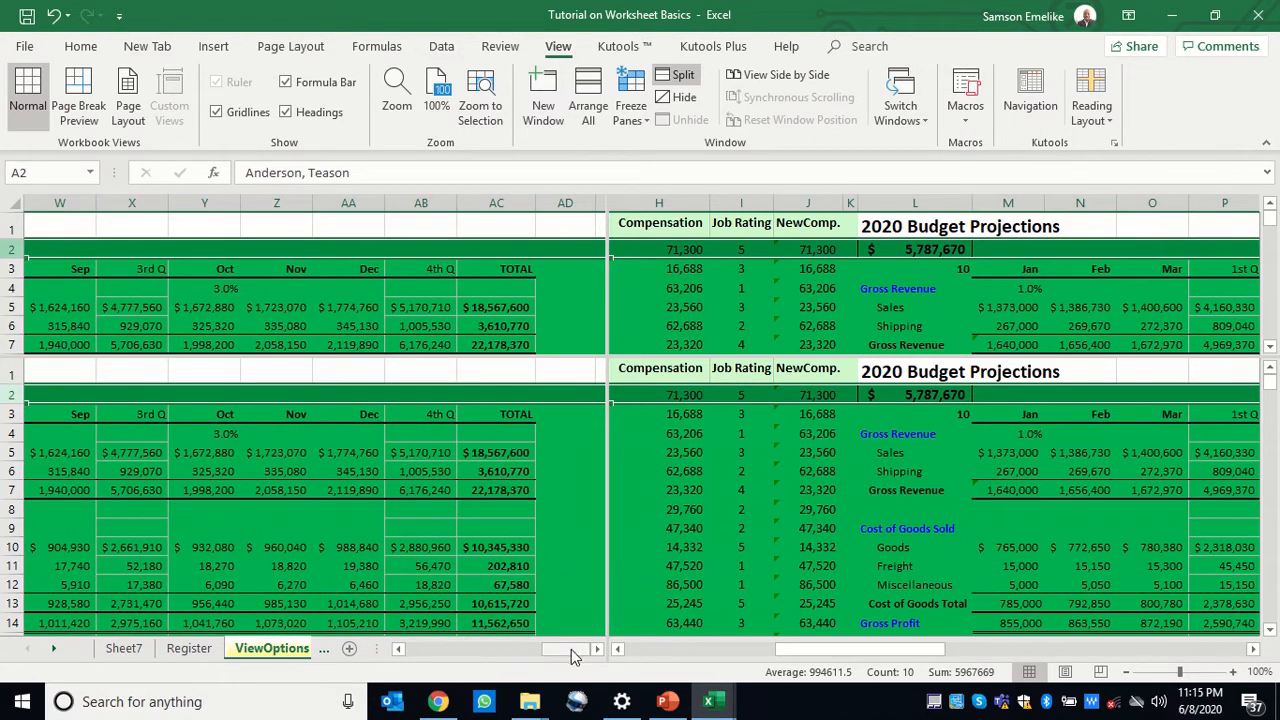
pyautogui.moveTo(580, 650); pyautogui.dragTo(419, 651)
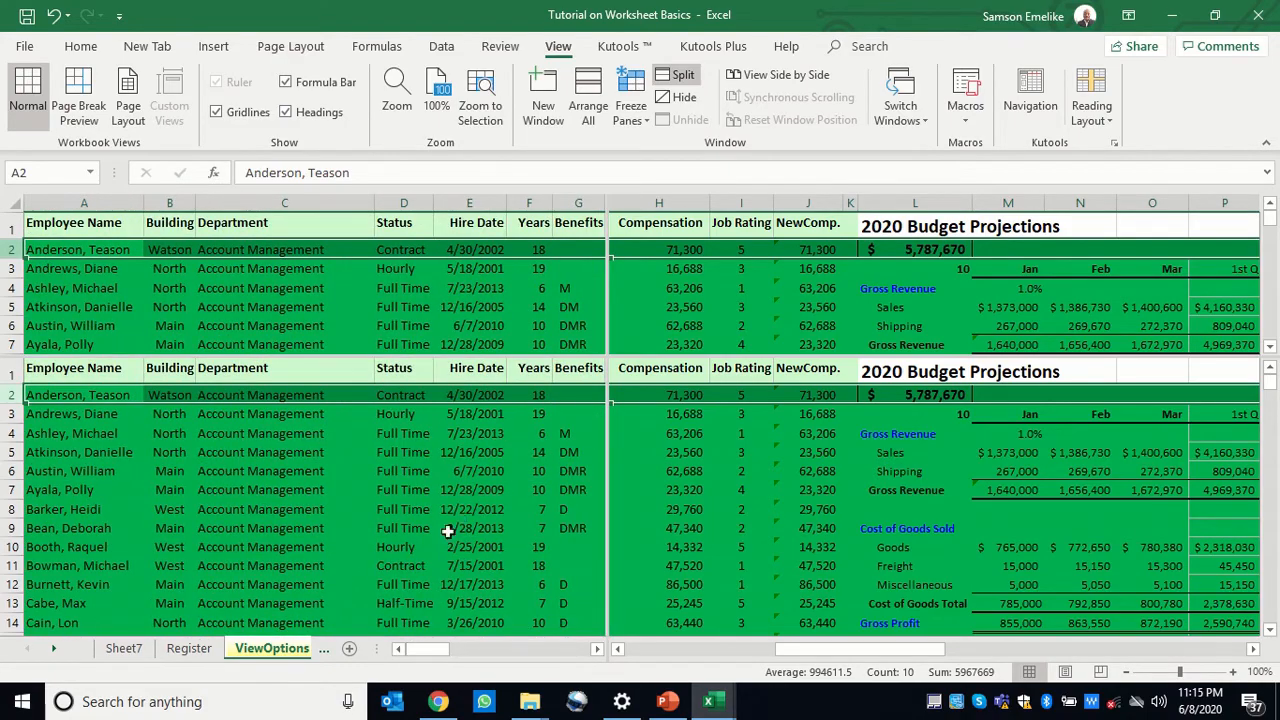
pyautogui.scroll(-20, 447, 533)
pyautogui.scroll(-20, 447, 533)
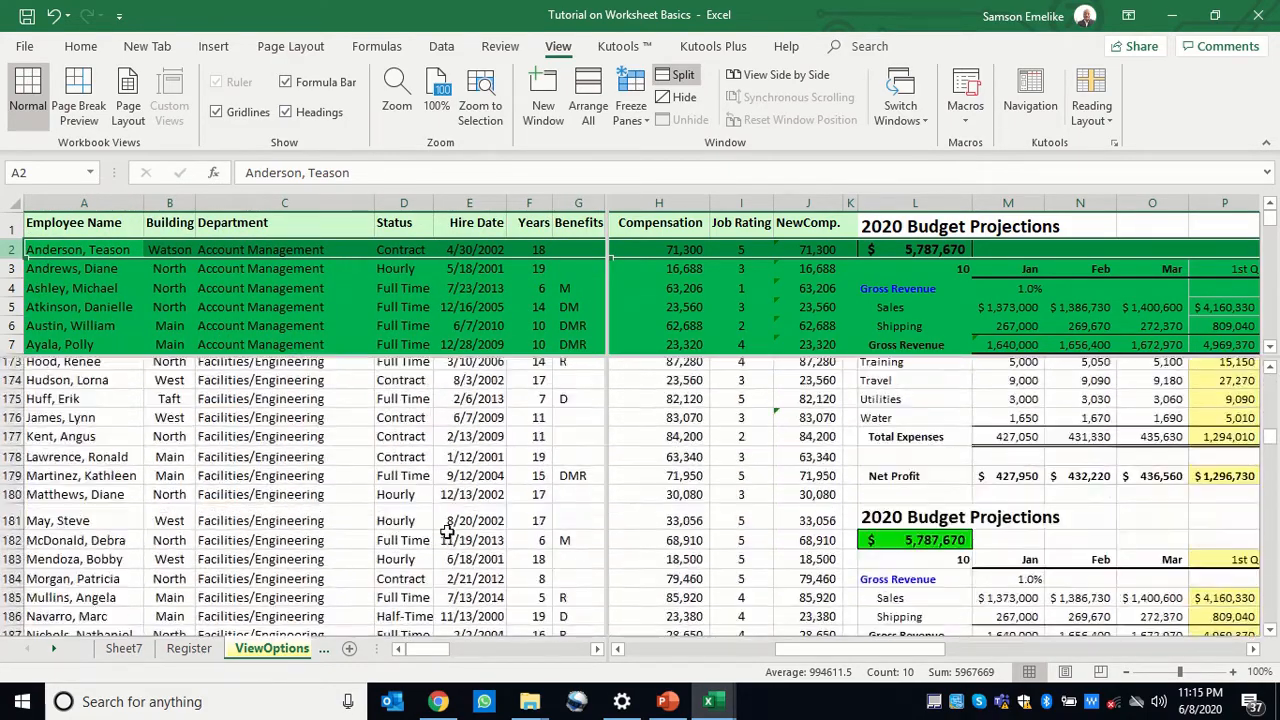
pyautogui.scroll(20, 447, 533)
pyautogui.scroll(9, 447, 533)
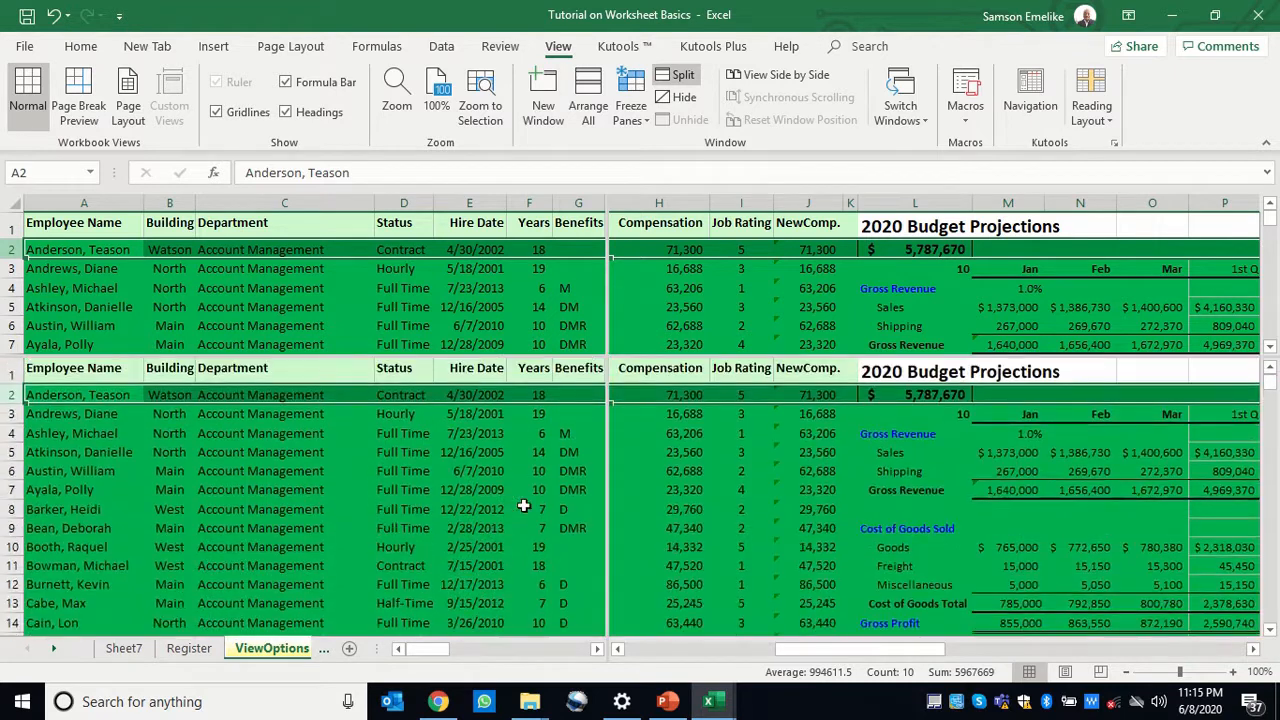
# Remove the four-pane split from the ViewOptions sheet and select cell H10
pyautogui.click(677, 77)
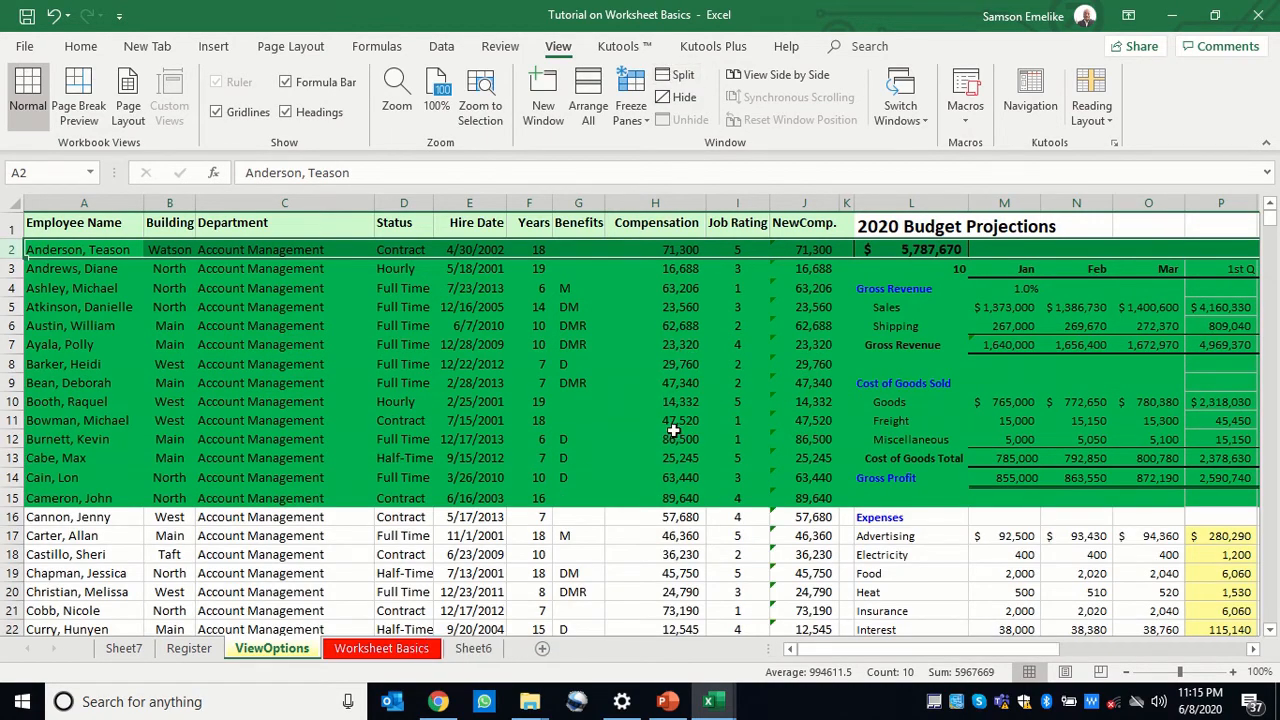
pyautogui.scroll(-10, 672, 430)
pyautogui.scroll(10, 675, 428)
pyautogui.click(663, 404)
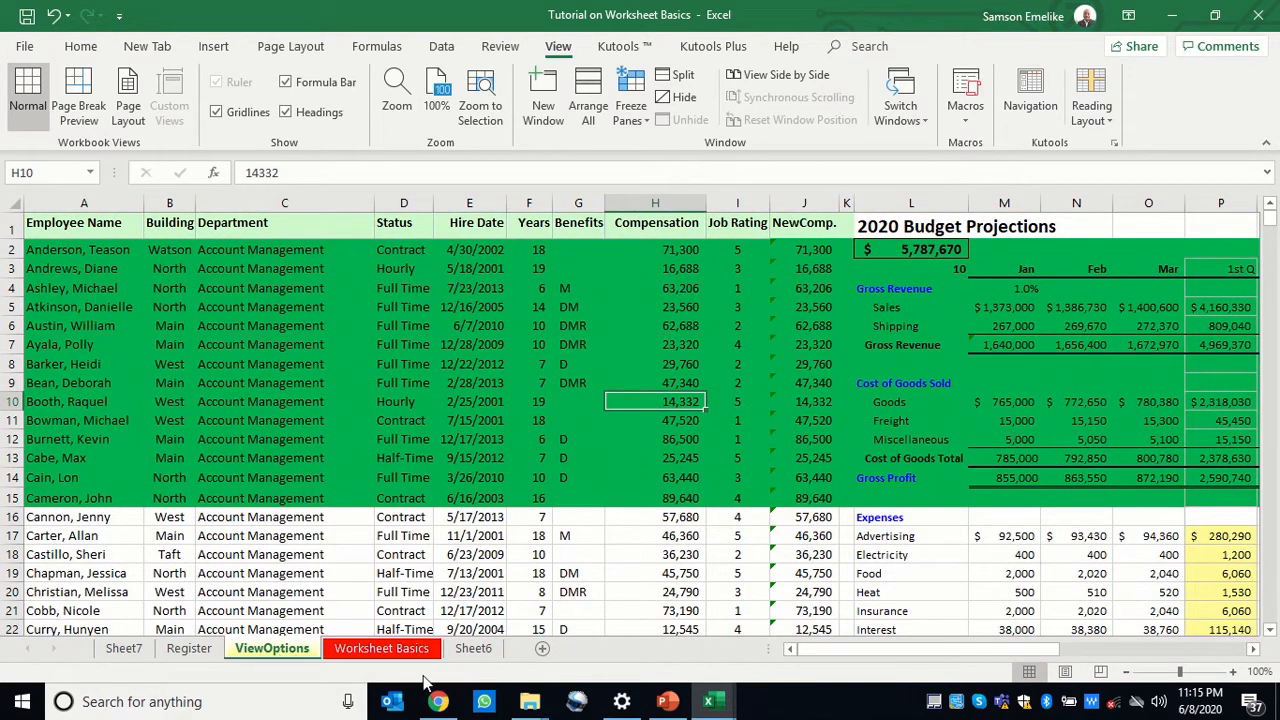
# Try to arrange the open workbooks as Tiled from the Tutorial on Worksheet Basics window
pyautogui.click(714, 703)
pyautogui.click(590, 102)
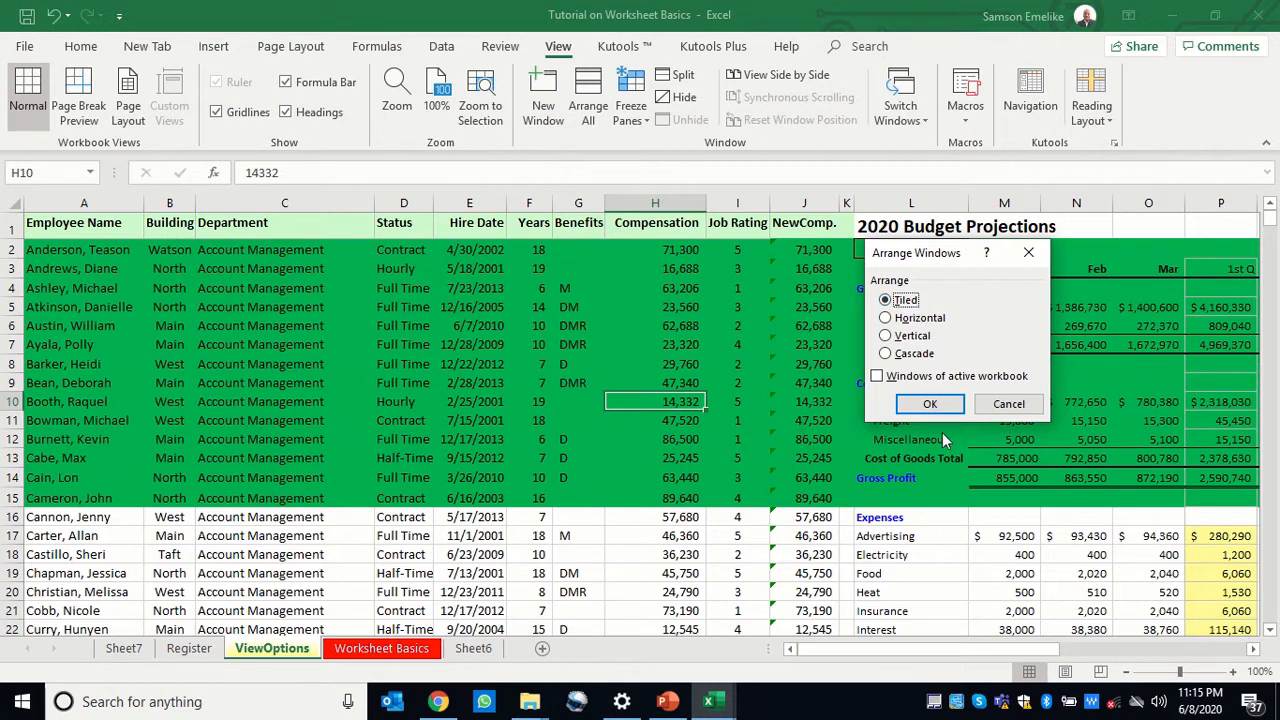
pyautogui.click(930, 404)
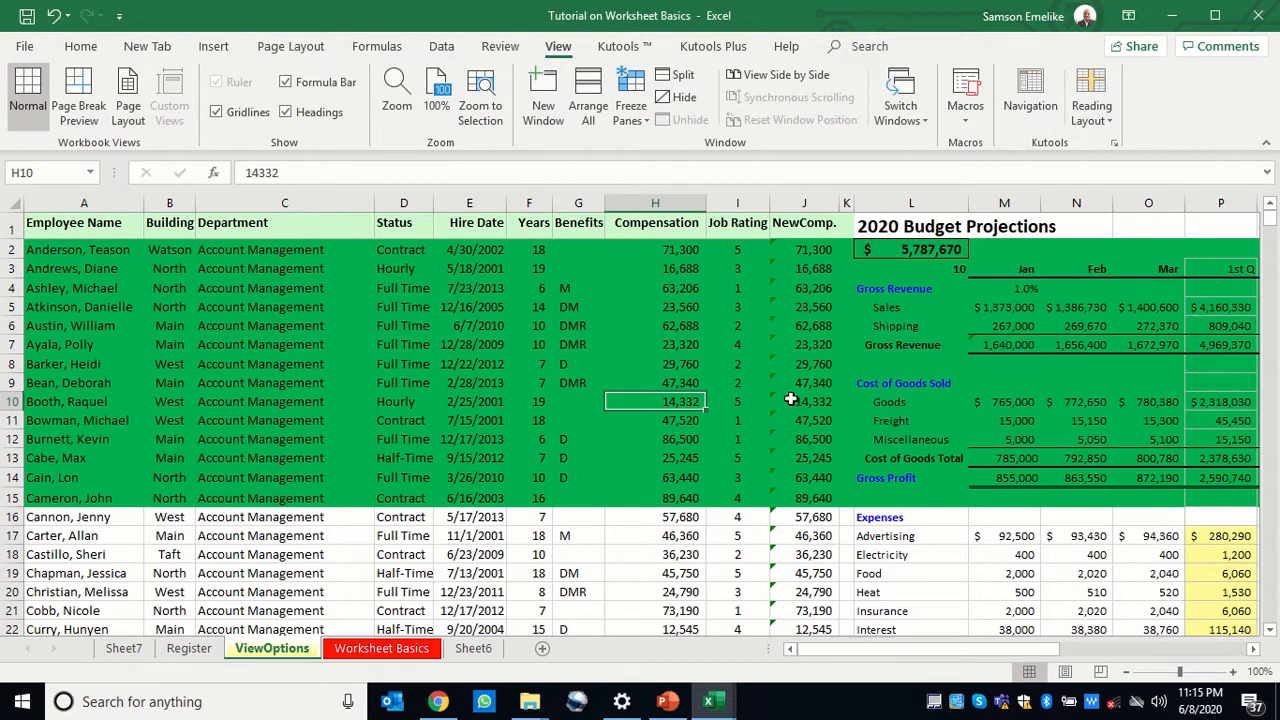
# Bring up the Book1 workbook and tile it beside Tutorial on Worksheet Basics, selecting each window in turn
pyautogui.click(713, 704)
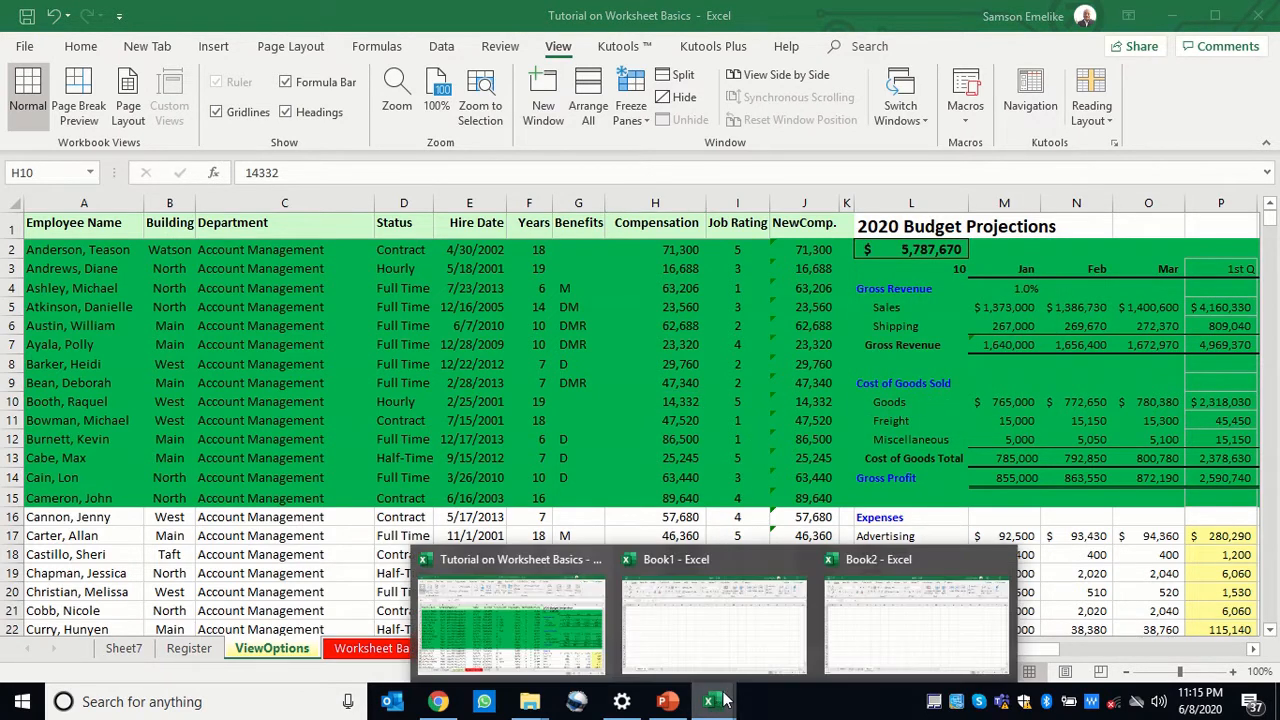
pyautogui.click(697, 630)
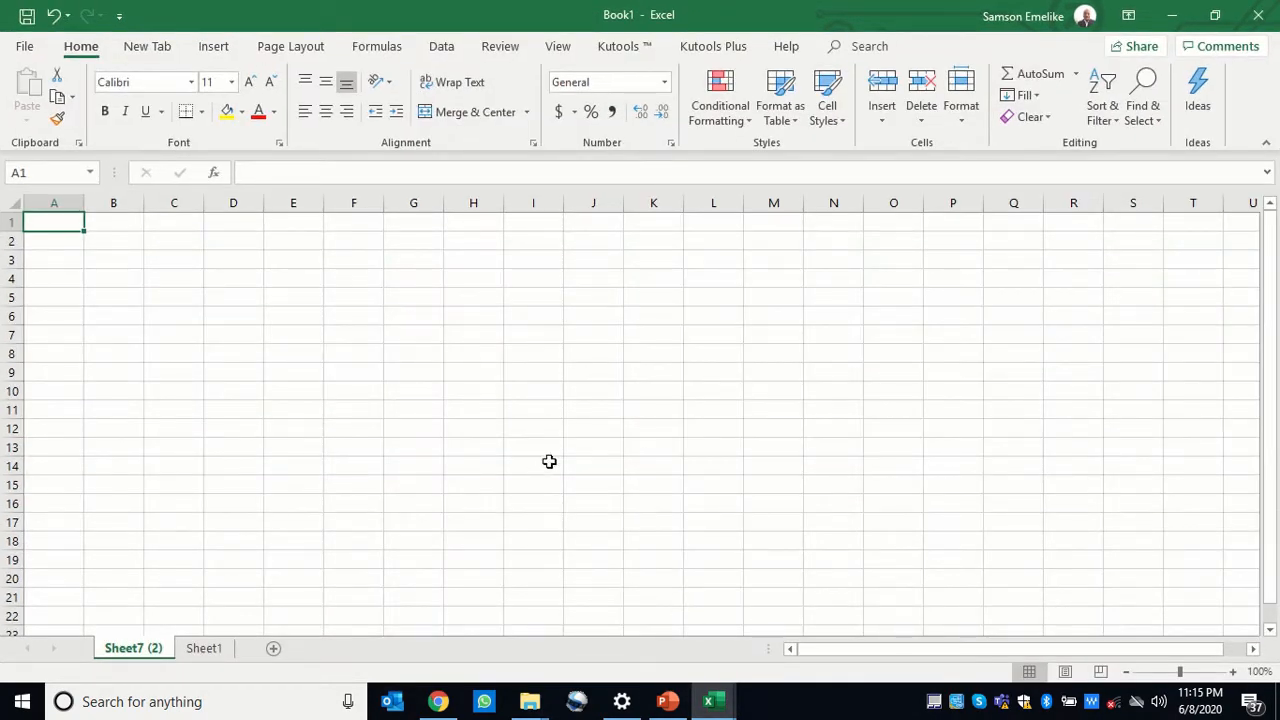
pyautogui.click(560, 50)
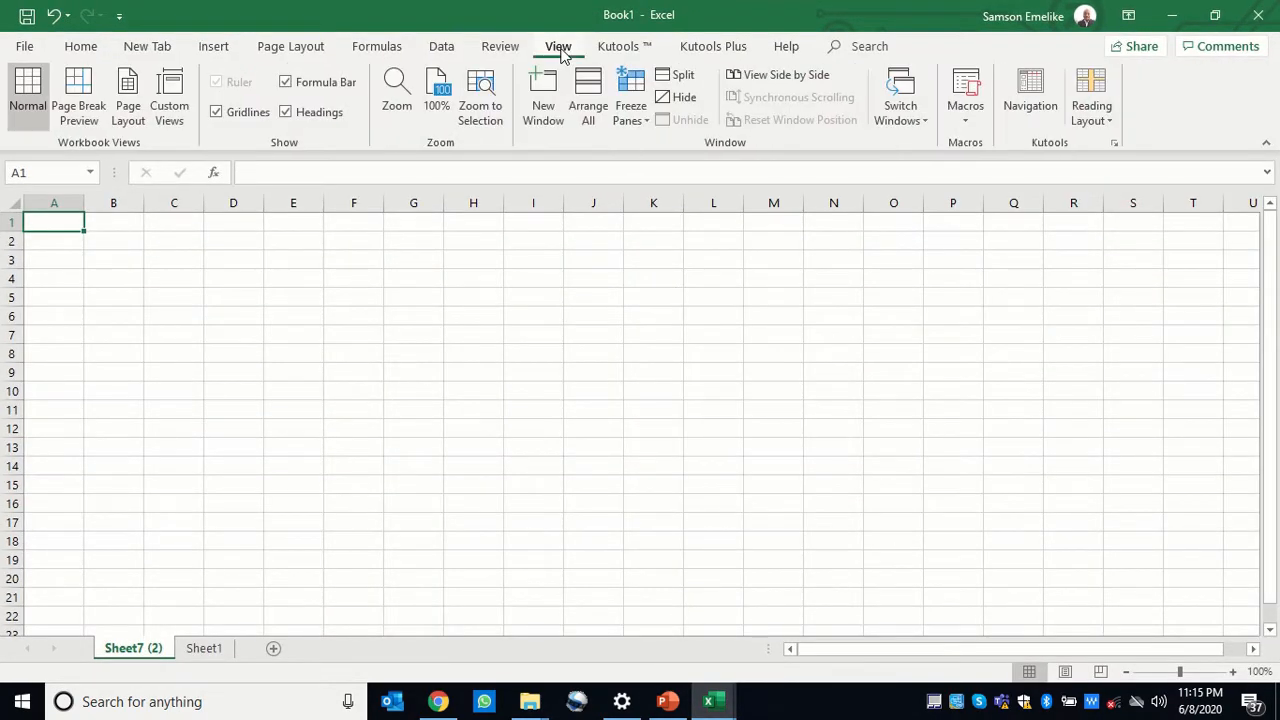
pyautogui.click(586, 100)
pyautogui.click(930, 404)
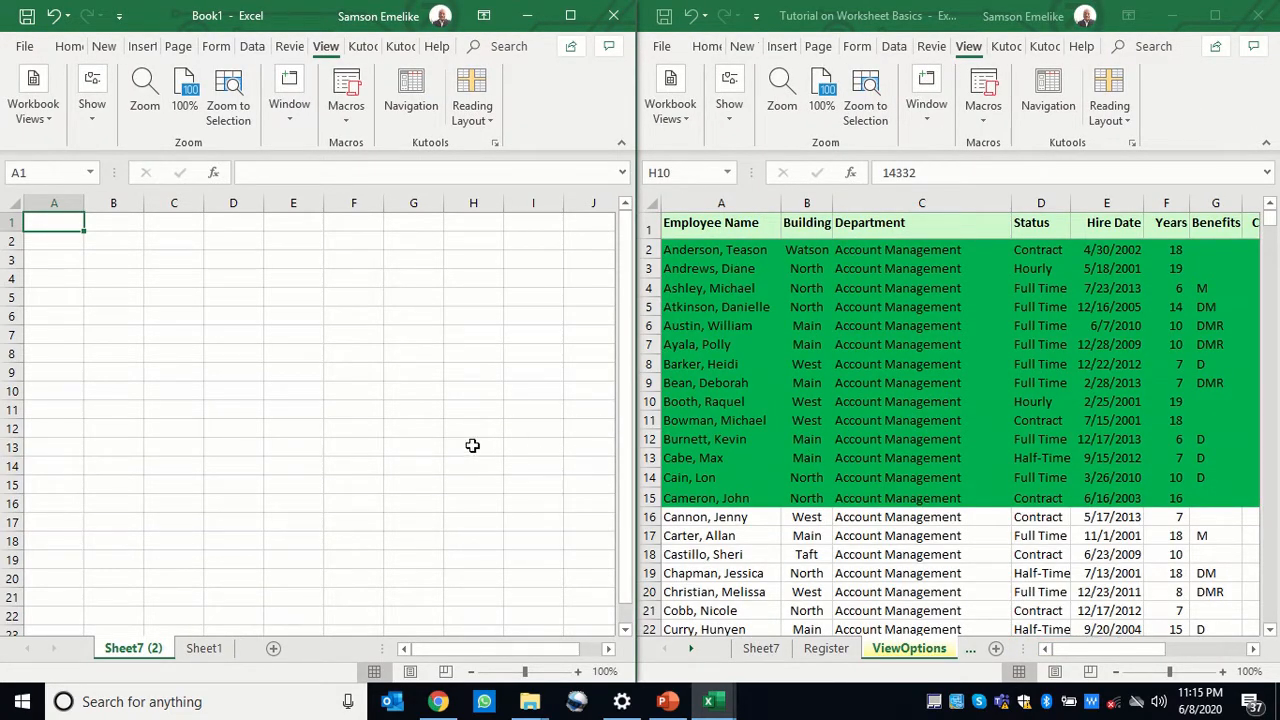
pyautogui.click(472, 445)
pyautogui.click(1030, 392)
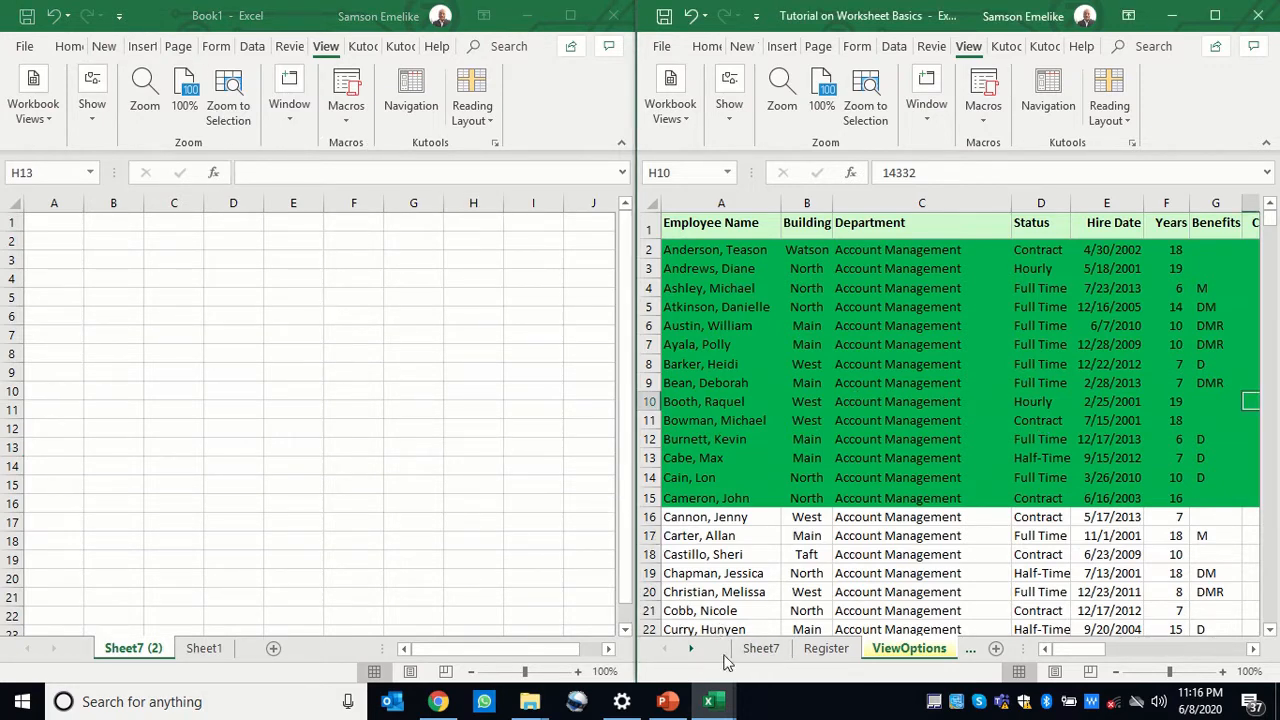
# Bring up the Book2 workbook and arrange all three open workbooks as Tiled
pyautogui.click(710, 704)
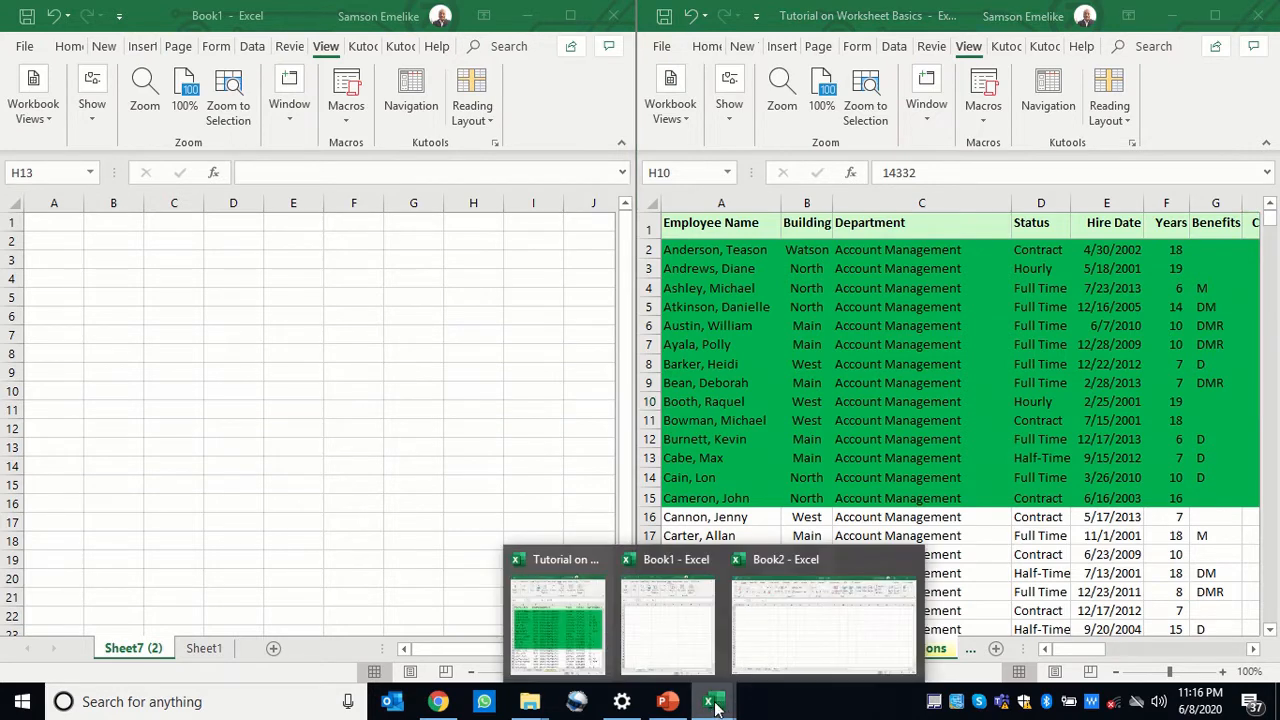
pyautogui.click(814, 623)
pyautogui.click(556, 47)
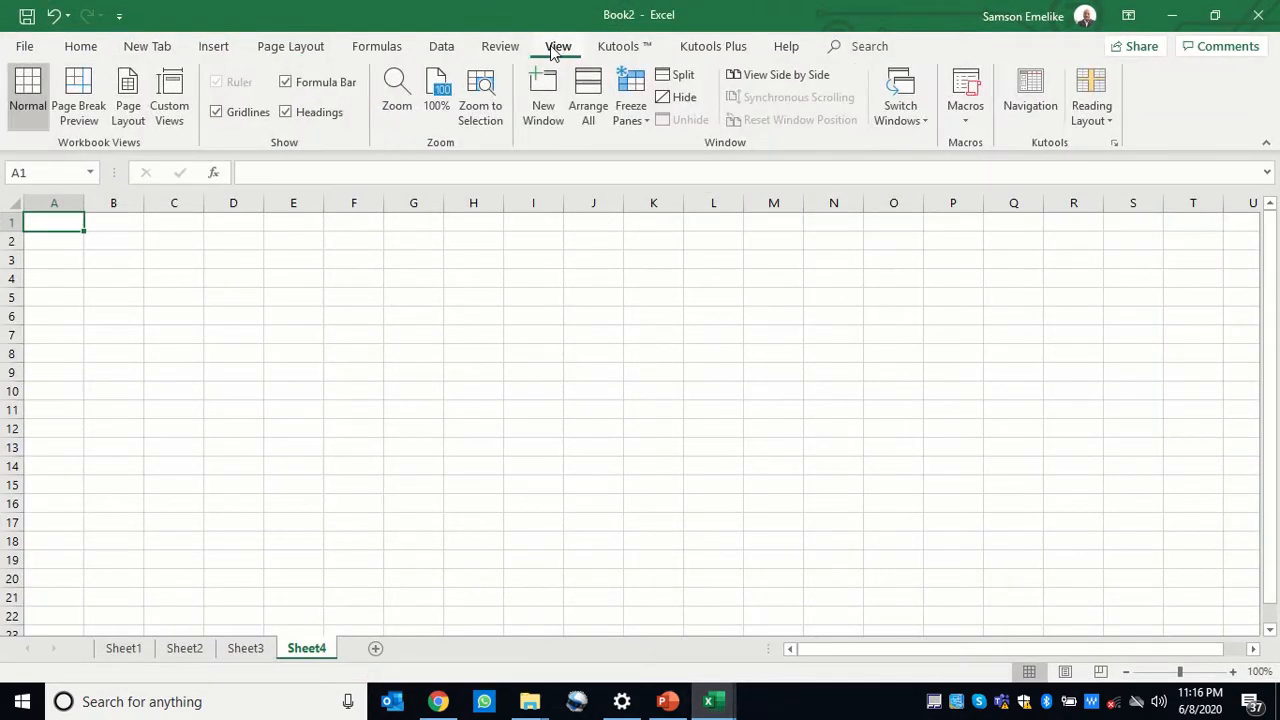
pyautogui.click(595, 96)
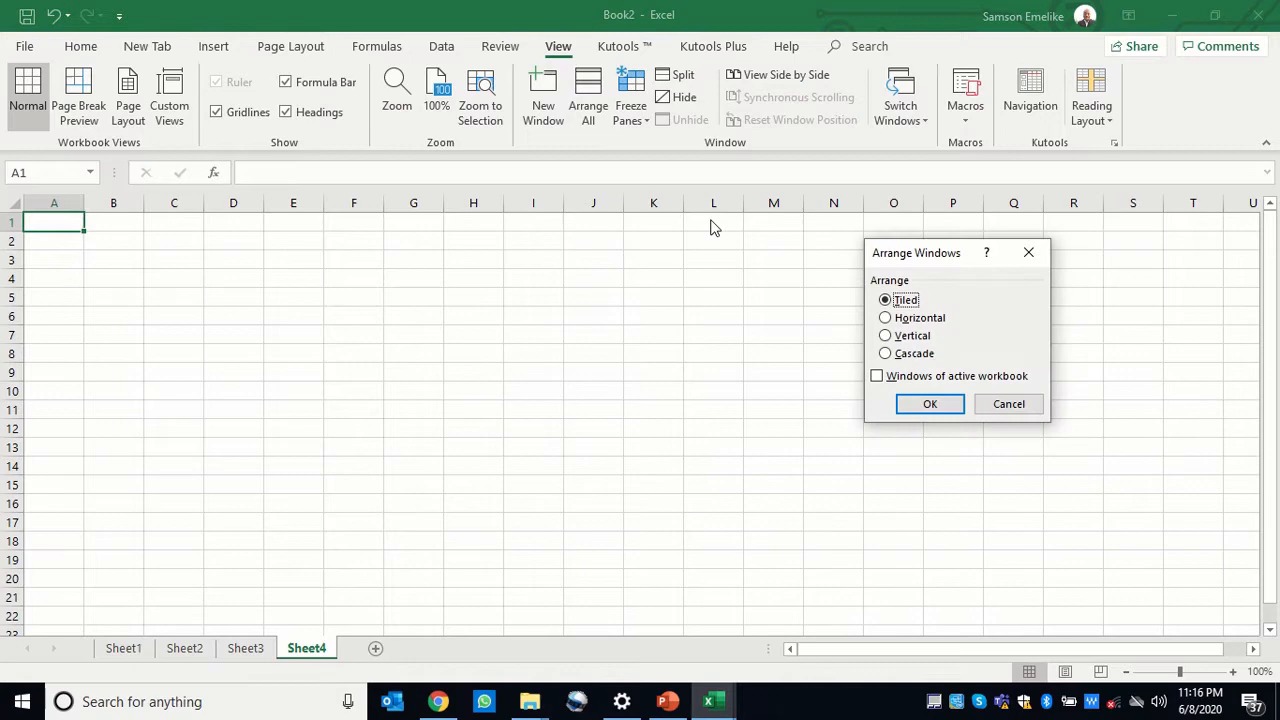
pyautogui.click(931, 403)
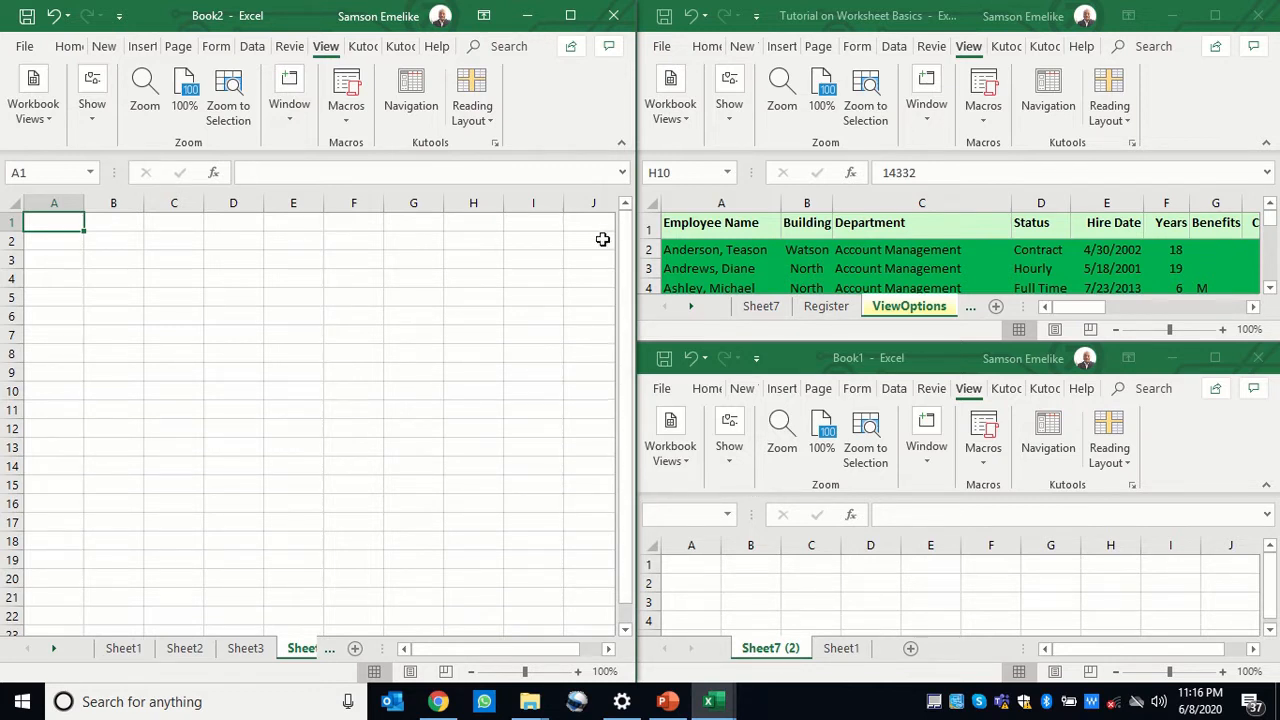
# Close Book1 and Book2 without saving and maximize the Tutorial on Worksheet Basics window
pyautogui.click(1257, 358)
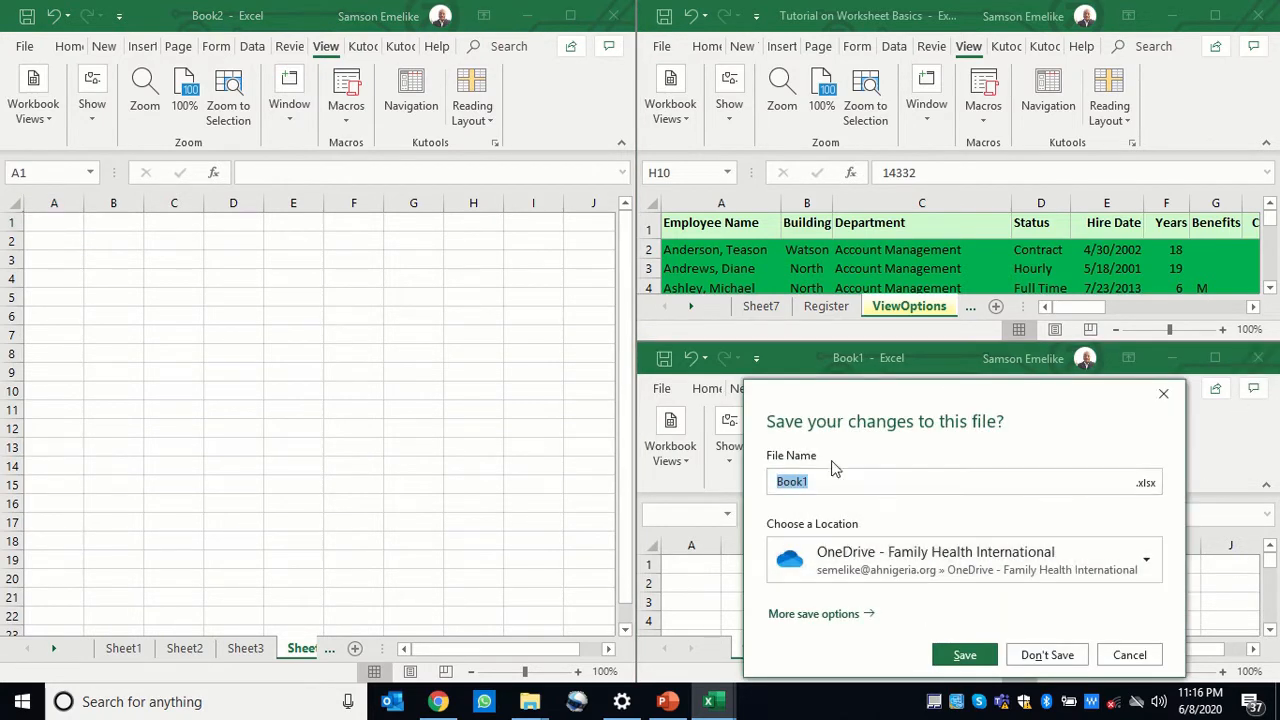
pyautogui.click(1047, 655)
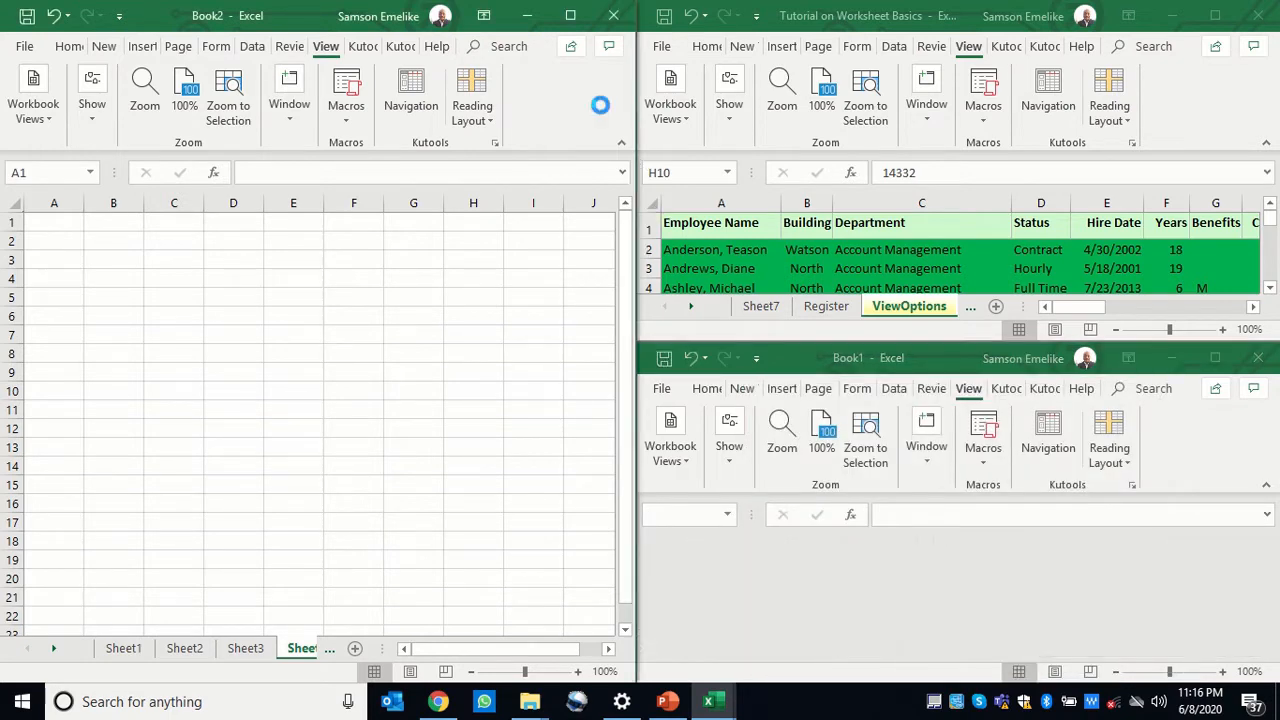
pyautogui.click(613, 15)
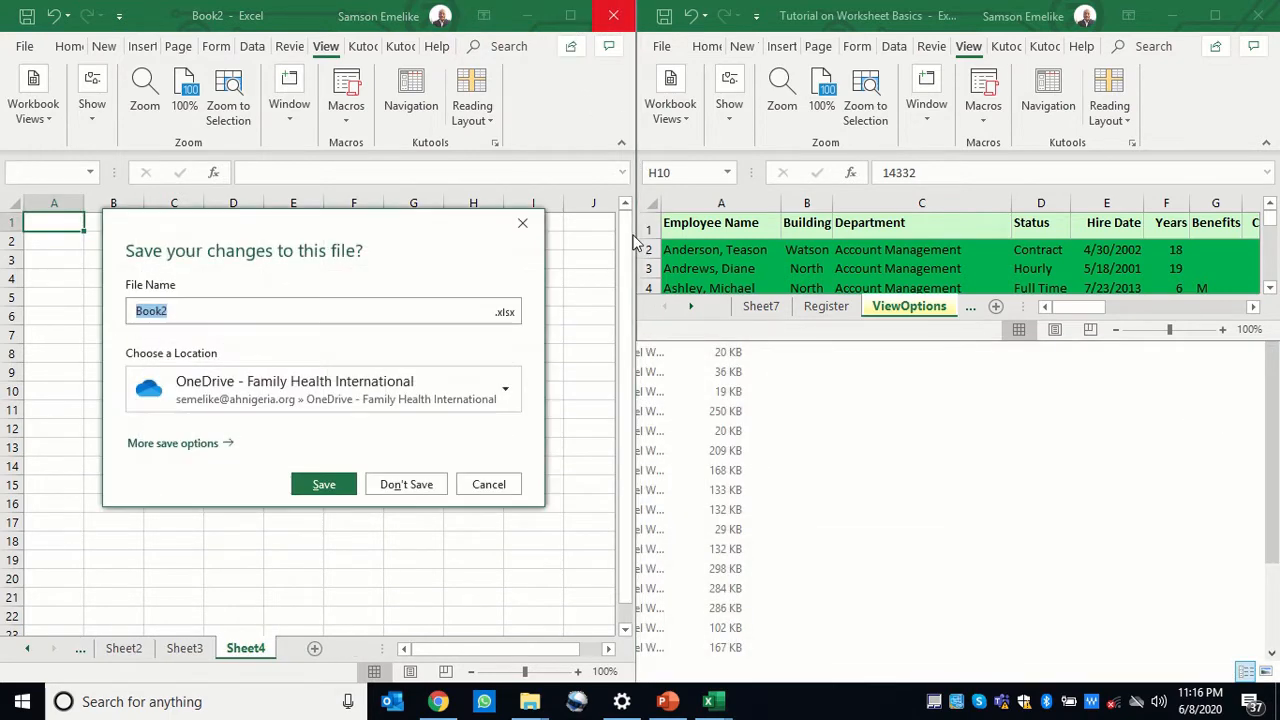
pyautogui.click(405, 488)
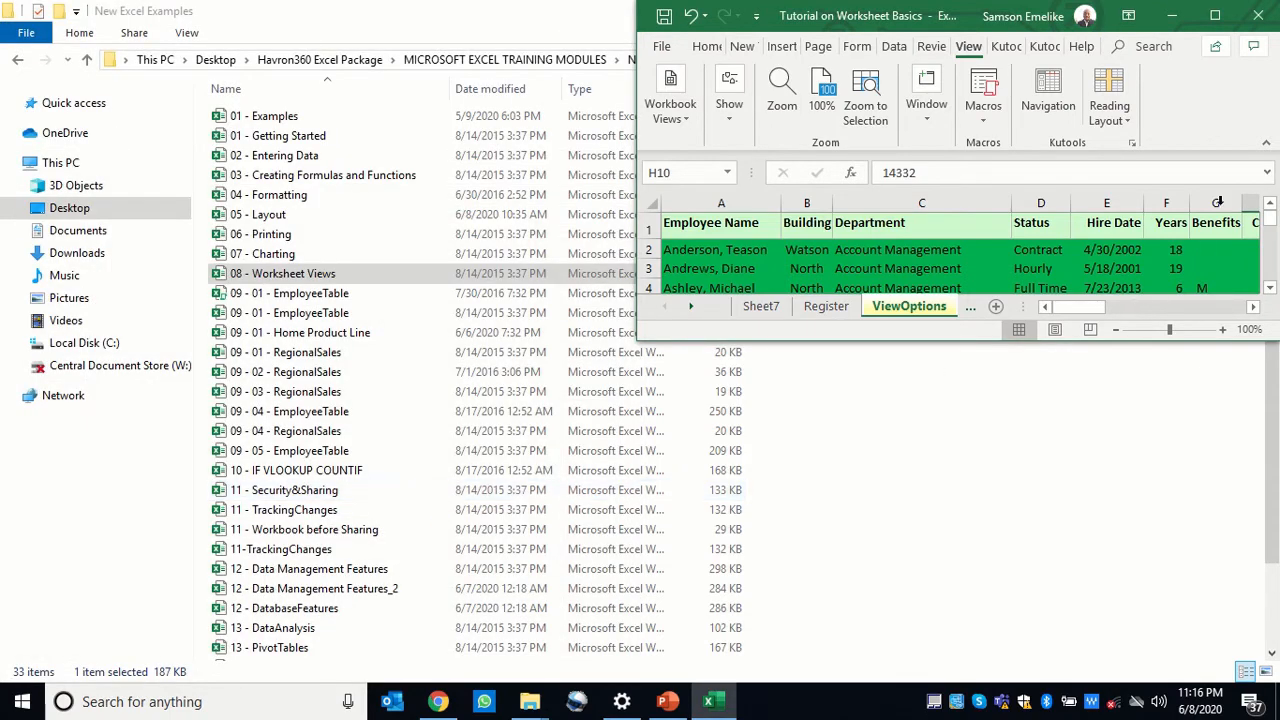
pyautogui.click(1218, 20)
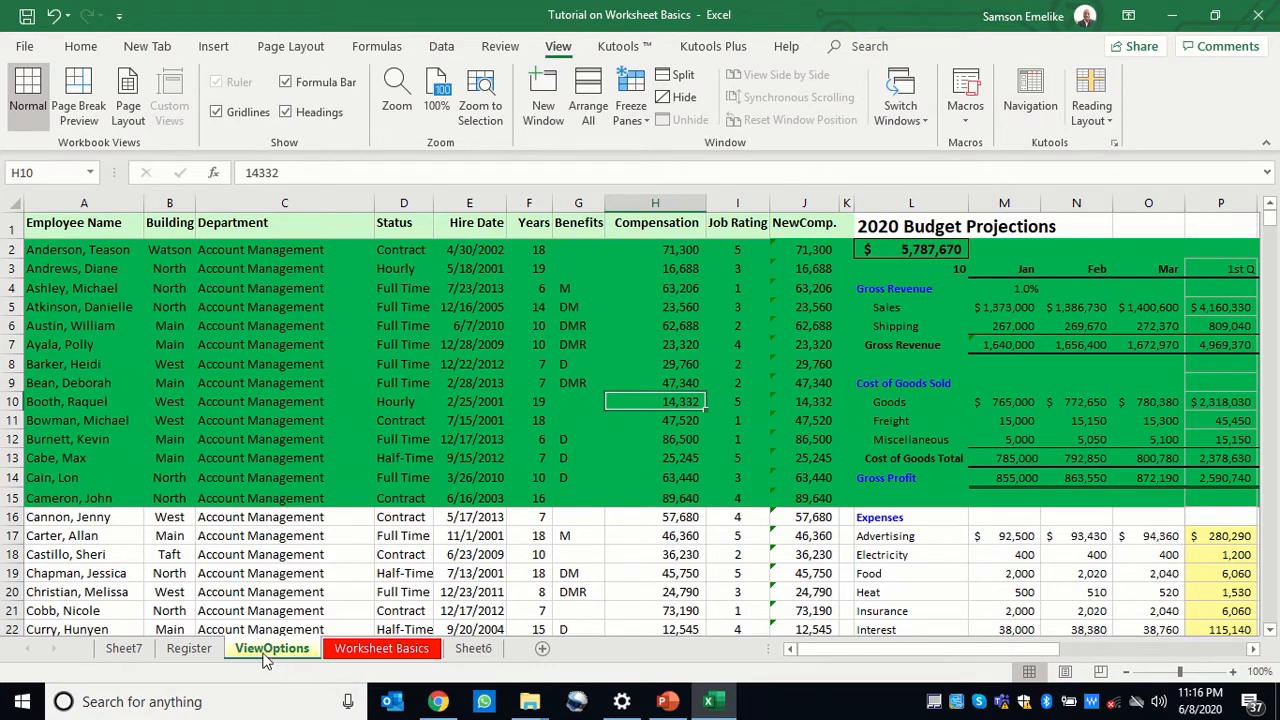
# View the Worksheet Basics and Sheet6 sheets, then compare Register and ViewOptions by alternating between them, ending on ViewOptions
pyautogui.click(385, 650)
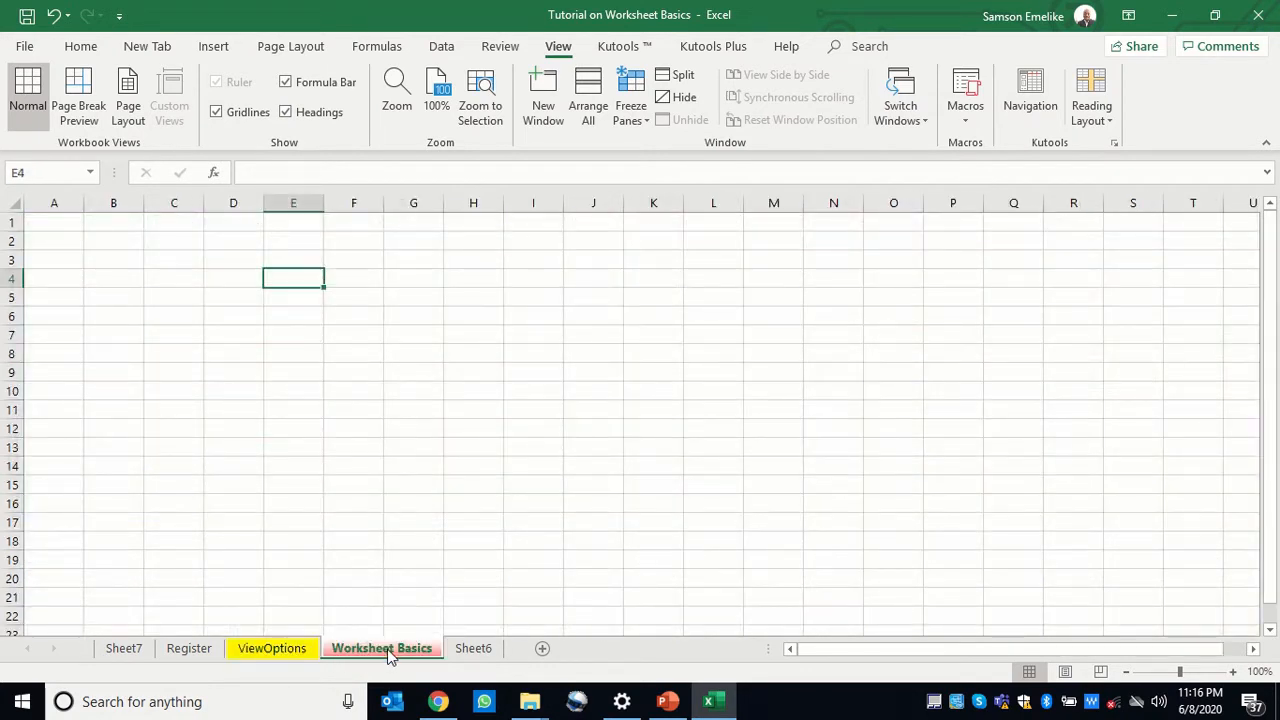
pyautogui.click(475, 650)
pyautogui.click(190, 650)
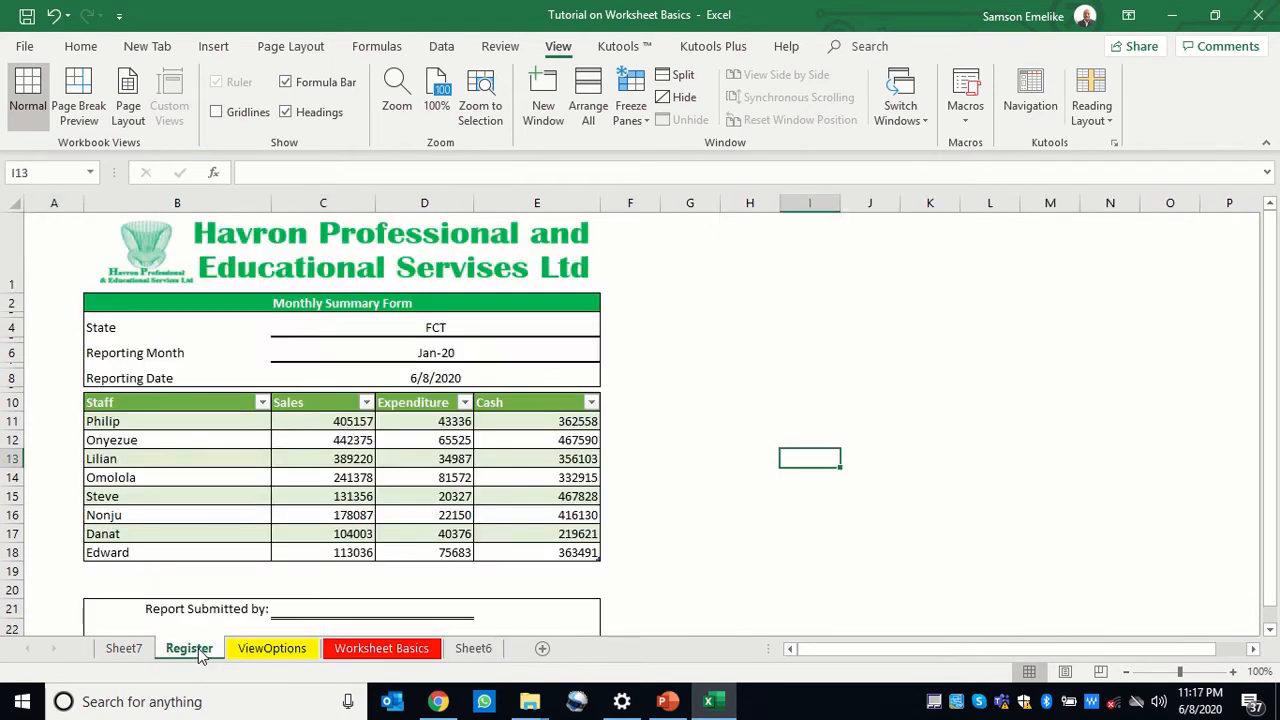
pyautogui.click(268, 652)
pyautogui.click(190, 650)
pyautogui.click(270, 650)
pyautogui.click(190, 650)
pyautogui.click(272, 652)
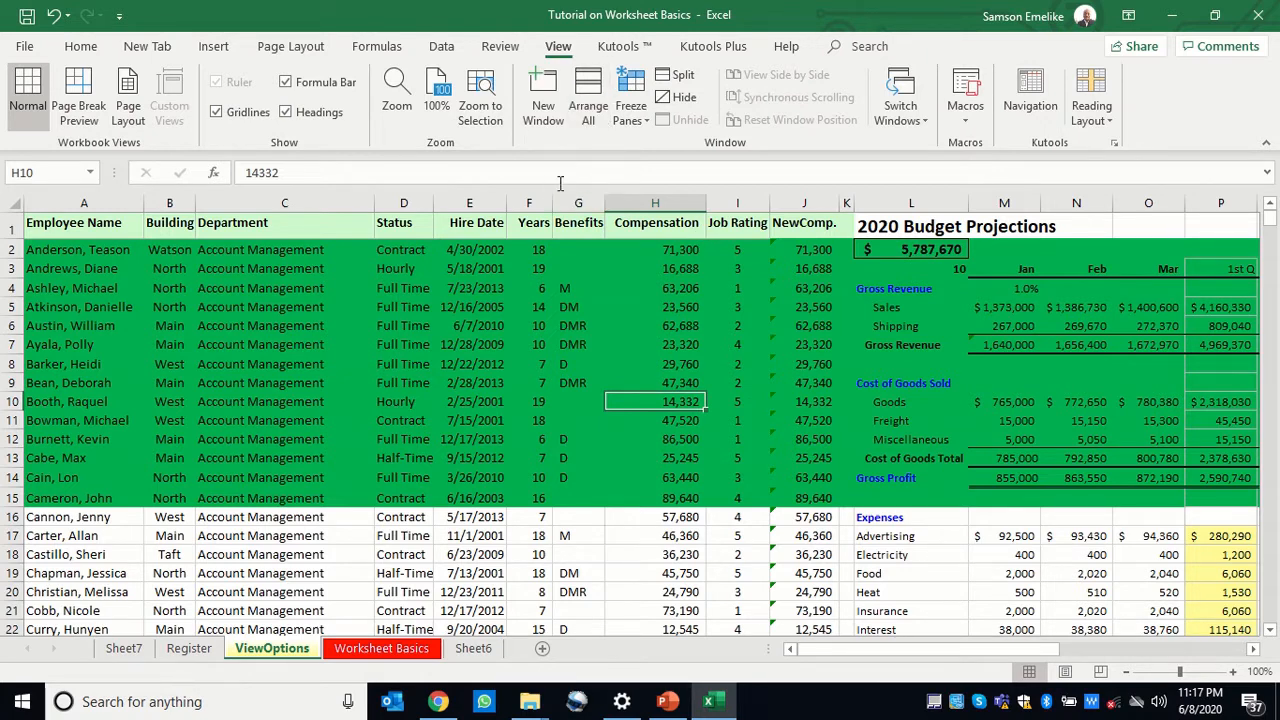
# Open a second window of the Tutorial on Worksheet Basics workbook and switch back to its window 1
pyautogui.click(543, 105)
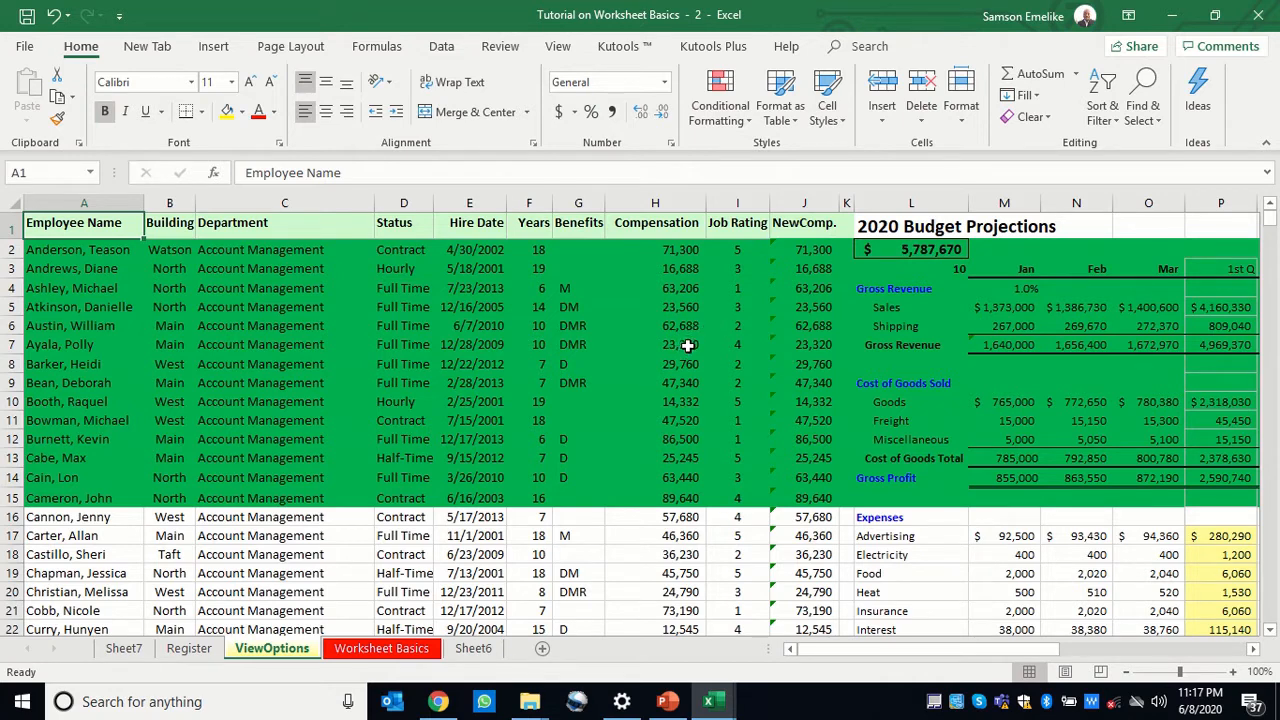
pyautogui.click(558, 46)
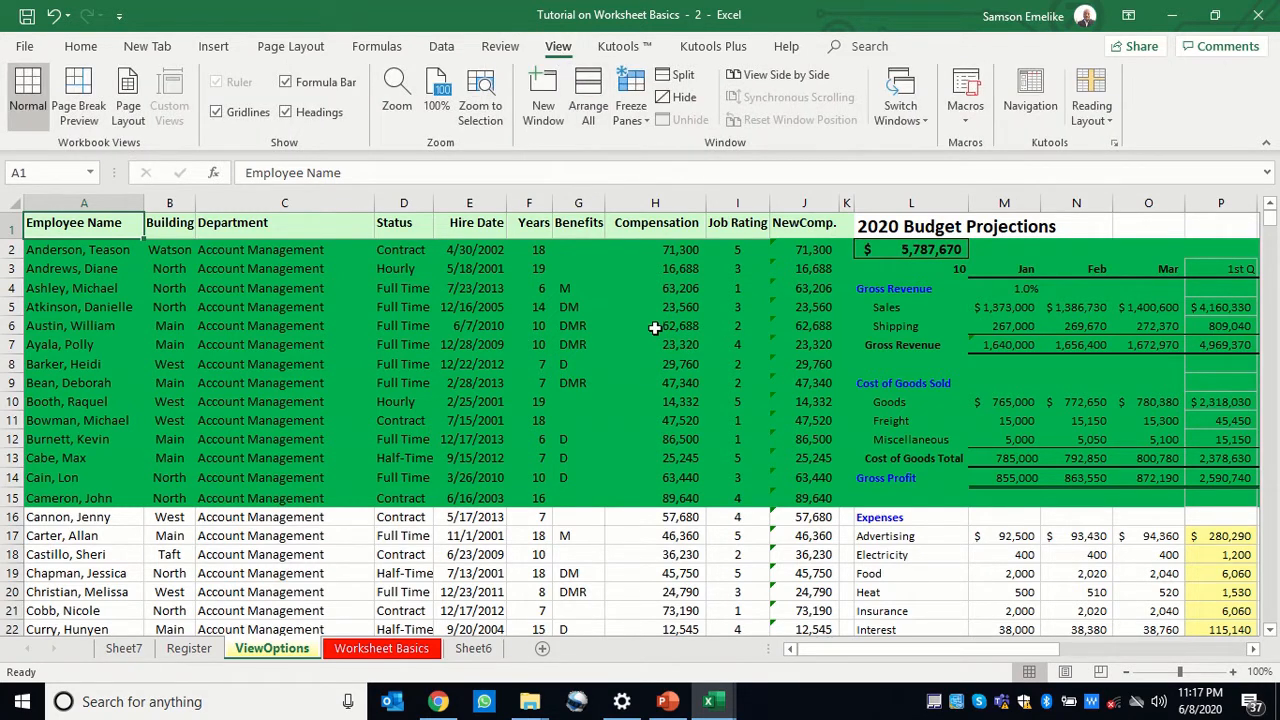
pyautogui.click(923, 119)
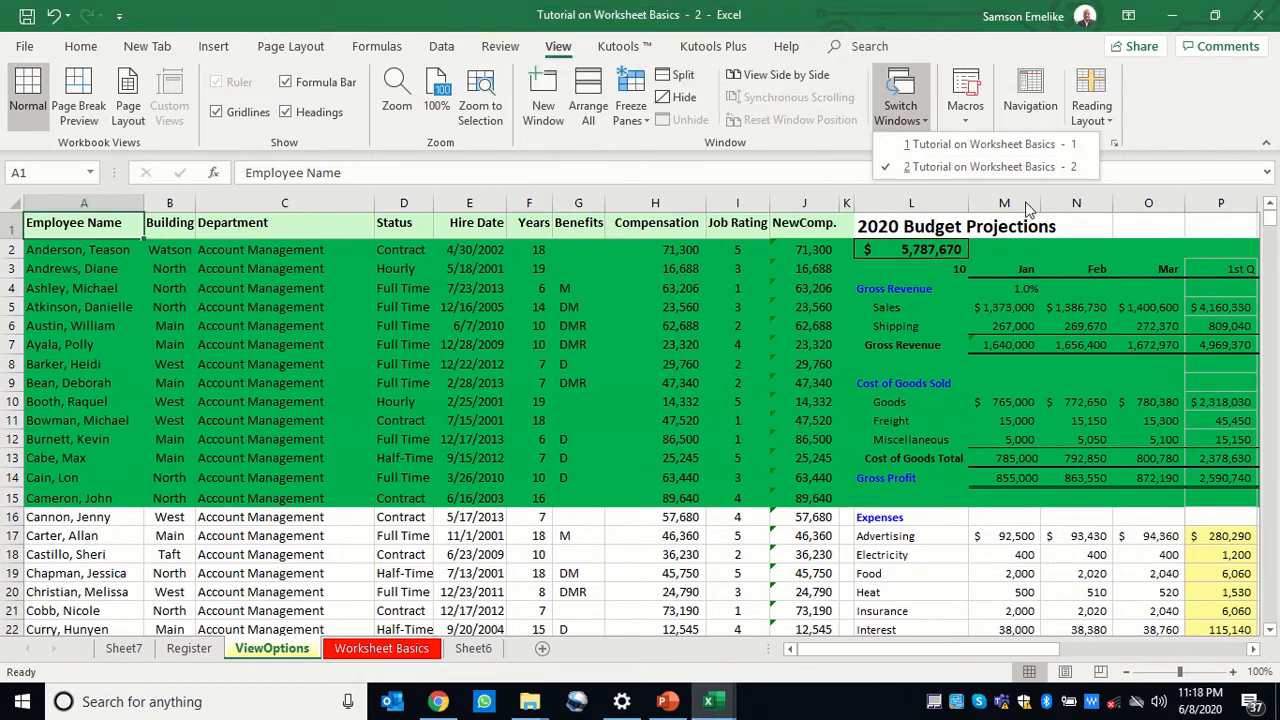
pyautogui.click(939, 144)
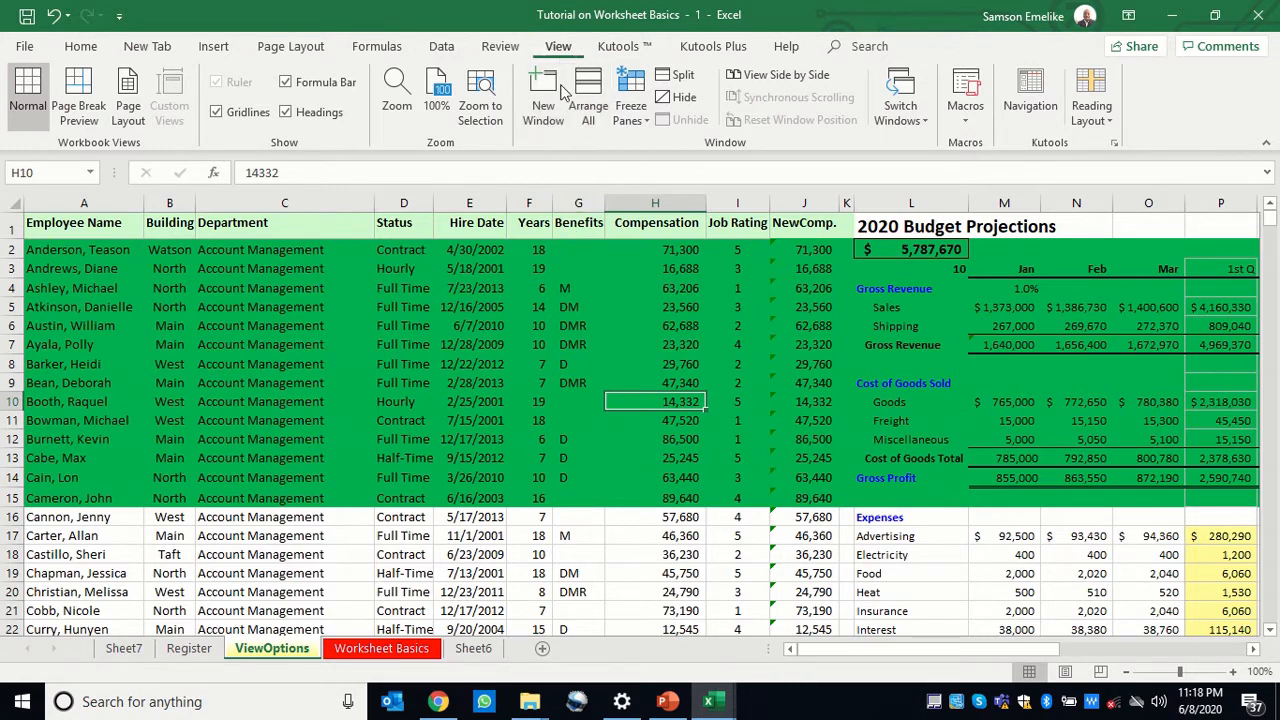
# Arrange the workbook's two windows as Tiled and display the Register sheet in window 1
pyautogui.click(590, 105)
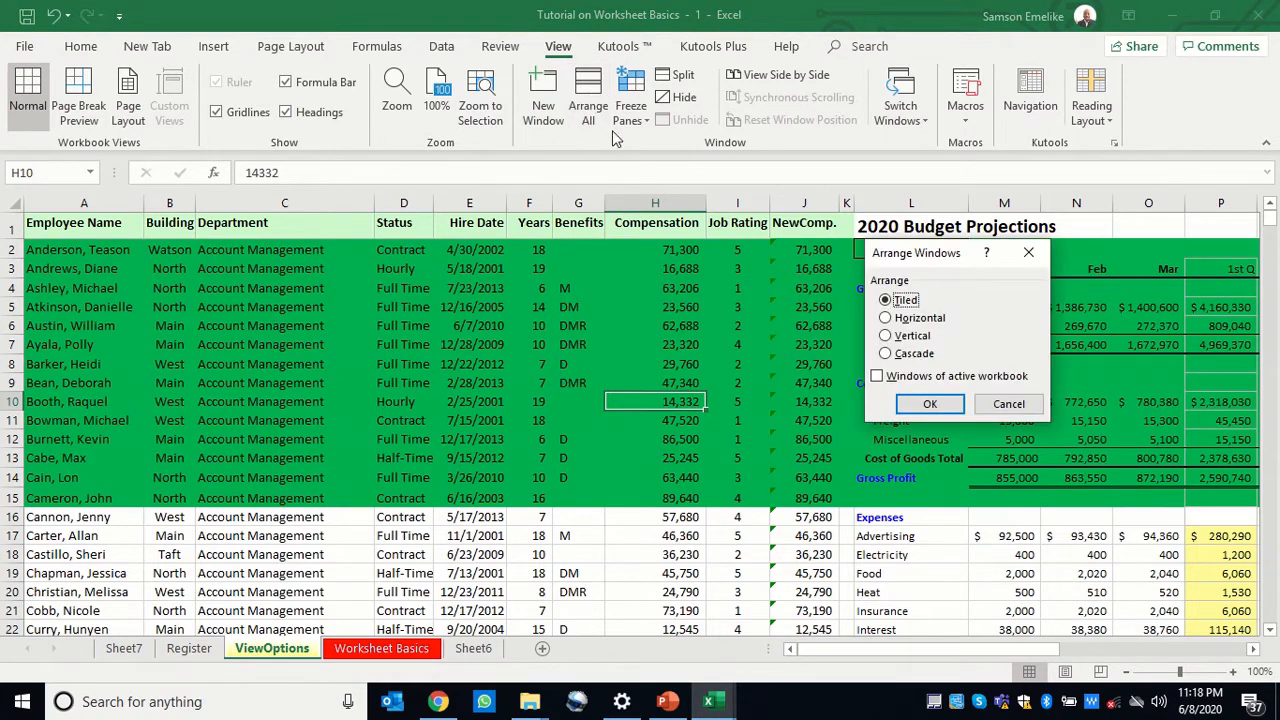
pyautogui.click(930, 405)
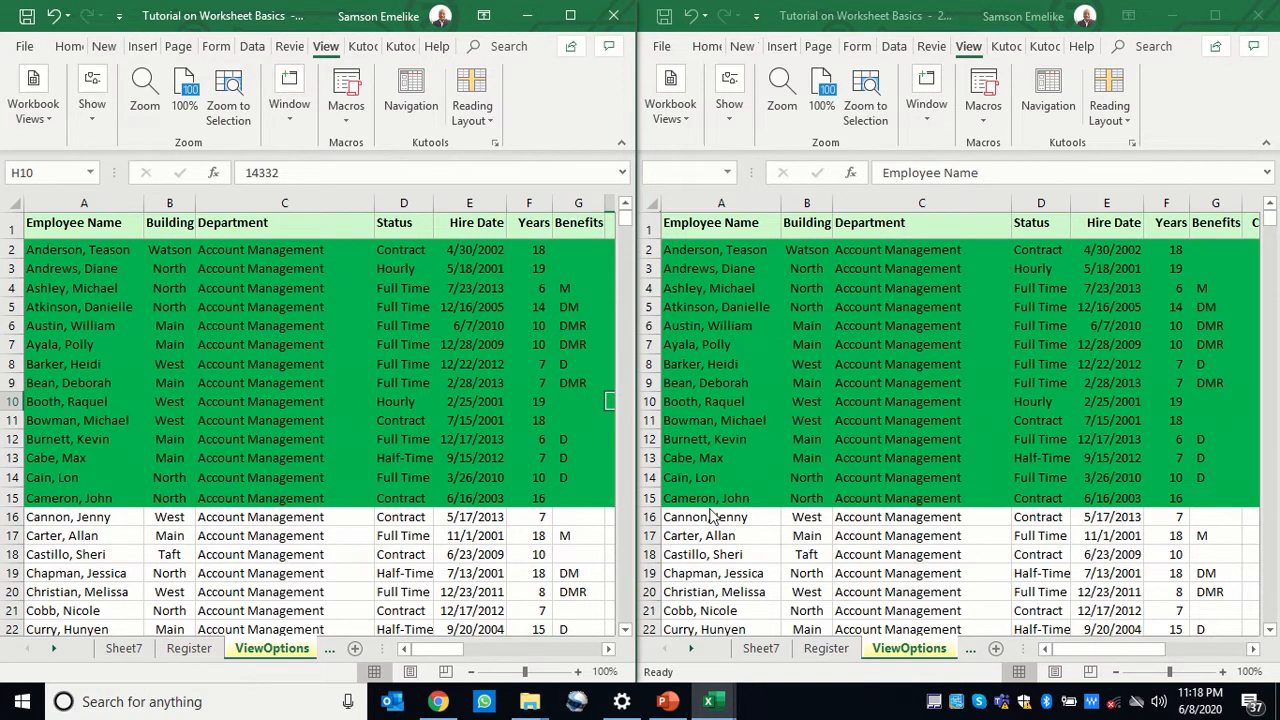
pyautogui.click(189, 649)
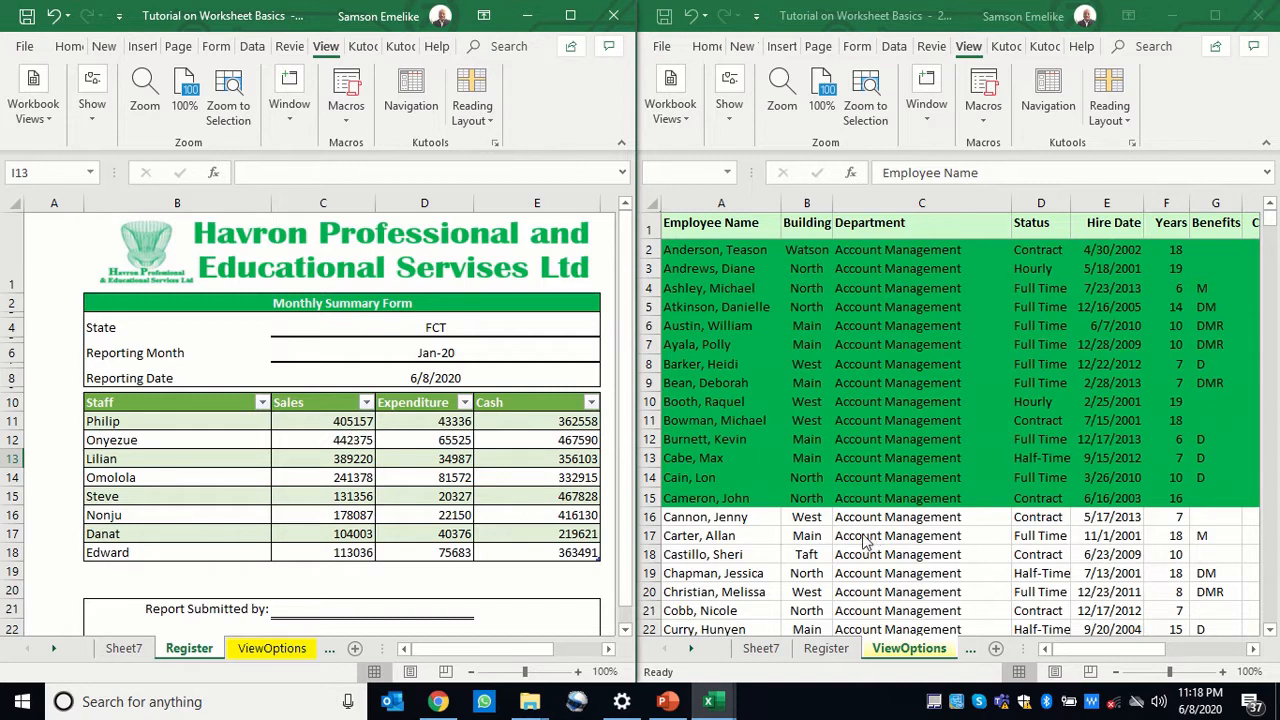
# Set the State on the Register sheet to benue in window 1 and display the Register sheet in window 2
pyautogui.click(440, 327)
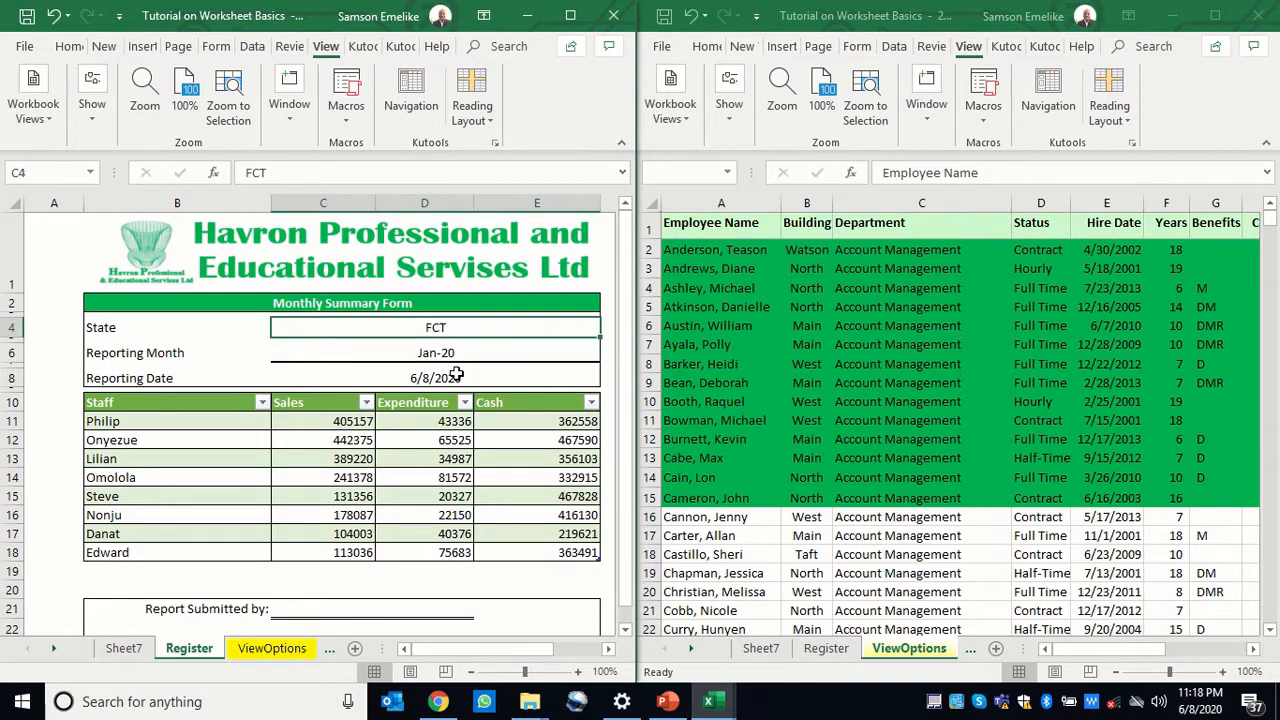
pyautogui.write('benue')
pyautogui.press('Return')
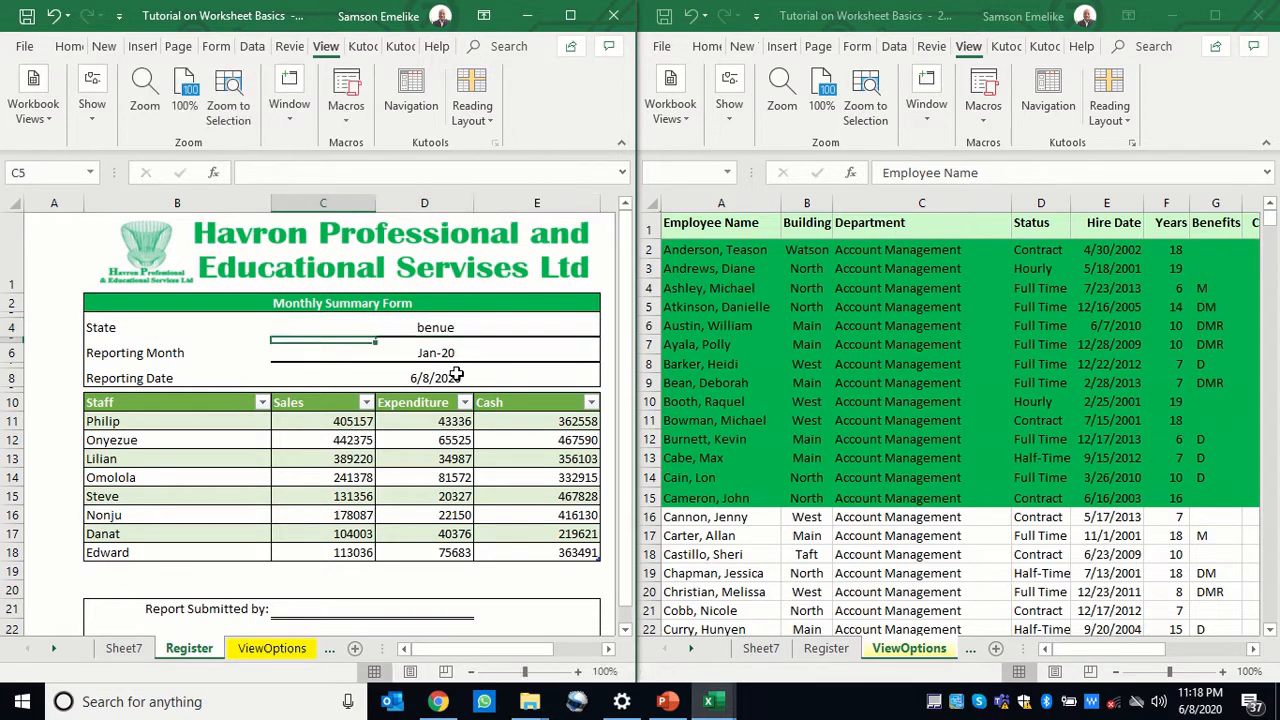
pyautogui.click(830, 648)
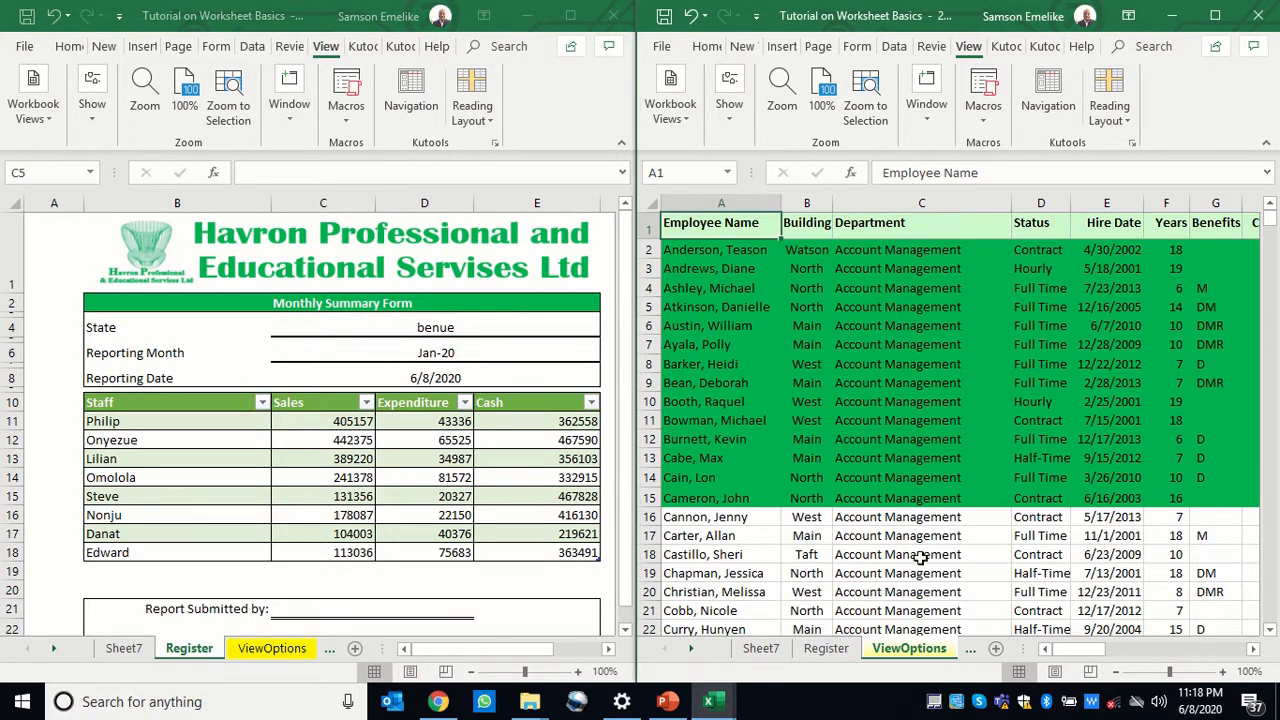
pyautogui.click(827, 648)
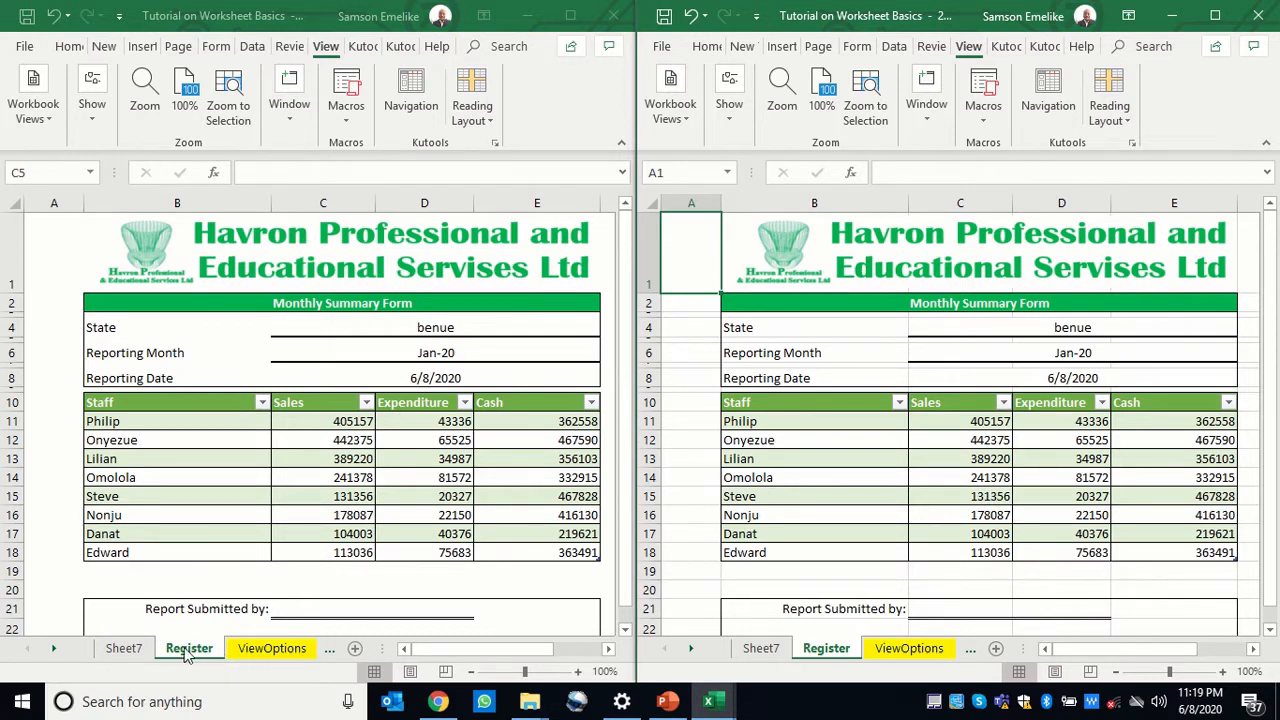
pyautogui.click(292, 116)
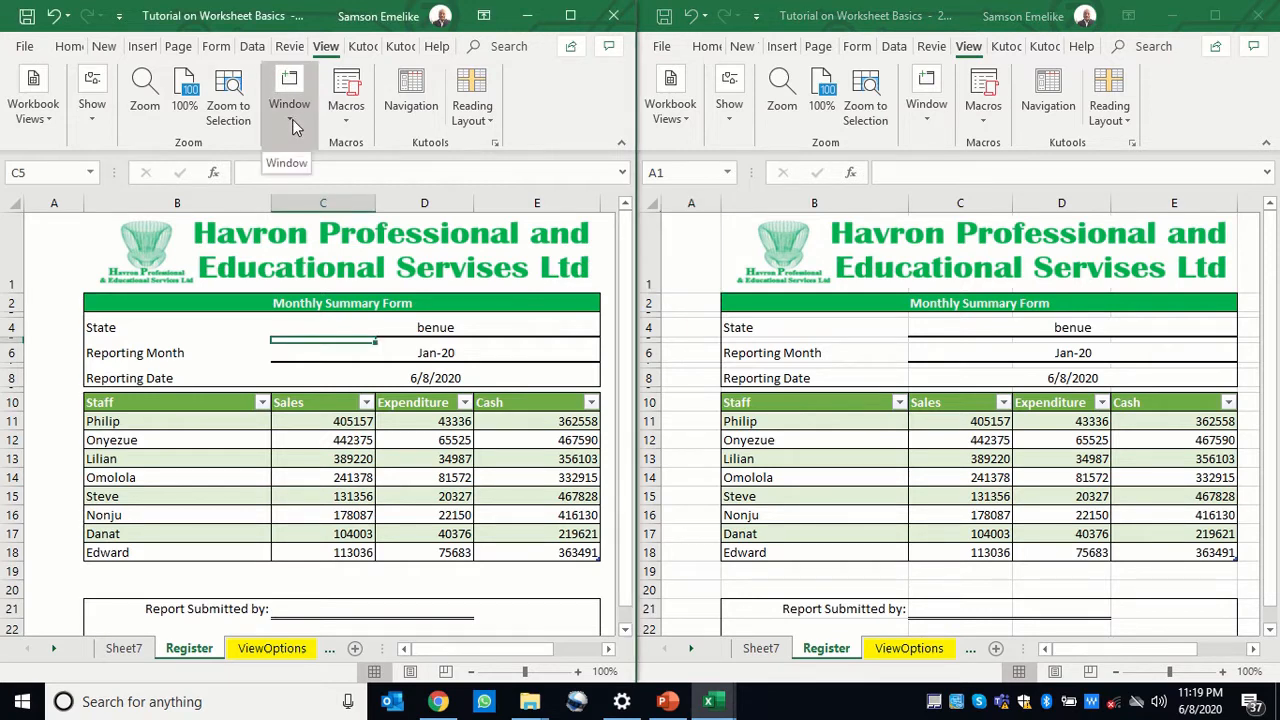
pyautogui.click(289, 121)
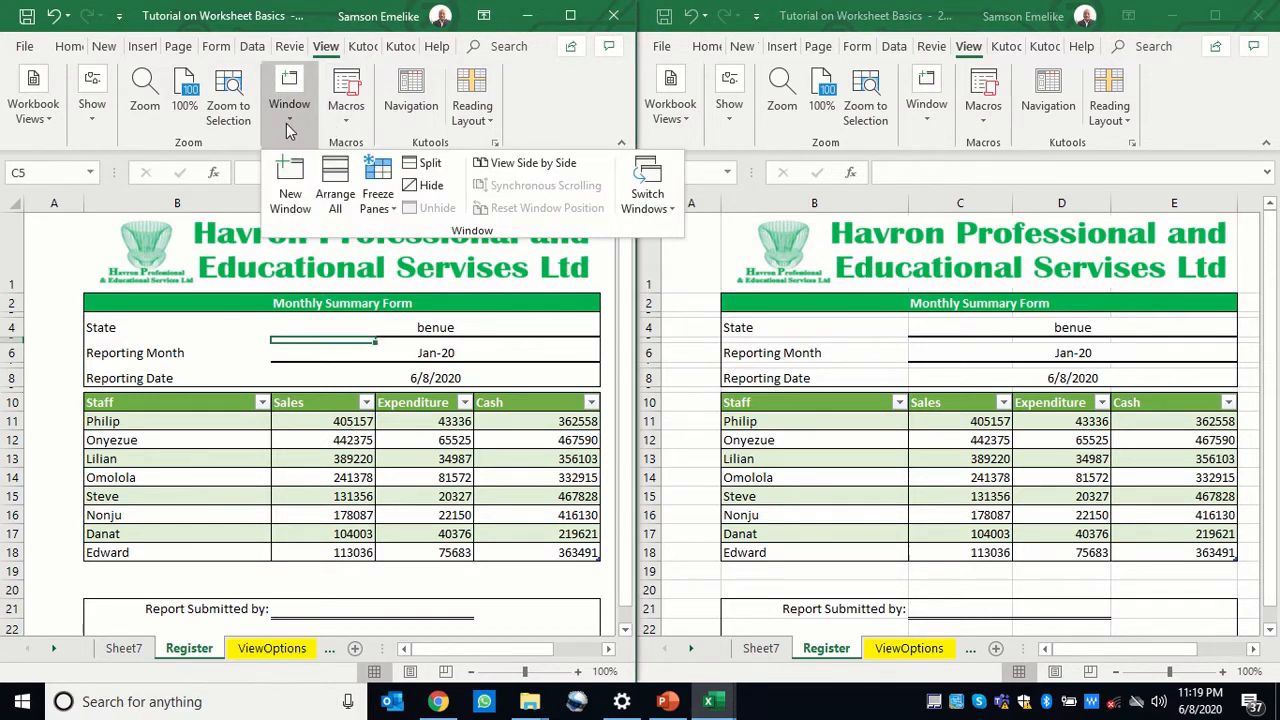
pyautogui.click(476, 489)
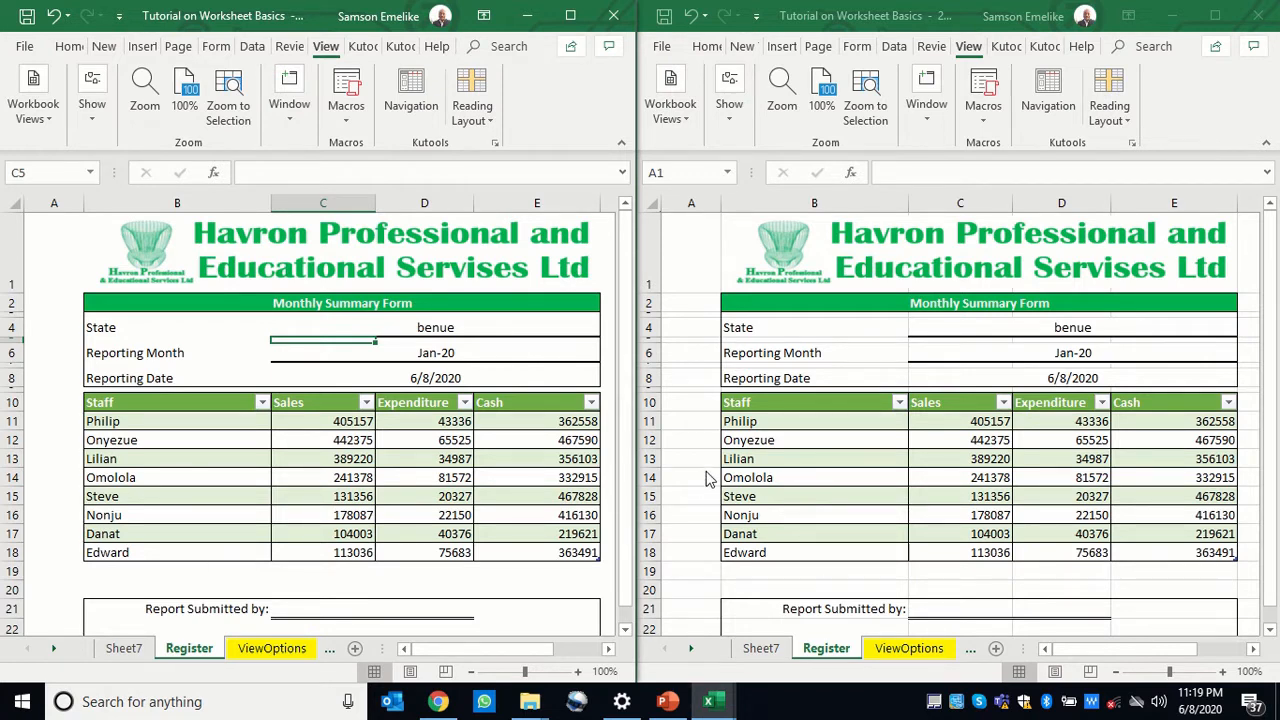
# Close window 1 of the tiled workbook, maximize the remaining window and display the ViewOptions sheet
pyautogui.click(614, 18)
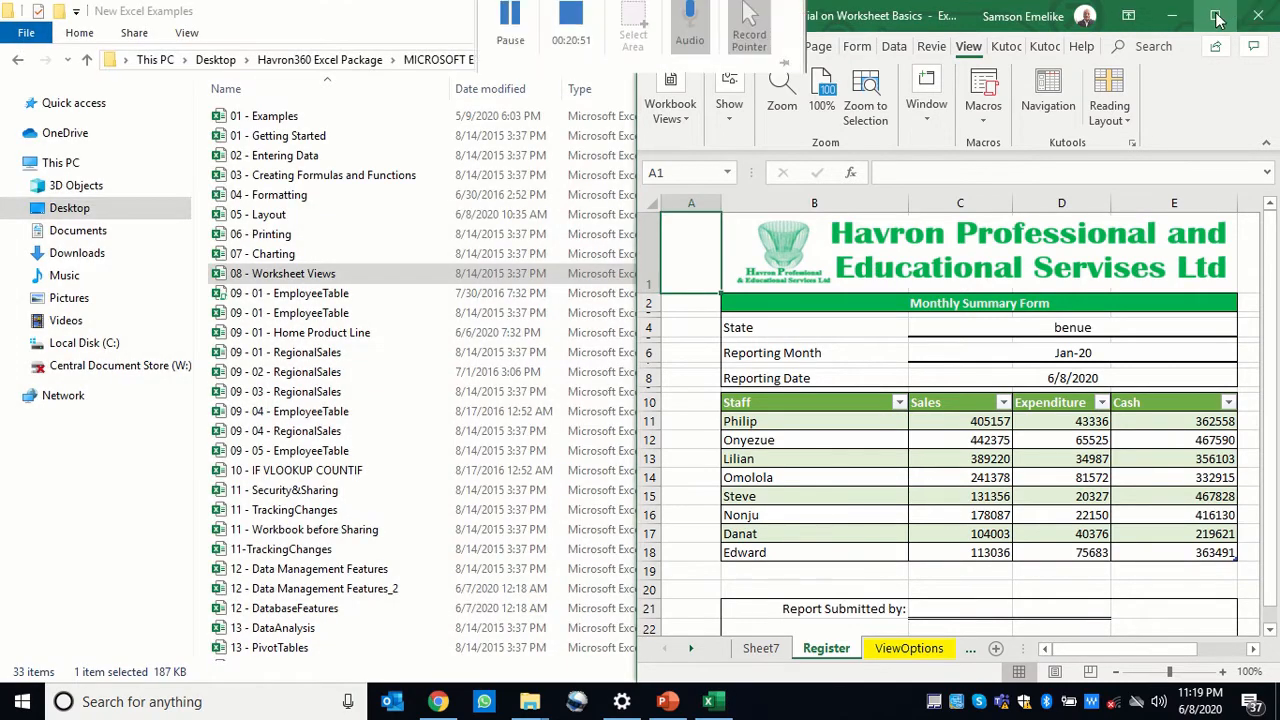
pyautogui.click(1215, 15)
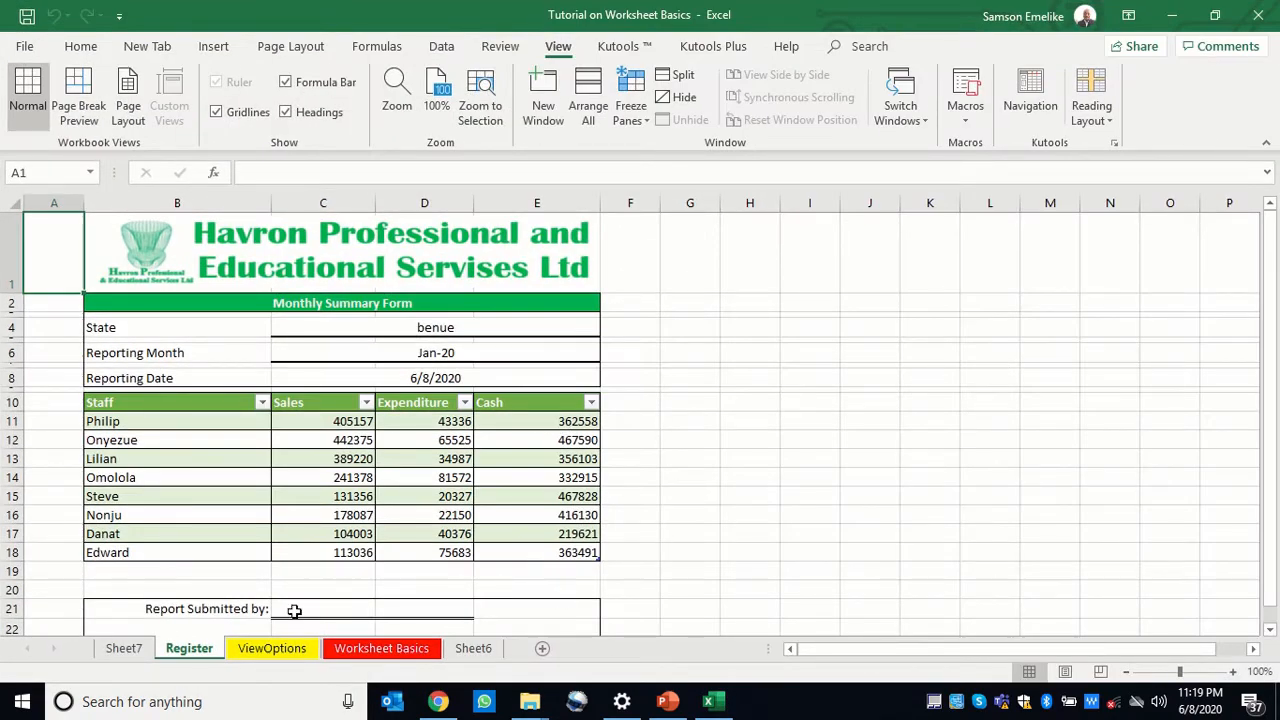
pyautogui.click(271, 650)
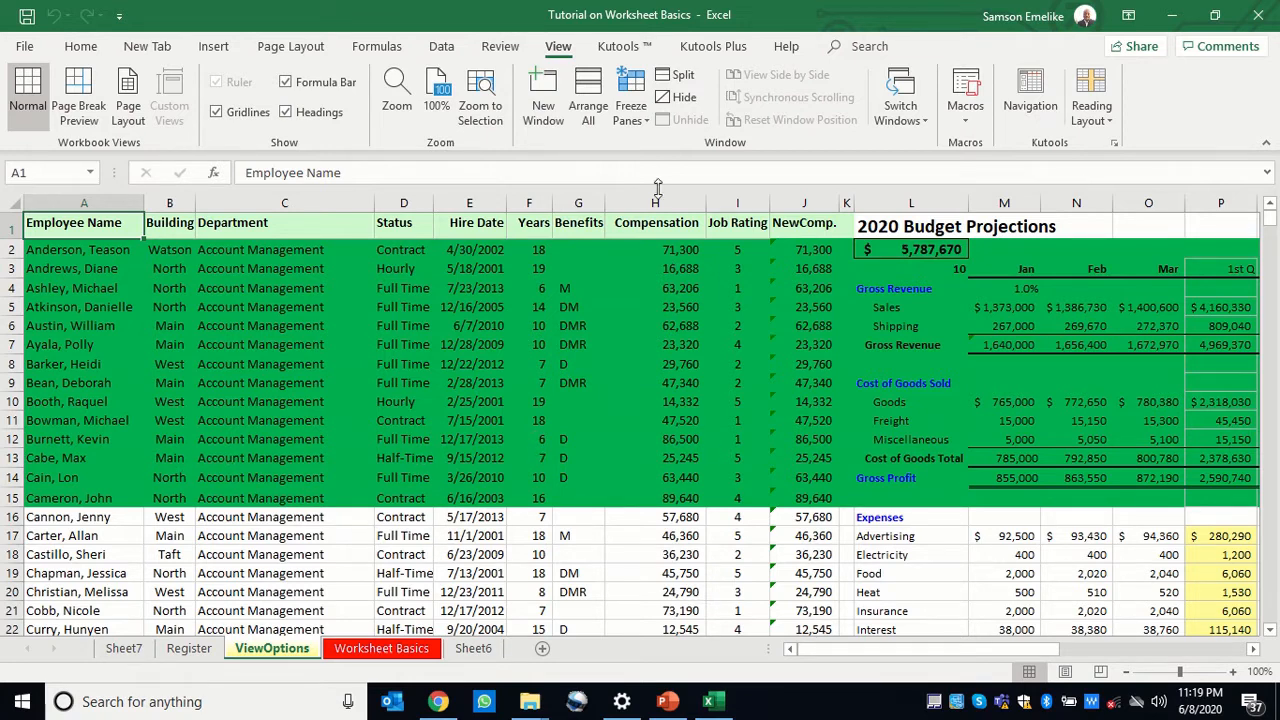
# Look over the available Freeze Panes options without applying one
pyautogui.click(638, 120)
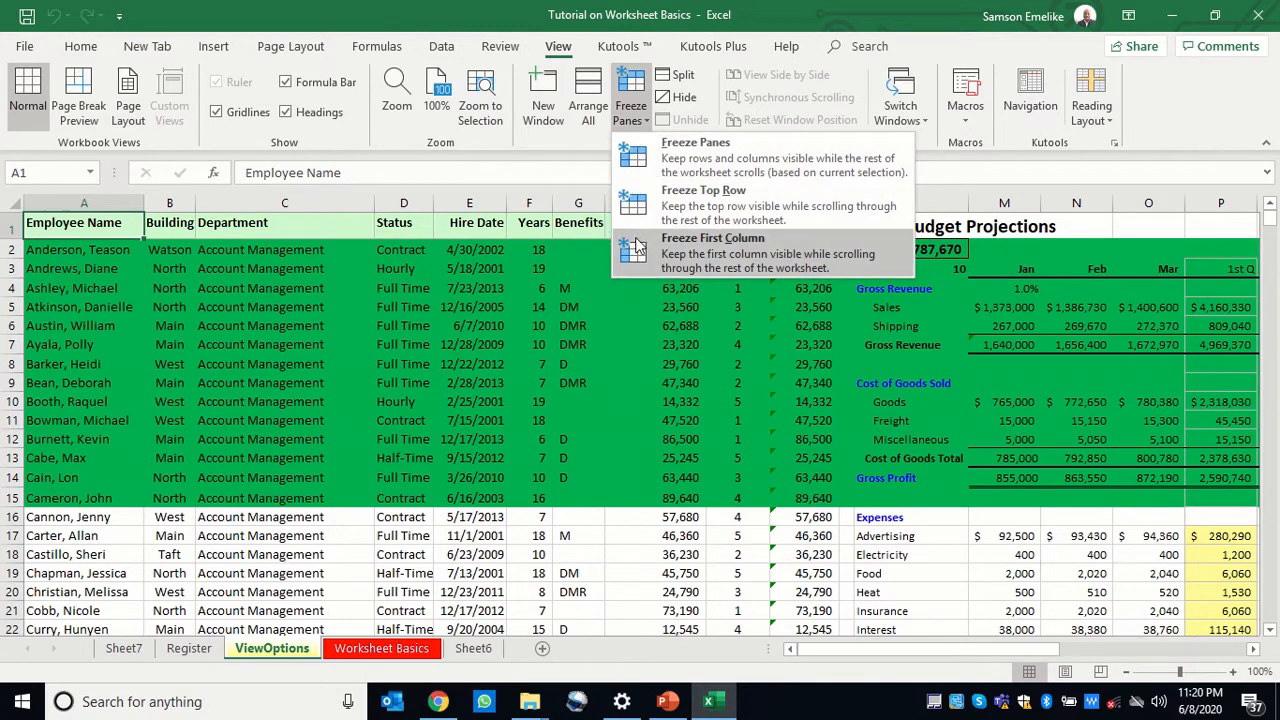
pyautogui.click(590, 396)
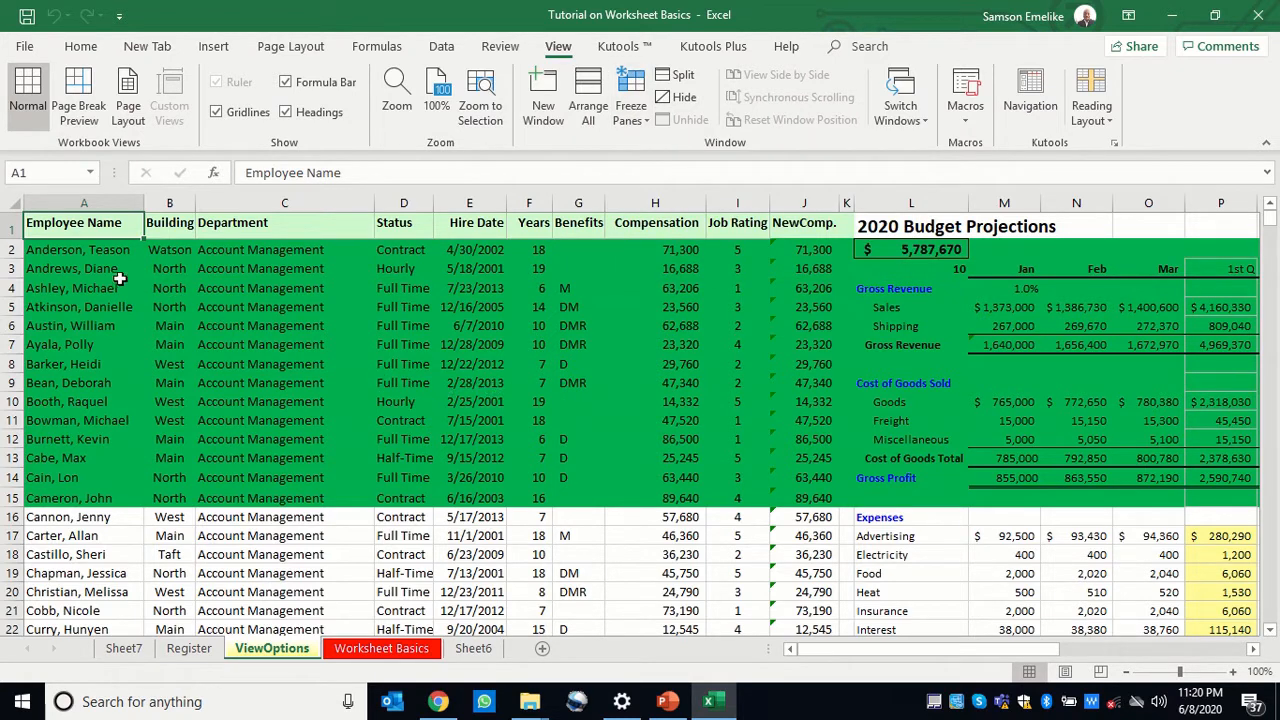
# Remove the green fill from rows 2 to 15 of the ViewOptions sheet by setting No Fill
pyautogui.moveTo(8, 249); pyautogui.dragTo(13, 500)
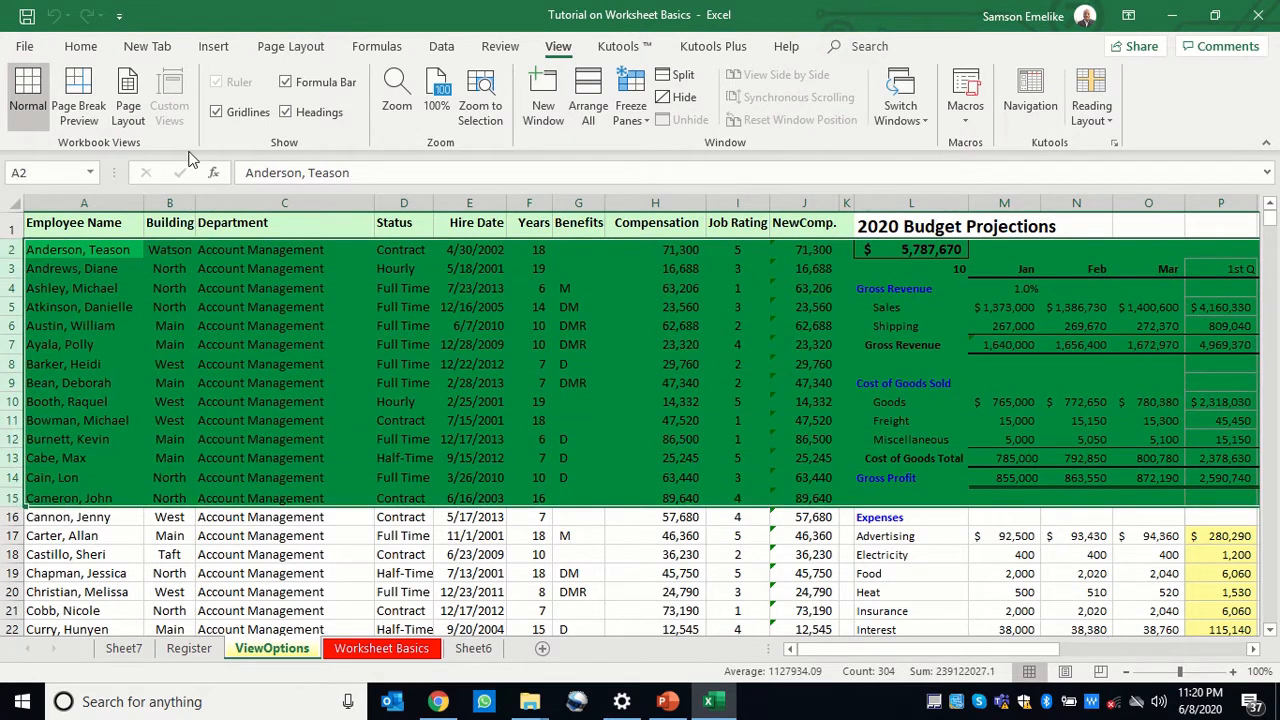
pyautogui.click(88, 50)
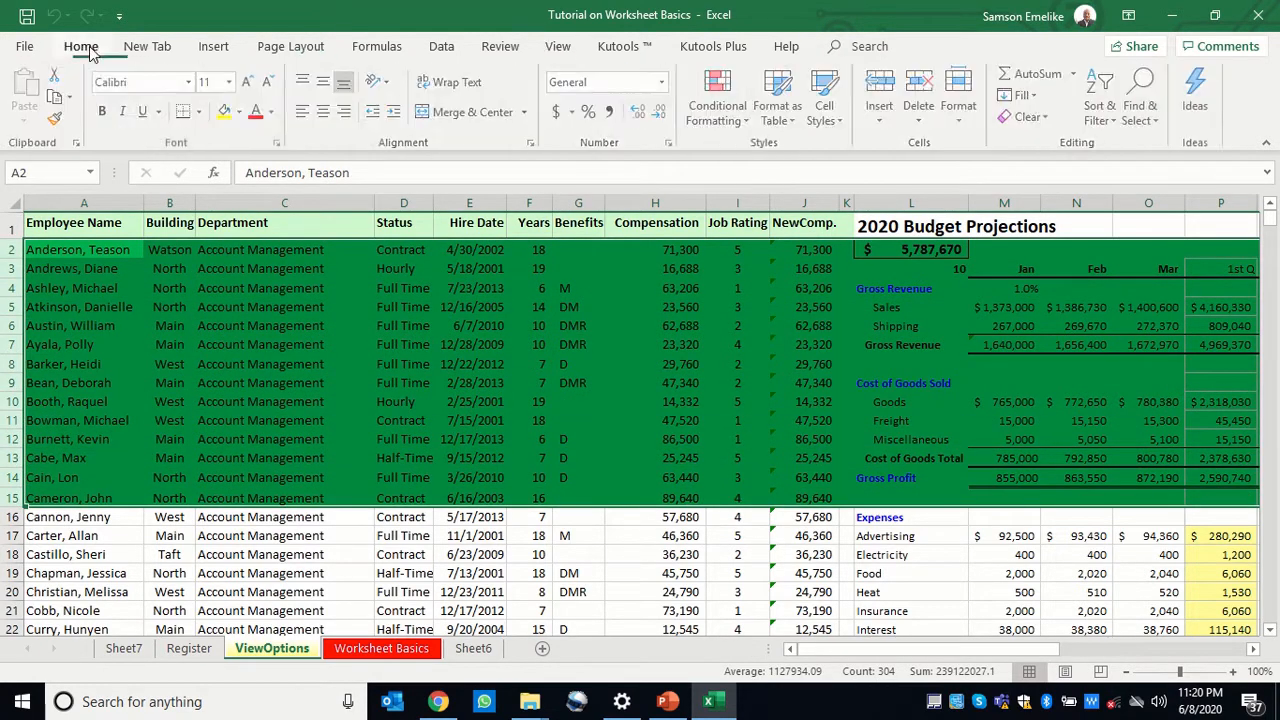
pyautogui.click(240, 113)
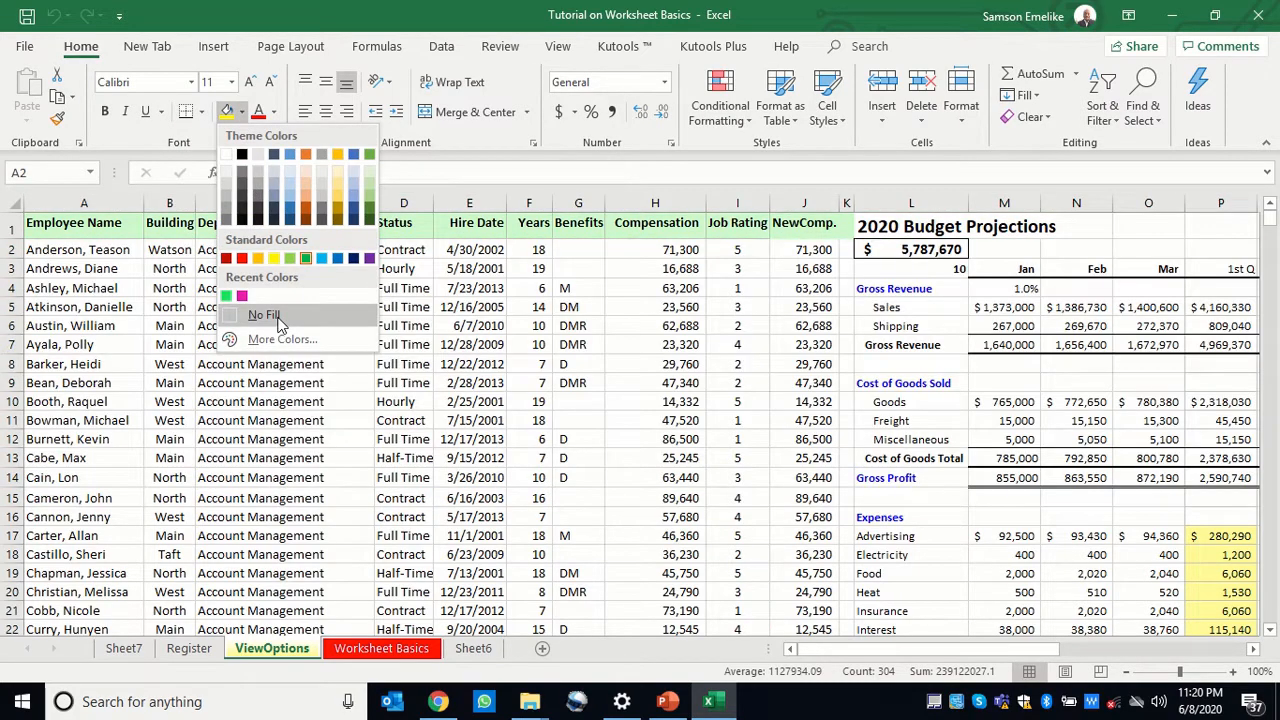
pyautogui.click(272, 312)
# Remove the yellow fill from rows 745 to 755 at the end of the employee list
pyautogui.scroll(-20, 362, 424)
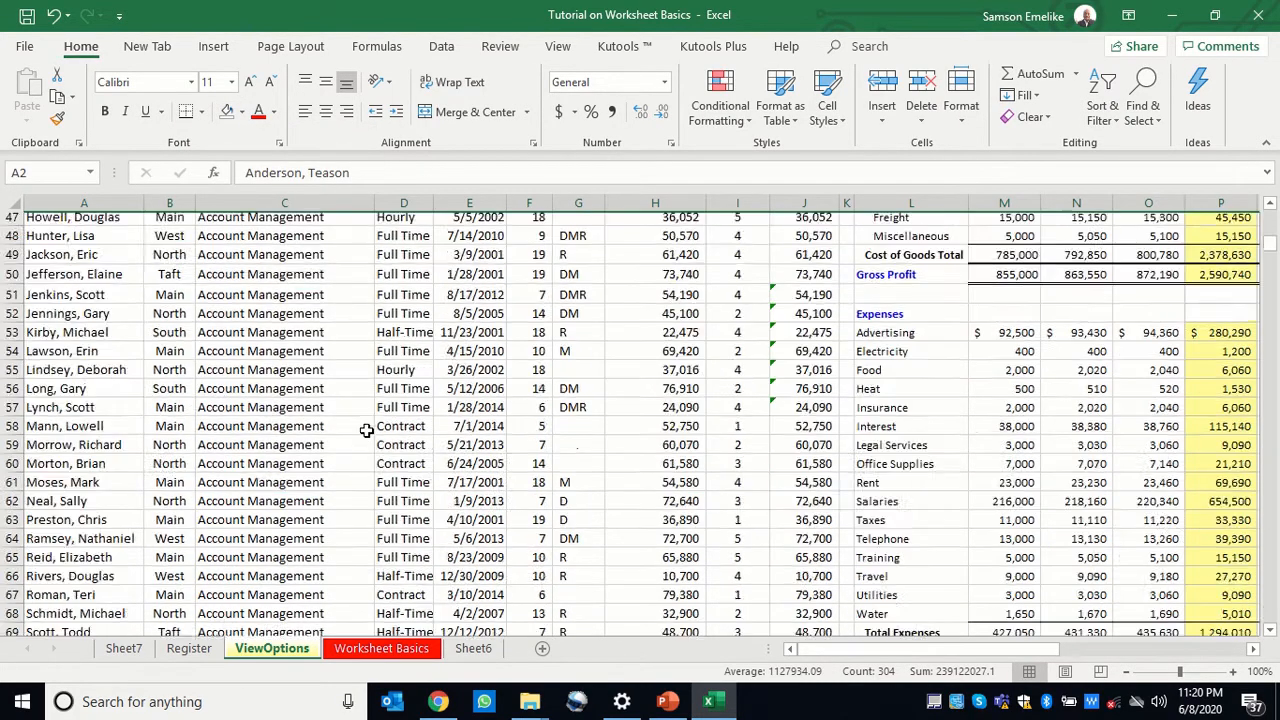
pyautogui.scroll(-20, 367, 430)
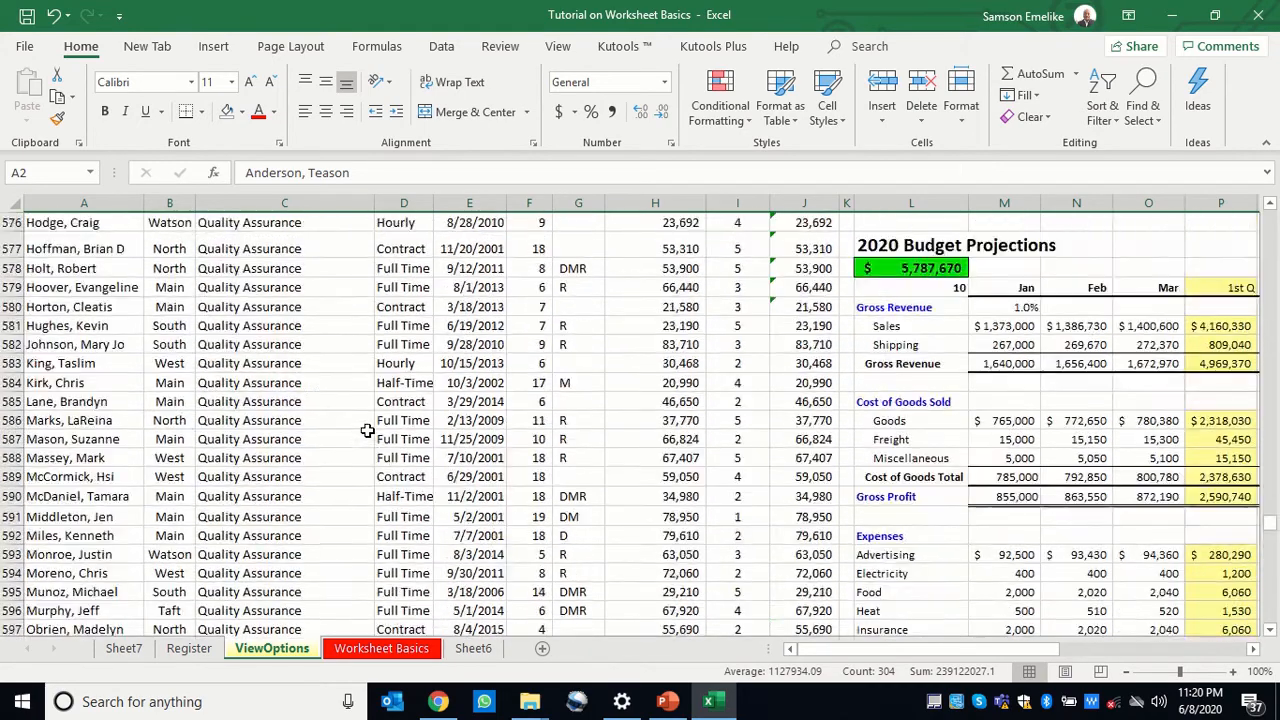
pyautogui.scroll(20, 367, 430)
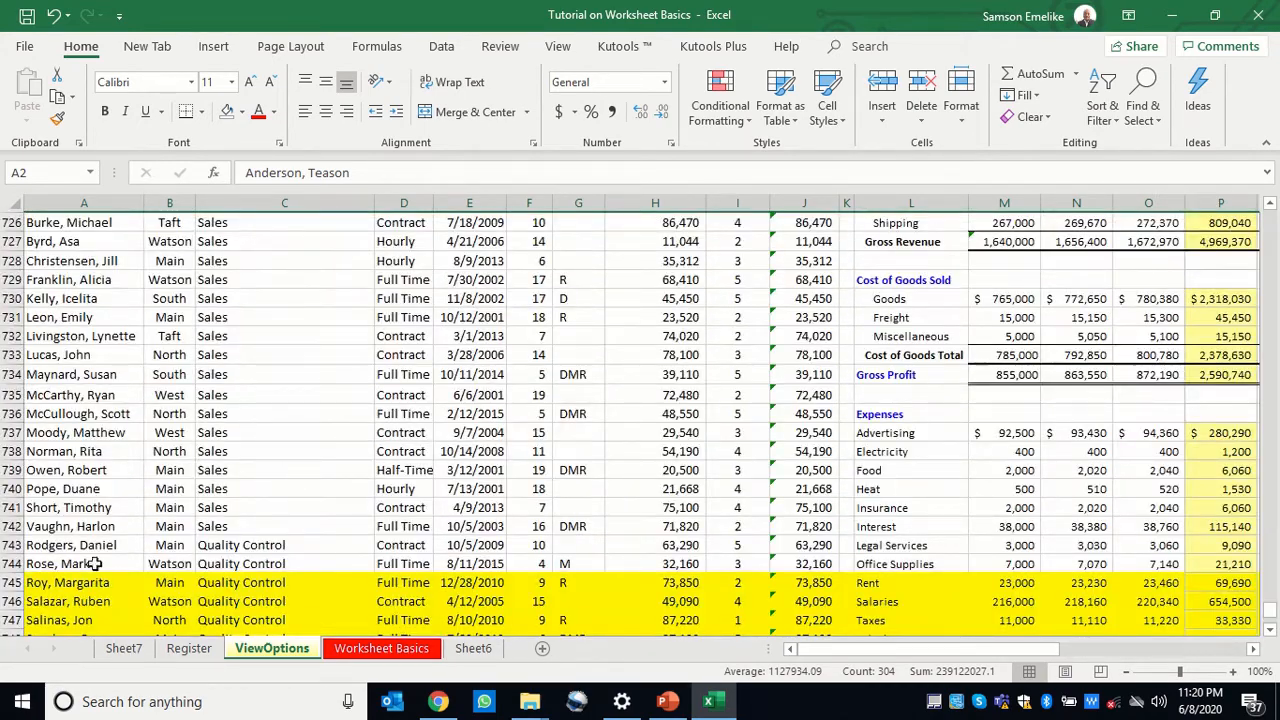
pyautogui.moveTo(12, 583); pyautogui.dragTo(22, 686)
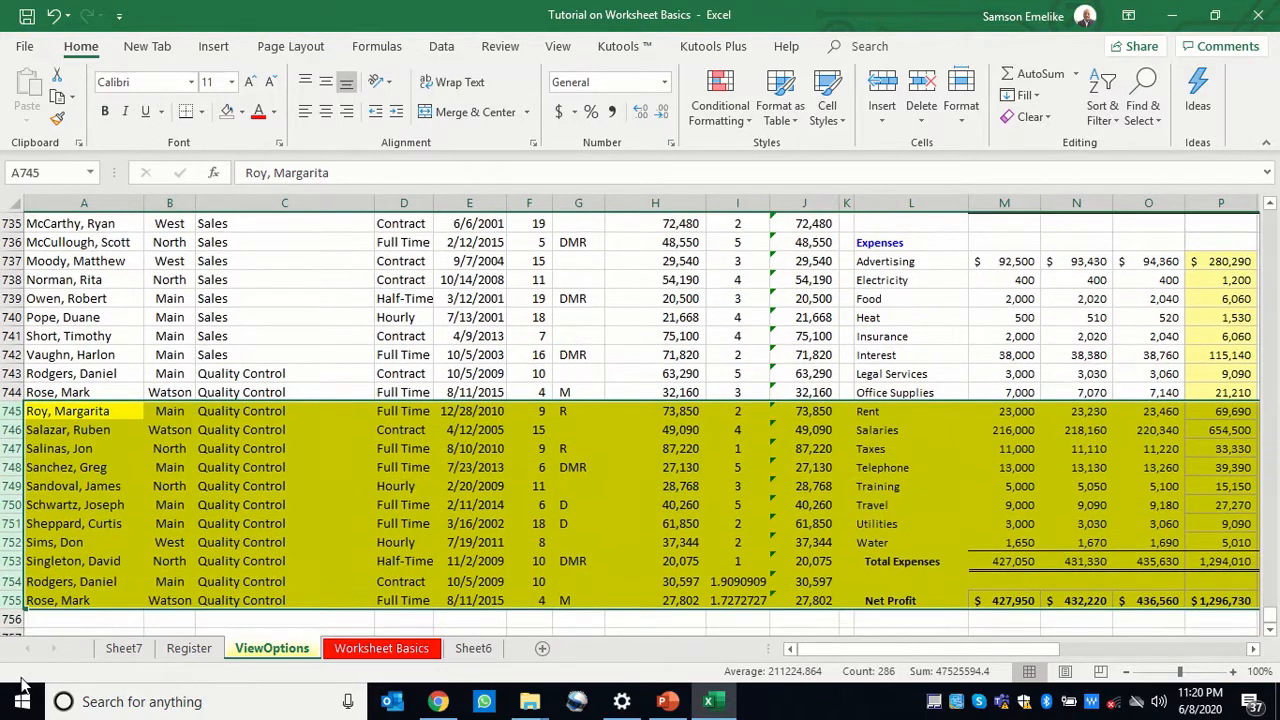
pyautogui.click(227, 111)
pyautogui.click(343, 508)
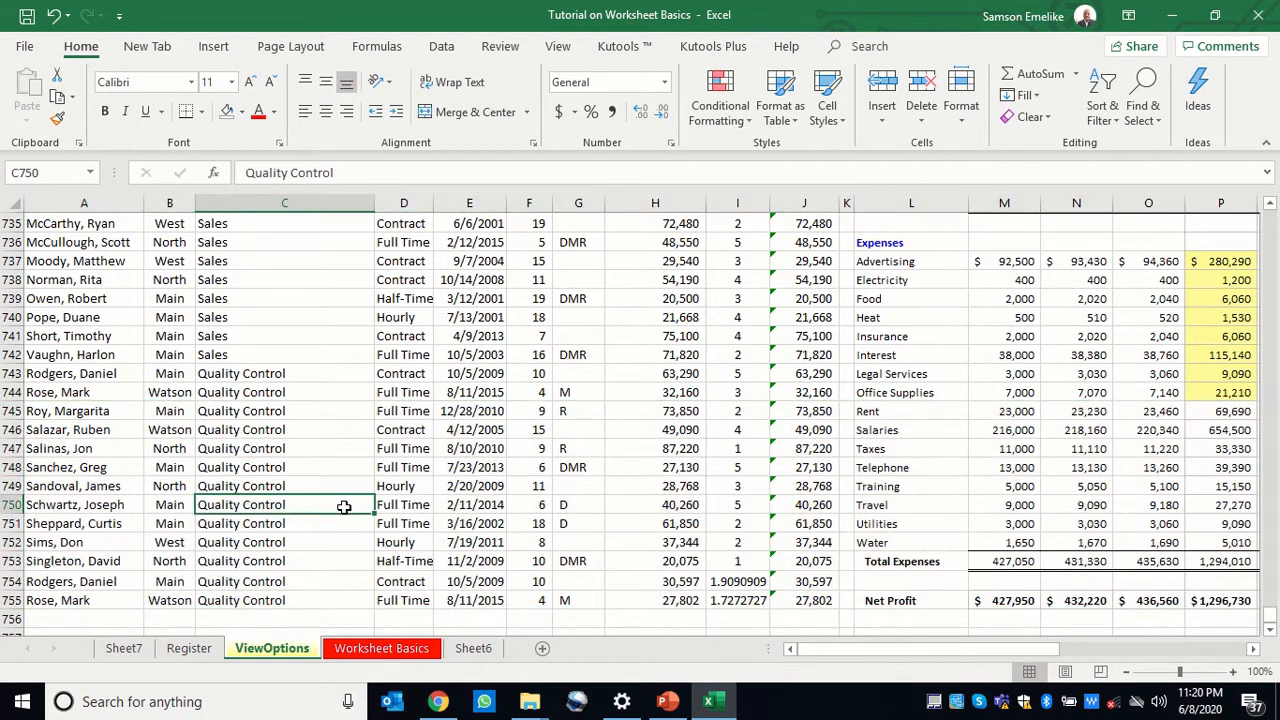
# Freeze panes at cell B2 so that header row 1 and the Employee Name column are locked
pyautogui.hotkey('ctrl', 'Up')
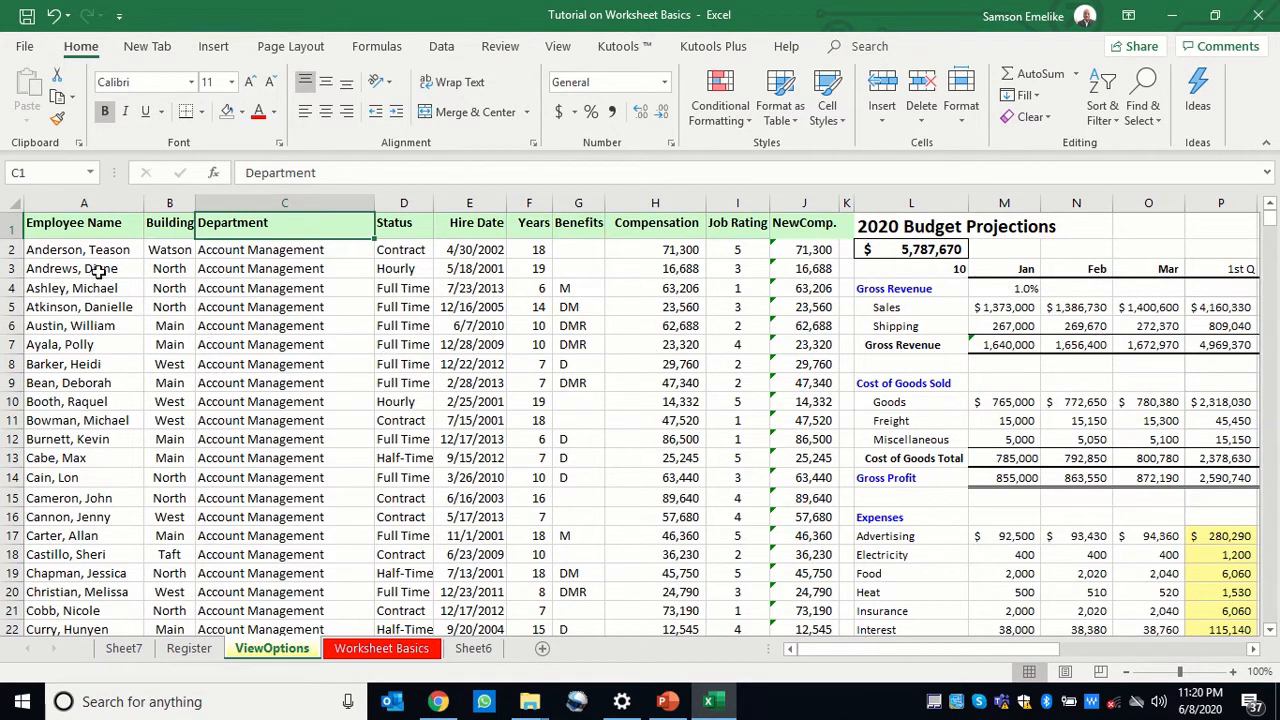
pyautogui.click(82, 203)
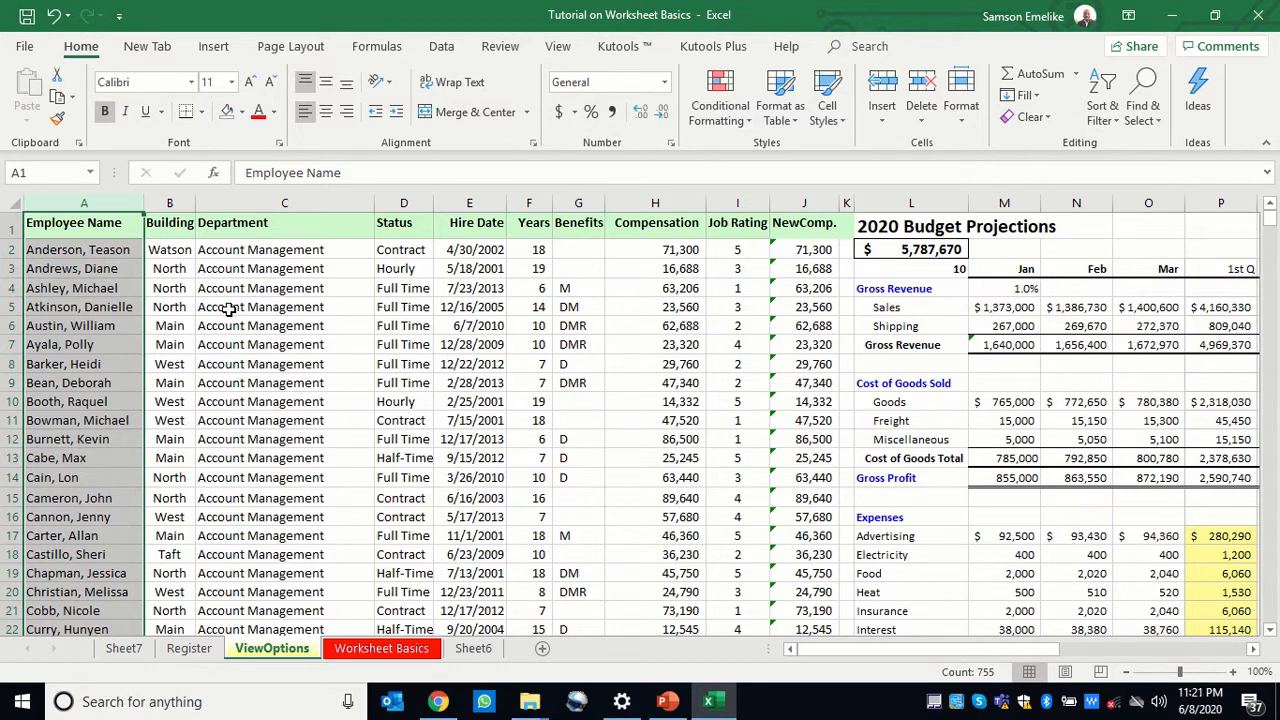
pyautogui.click(171, 249)
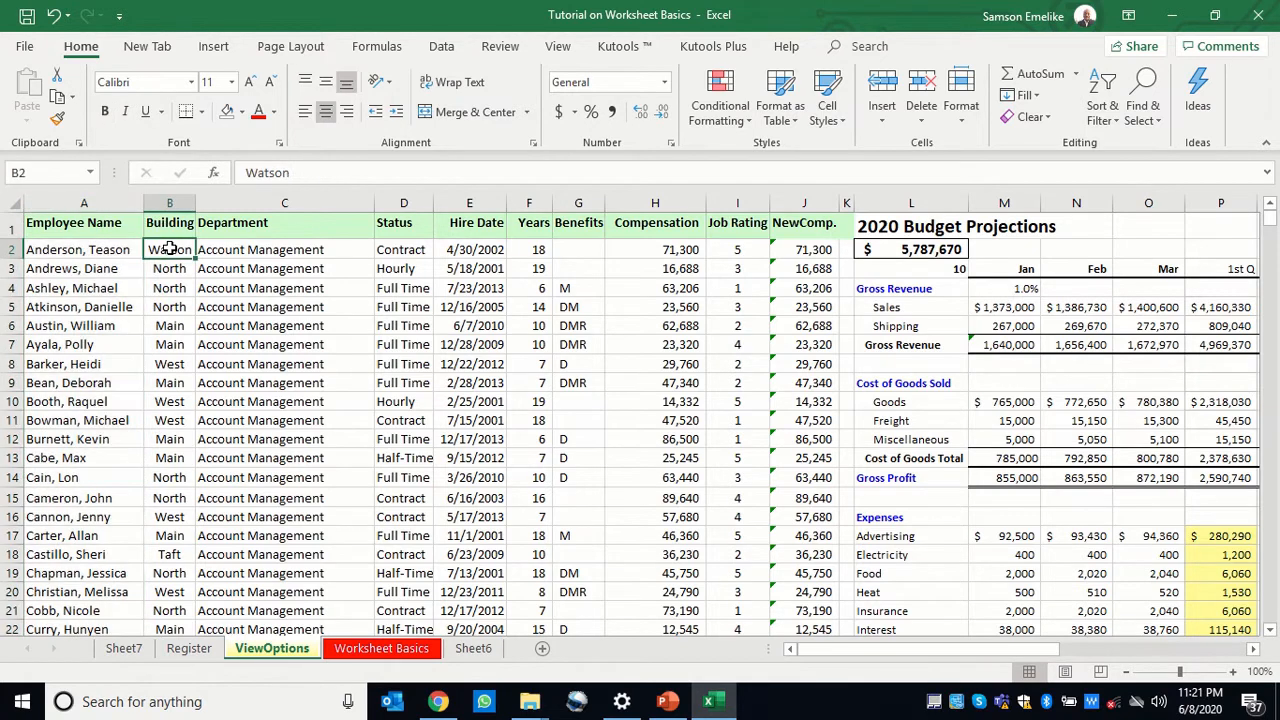
pyautogui.click(558, 46)
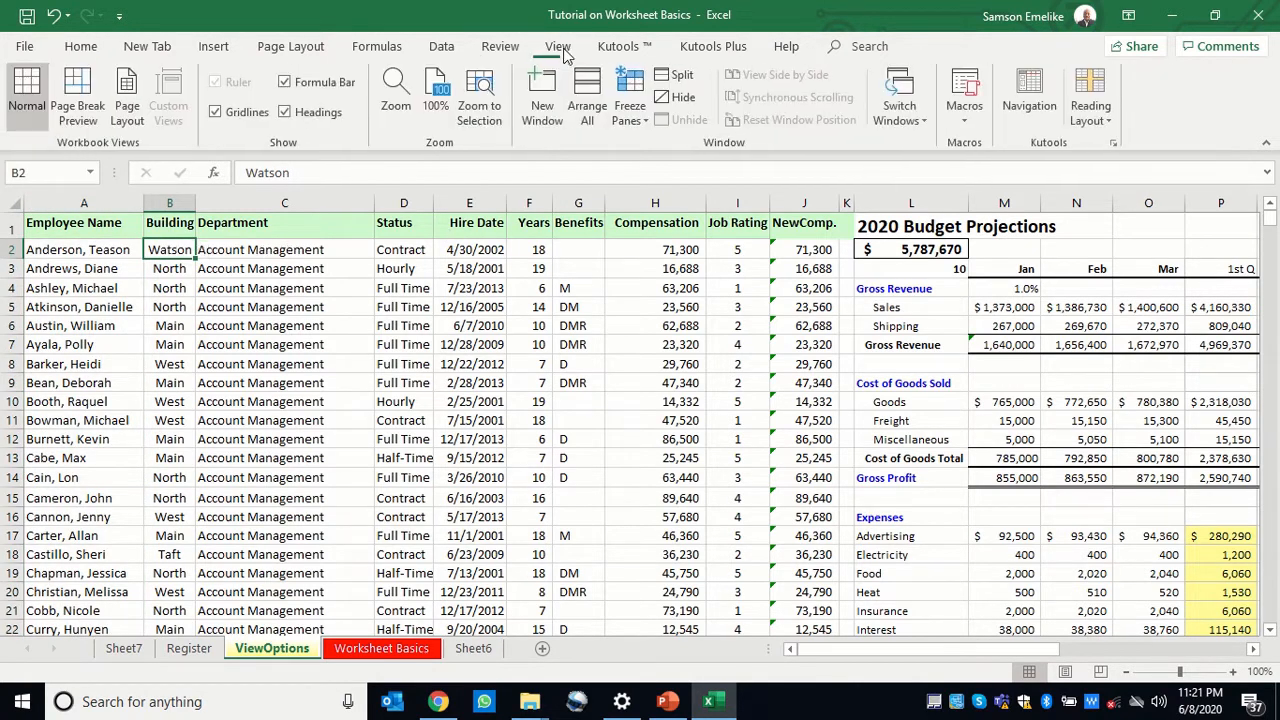
pyautogui.click(648, 124)
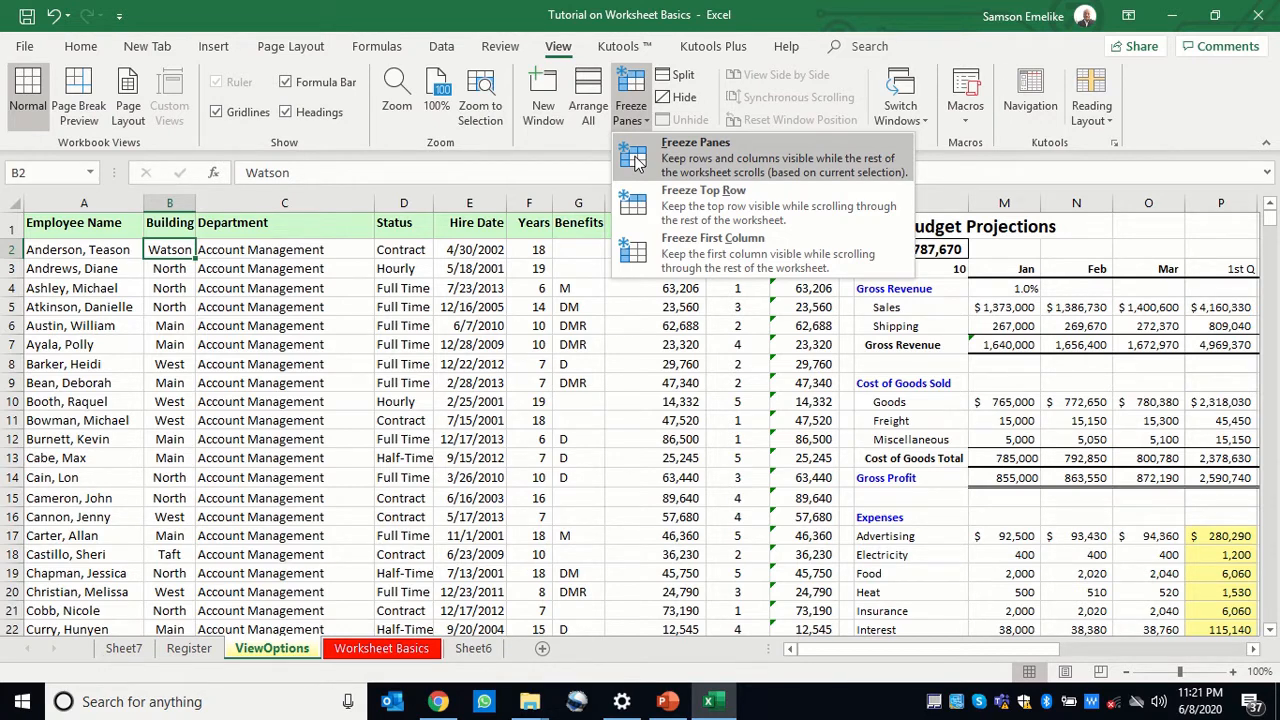
pyautogui.click(637, 160)
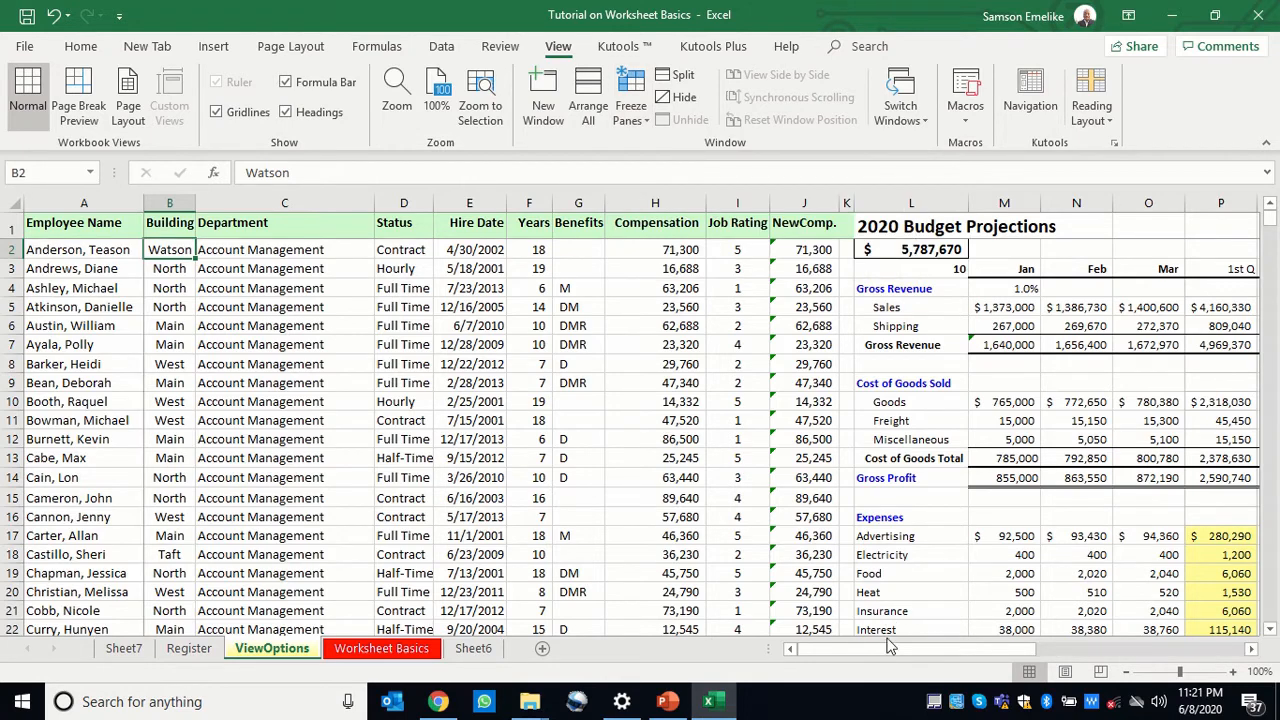
# Test the frozen header row and Employee Name column in both directions, and unfreeze the panes
pyautogui.moveTo(868, 650); pyautogui.dragTo(822, 656)
pyautogui.moveTo(1270, 218)
pyautogui.mouseDown()
pyautogui.moveTo(1270, 318)
pyautogui.moveTo(1270, 210)
pyautogui.mouseUp()
pyautogui.click(628, 115)
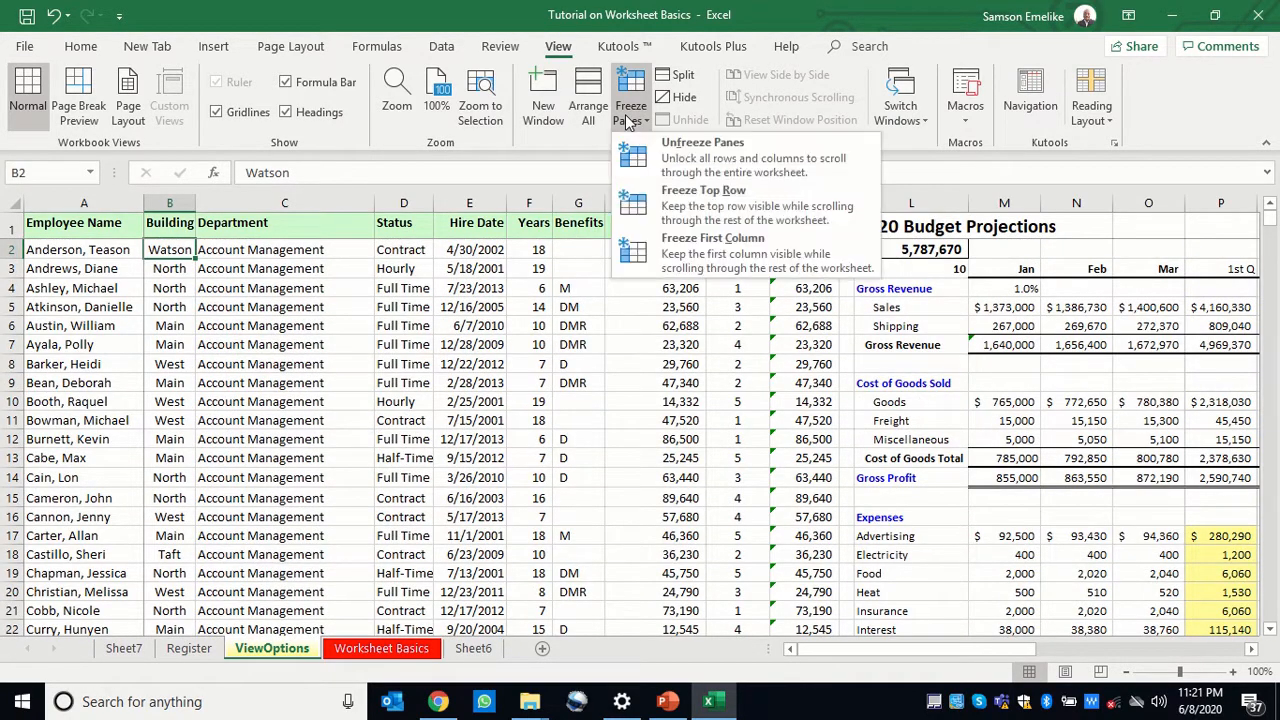
pyautogui.click(651, 160)
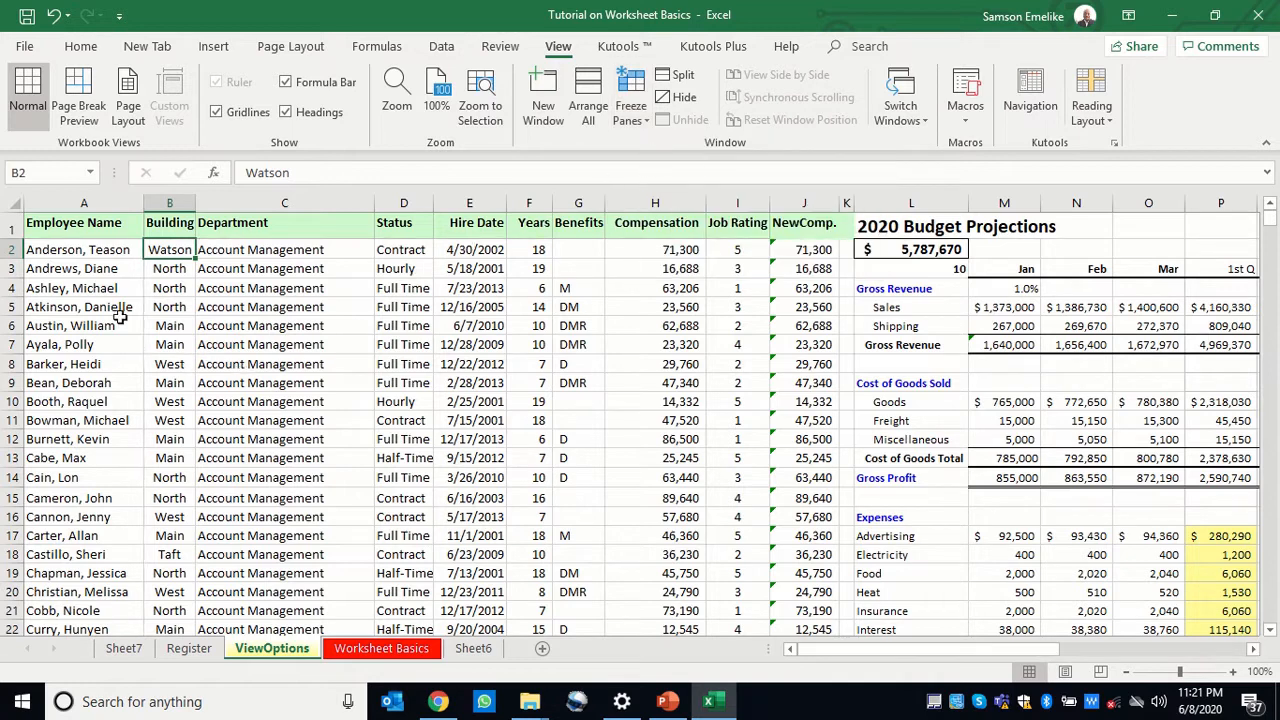
# Freeze panes at cell D2 so that row 1 and the Employee Name, Building and Department columns are locked
pyautogui.click(72, 259)
pyautogui.click(86, 204)
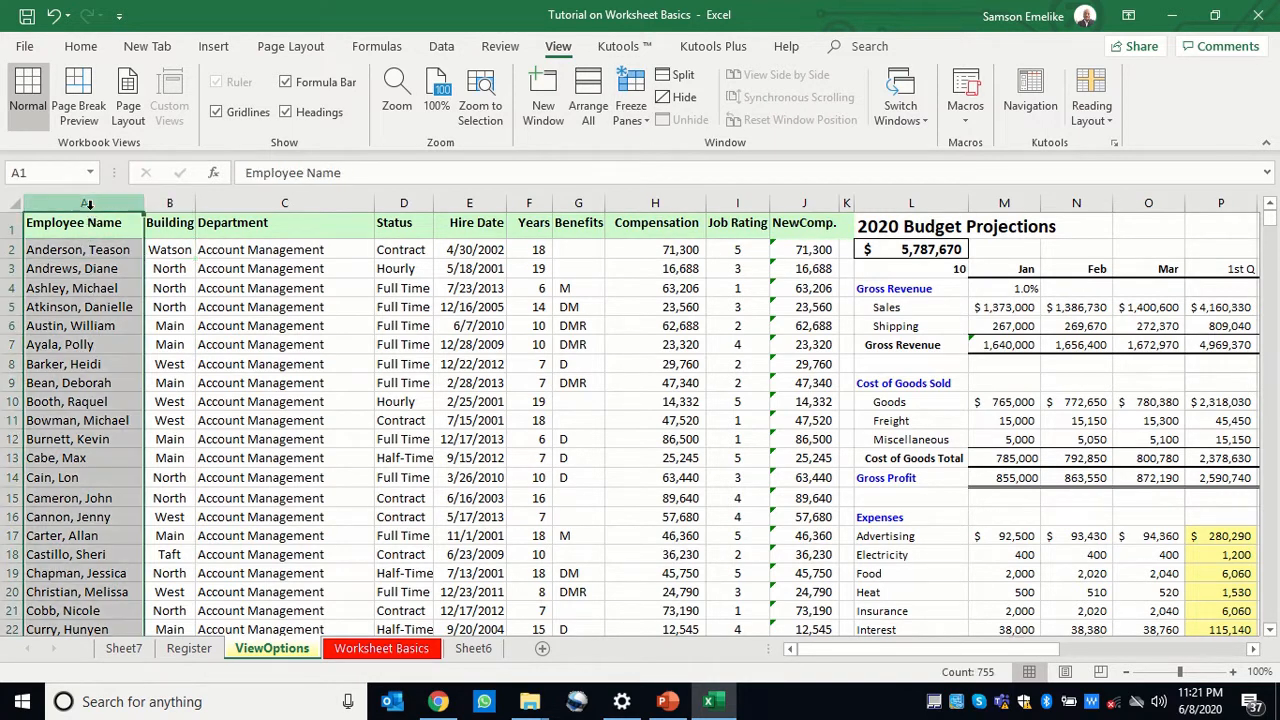
pyautogui.click(180, 220)
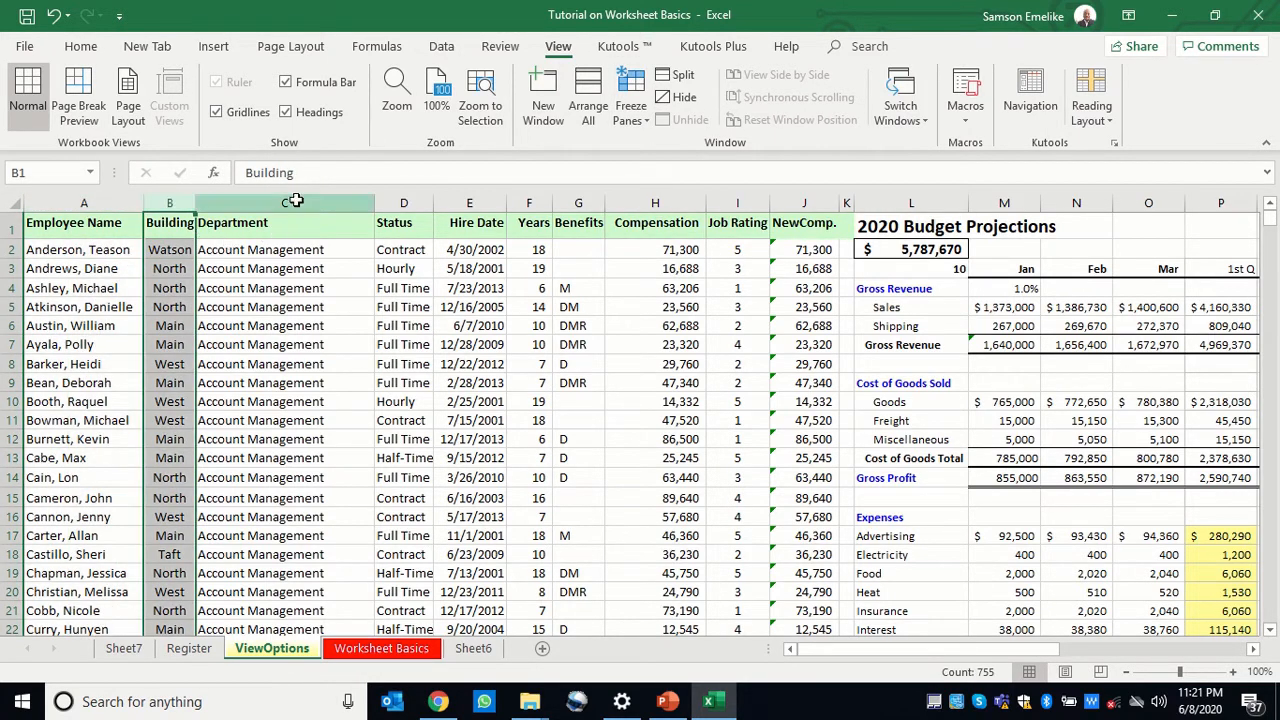
pyautogui.click(294, 202)
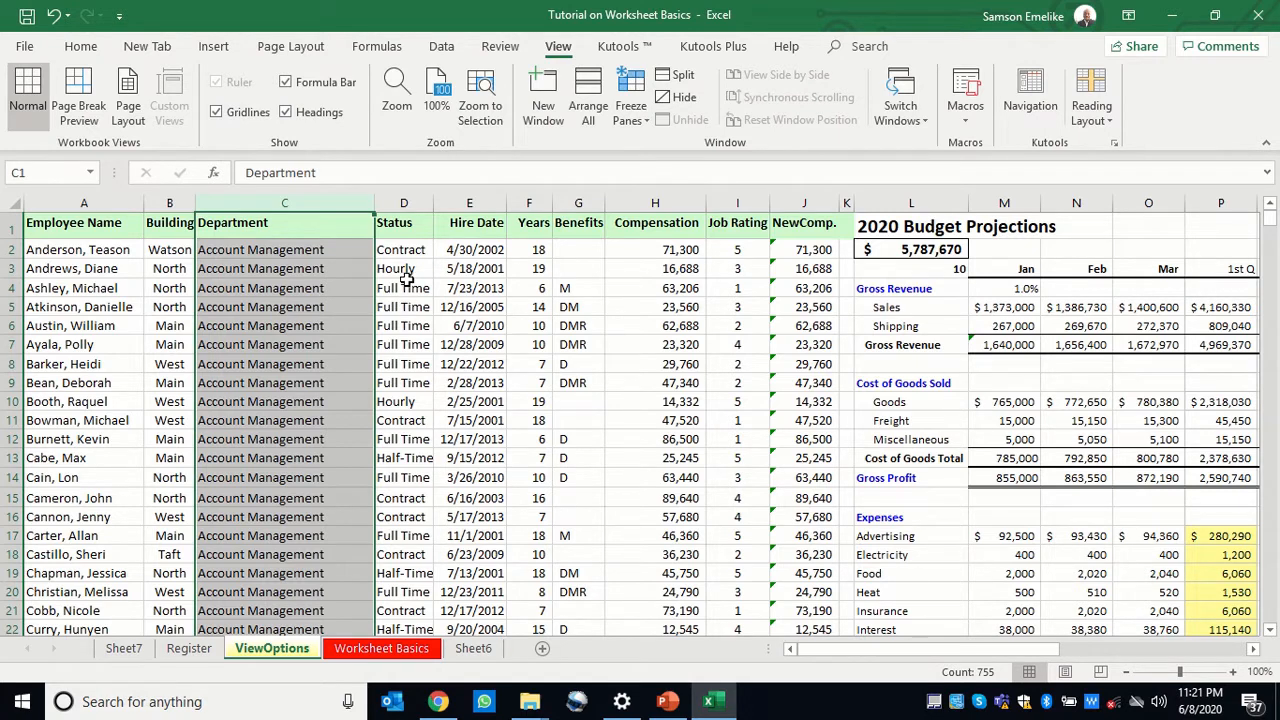
pyautogui.click(410, 228)
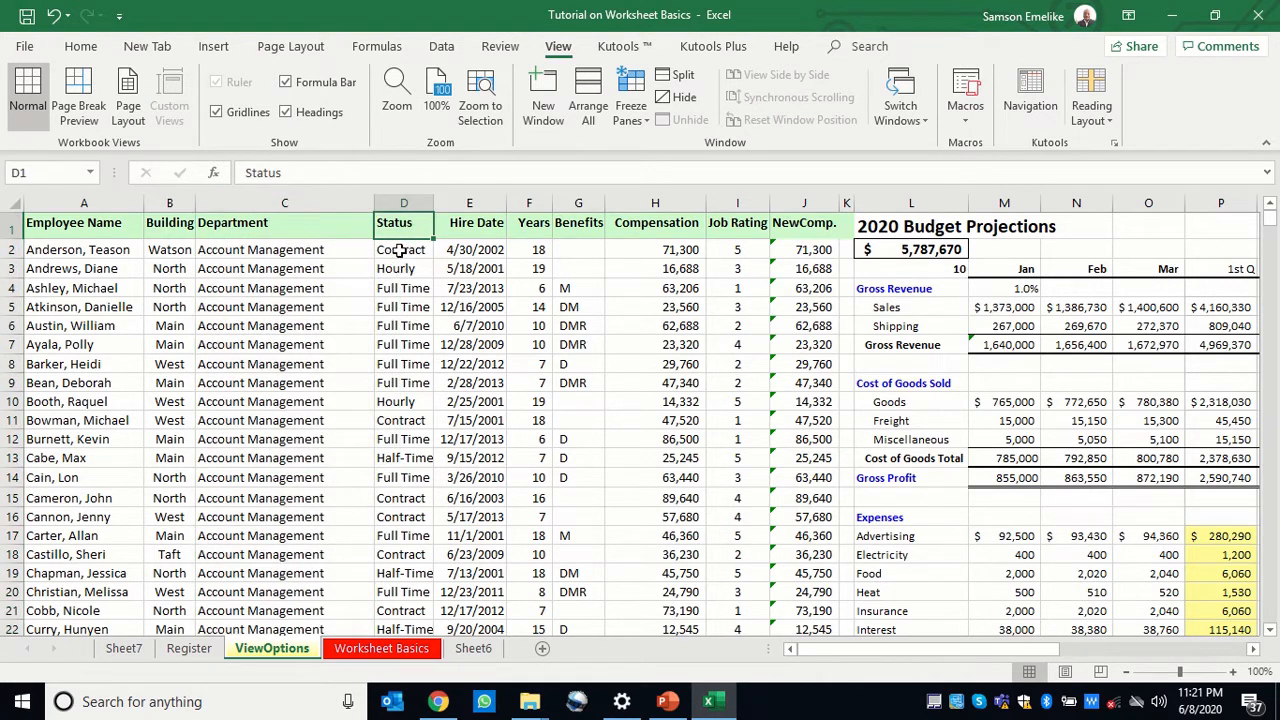
pyautogui.click(407, 249)
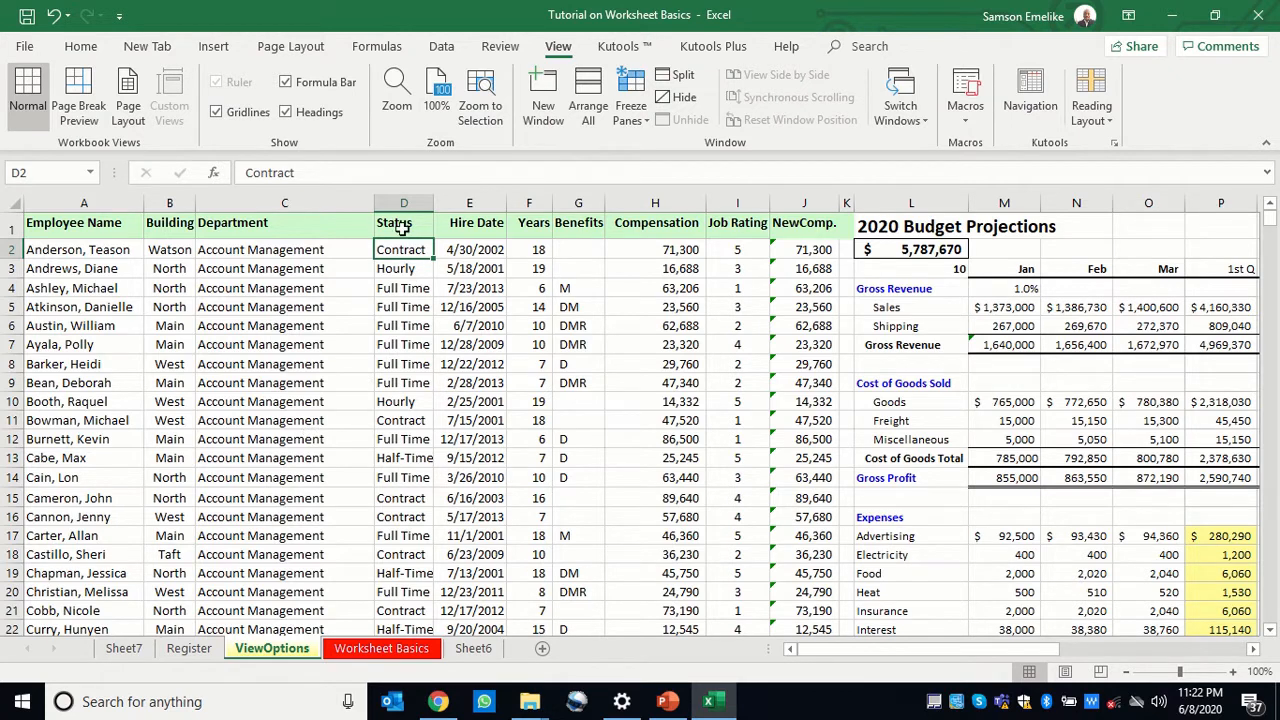
pyautogui.click(631, 112)
pyautogui.click(655, 165)
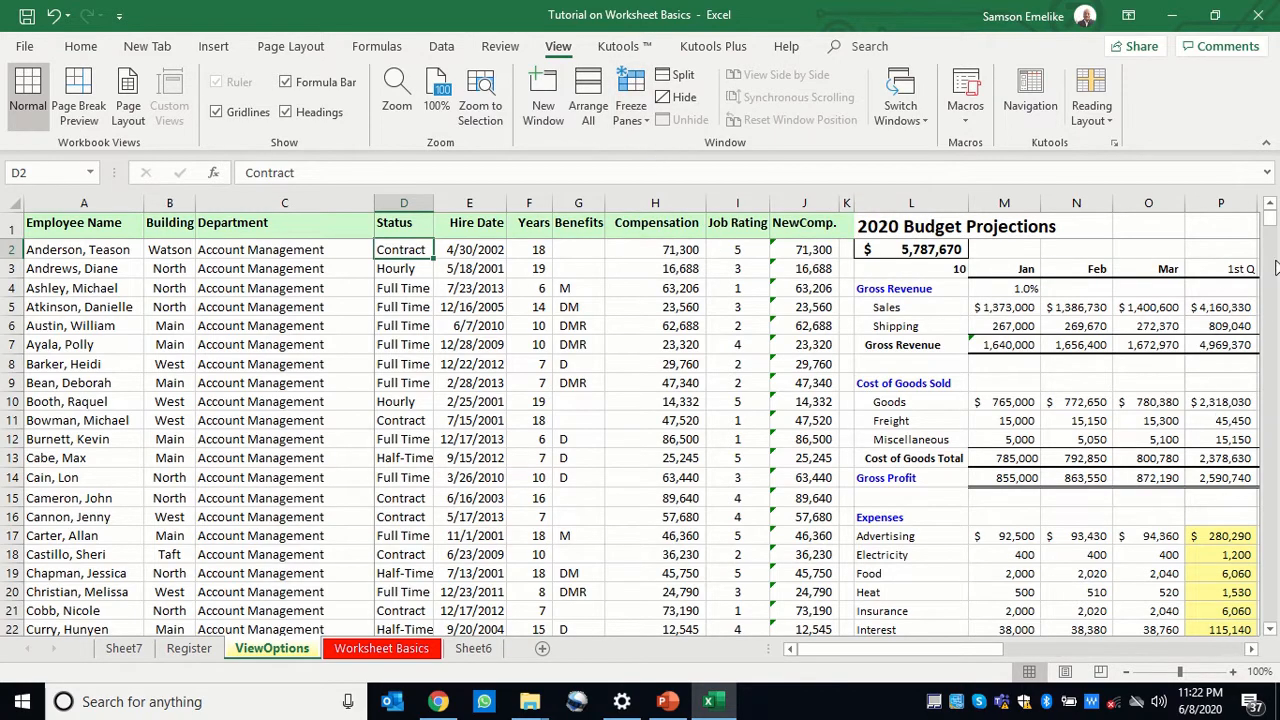
# Test the frozen row 1 and columns A to C, and unfreeze the panes
pyautogui.moveTo(1272, 250); pyautogui.dragTo(1262, 210)
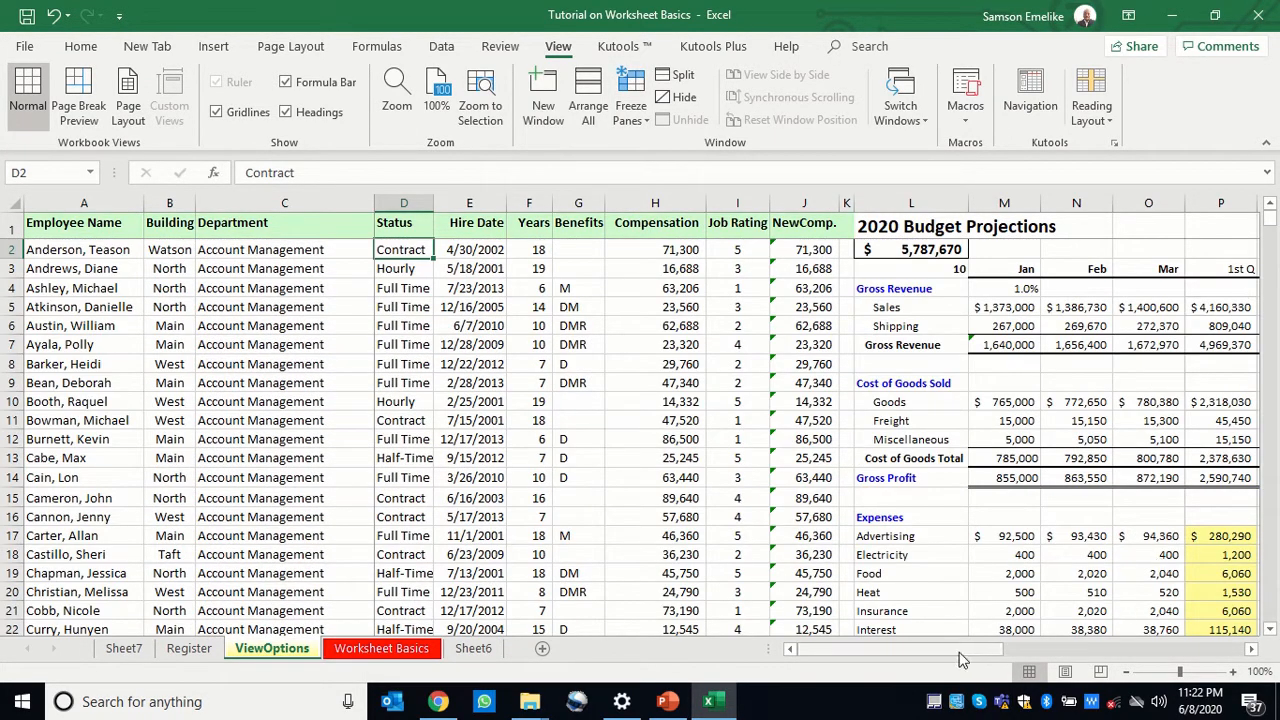
pyautogui.moveTo(995, 649); pyautogui.dragTo(951, 650)
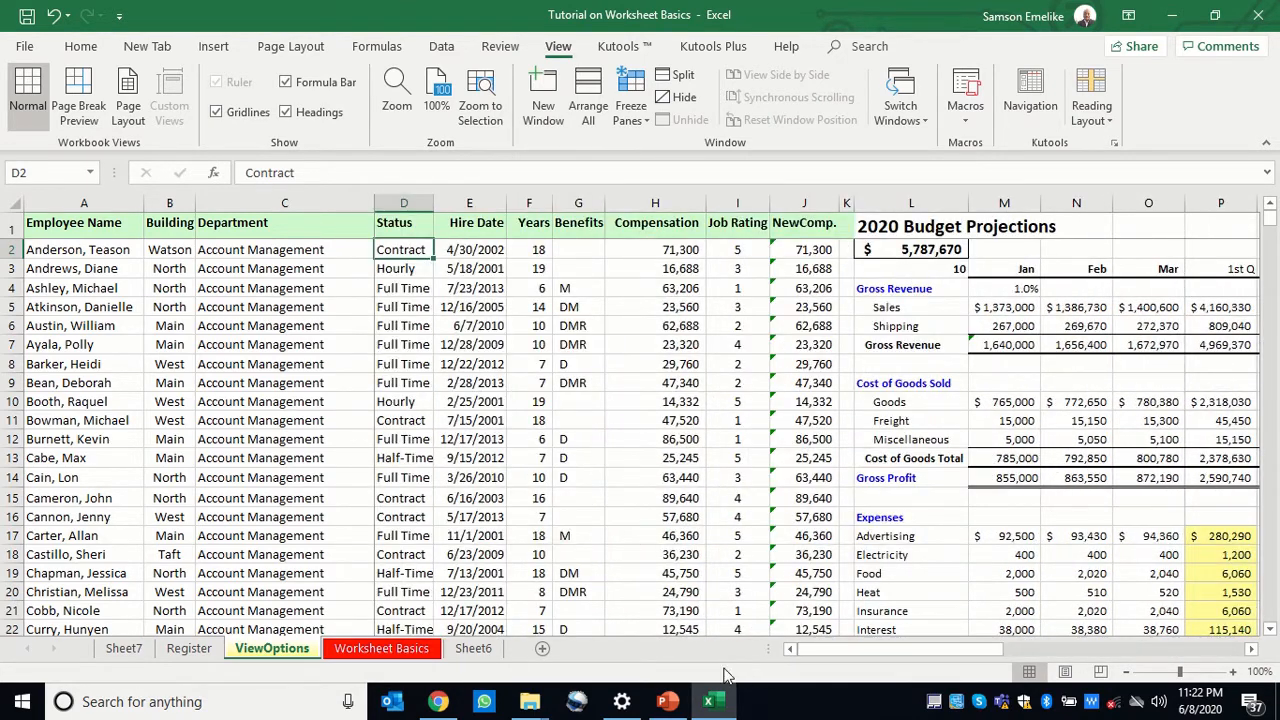
pyautogui.click(636, 111)
pyautogui.click(680, 138)
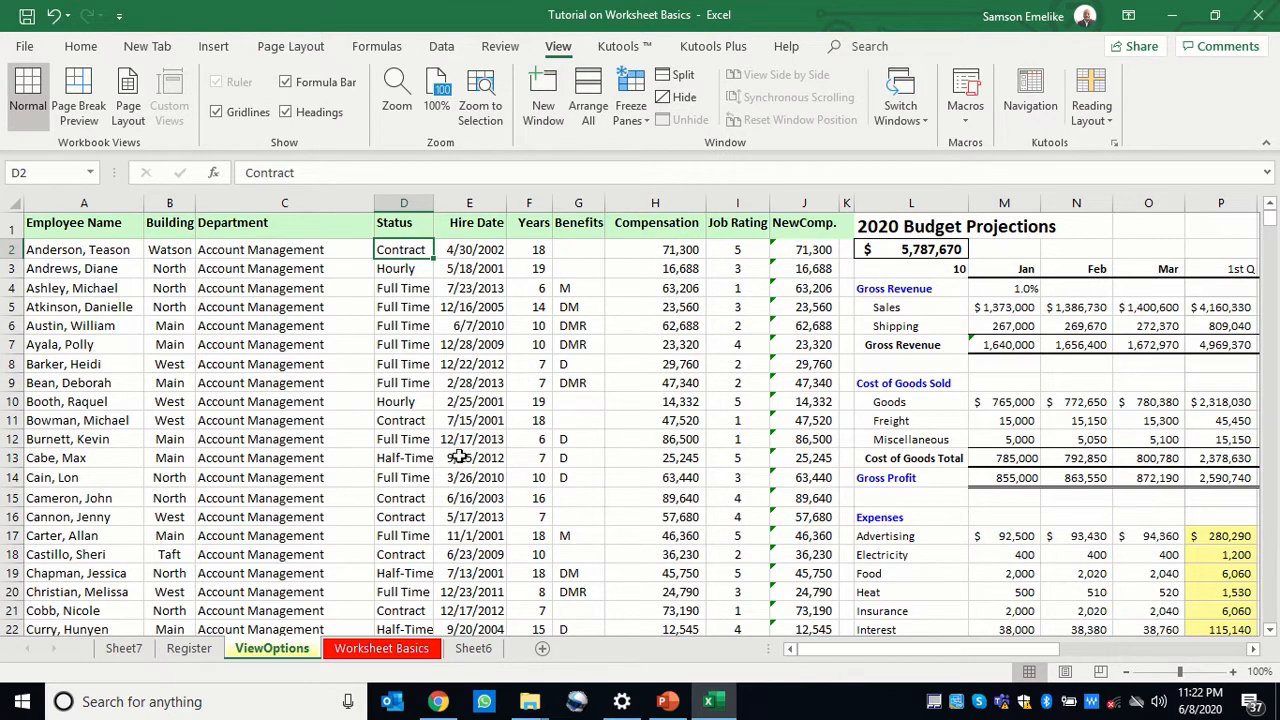
# Fill row 8 of the ViewOptions sheet with the standard orange color
pyautogui.click(8, 364)
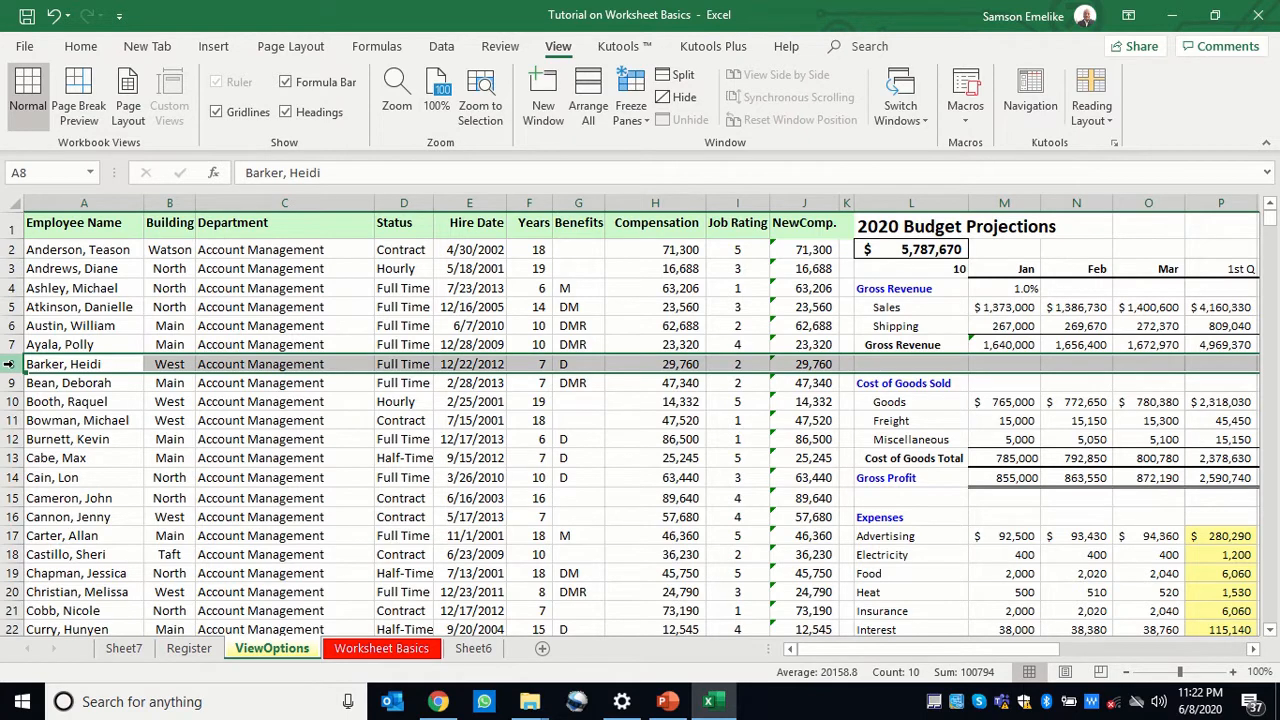
pyautogui.click(81, 46)
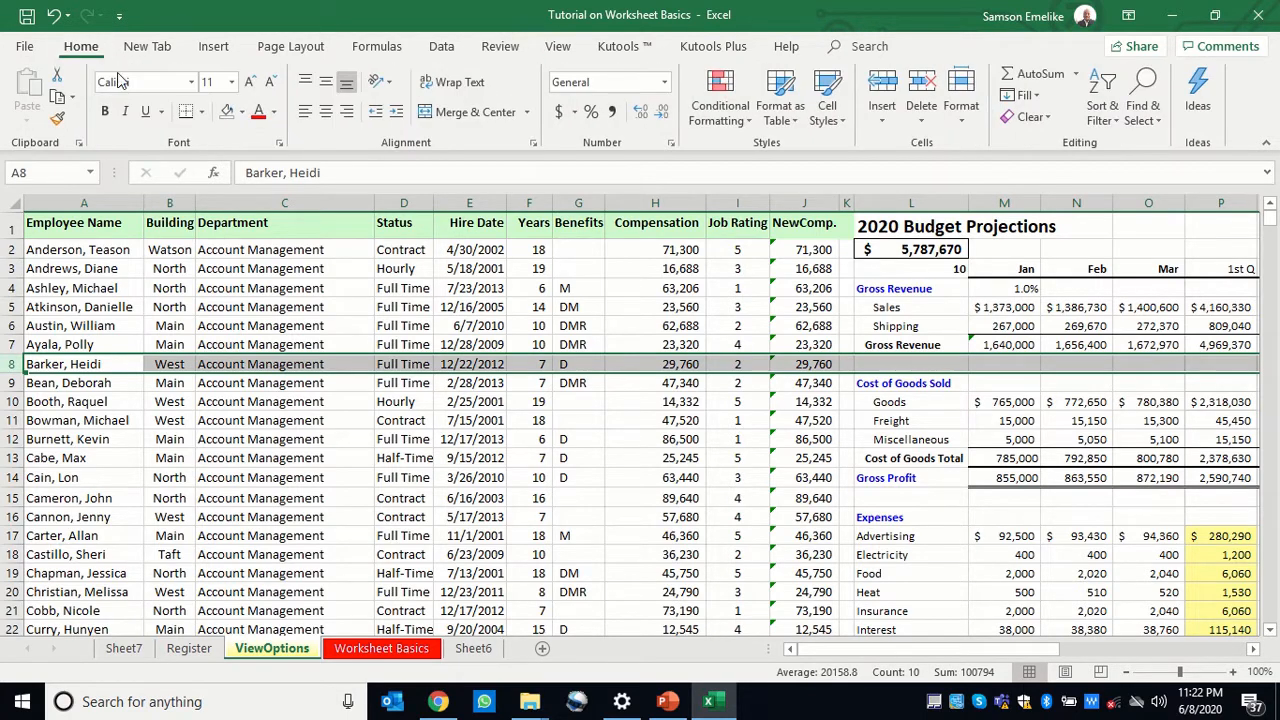
pyautogui.click(241, 112)
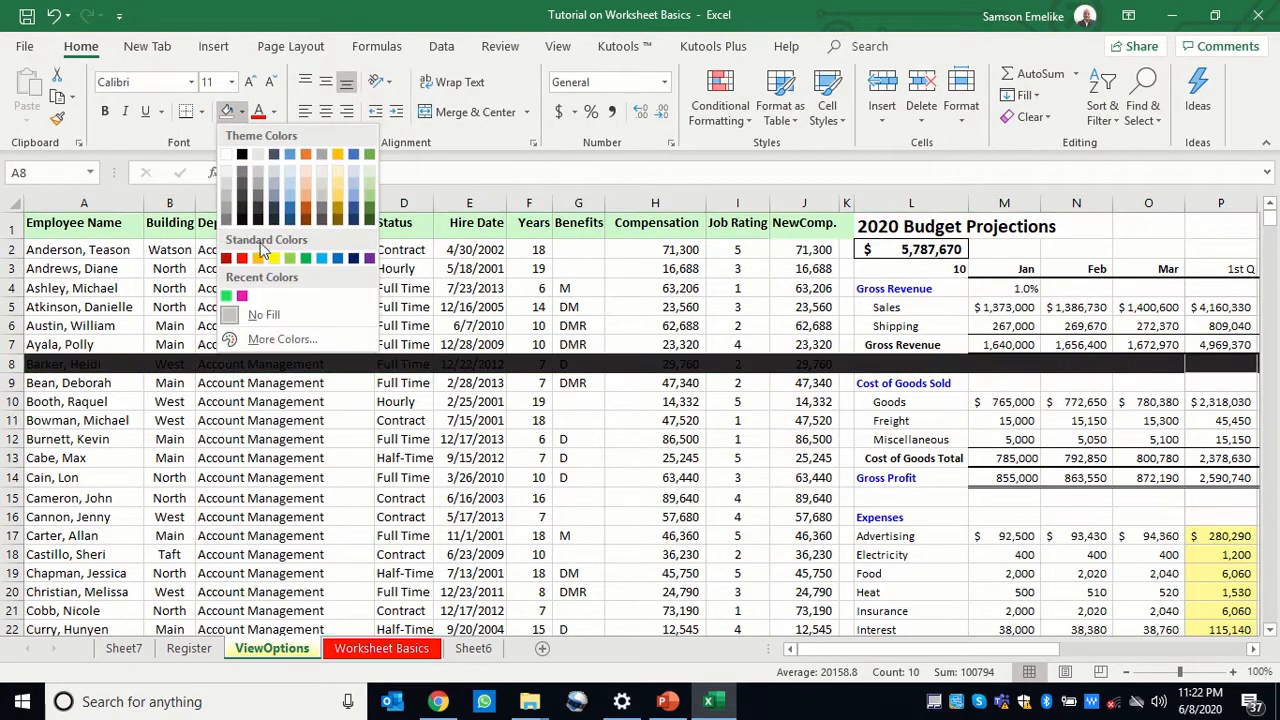
pyautogui.click(258, 259)
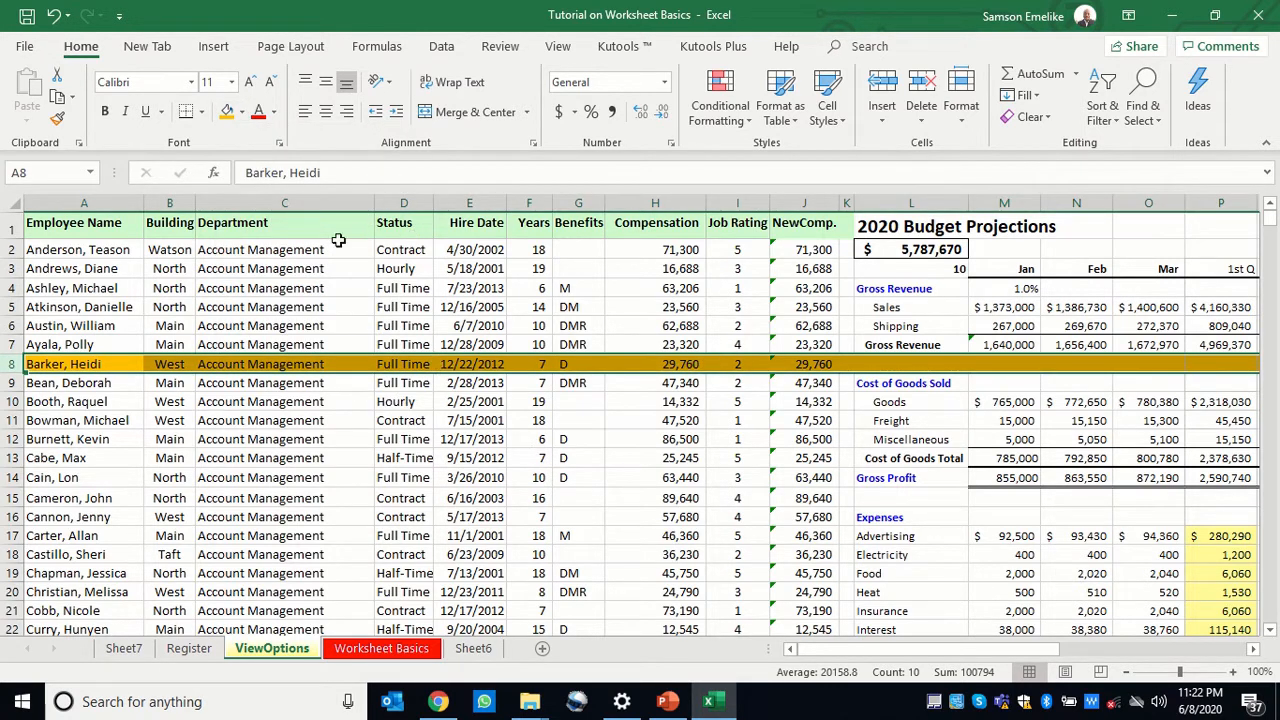
pyautogui.click(428, 390)
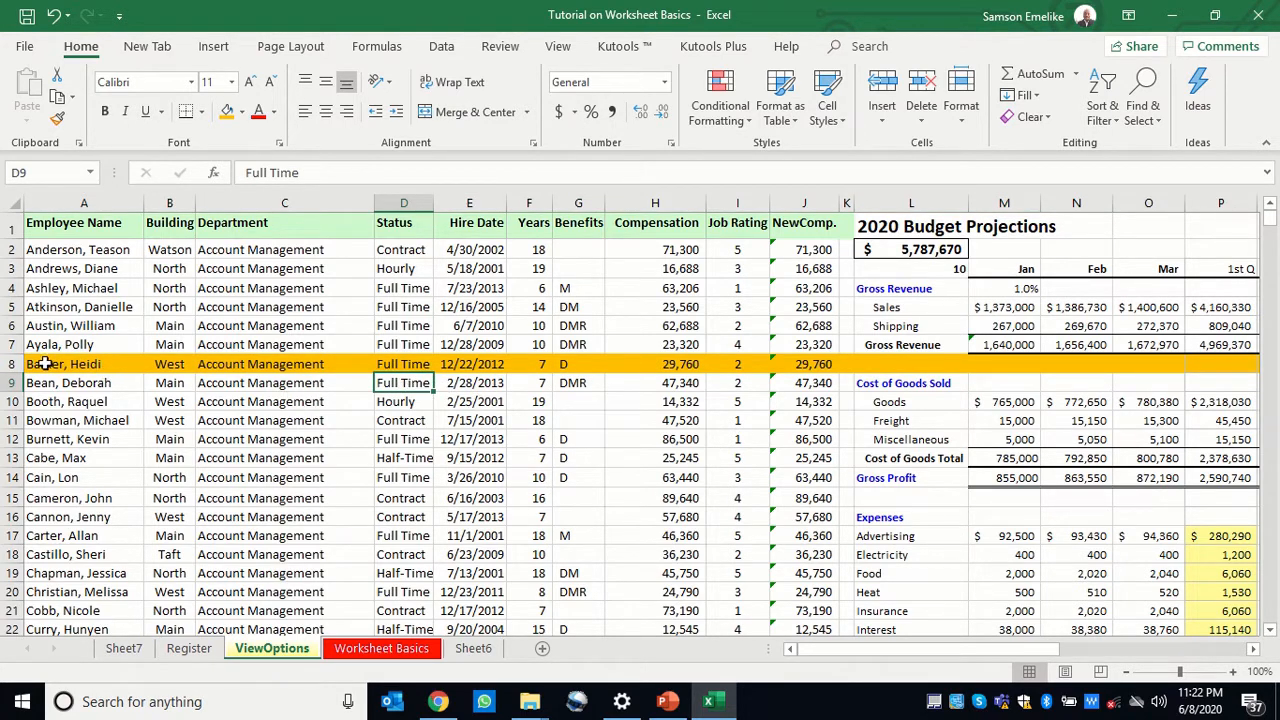
# Bring the orange row 8 to the top of the visible ViewOptions data and freeze it as the top row
pyautogui.click(12, 364)
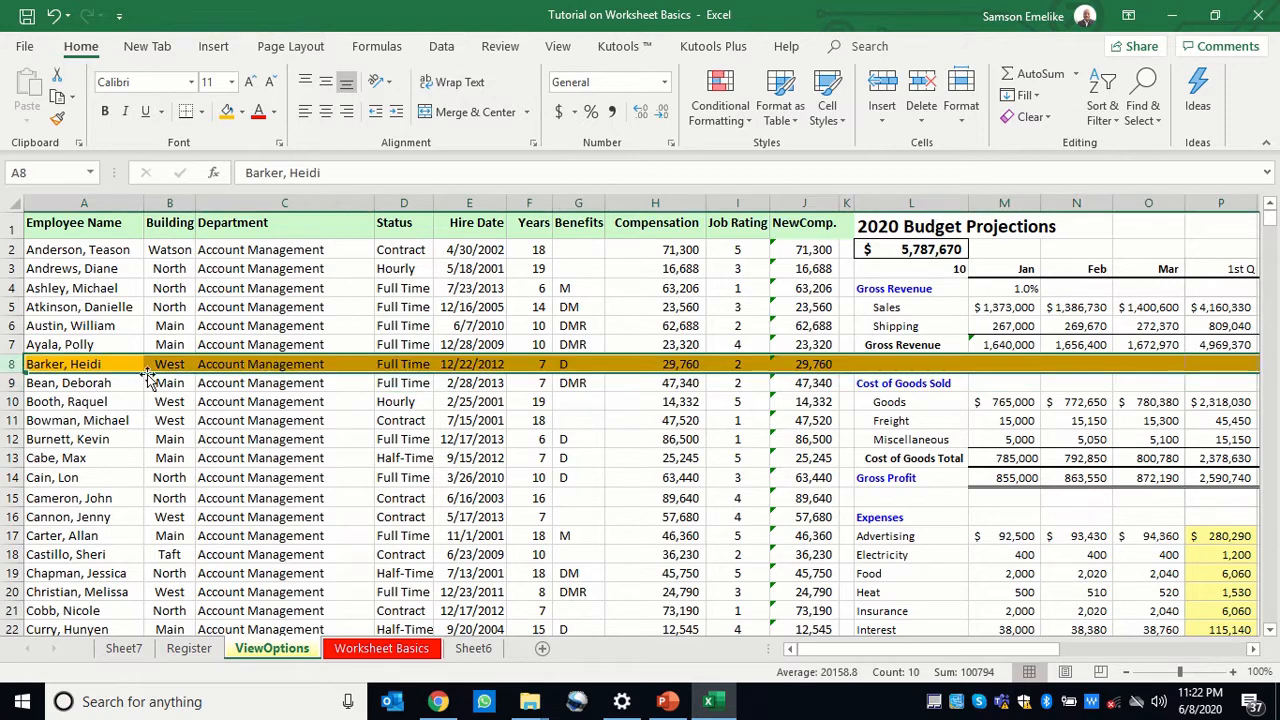
pyautogui.click(820, 472)
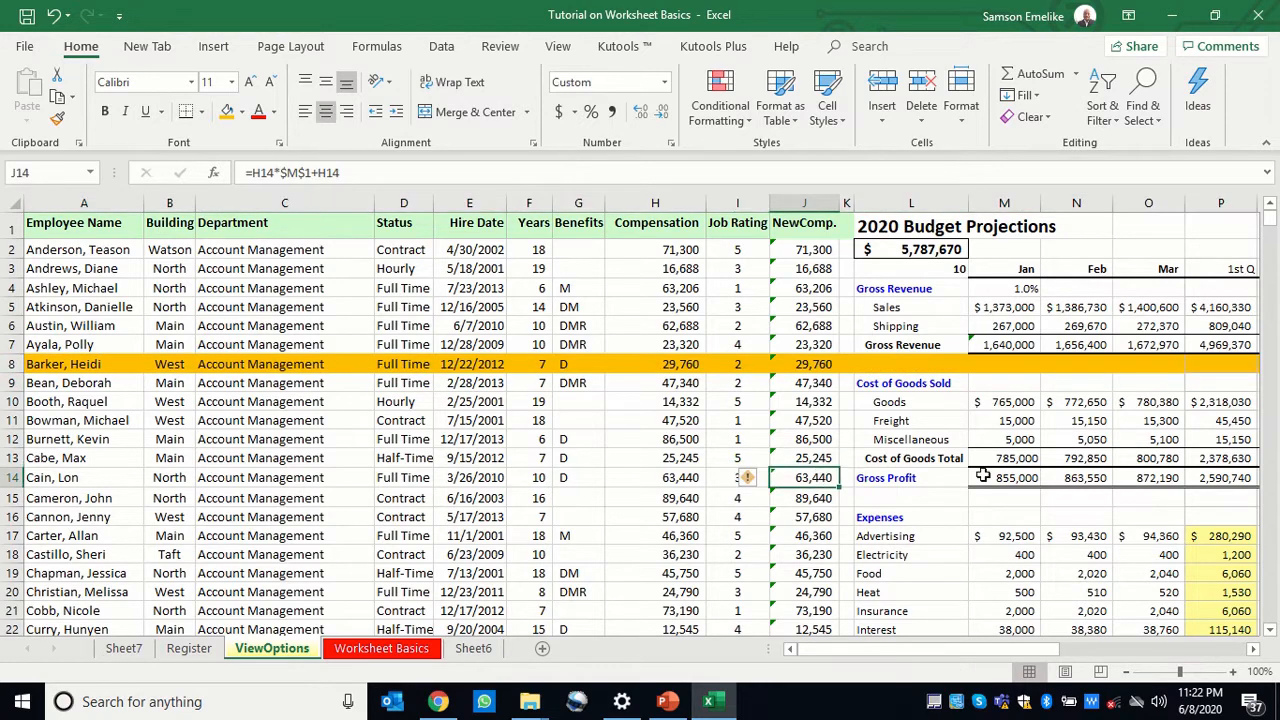
pyautogui.click(1272, 632)
pyautogui.click(1272, 632)
pyautogui.click(1272, 632)
pyautogui.click(1272, 632)
pyautogui.click(1272, 632)
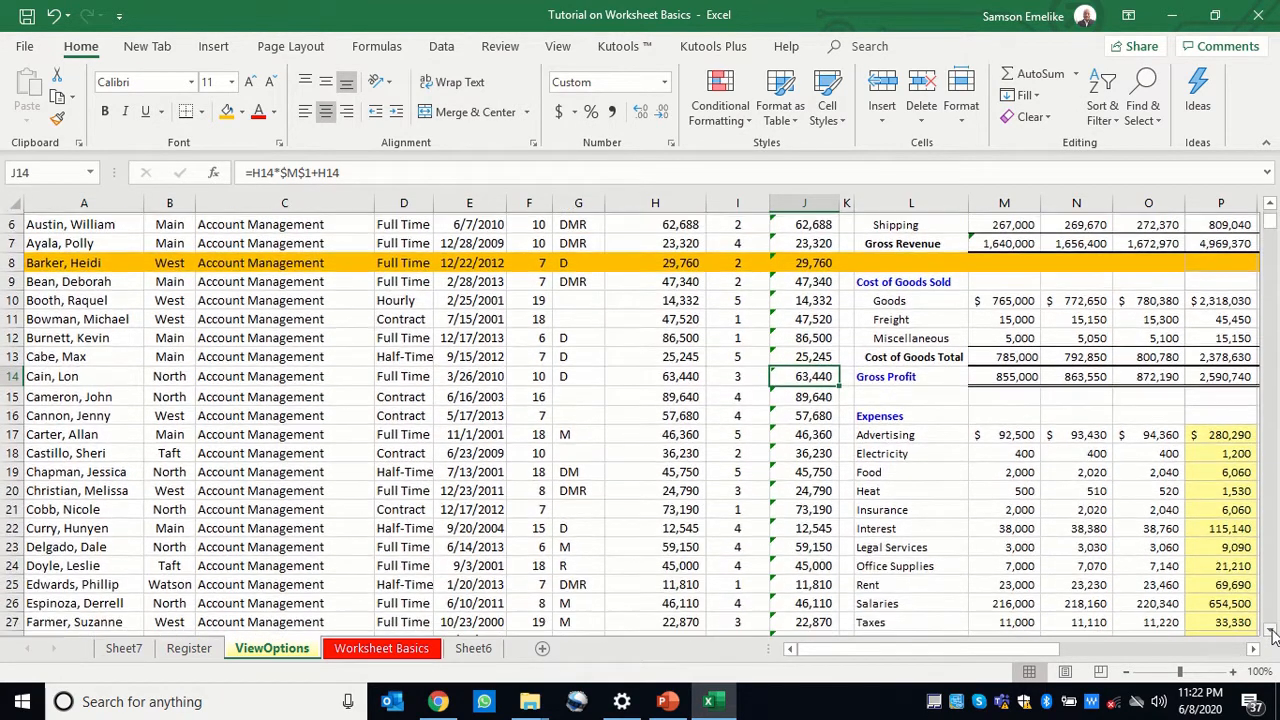
pyautogui.click(1272, 632)
pyautogui.click(1272, 632)
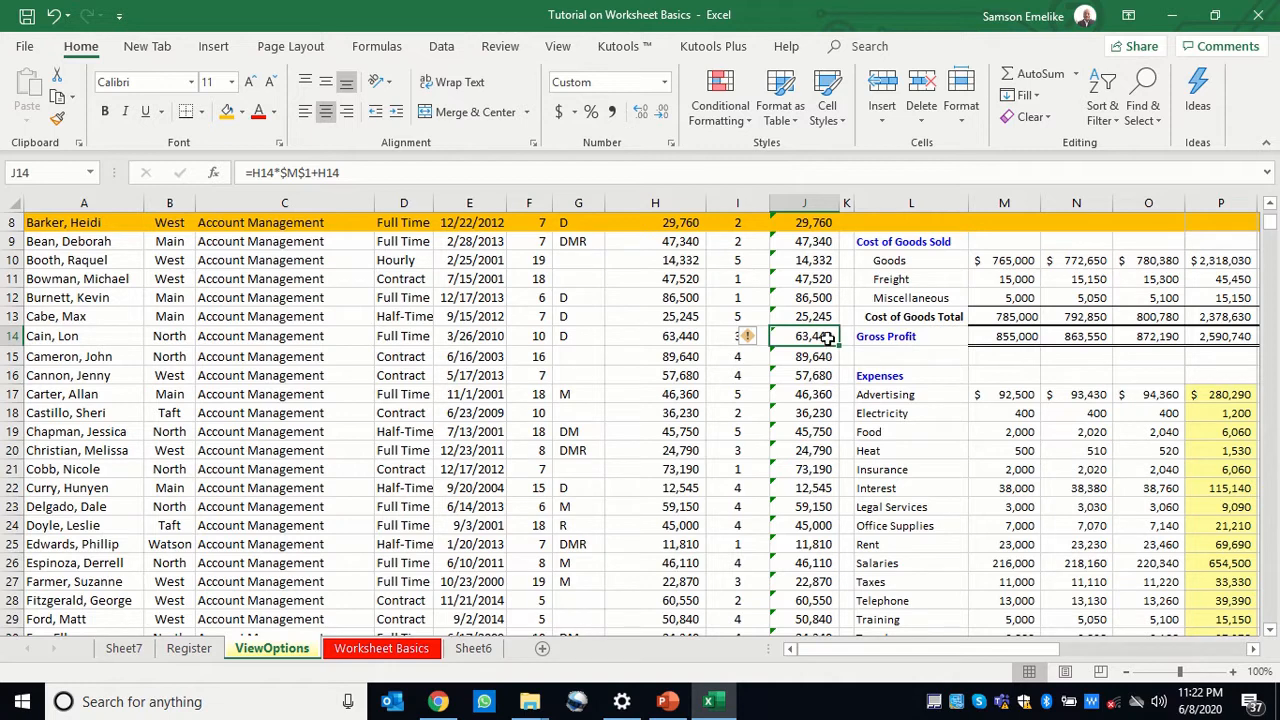
pyautogui.click(559, 48)
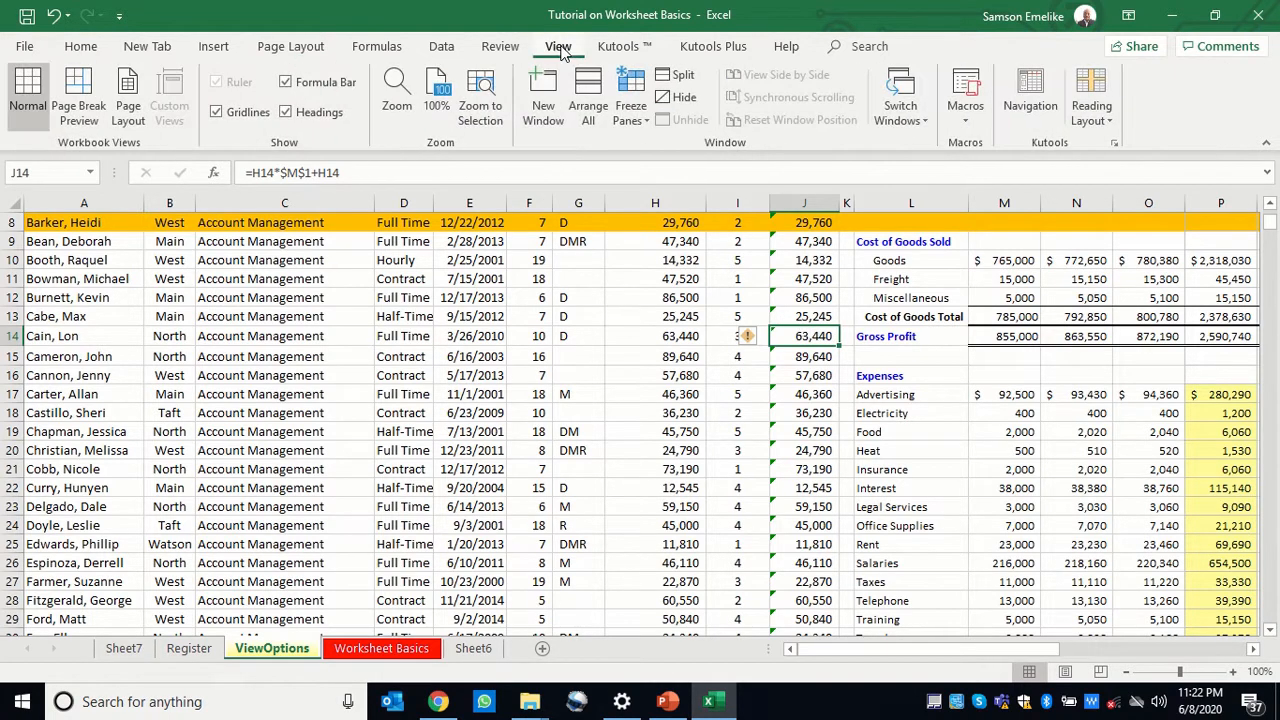
pyautogui.click(642, 112)
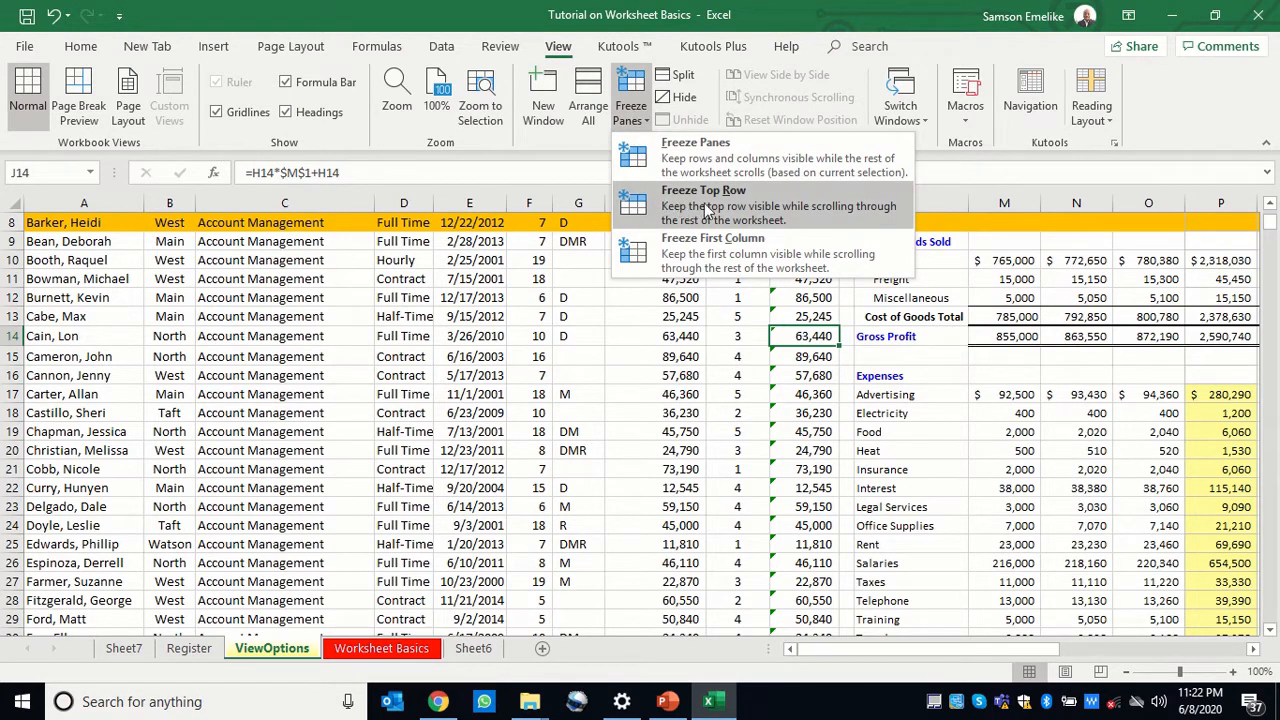
pyautogui.click(741, 208)
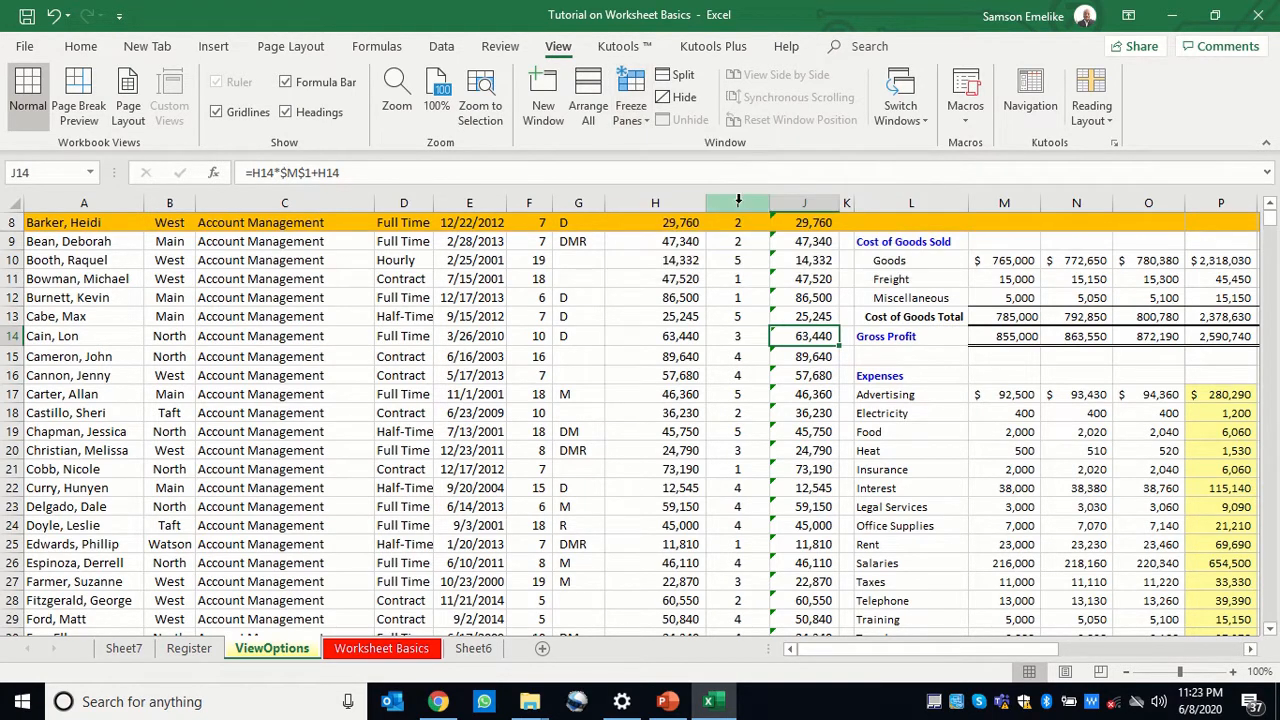
# Test the frozen row 8 against the rows further down the list, and unfreeze the panes
pyautogui.scroll(-20, 697, 345)
pyautogui.scroll(-20, 697, 345)
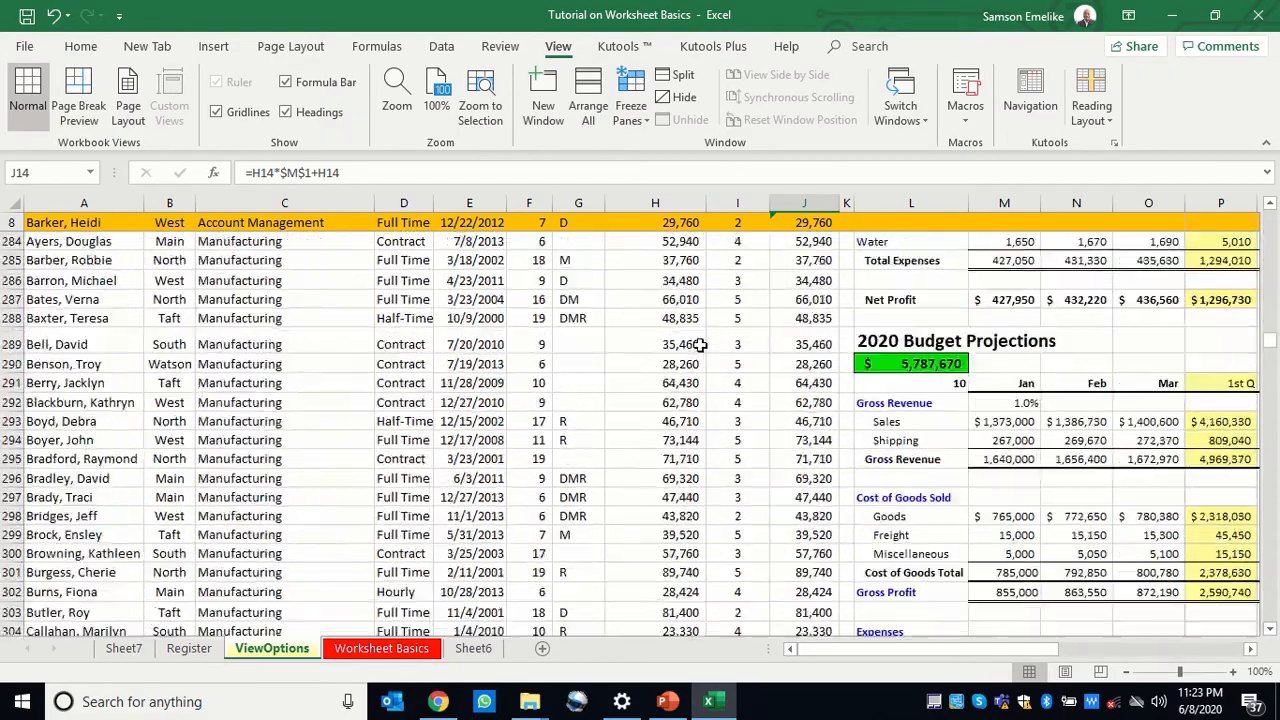
pyautogui.scroll(20, 697, 345)
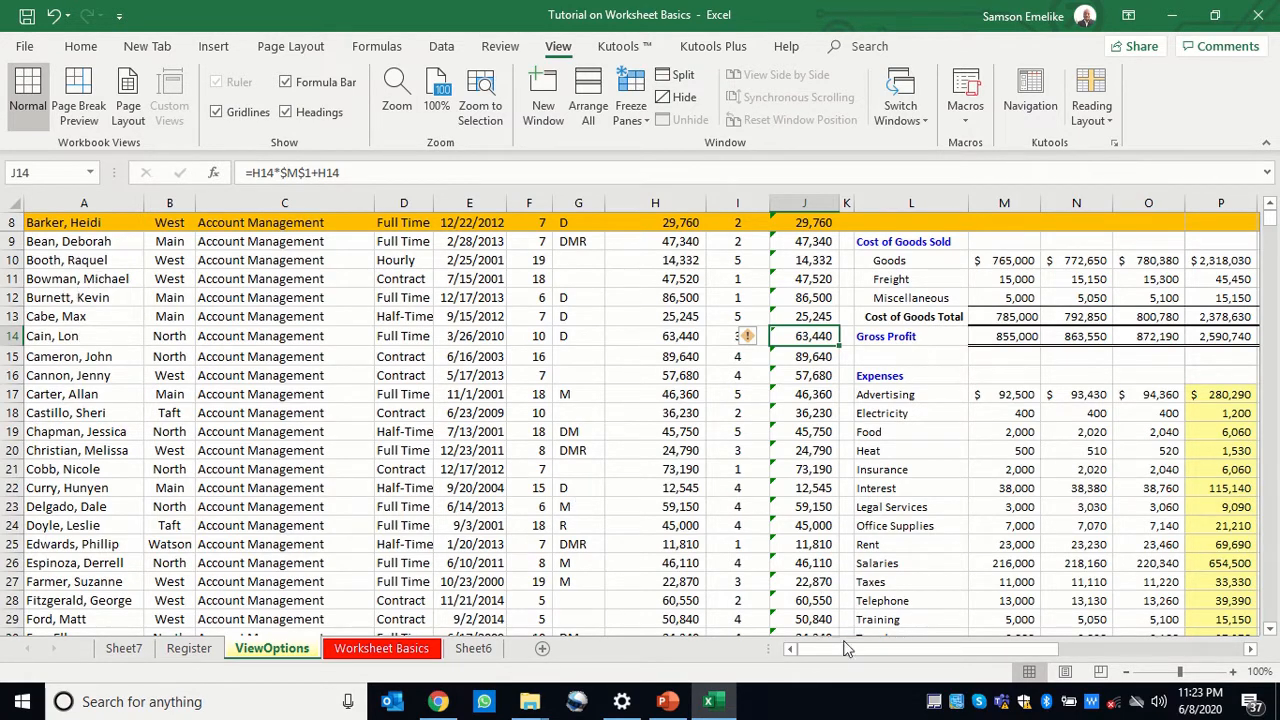
pyautogui.moveTo(843, 649); pyautogui.dragTo(793, 661)
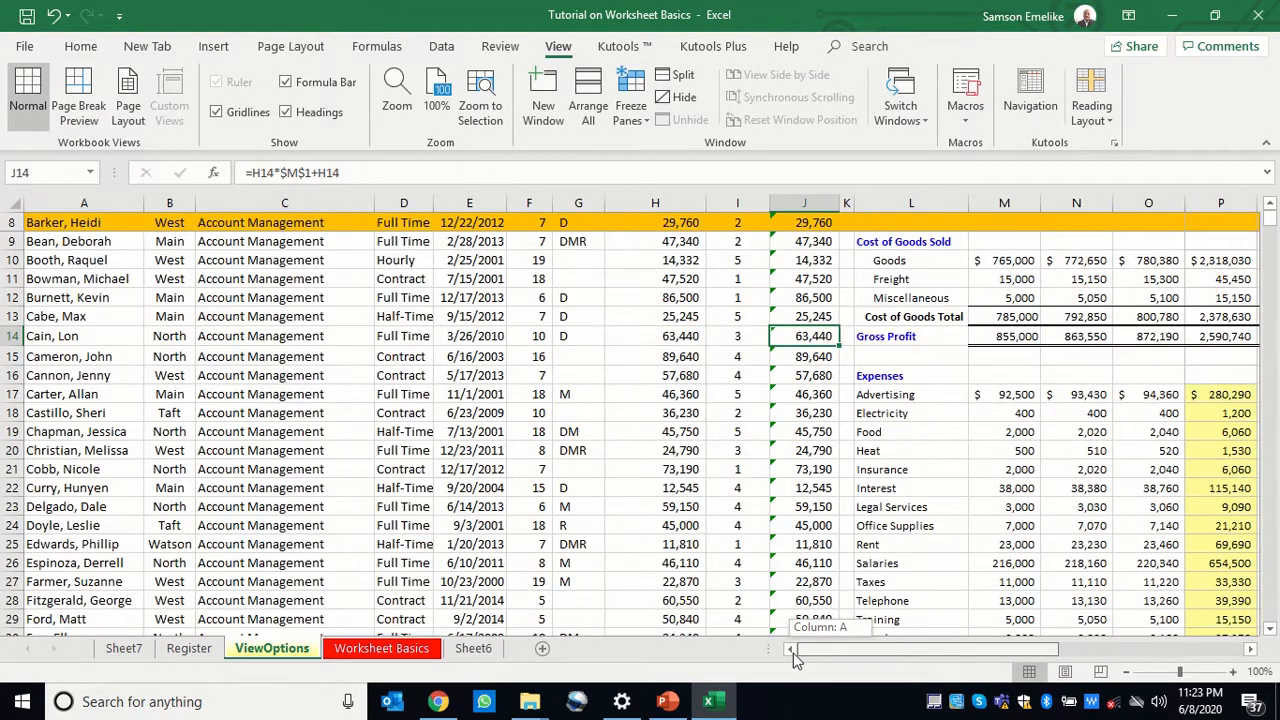
pyautogui.click(636, 125)
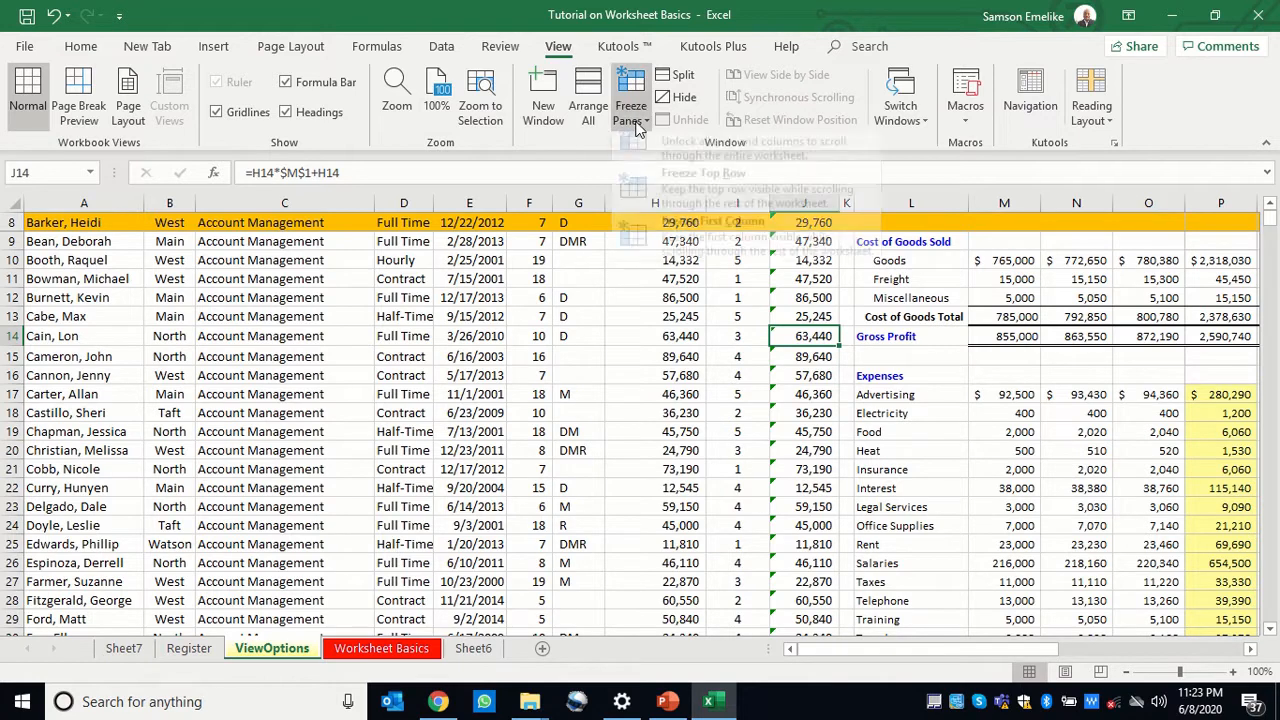
pyautogui.click(638, 155)
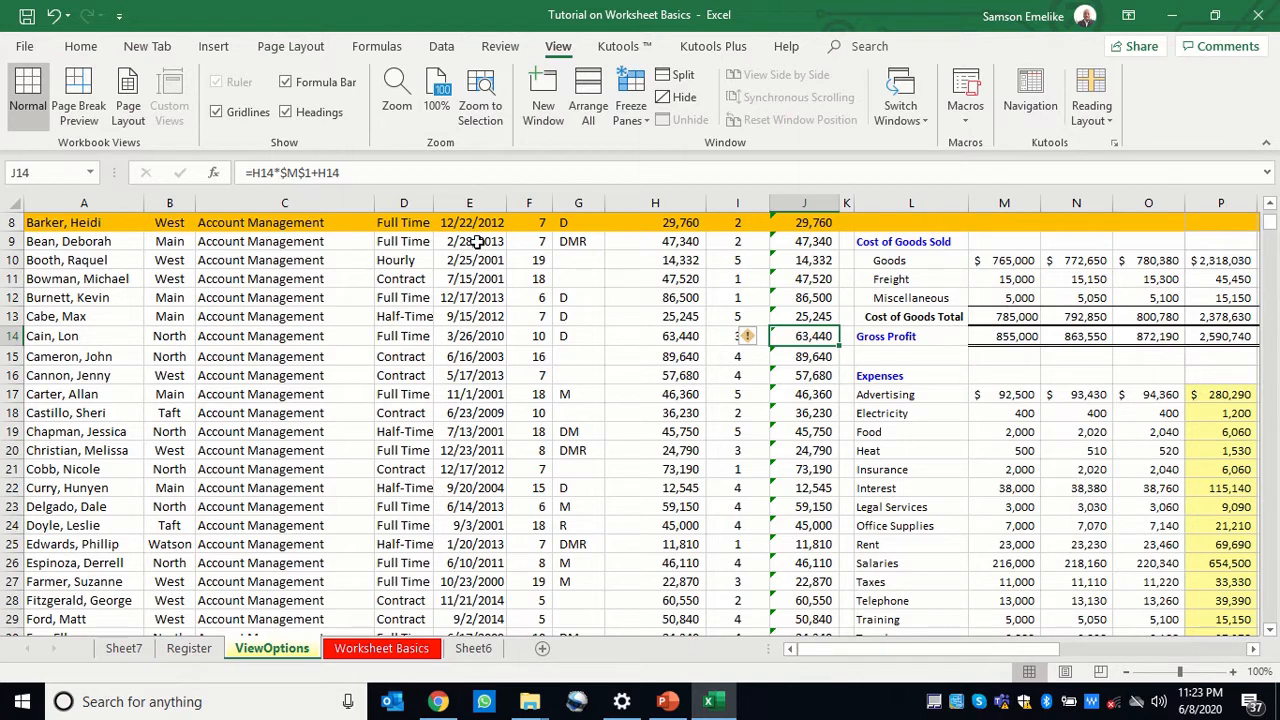
# Make the hire date column E the first visible column, freeze it as the first column and test the lock
pyautogui.click(478, 203)
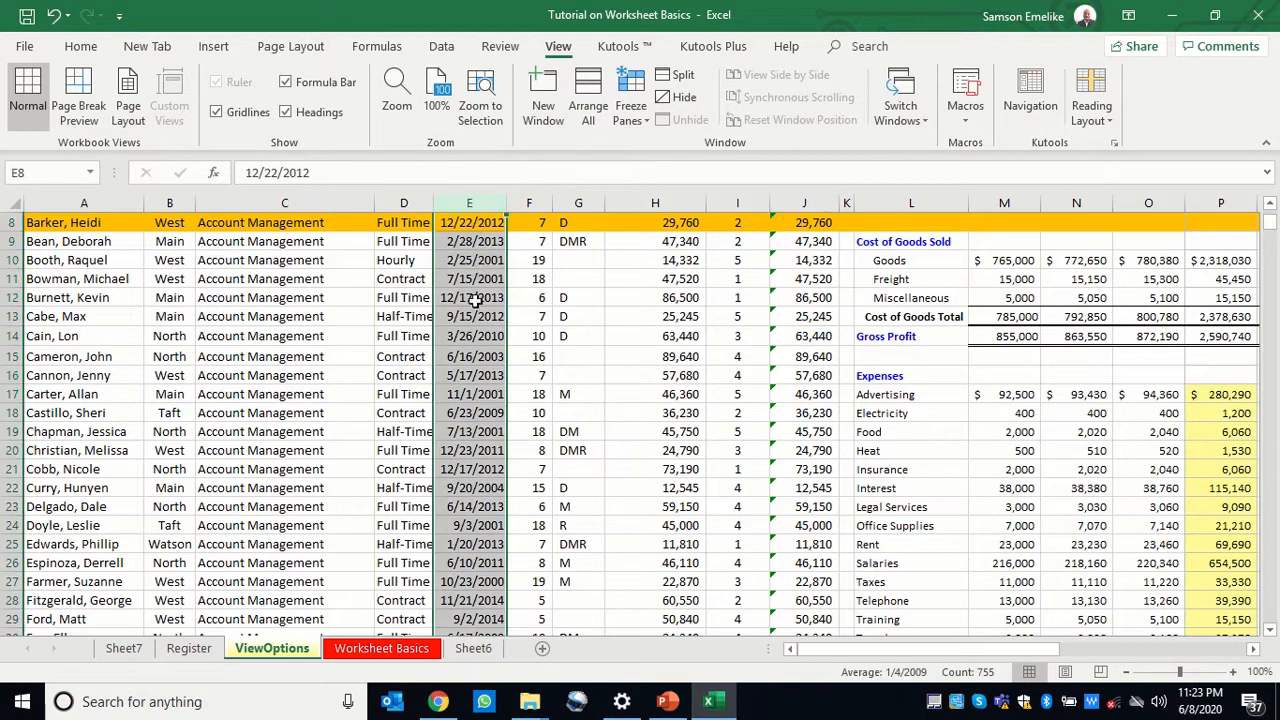
pyautogui.click(1252, 652)
pyautogui.click(1252, 652)
pyautogui.click(1252, 652)
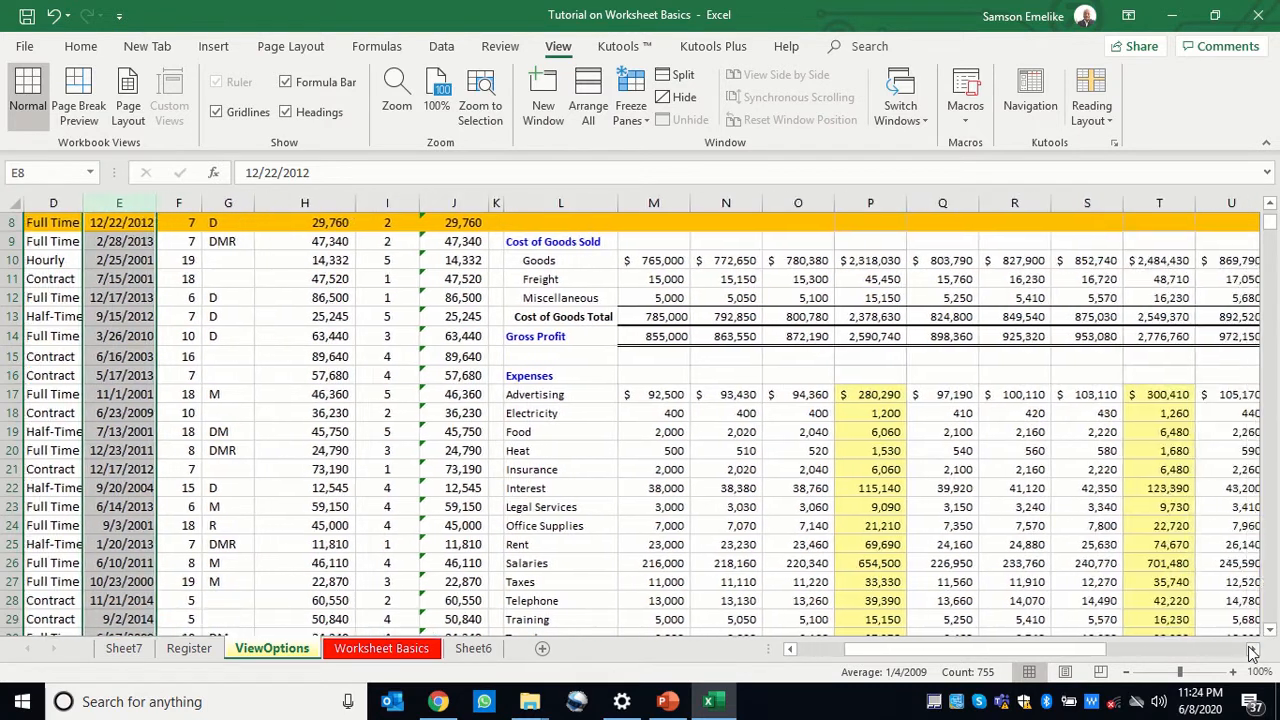
pyautogui.click(1252, 652)
pyautogui.click(368, 394)
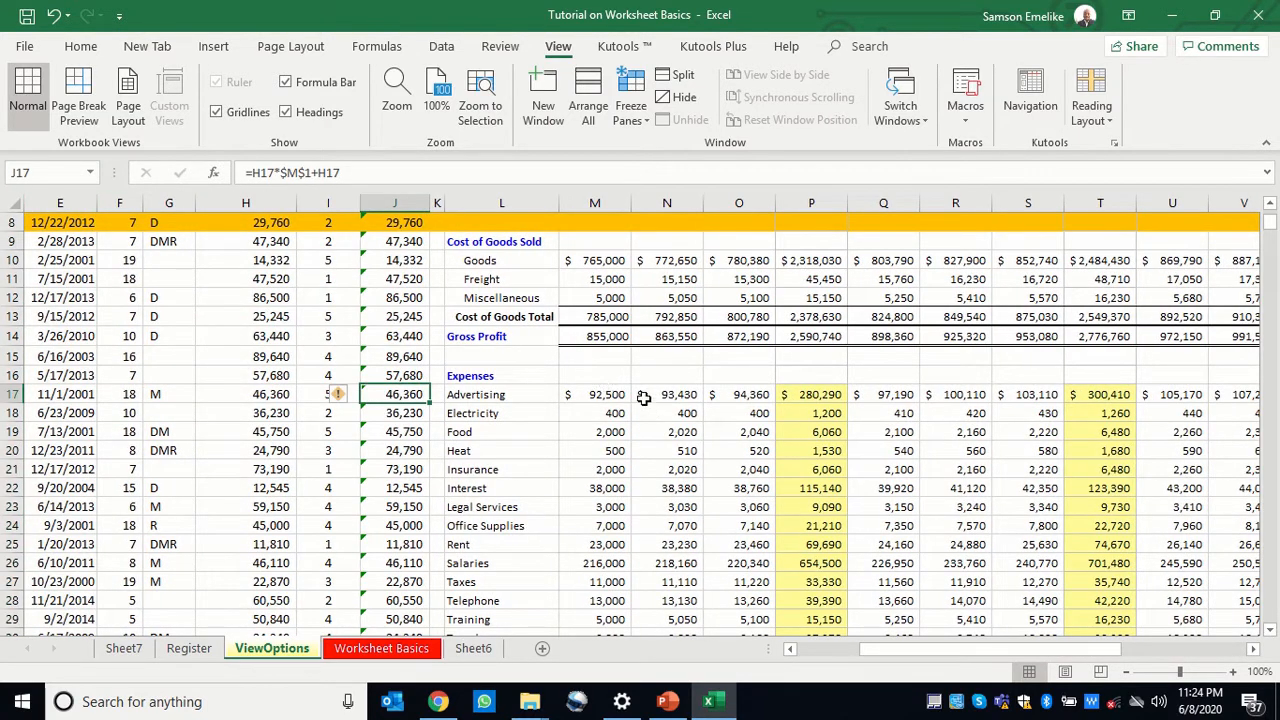
pyautogui.click(705, 371)
pyautogui.click(610, 316)
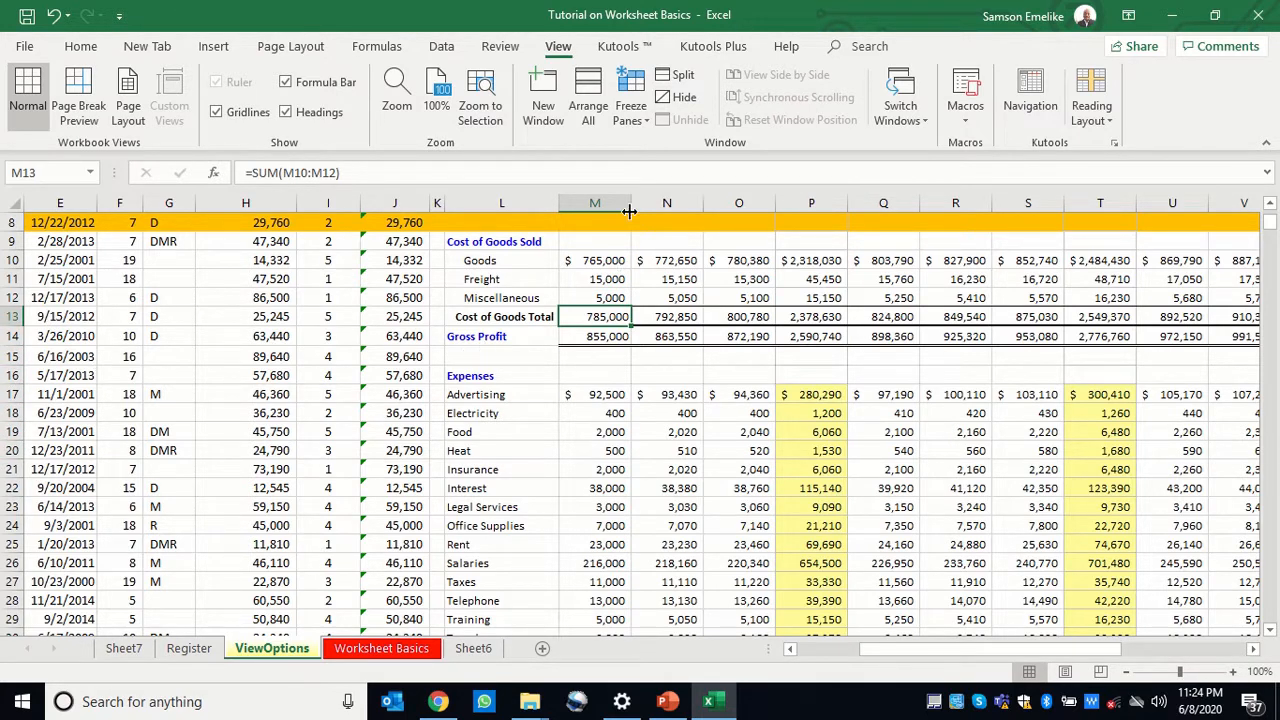
pyautogui.click(641, 118)
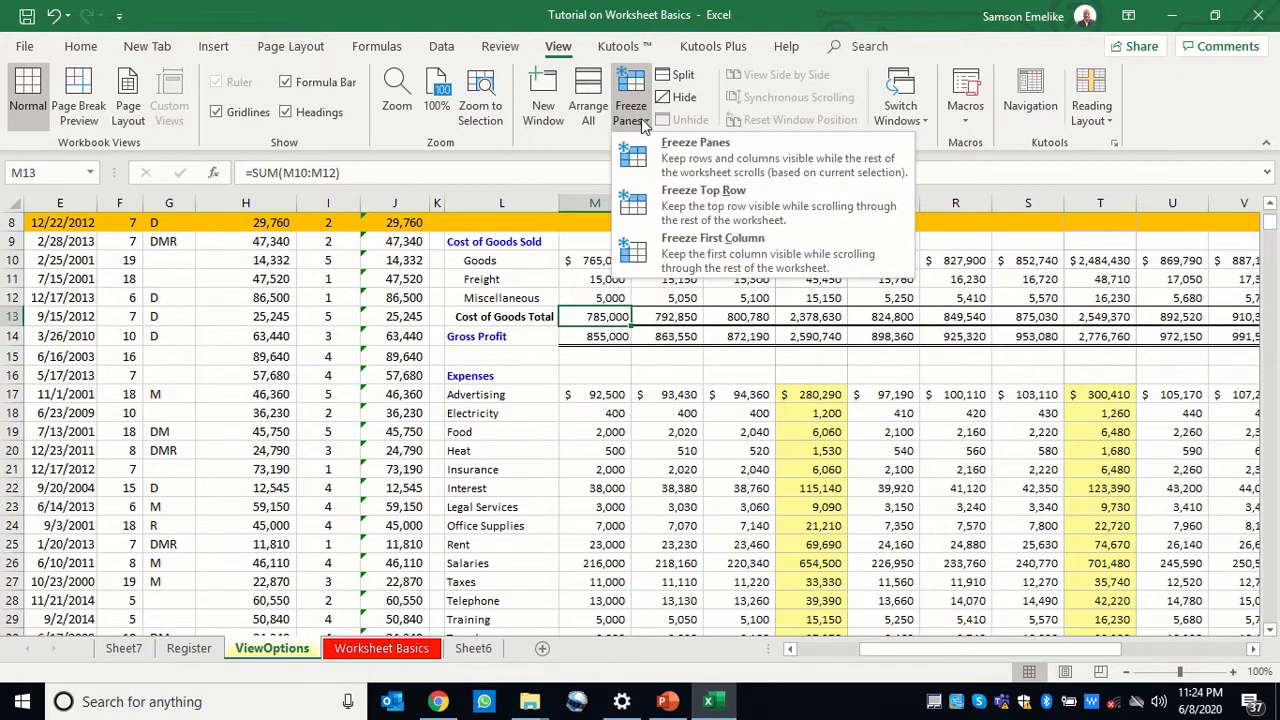
pyautogui.click(643, 258)
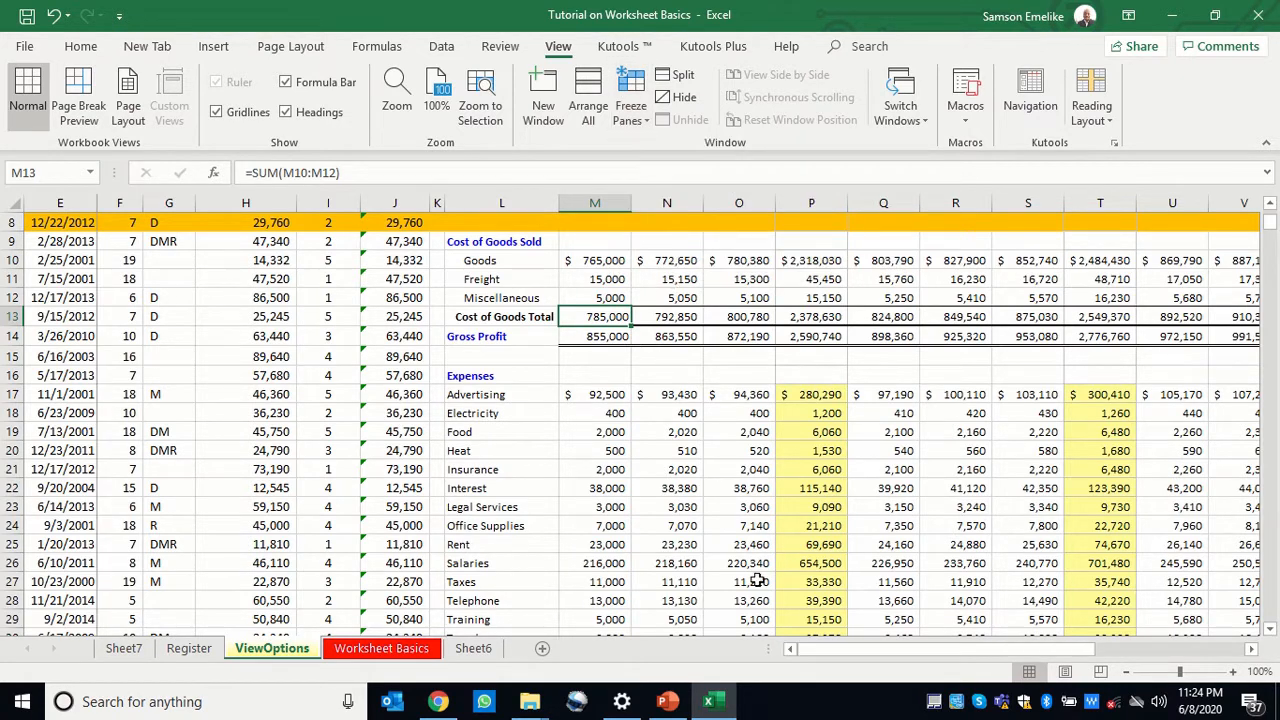
pyautogui.moveTo(833, 654); pyautogui.dragTo(793, 656)
# Move the Register sheet to the end of the workbook without creating a copy
pyautogui.click(190, 651)
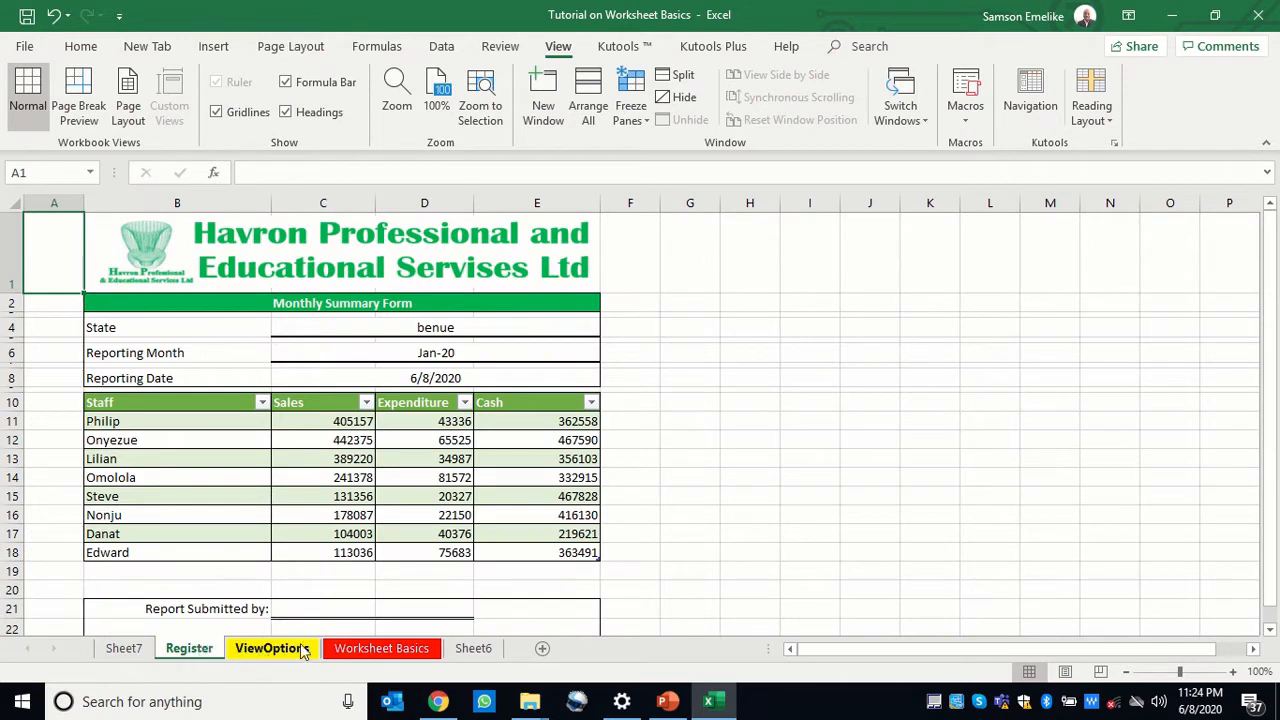
pyautogui.rightClick(193, 651)
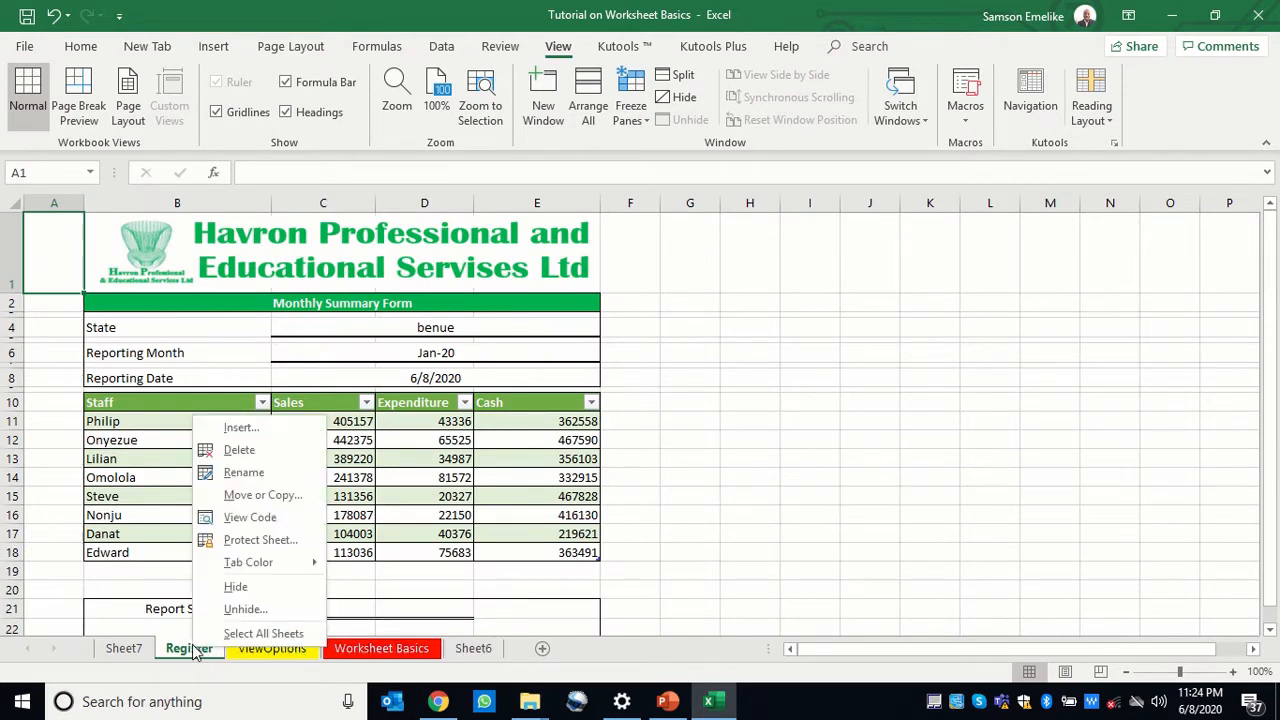
pyautogui.click(256, 494)
pyautogui.click(170, 516)
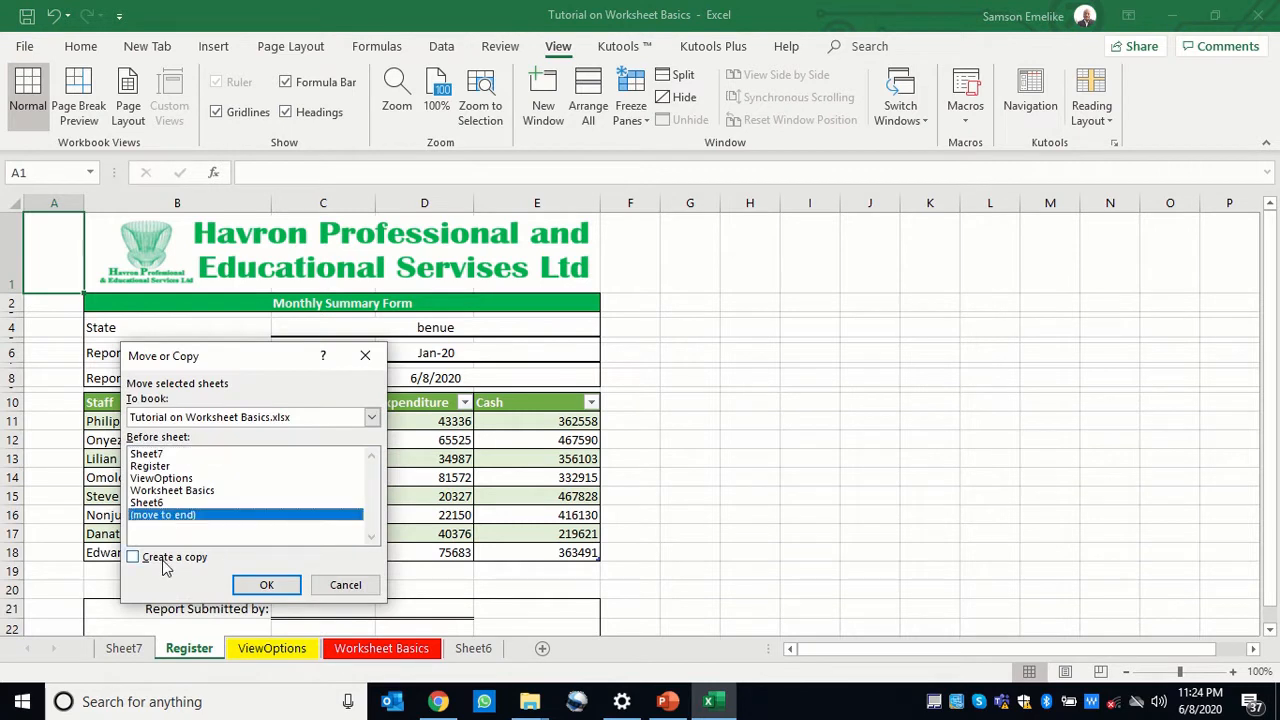
pyautogui.click(268, 586)
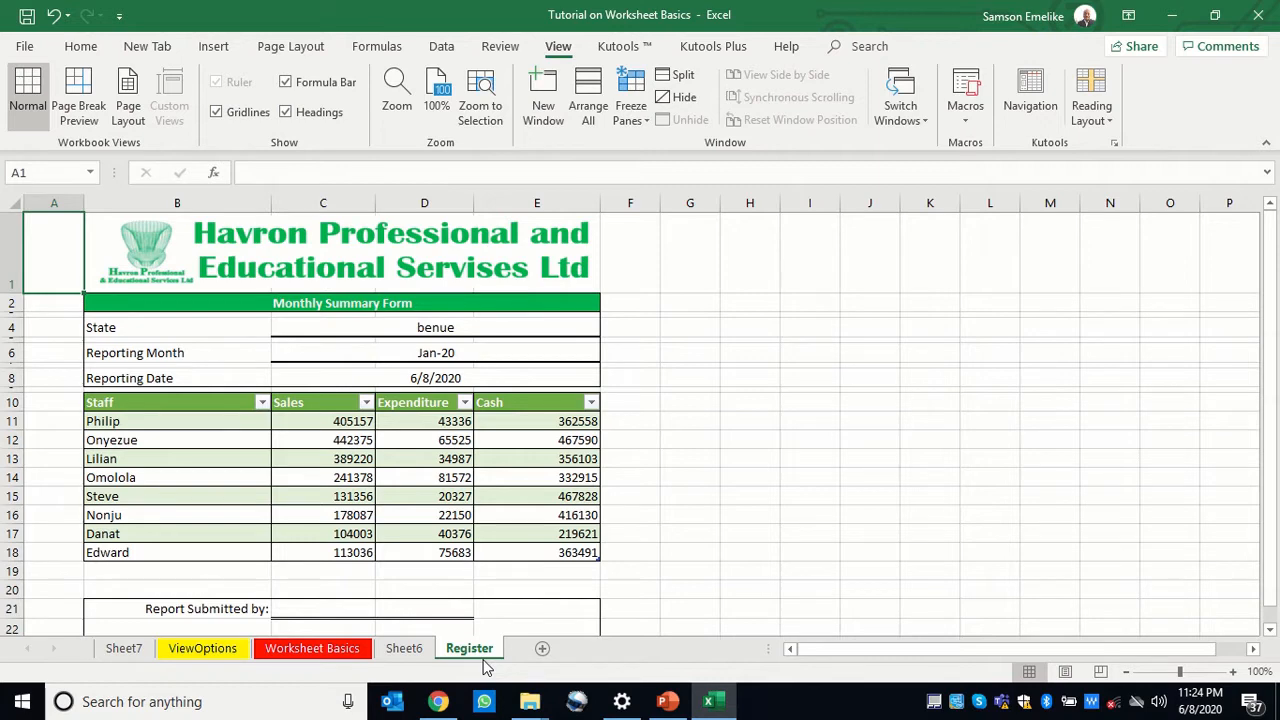
# Add six blank worksheets after the Register sheet and widen the sheet tab area to show them all
pyautogui.click(543, 651)
pyautogui.click(602, 652)
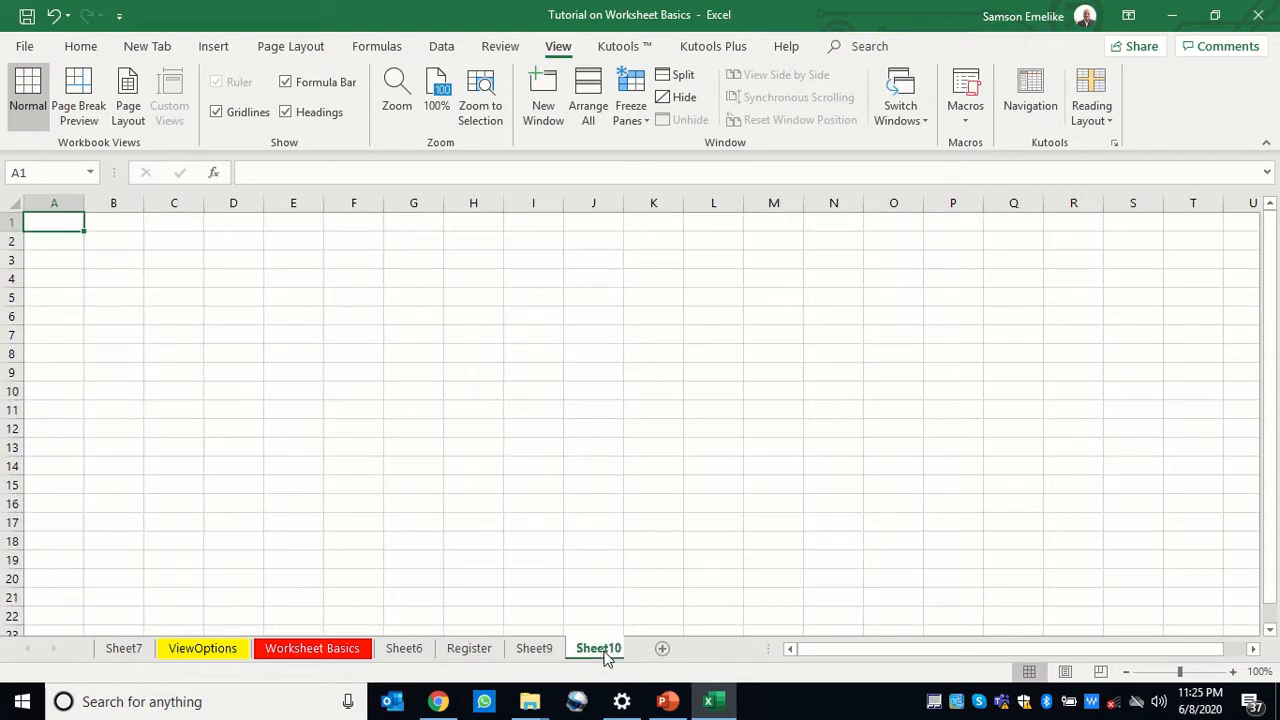
pyautogui.click(670, 650)
pyautogui.click(740, 650)
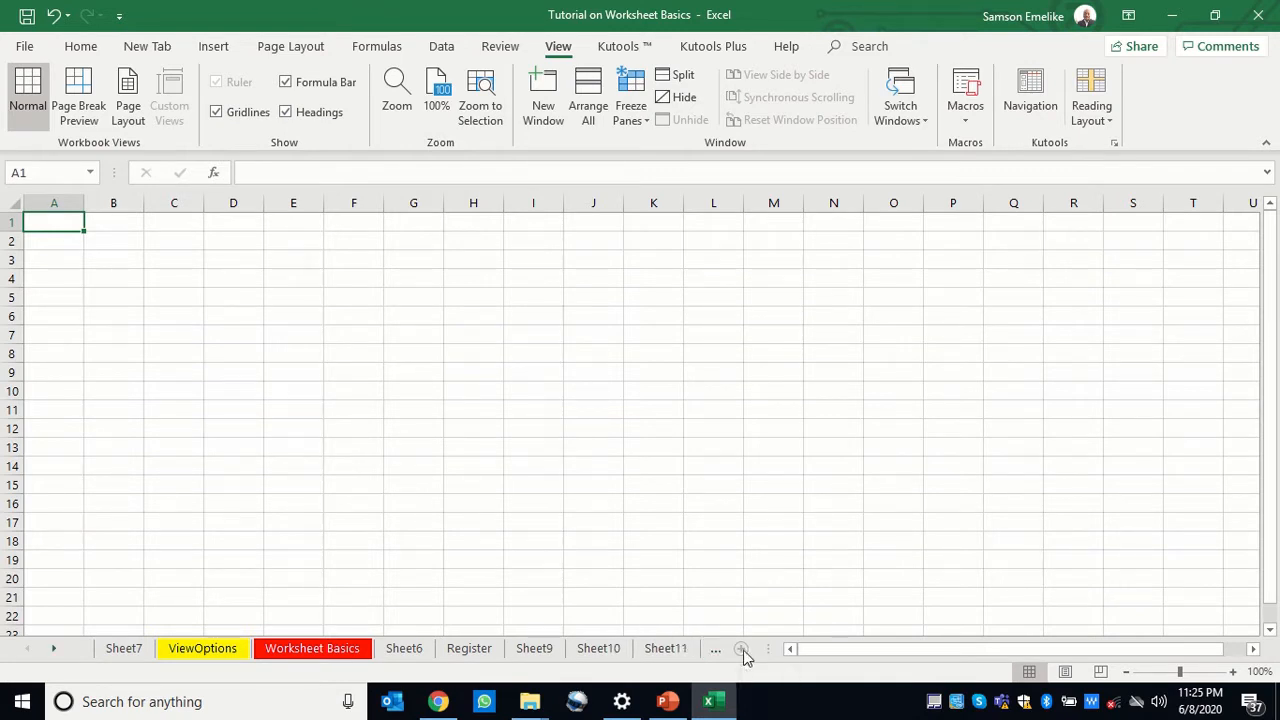
pyautogui.moveTo(768, 648); pyautogui.dragTo(1143, 638)
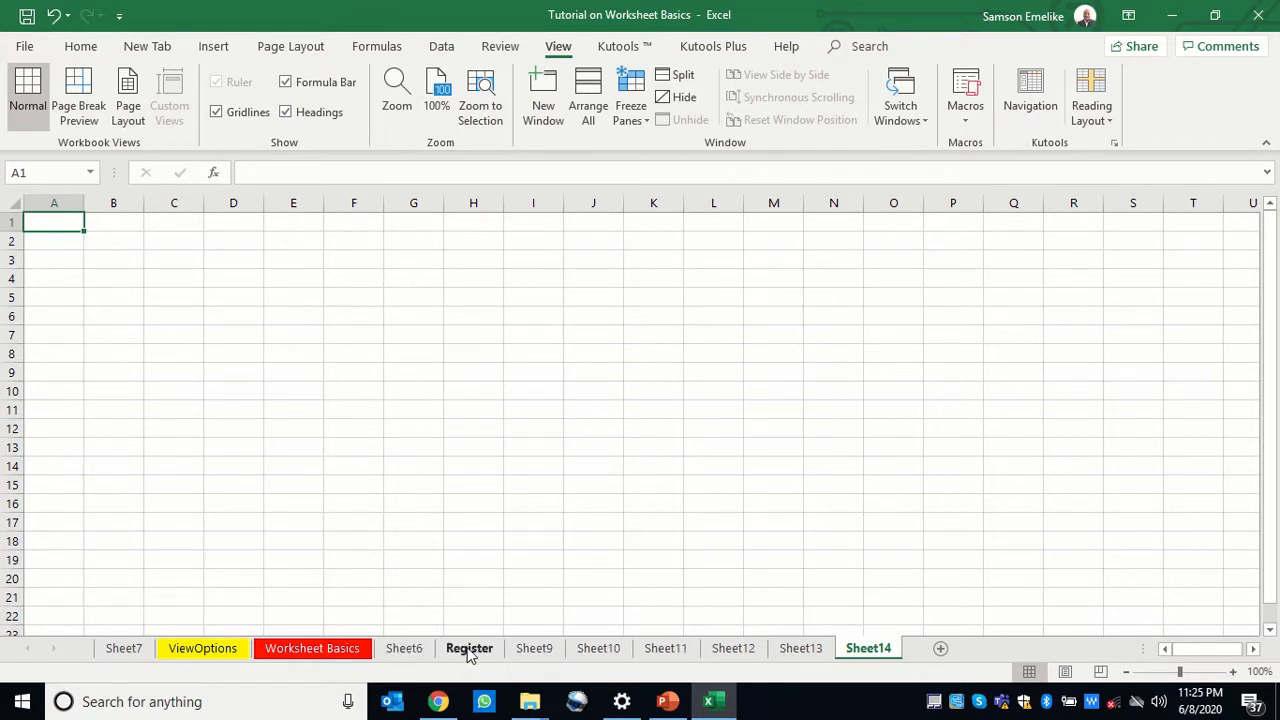
# Delete the blank worksheet Sheet6
pyautogui.click(406, 650)
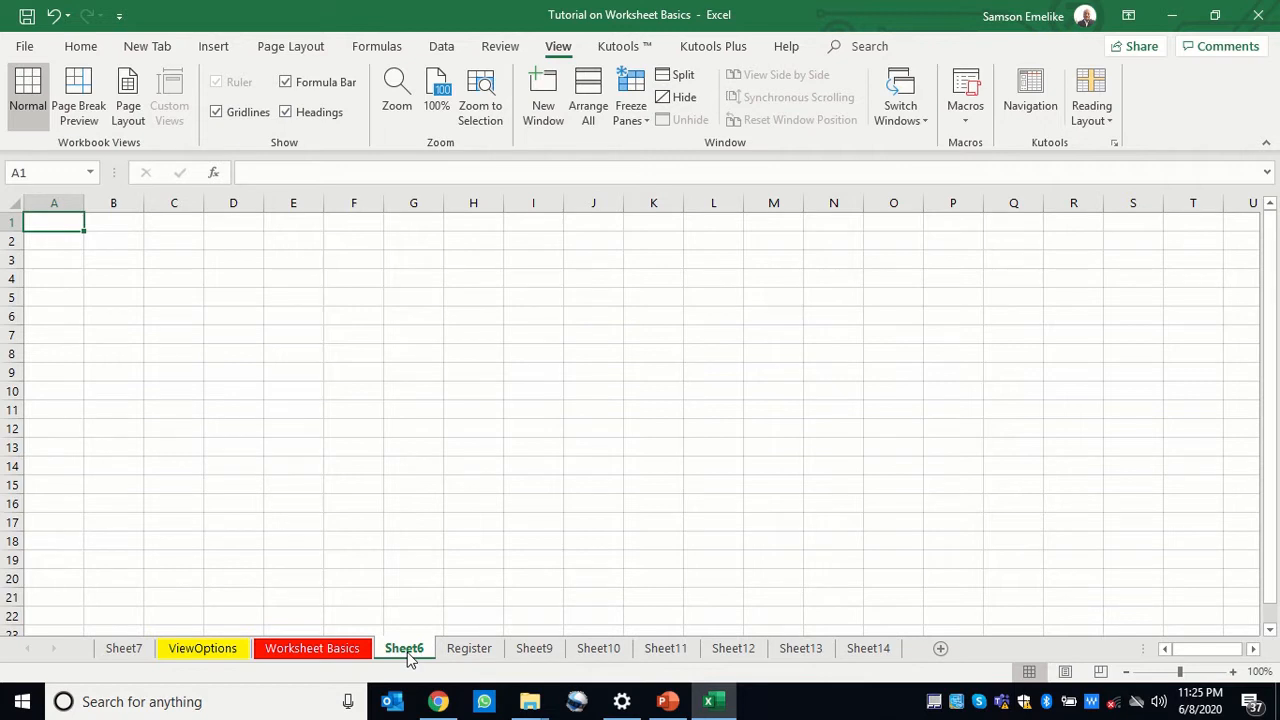
pyautogui.rightClick(408, 657)
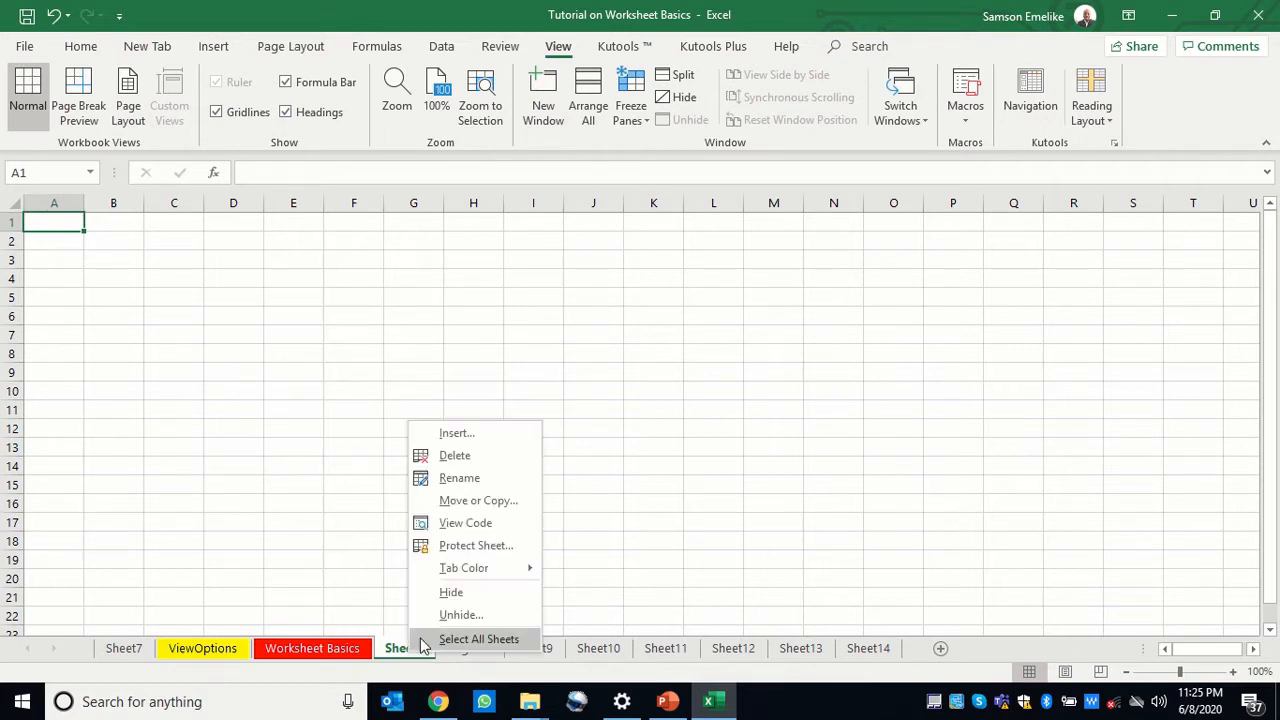
pyautogui.click(459, 459)
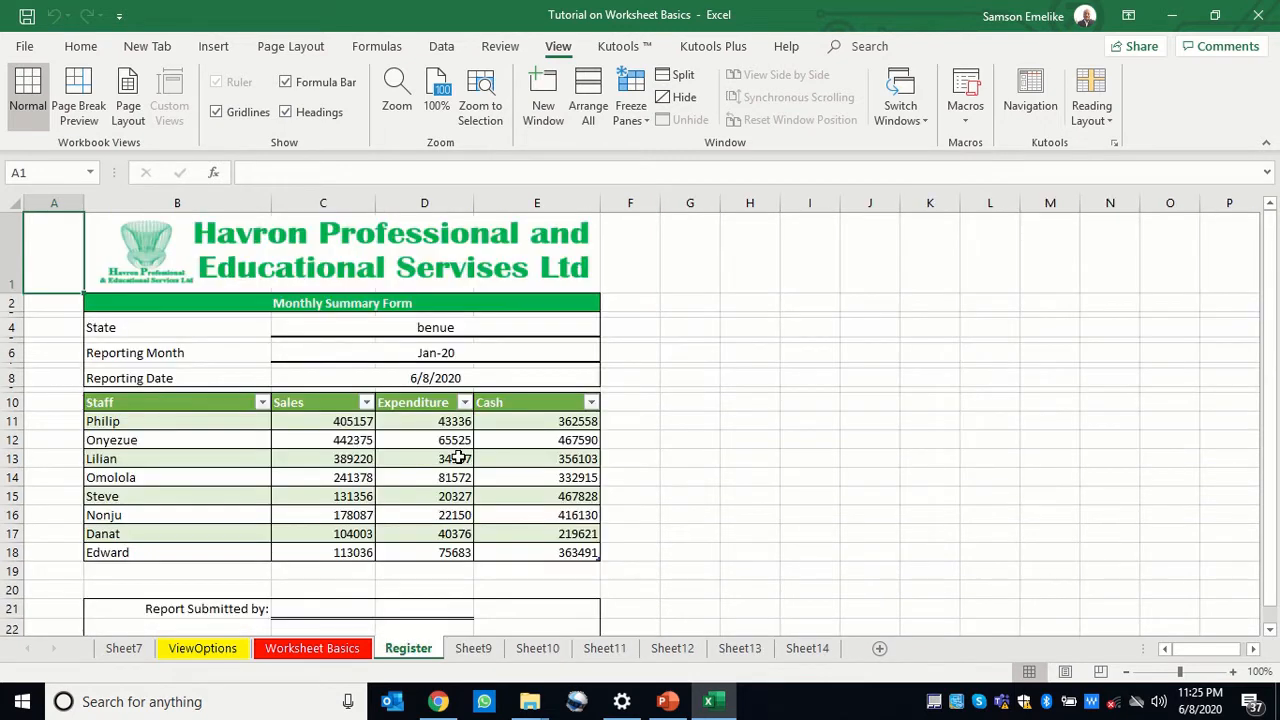
# Start deleting the Register sheet and cancel the deletion
pyautogui.rightClick(418, 655)
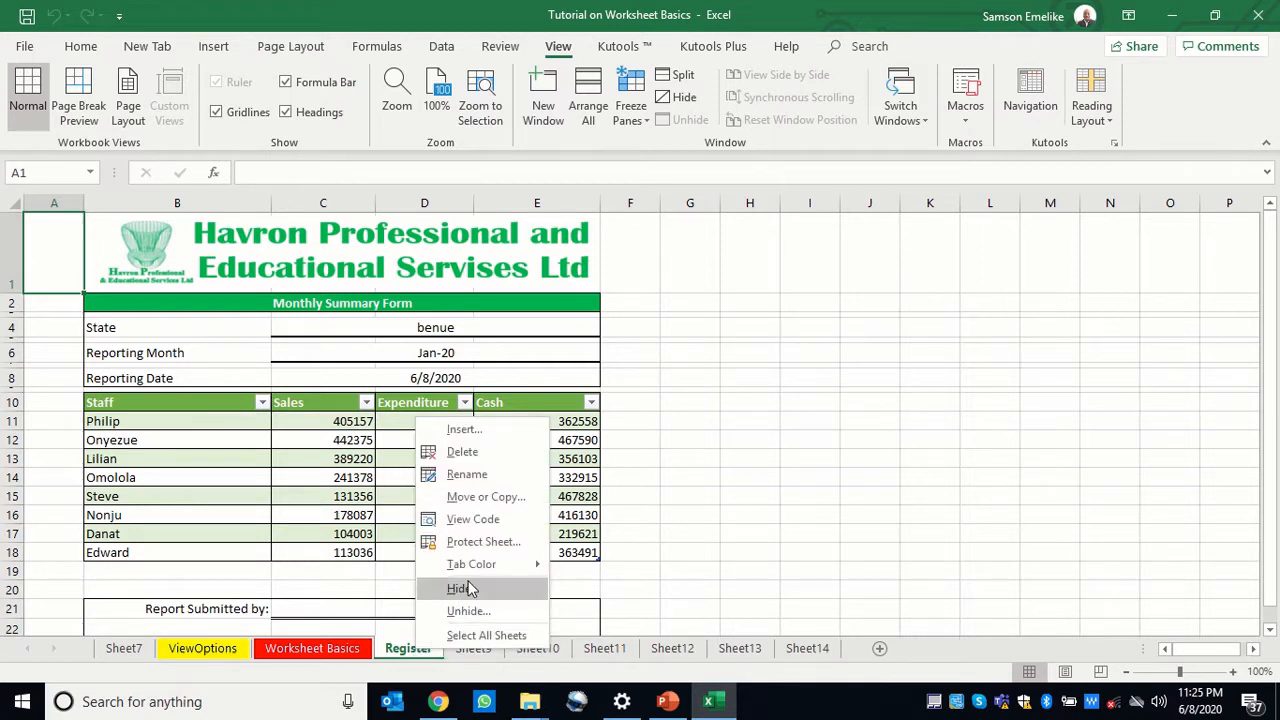
pyautogui.click(462, 452)
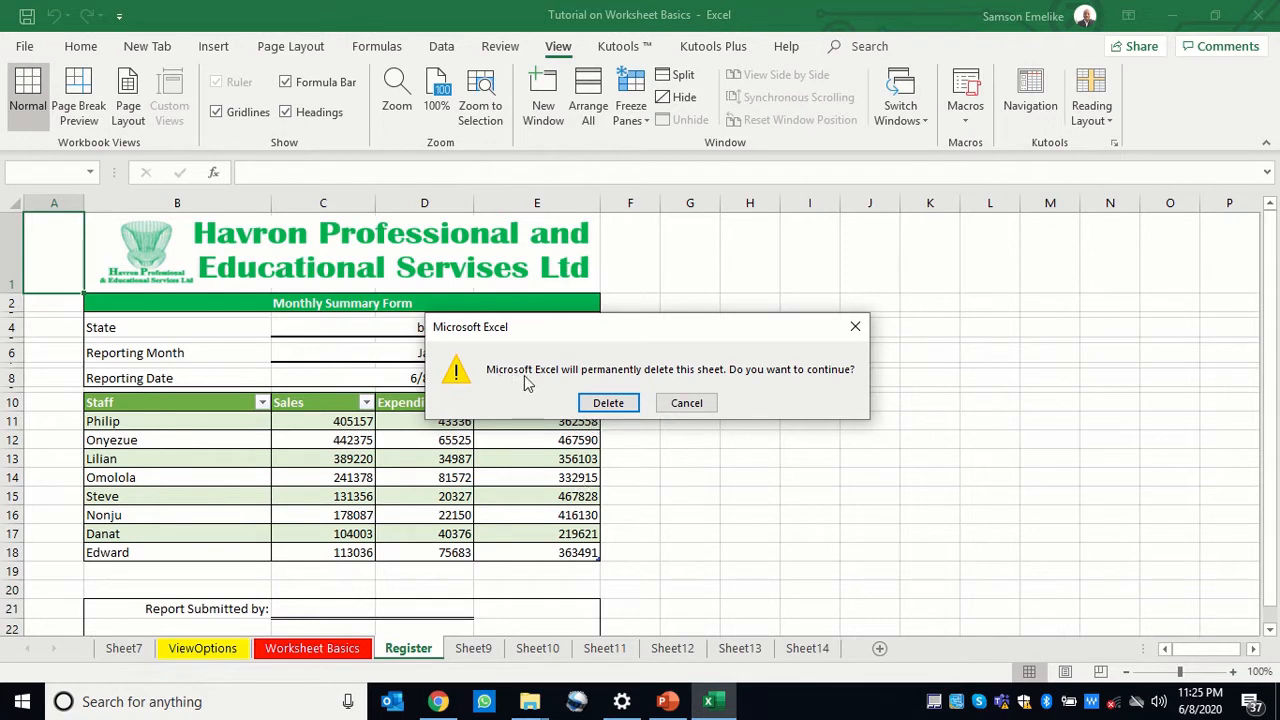
pyautogui.click(687, 404)
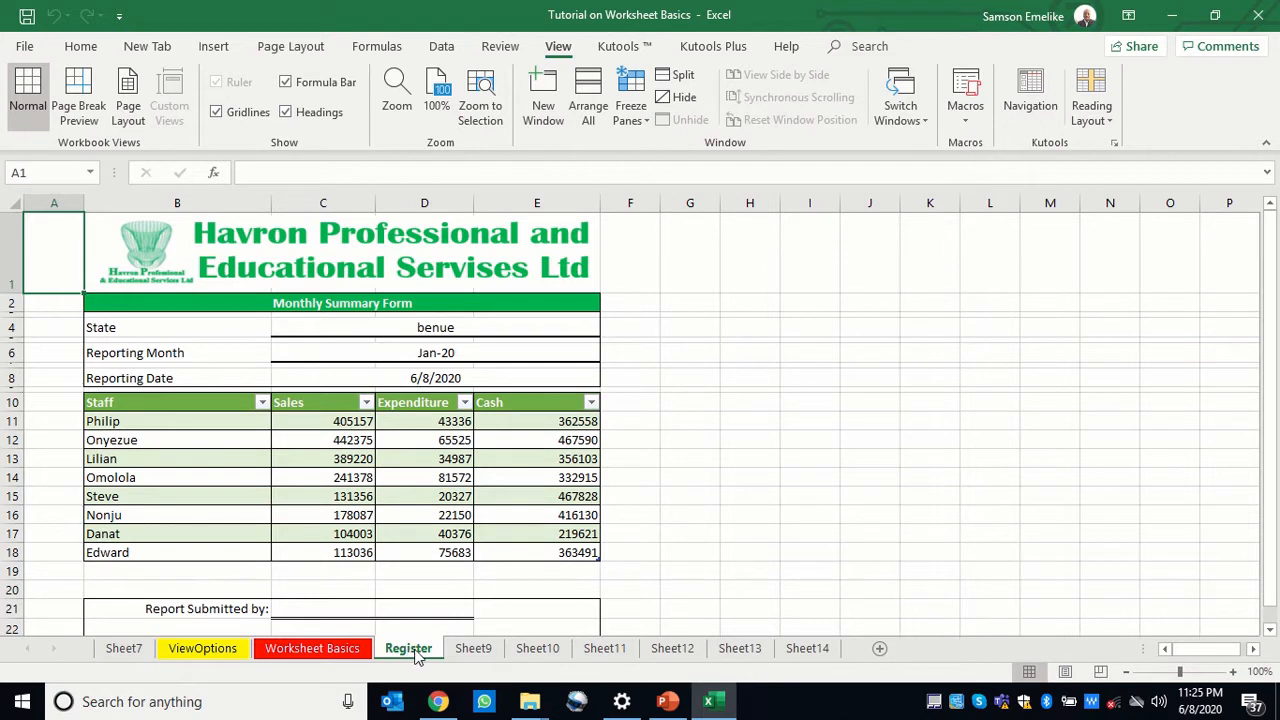
# Look through the new blank sheets and rename Sheet9 as State 1
pyautogui.click(478, 652)
pyautogui.click(540, 652)
pyautogui.click(606, 652)
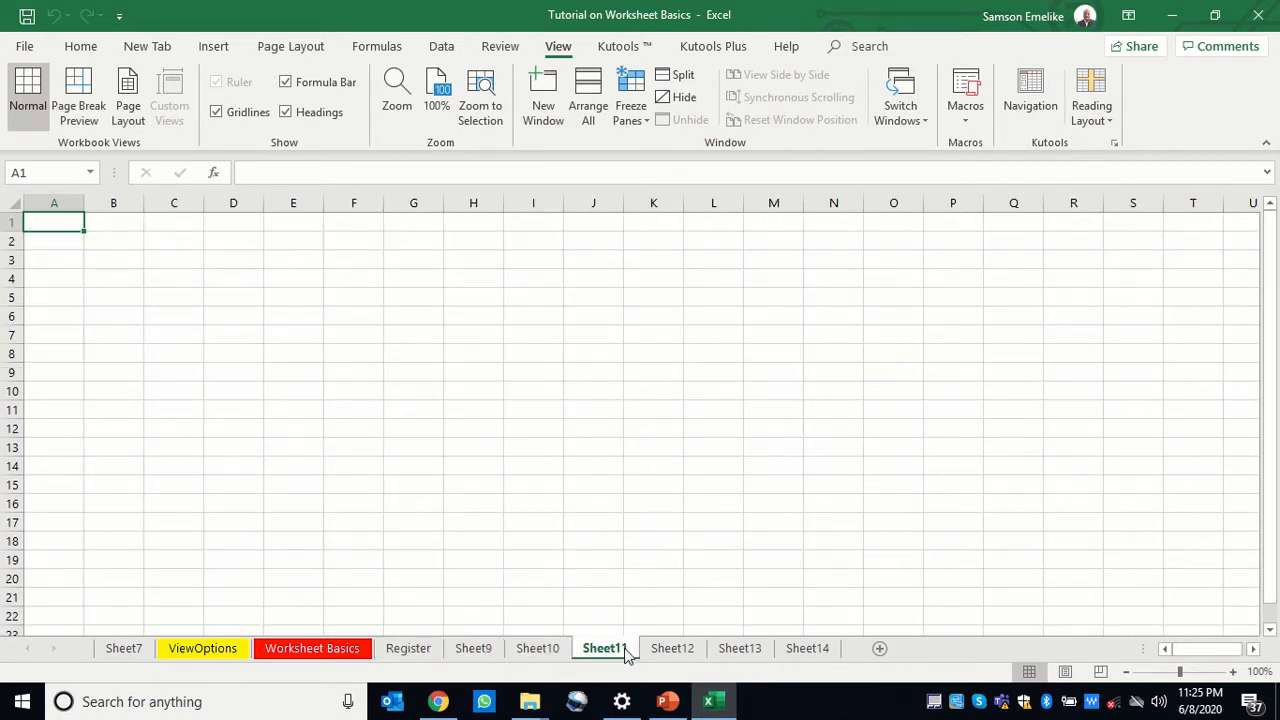
pyautogui.doubleClick(478, 652)
pyautogui.write('S')
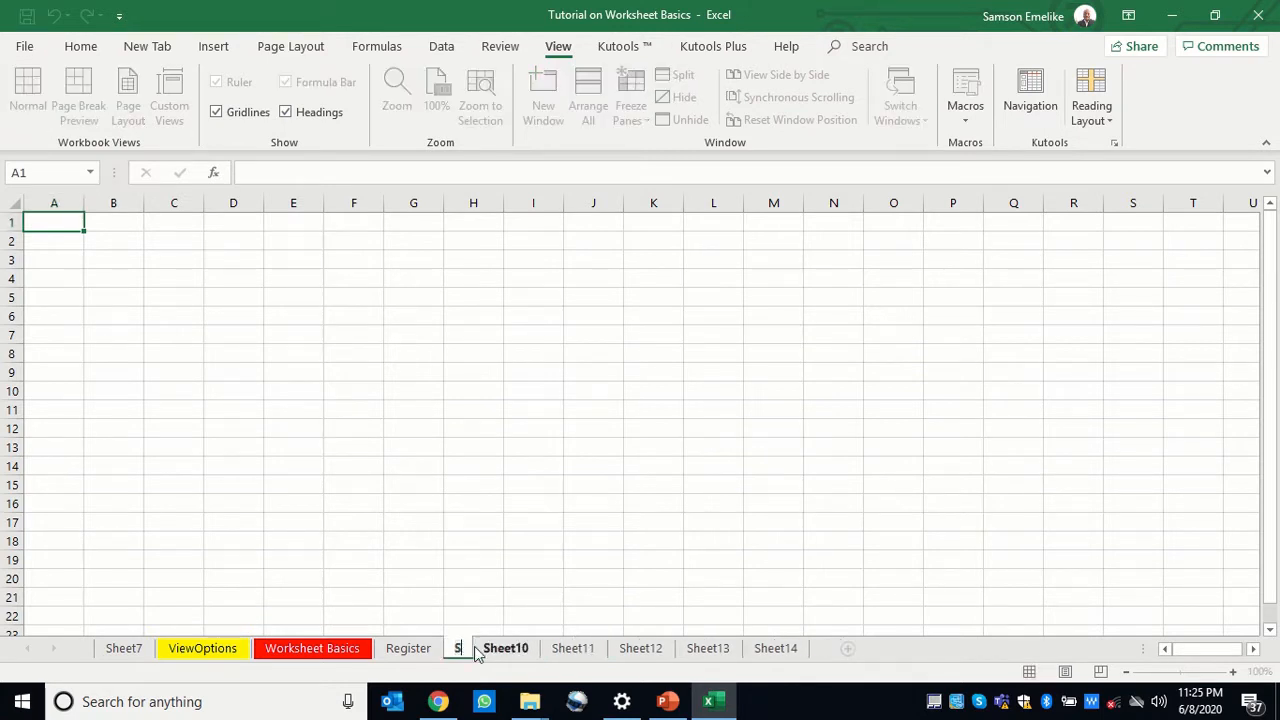
pyautogui.write('tate 1')
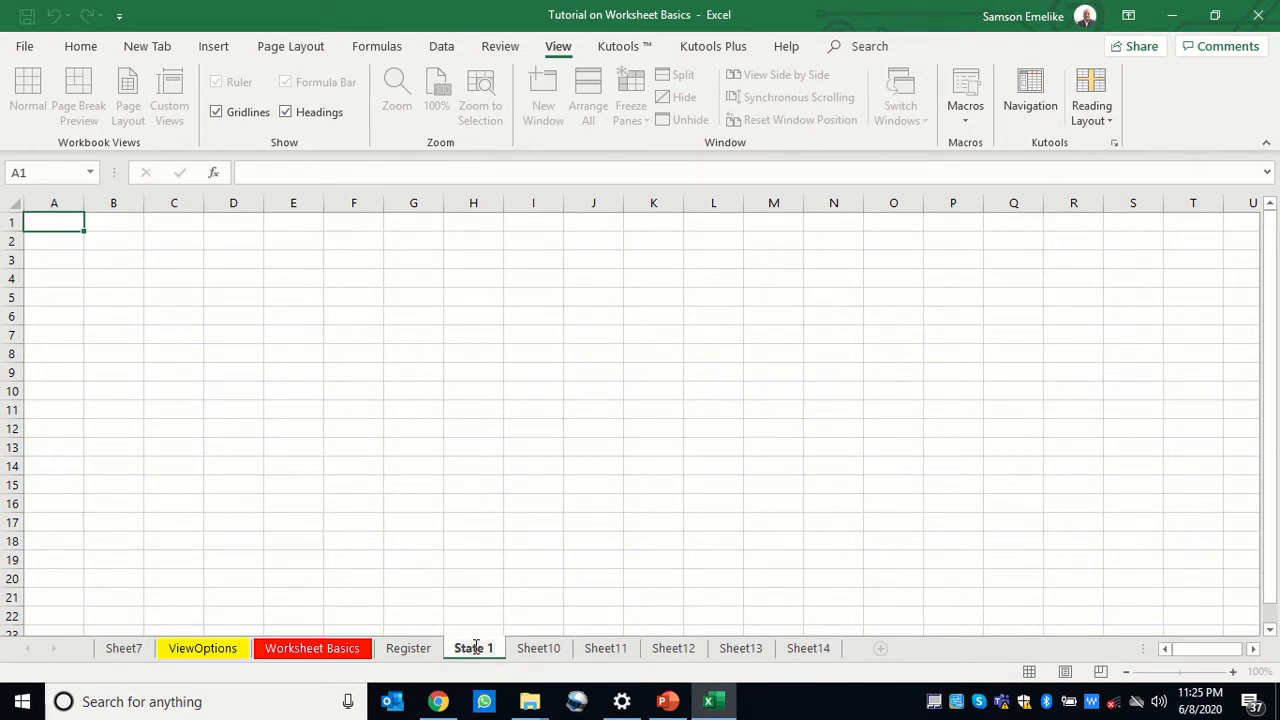
# Copy the sheet name State 1 and reuse it to rename Sheet10 as State 2
pyautogui.hotkey('shift', 'Left')
pyautogui.hotkey('shift', 'Left')
pyautogui.hotkey('shift', 'Left')
pyautogui.hotkey('shift', 'Left')
pyautogui.hotkey('shift', 'Left')
pyautogui.hotkey('shift', 'Left')
pyautogui.click(537, 658)
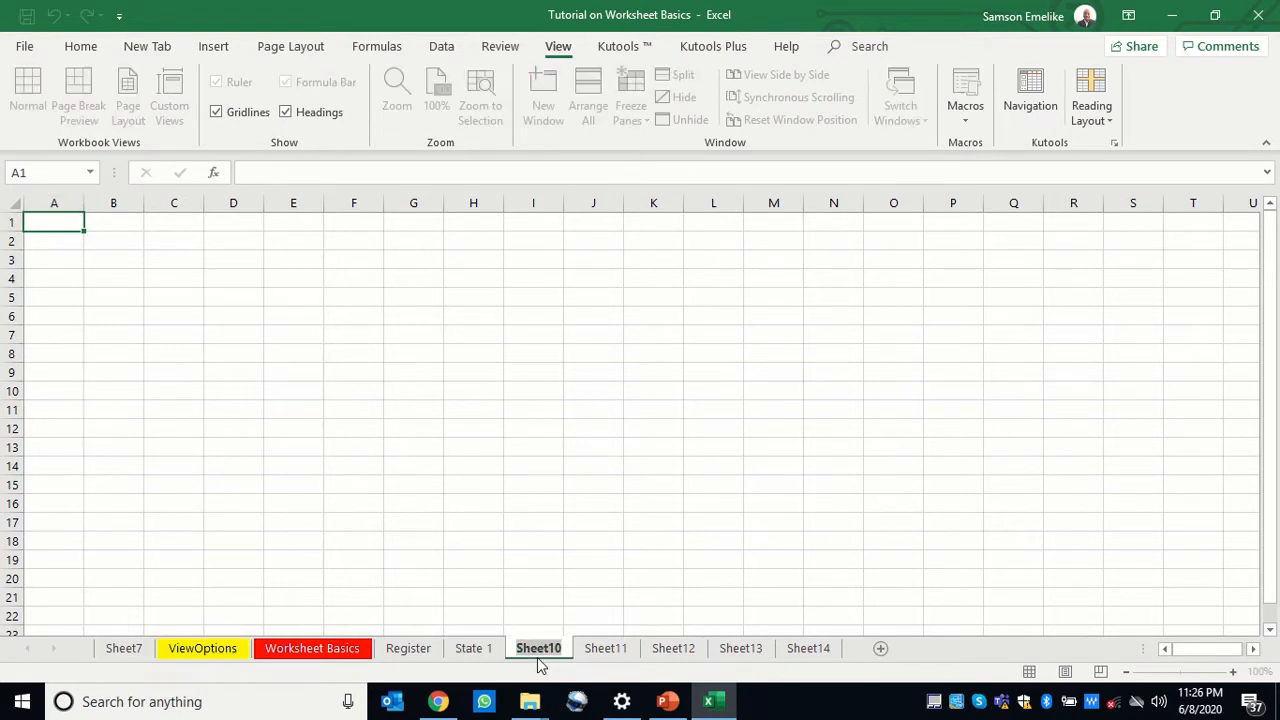
pyautogui.write('State 1')
pyautogui.press('BackSpace')
pyautogui.write('2')
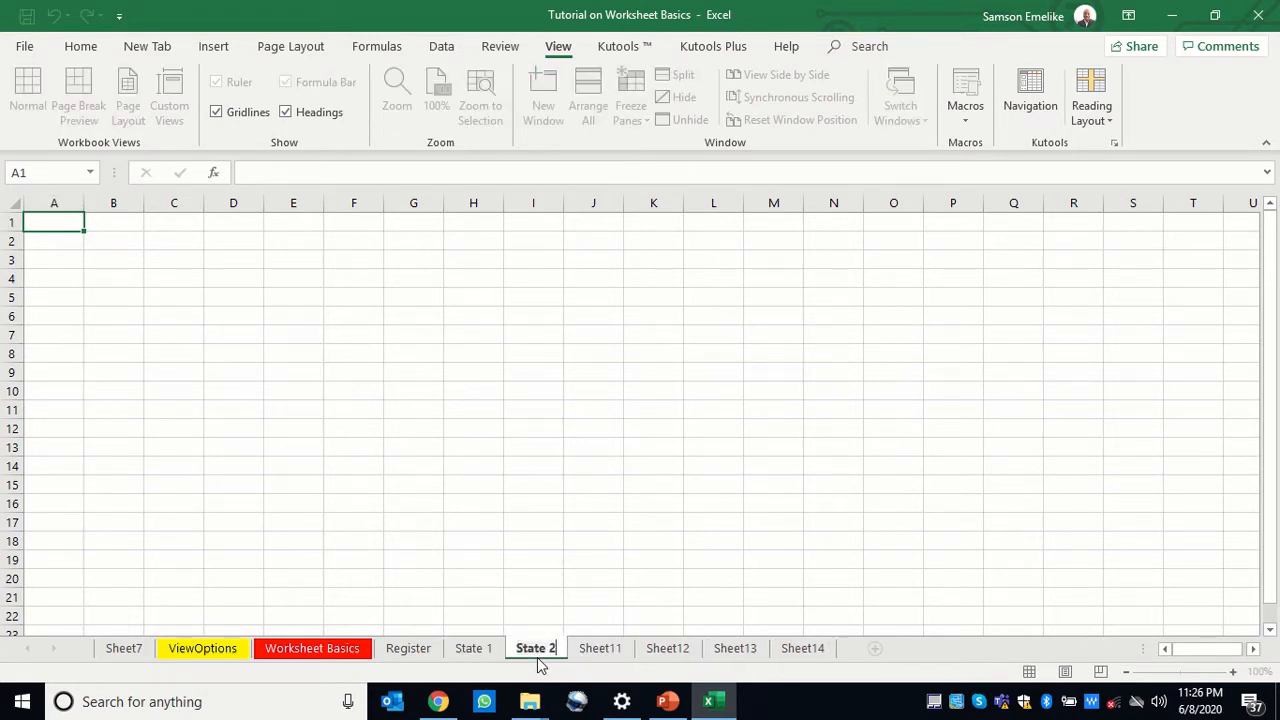
# Rename Sheet11 as State 3 and Sheet12 as State 4
pyautogui.doubleClick(608, 647)
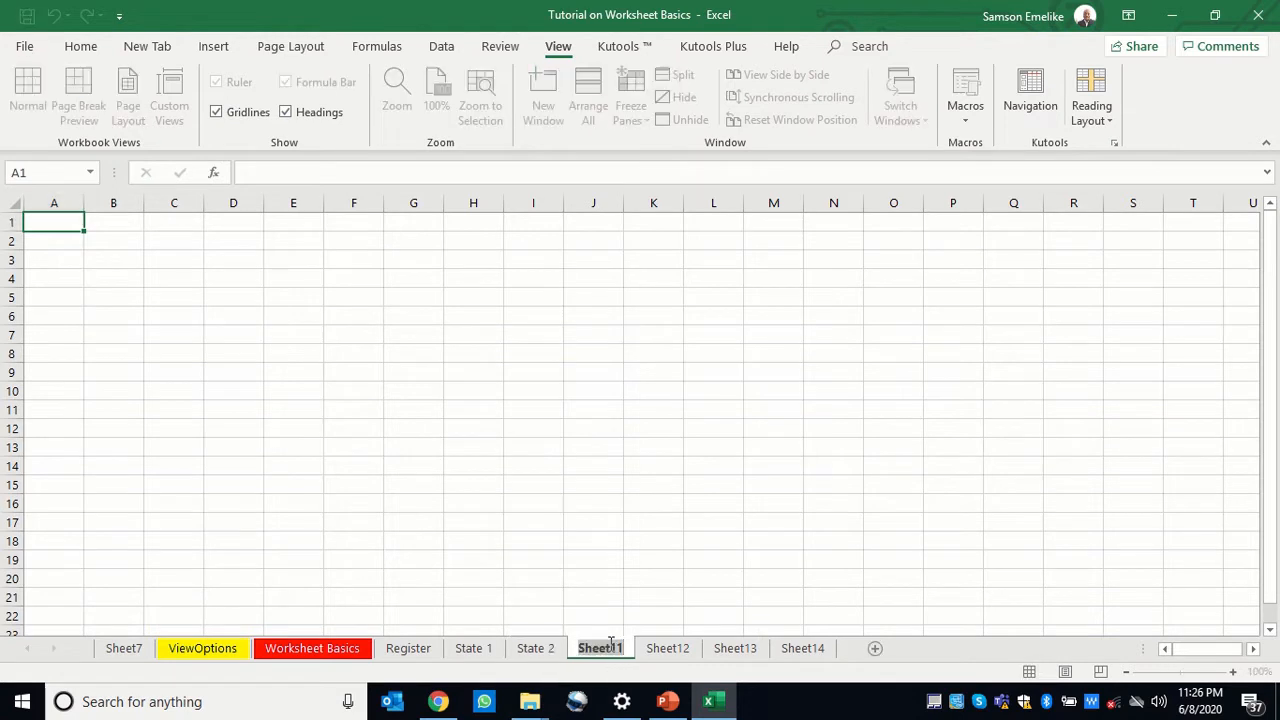
pyautogui.write('State 1')
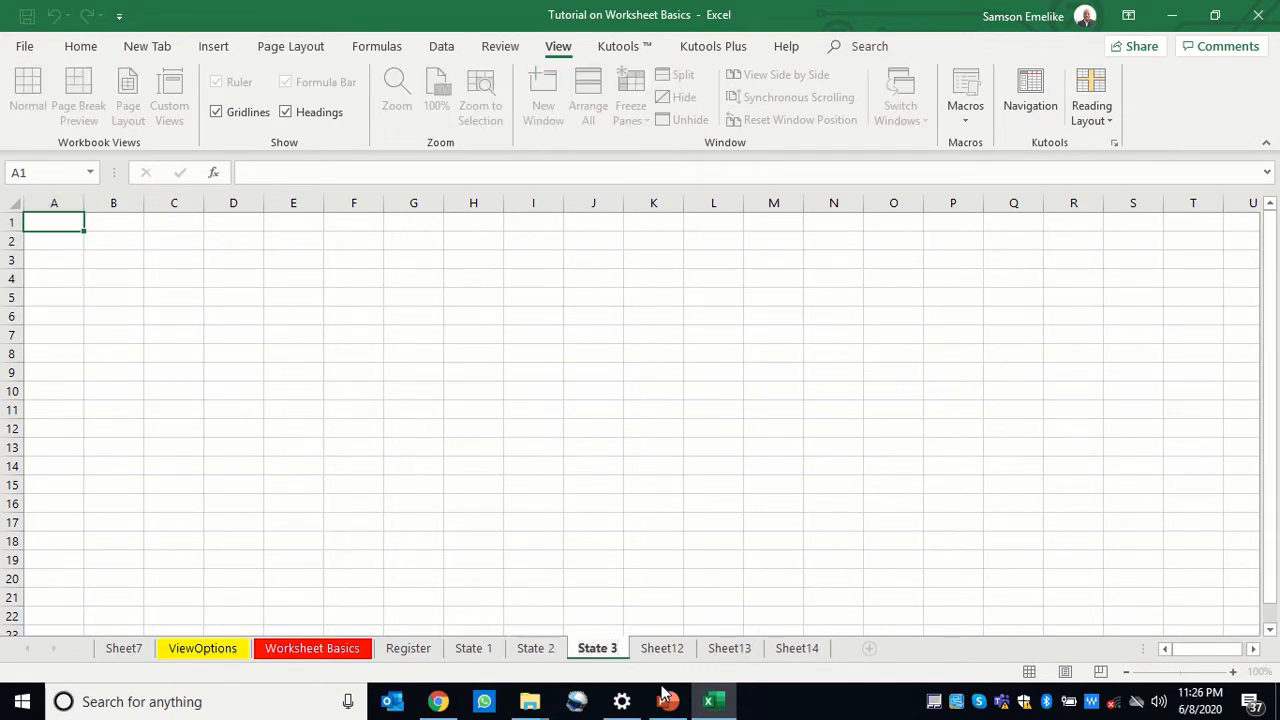
pyautogui.doubleClick(664, 651)
pyautogui.write('State 1')
pyautogui.press('BackSpace')
pyautogui.press('BackSpace')
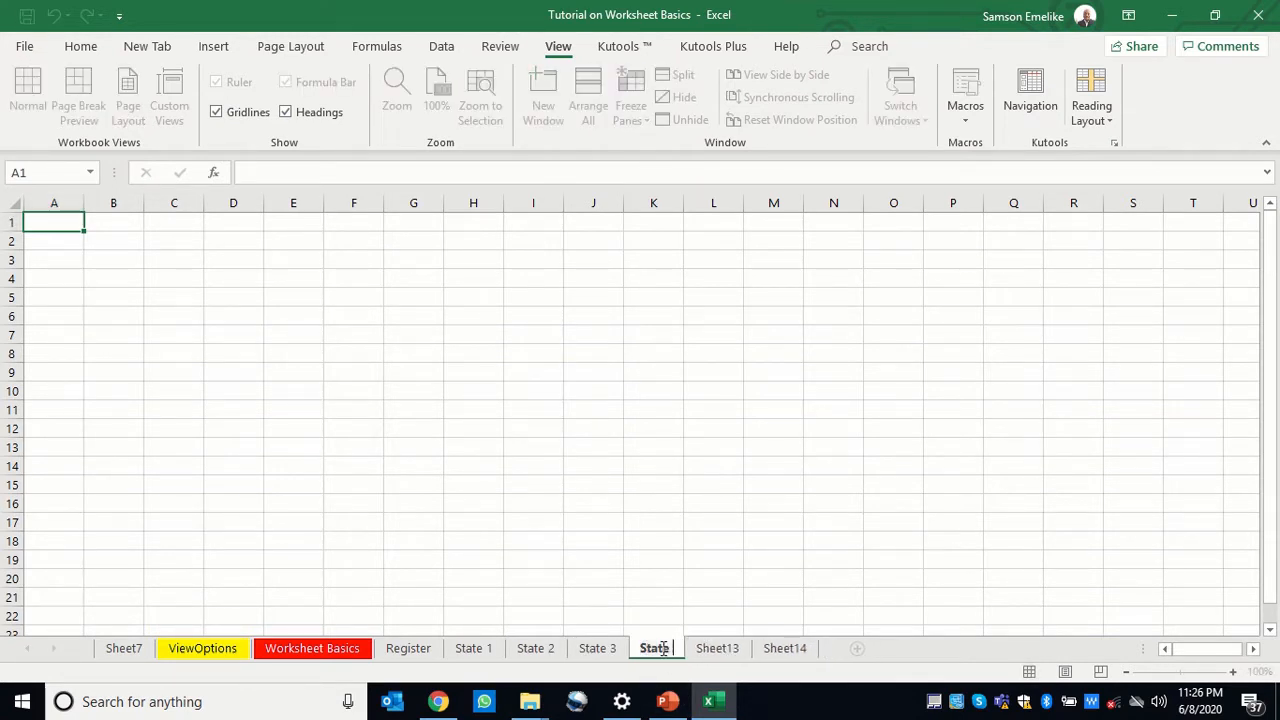
pyautogui.write('4')
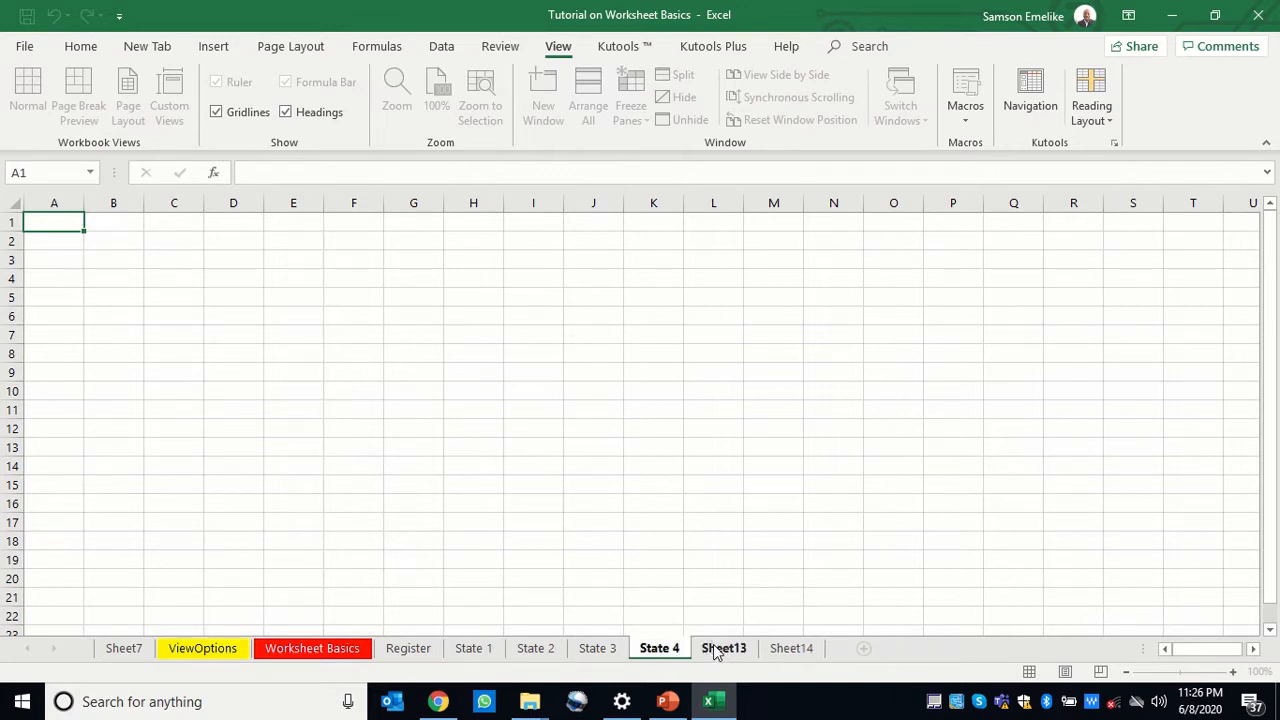
# Rename Sheet13 as State 5 and Sheet14 as State 6
pyautogui.doubleClick(722, 648)
pyautogui.write('State 1')
pyautogui.press('BackSpace')
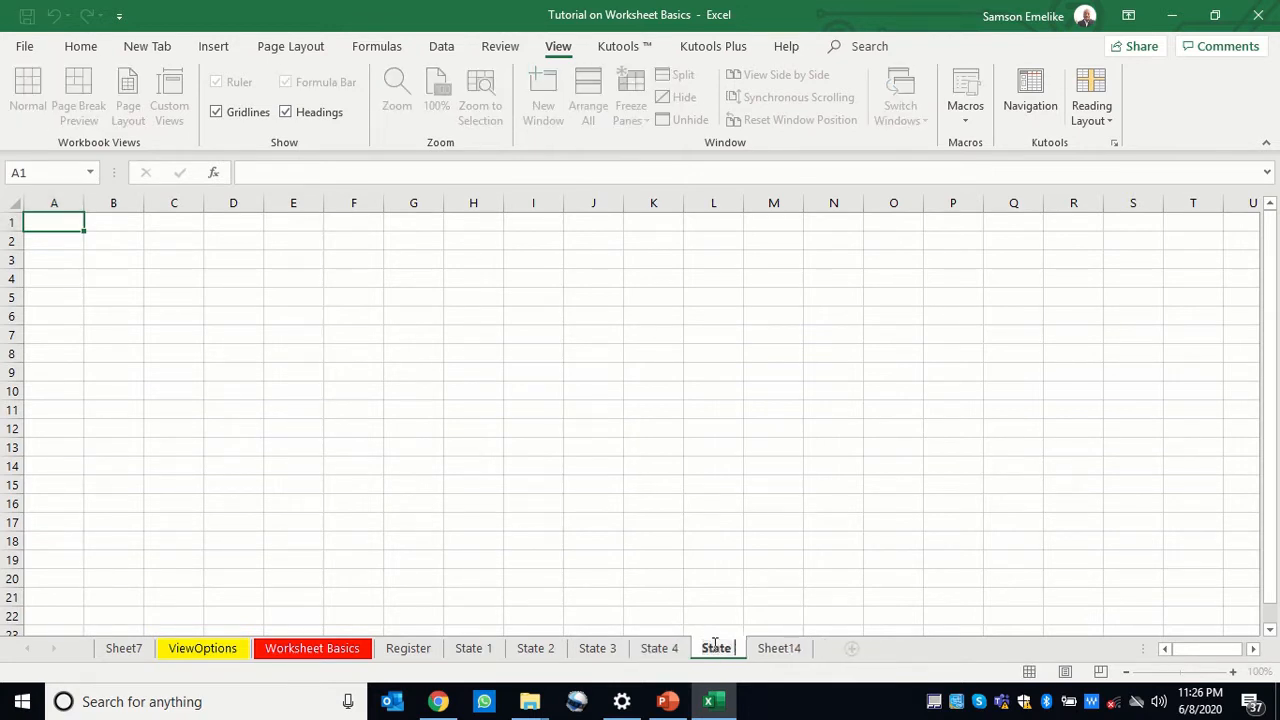
pyautogui.write('5')
pyautogui.doubleClick(786, 648)
pyautogui.write('State 1')
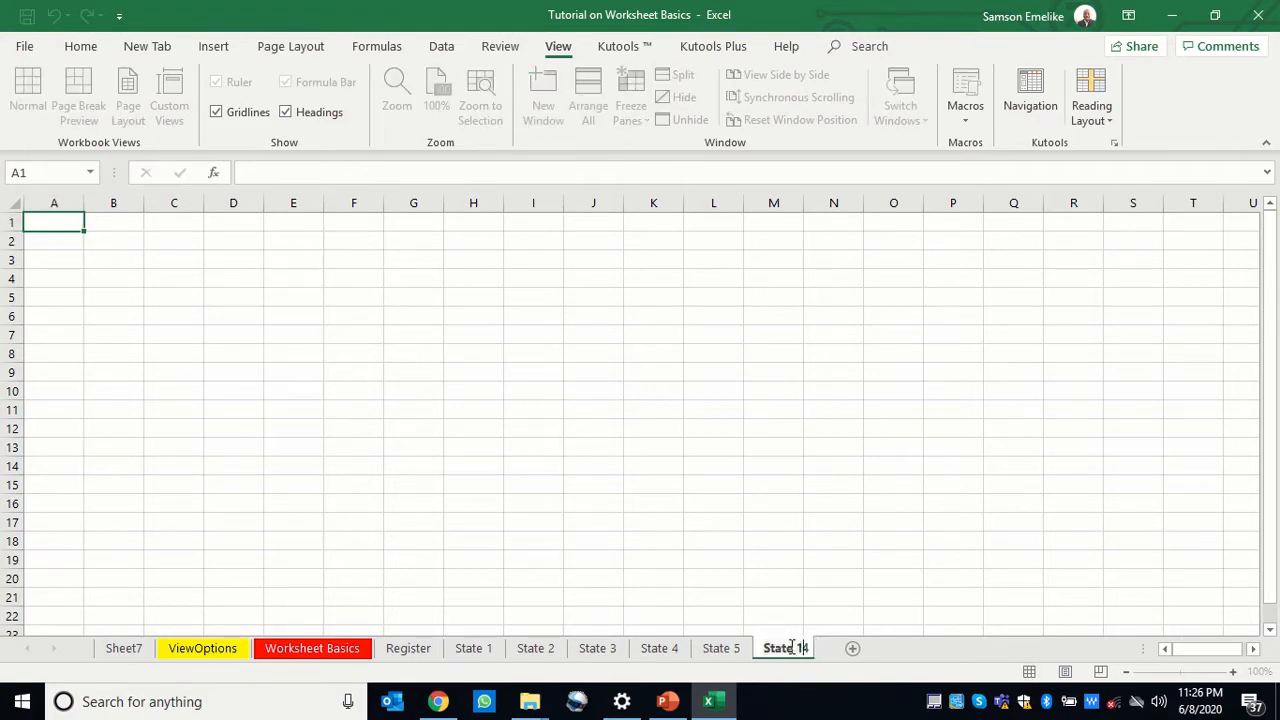
pyautogui.write('6')
pyautogui.press('Return')
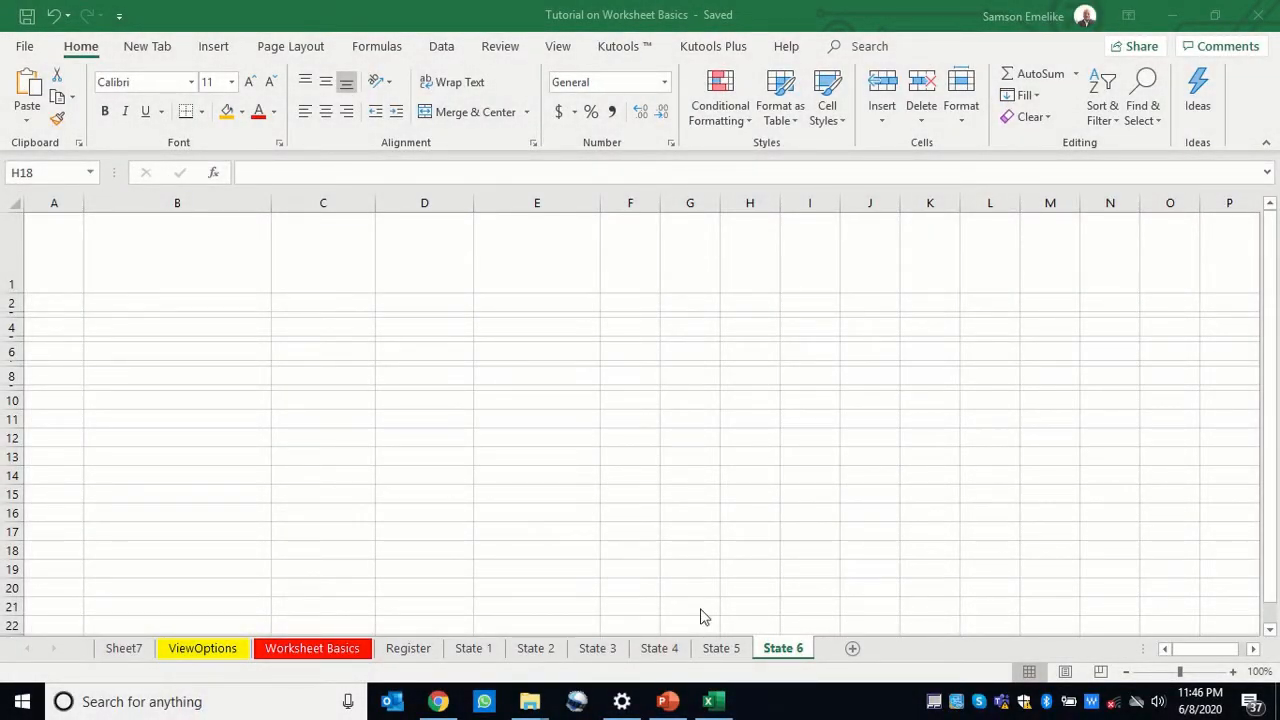
# Review the form on the Register sheet and look through the State 1 to State 6 sheets
pyautogui.click(399, 651)
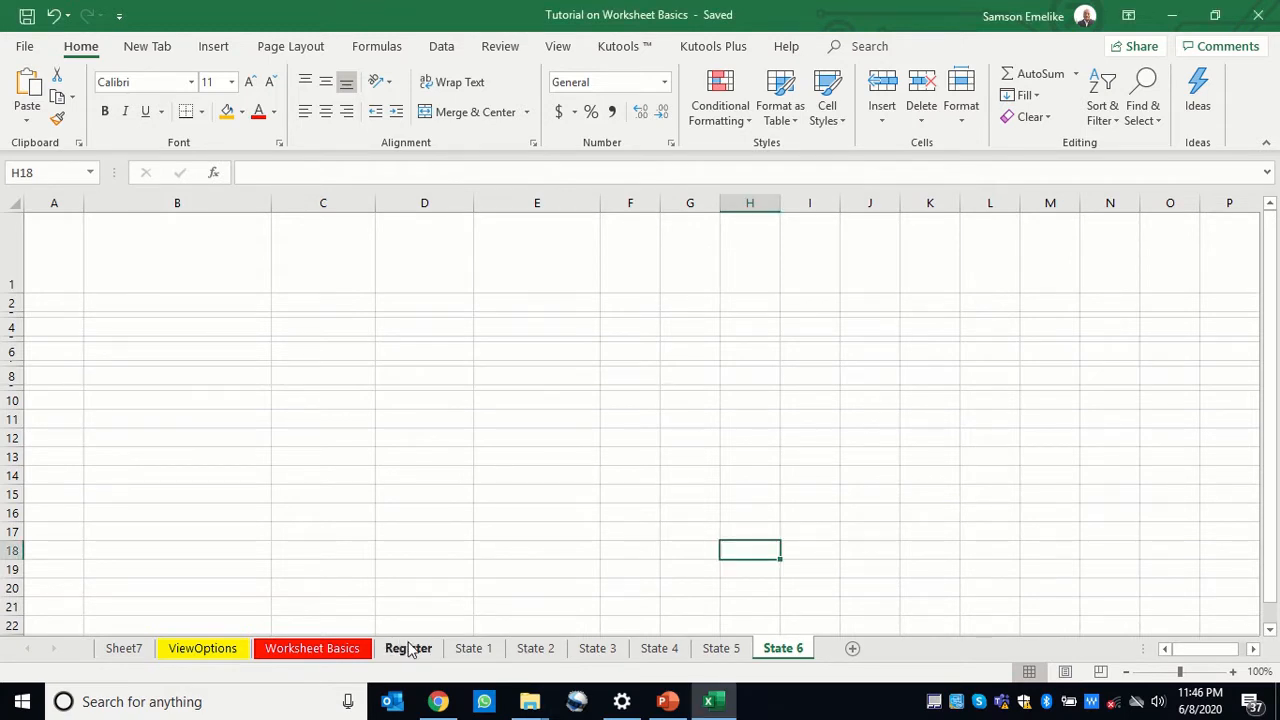
pyautogui.click(405, 648)
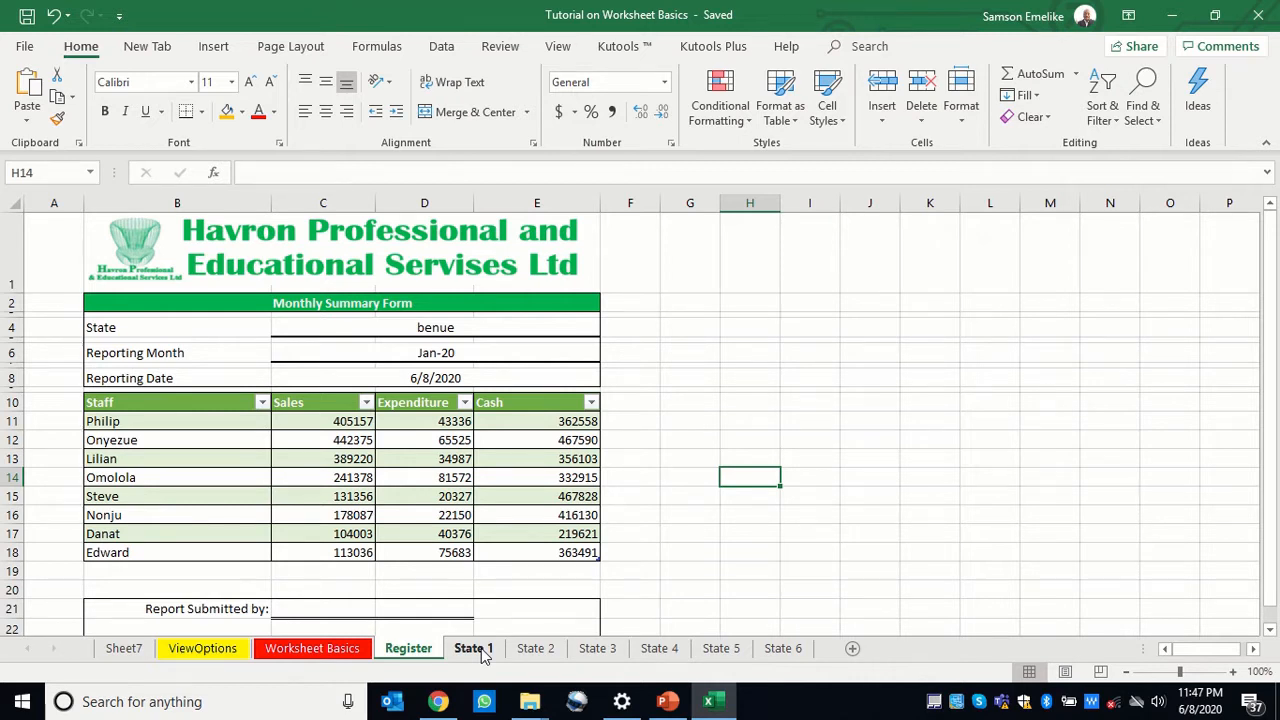
pyautogui.click(478, 650)
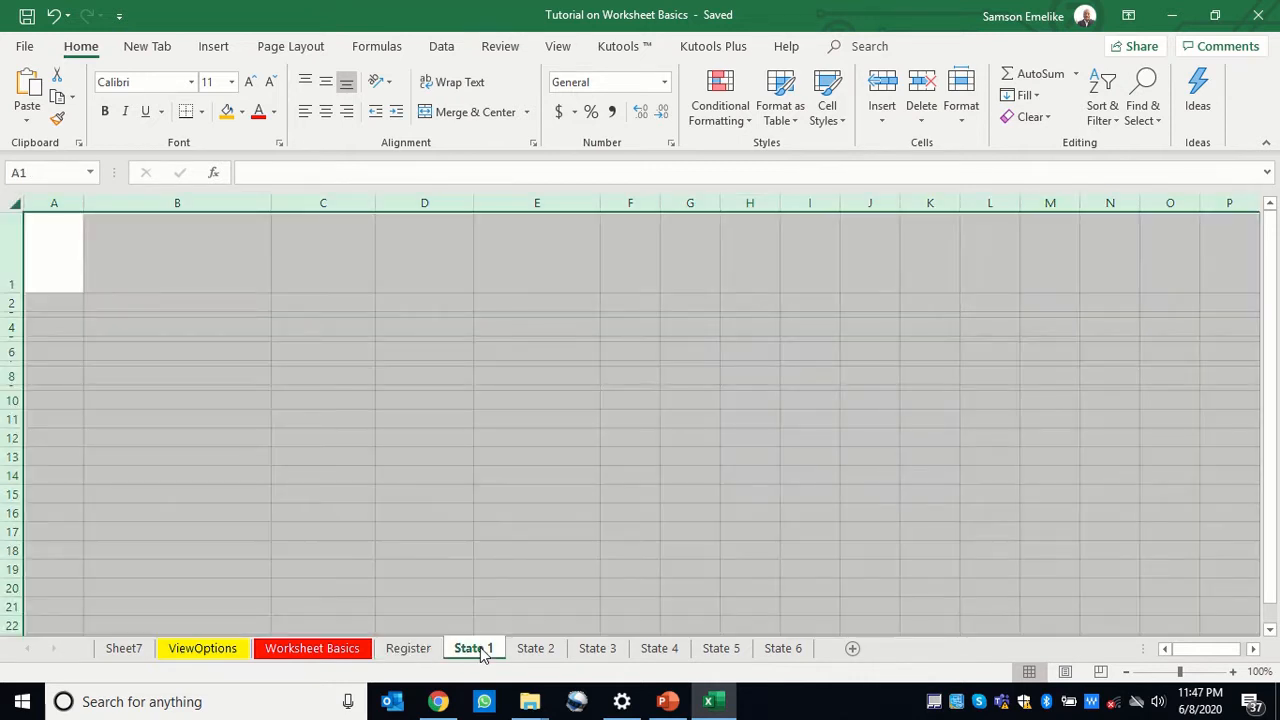
pyautogui.click(545, 650)
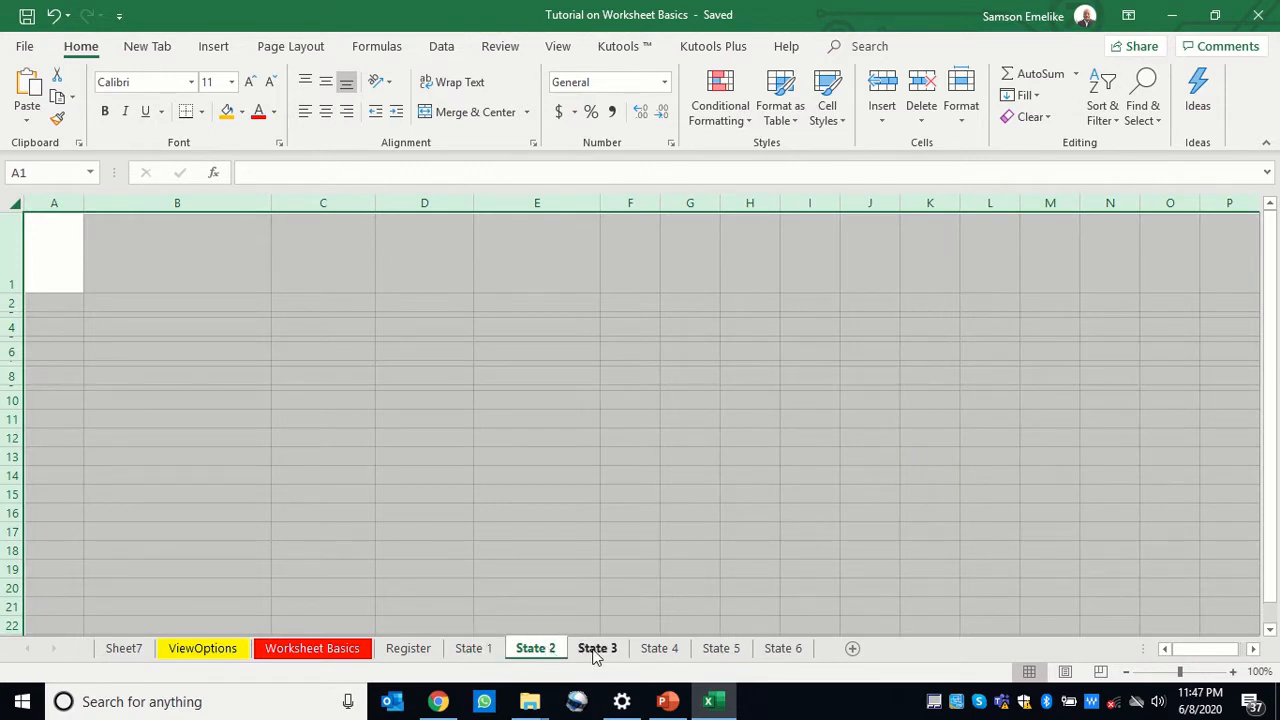
pyautogui.click(597, 650)
pyautogui.click(657, 649)
pyautogui.click(719, 649)
pyautogui.click(778, 650)
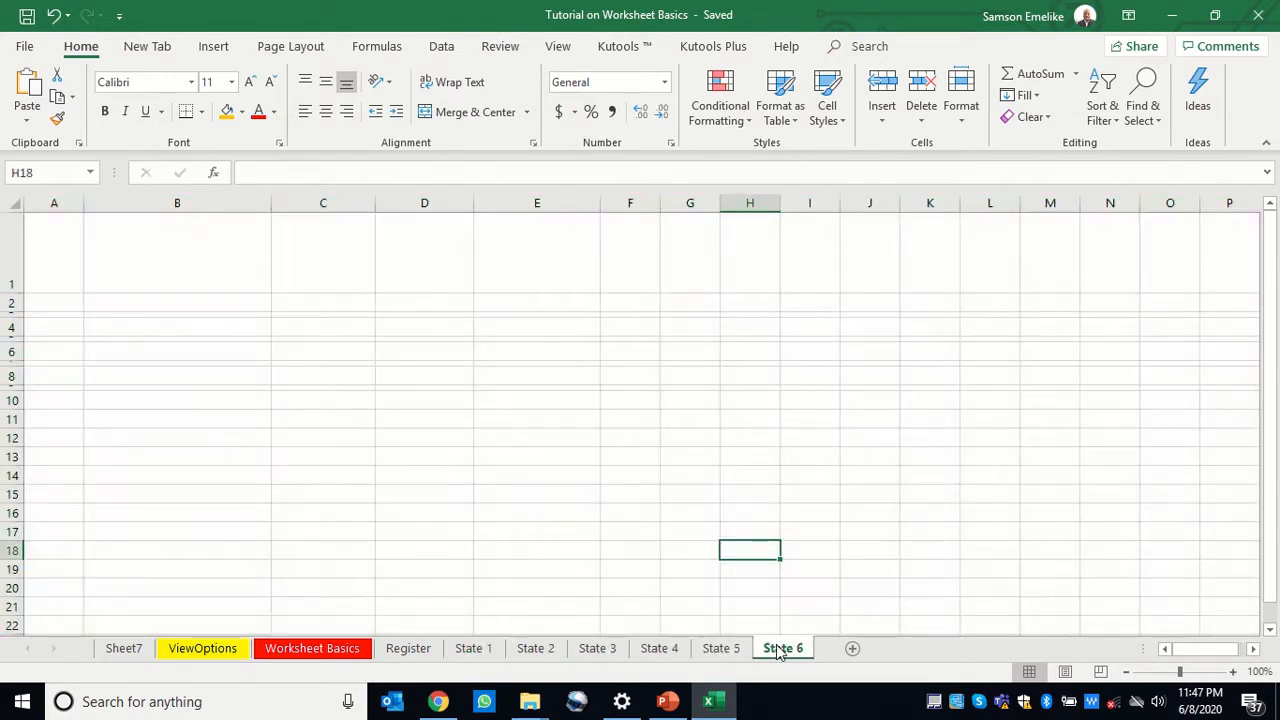
# Group the State 1 through State 6 sheets and enter Havron in cell E1 of all of them
pyautogui.click(477, 650)
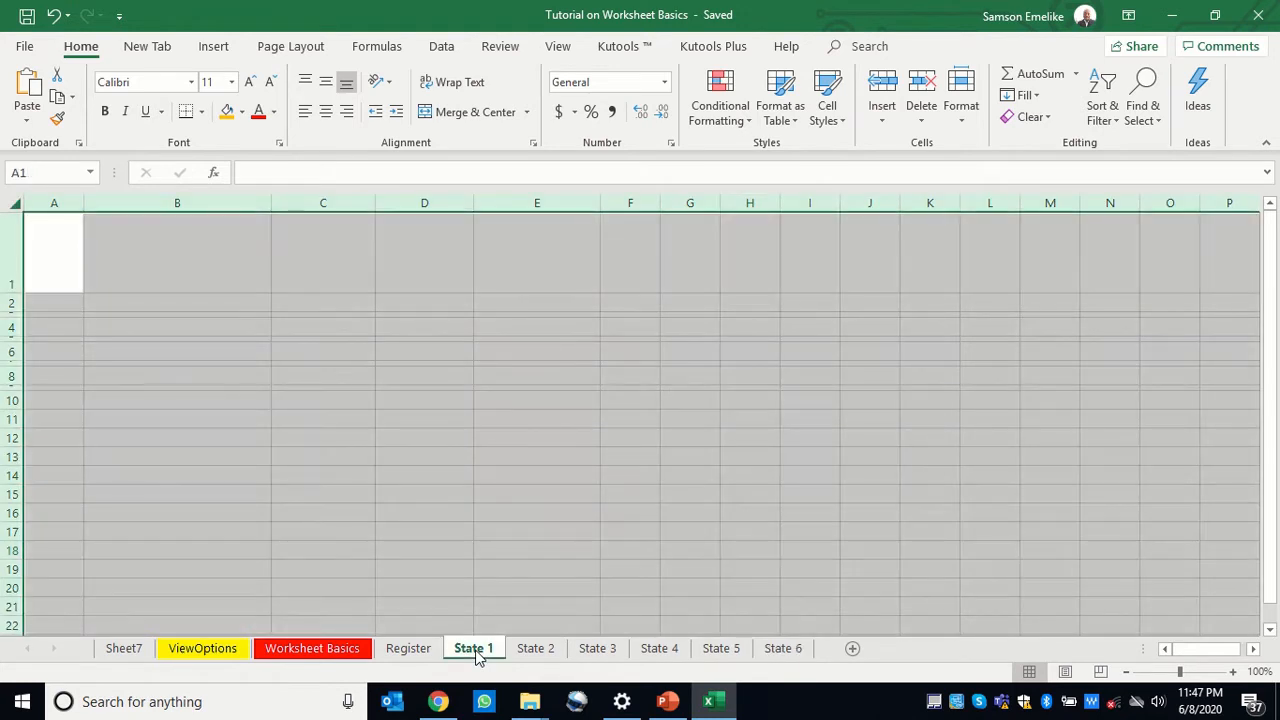
pyautogui.keyDown('shift'); pyautogui.click(788, 650); pyautogui.keyUp('shift')
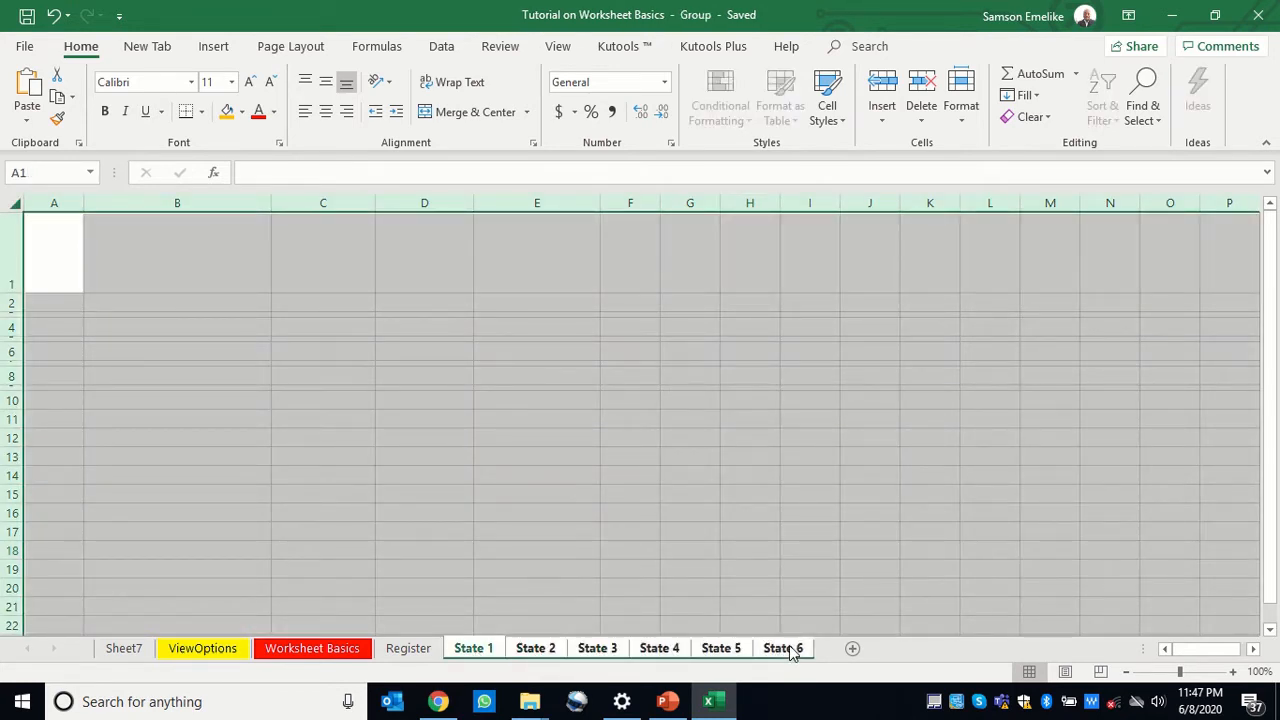
pyautogui.click(535, 217)
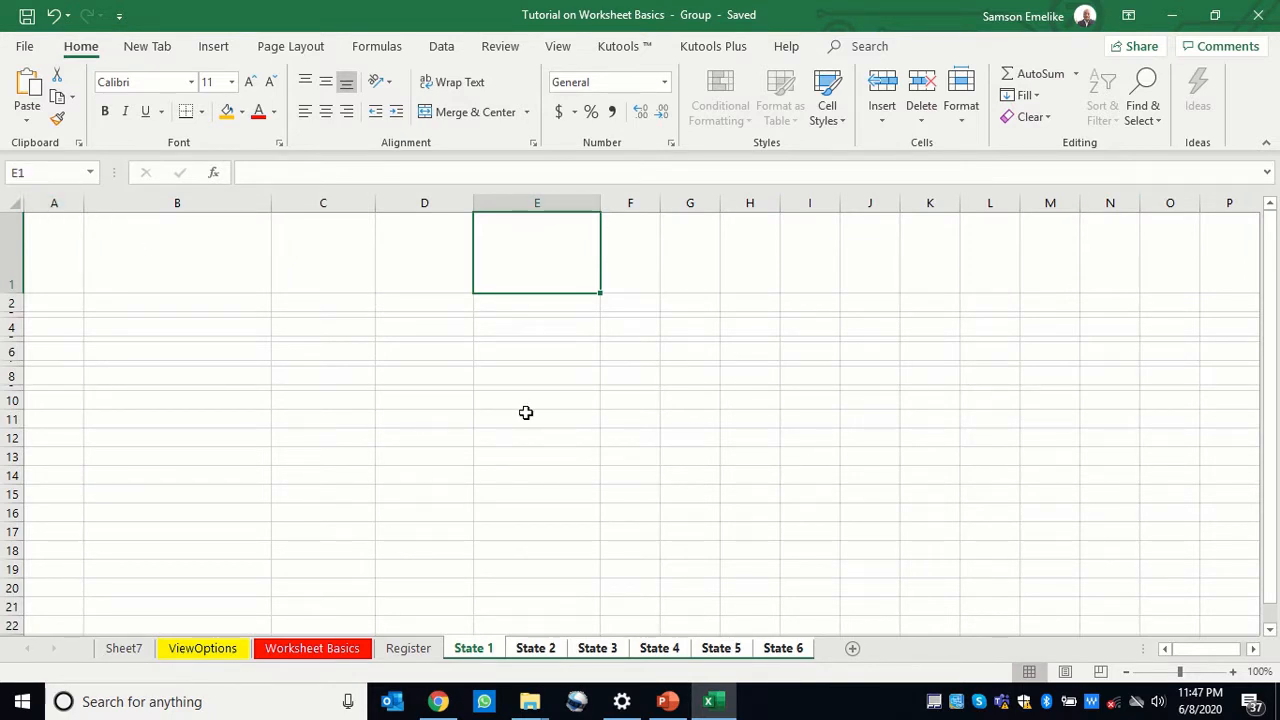
pyautogui.write('Havron')
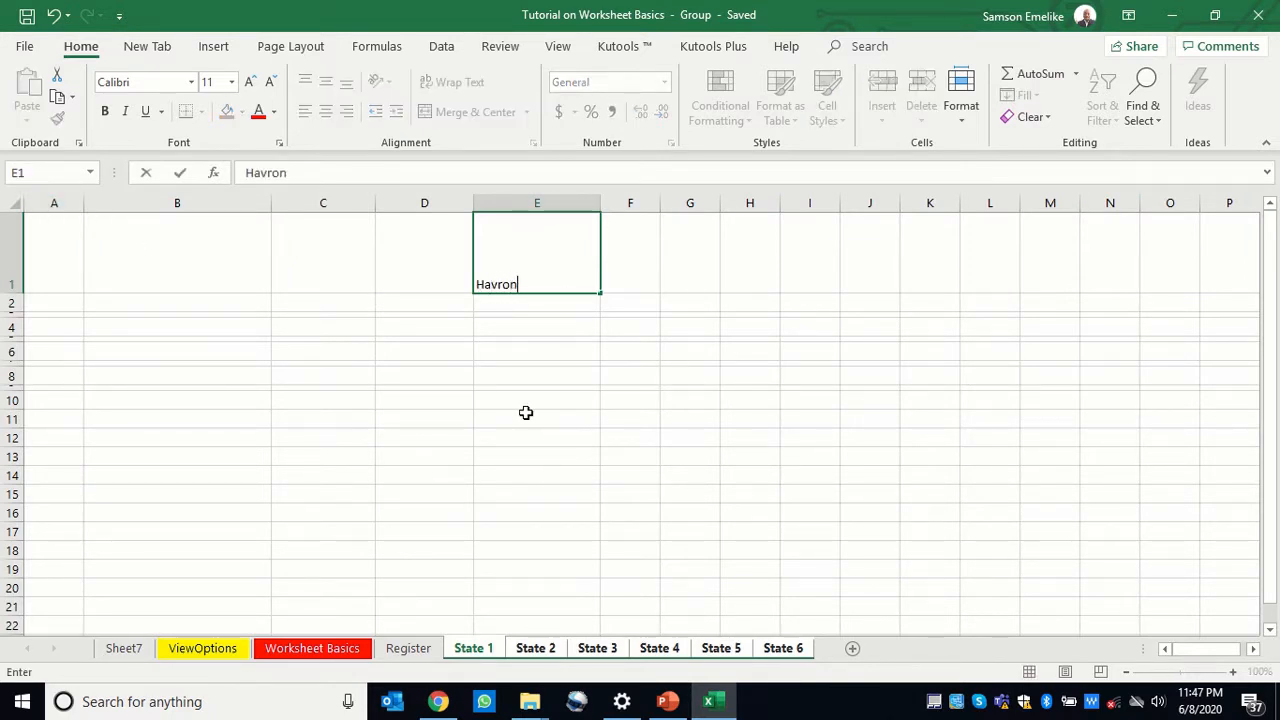
pyautogui.press('Return')
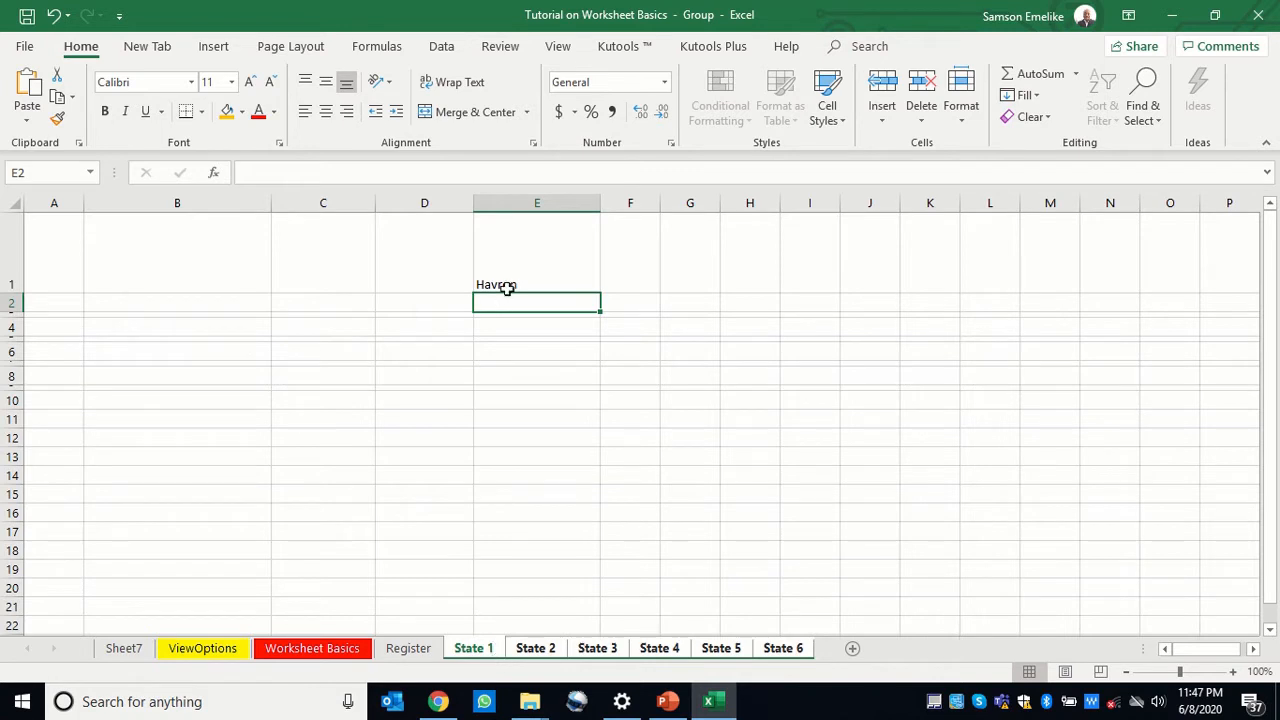
# Check the E1 entry across the grouped State sheets and ungroup them
pyautogui.click(542, 650)
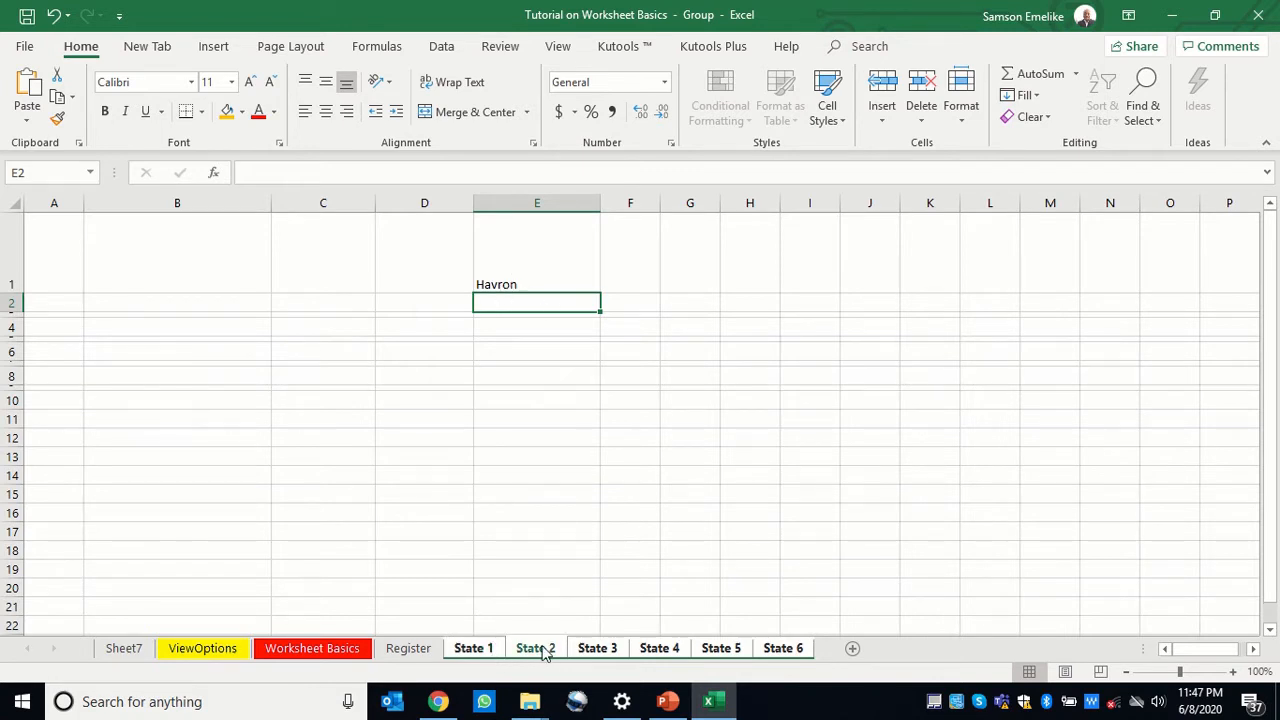
pyautogui.click(594, 652)
pyautogui.click(666, 650)
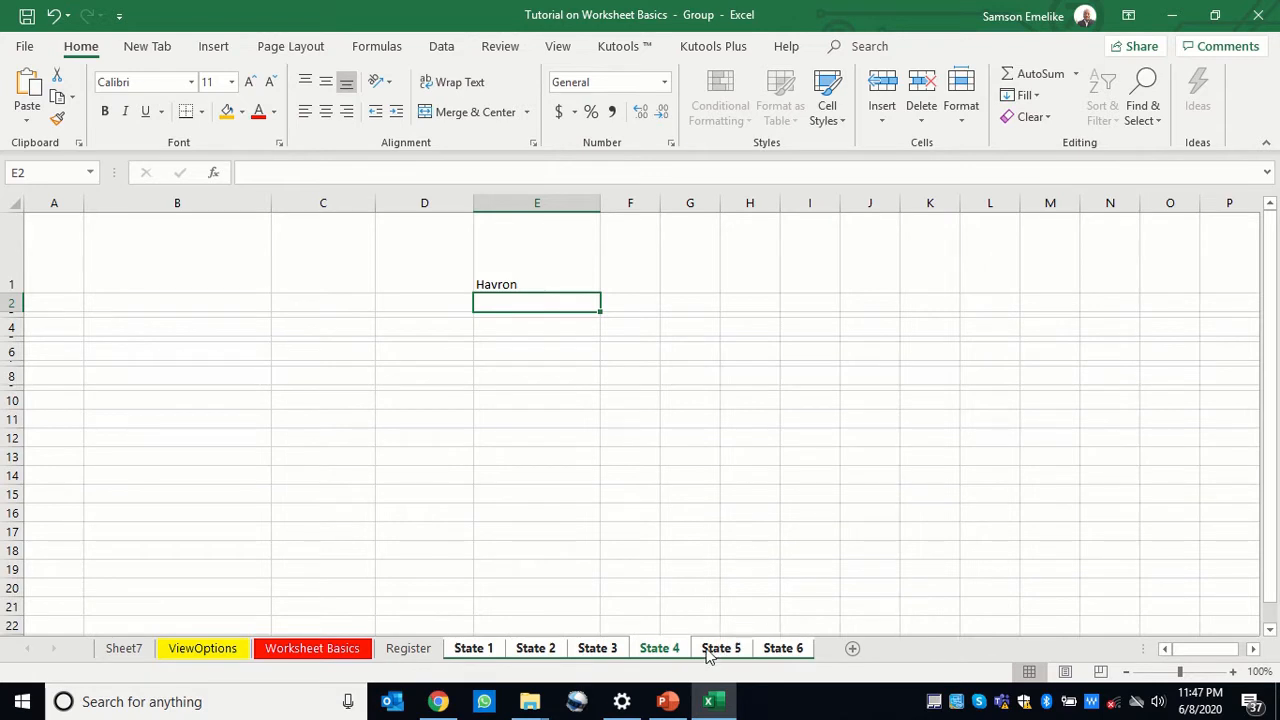
pyautogui.rightClick(675, 652)
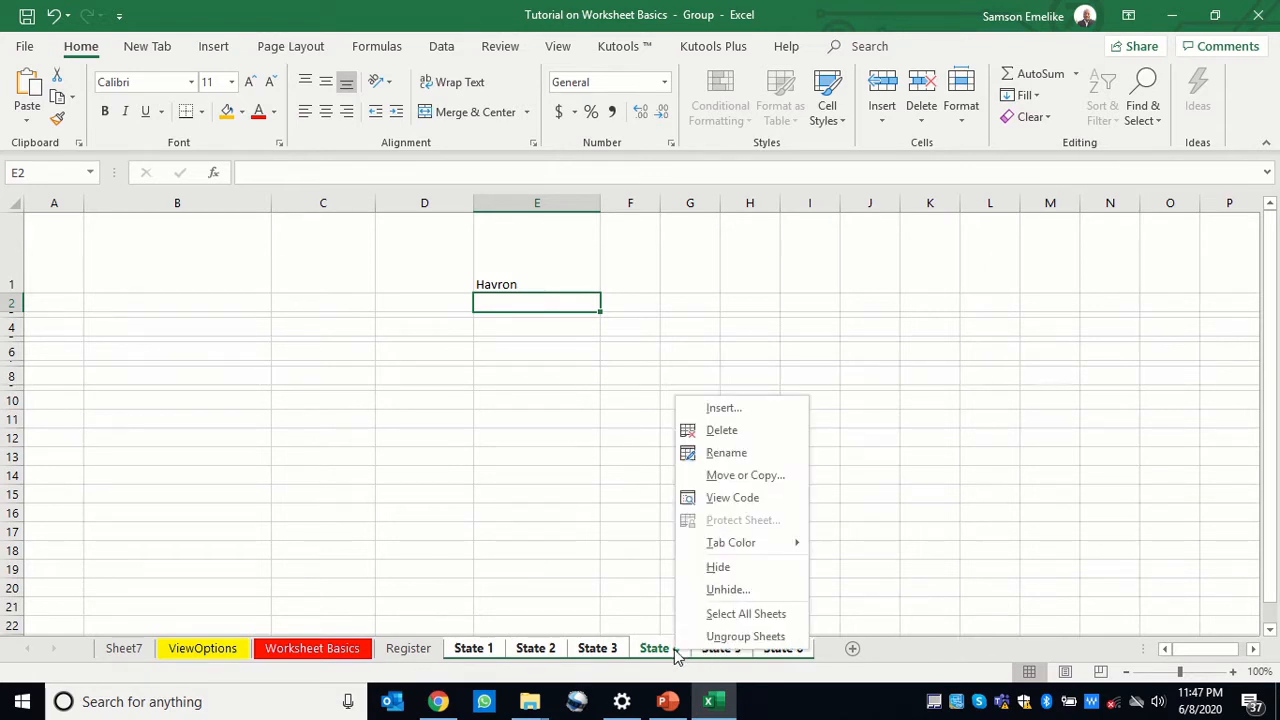
pyautogui.click(726, 636)
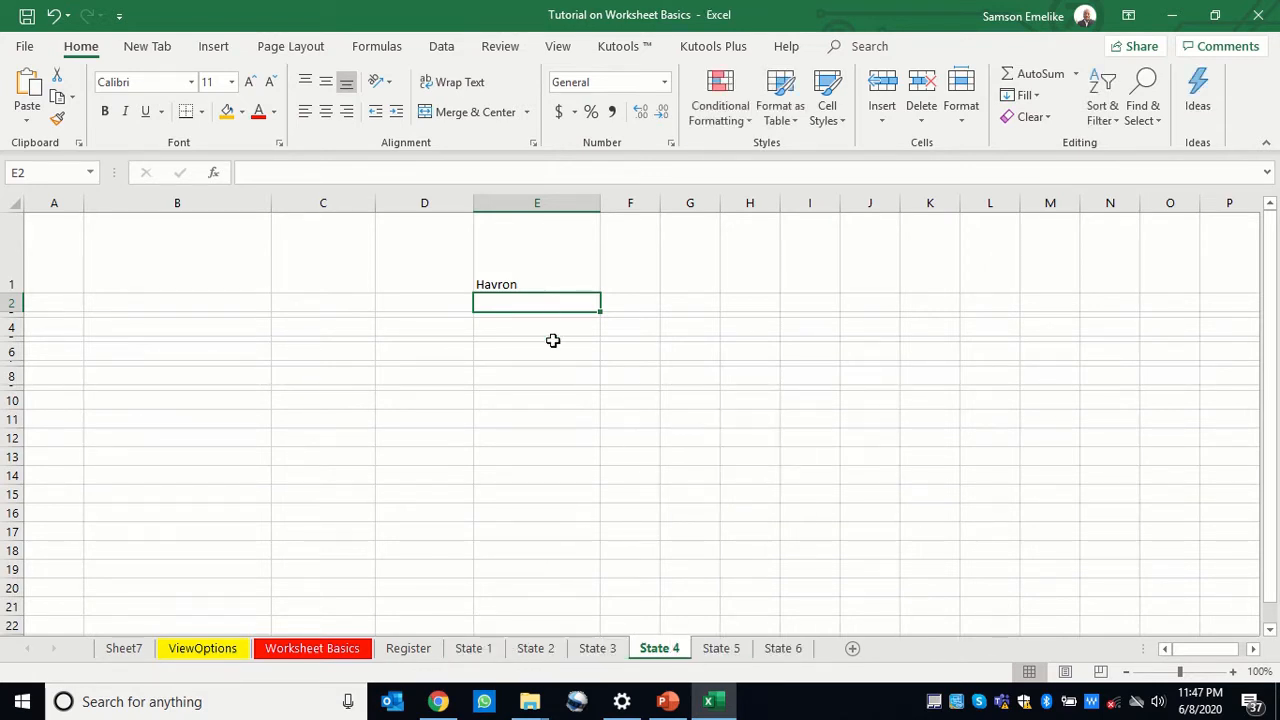
pyautogui.click(613, 653)
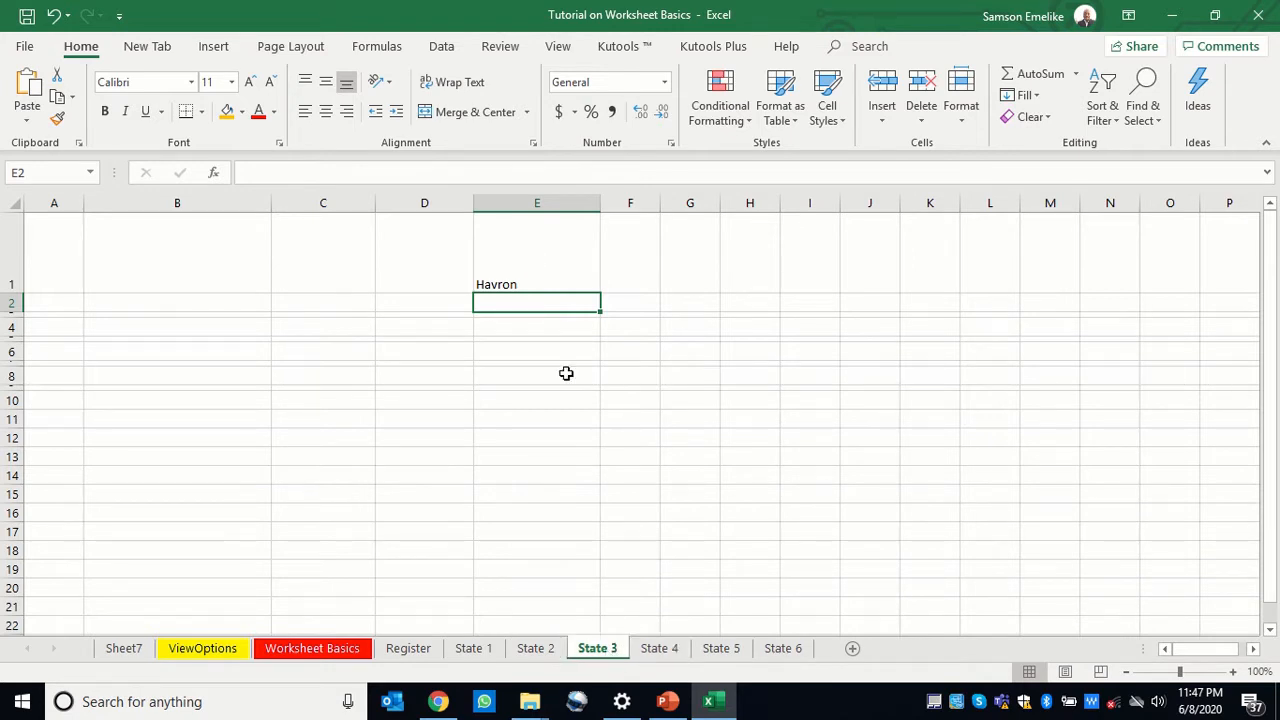
pyautogui.click(468, 649)
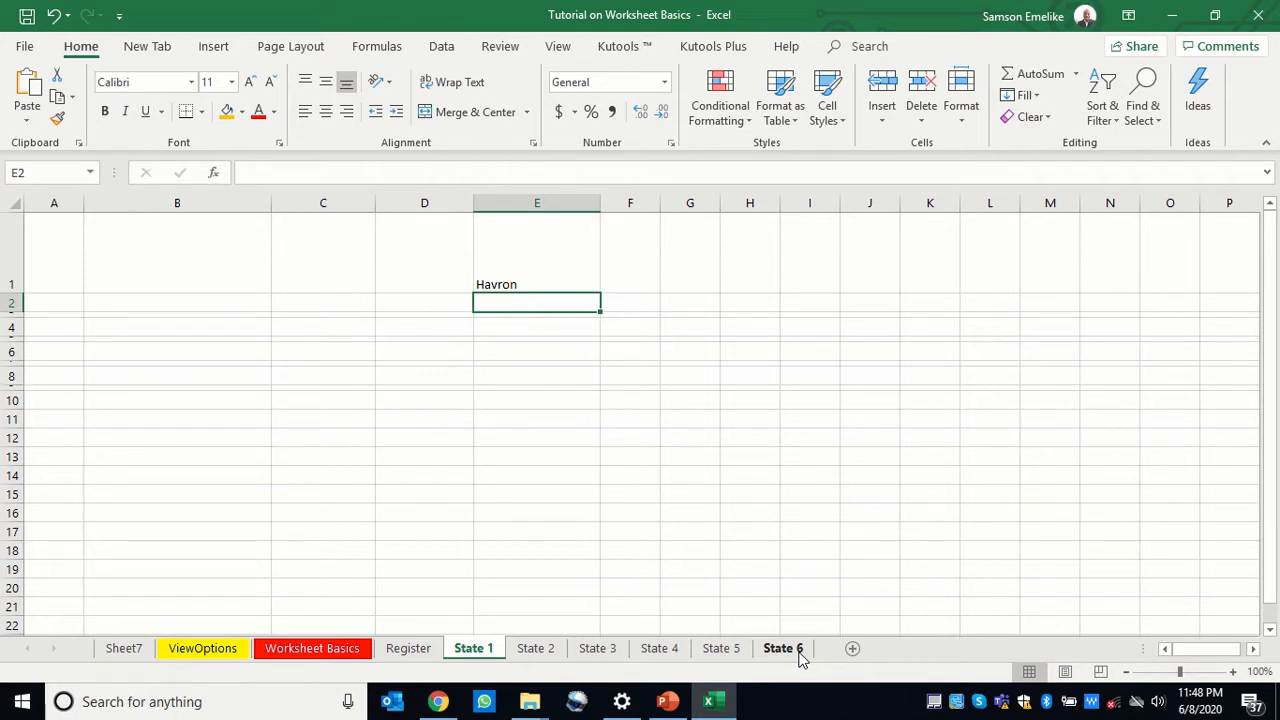
# Delete the company logo picture above the Monthly Summary Form on the Register sheet
pyautogui.click(410, 650)
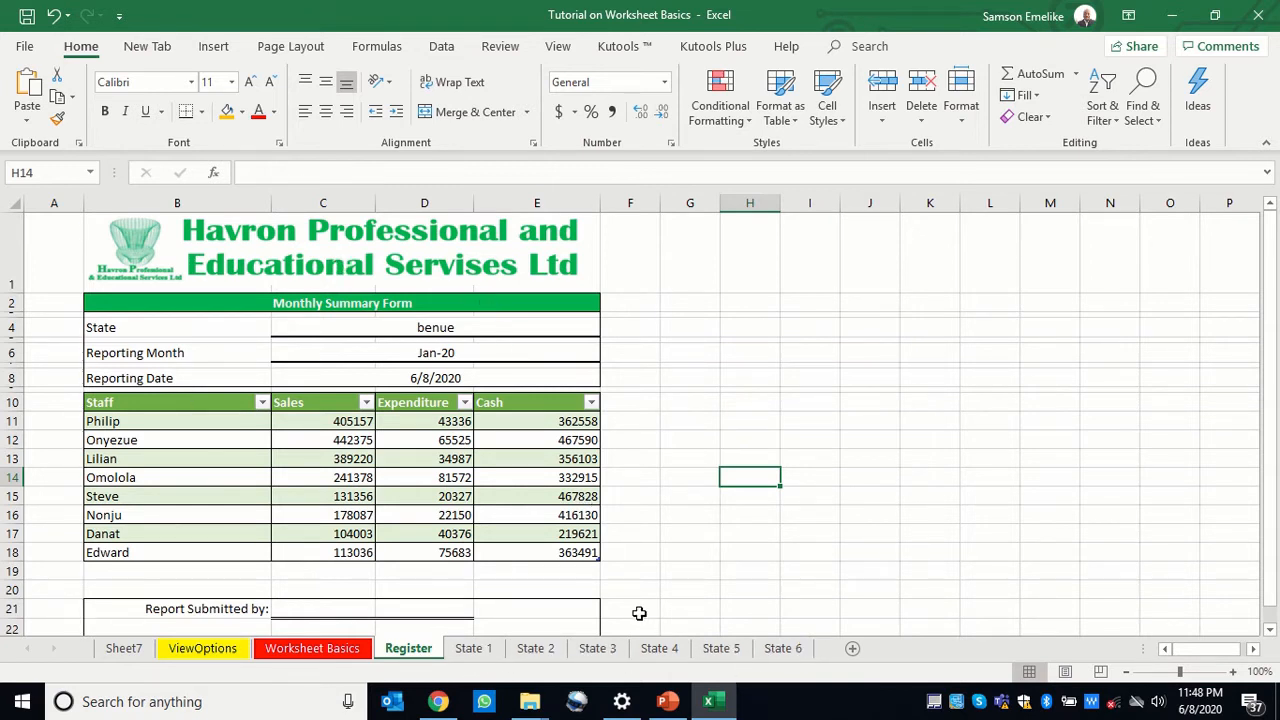
pyautogui.click(472, 262)
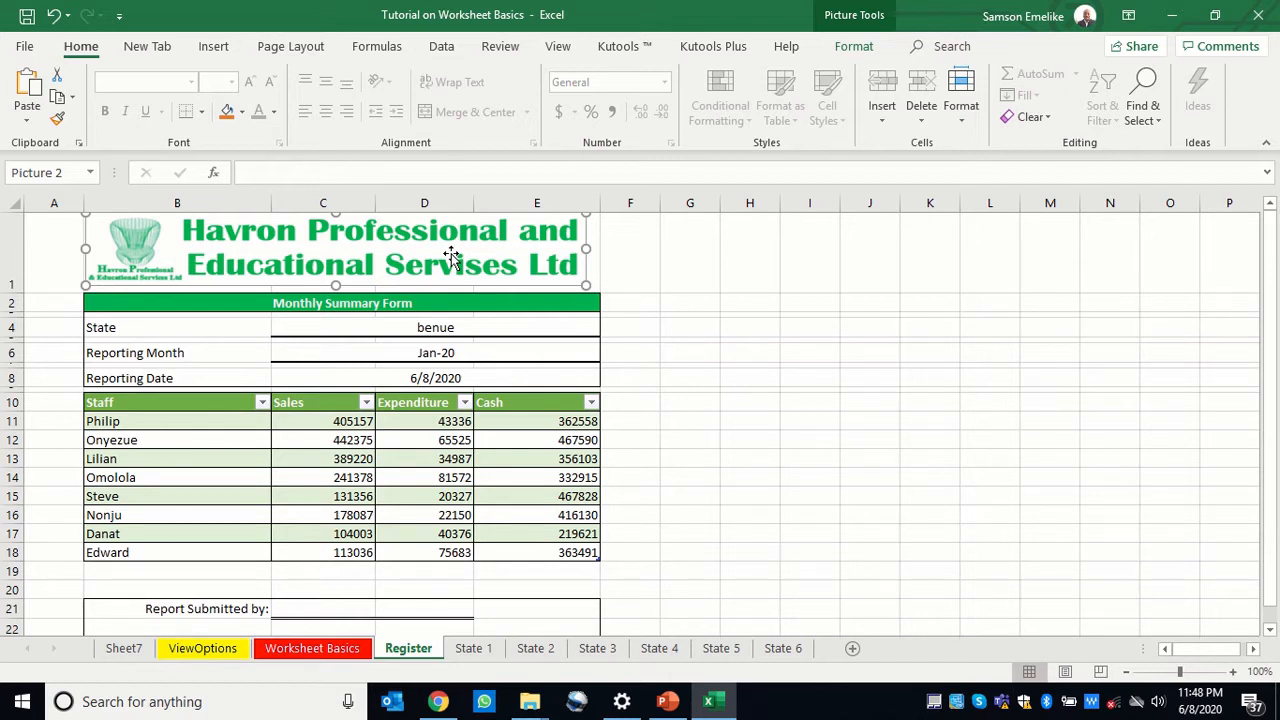
pyautogui.press('Delete')
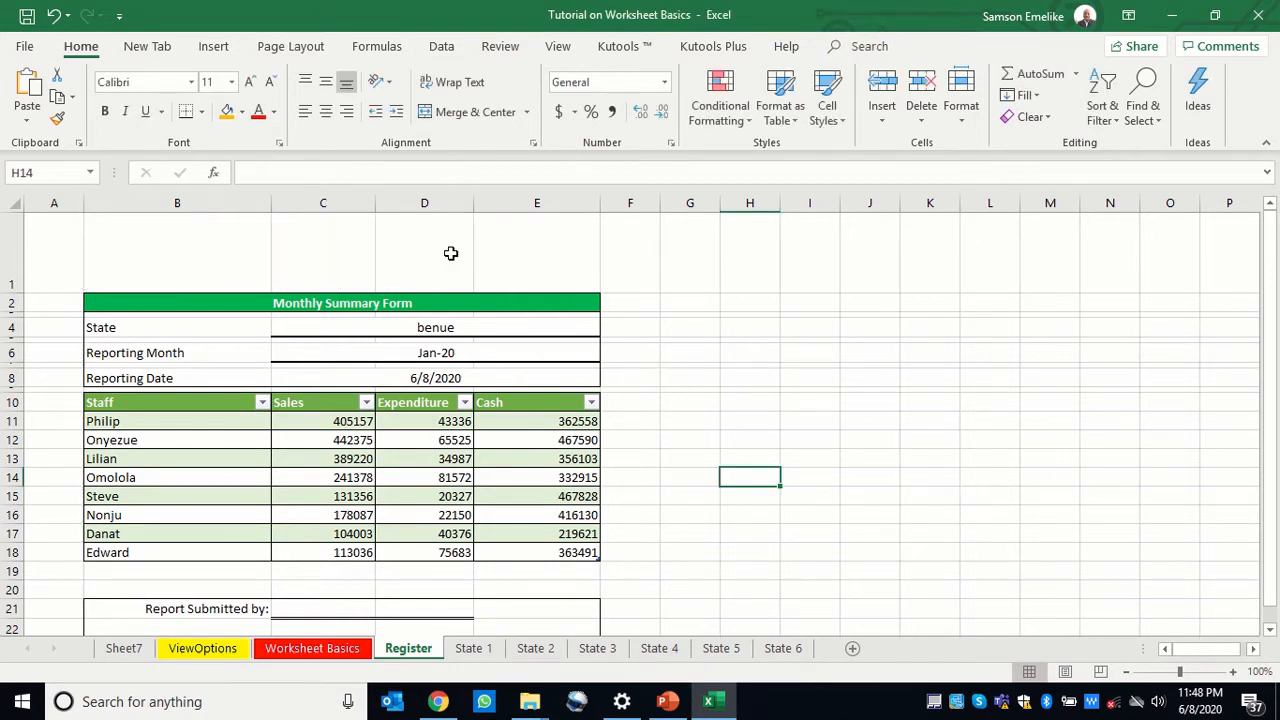
# Select a Sales cell in the staff table on the Register sheet and show the table design options
pyautogui.click(326, 463)
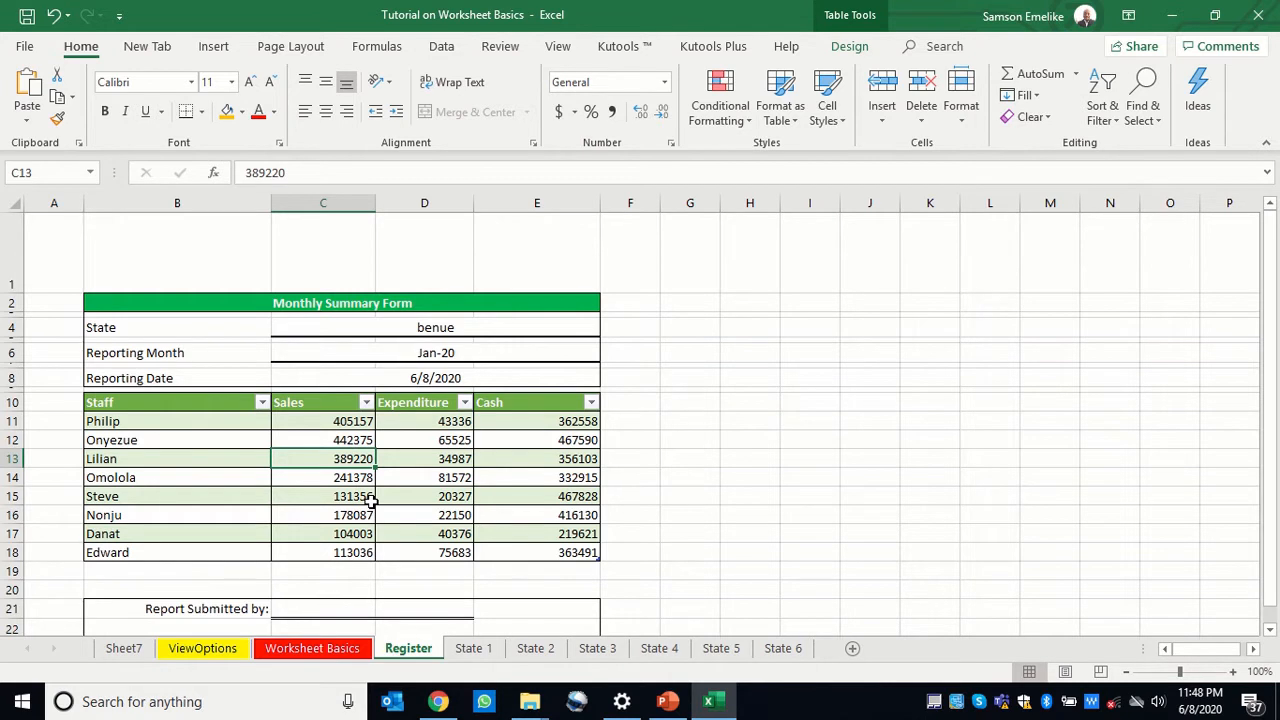
pyautogui.click(330, 437)
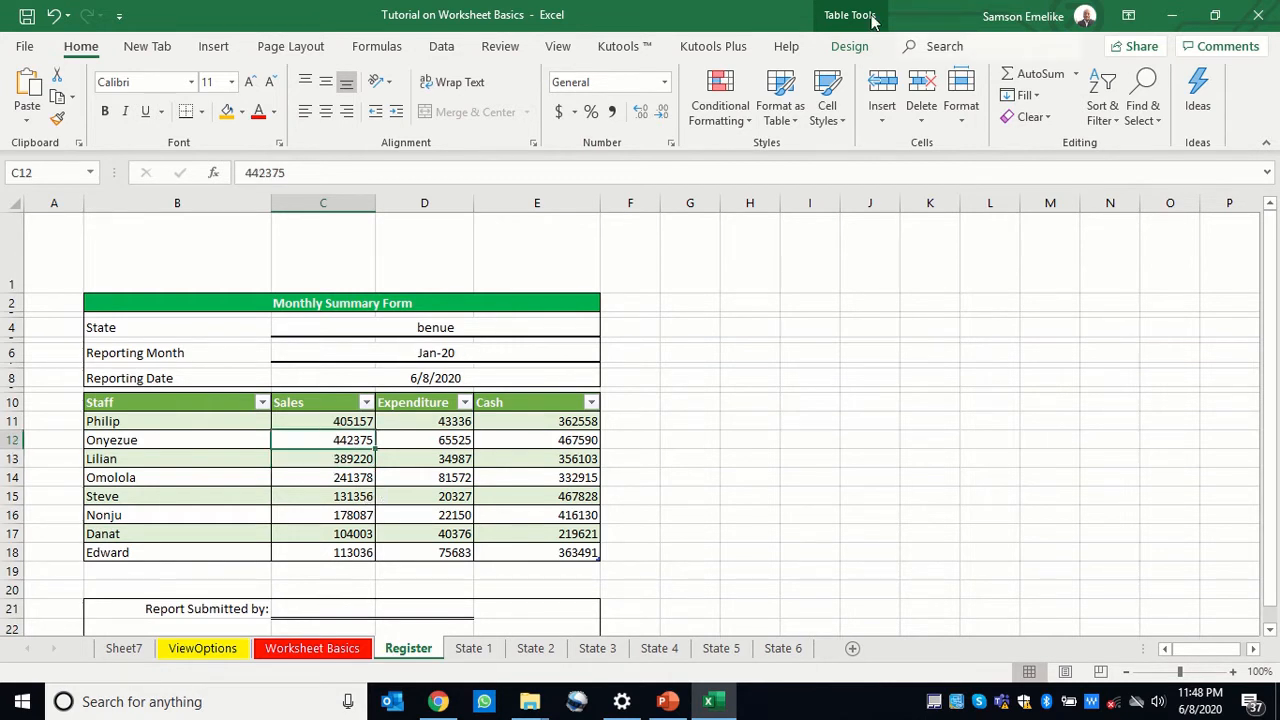
pyautogui.click(860, 15)
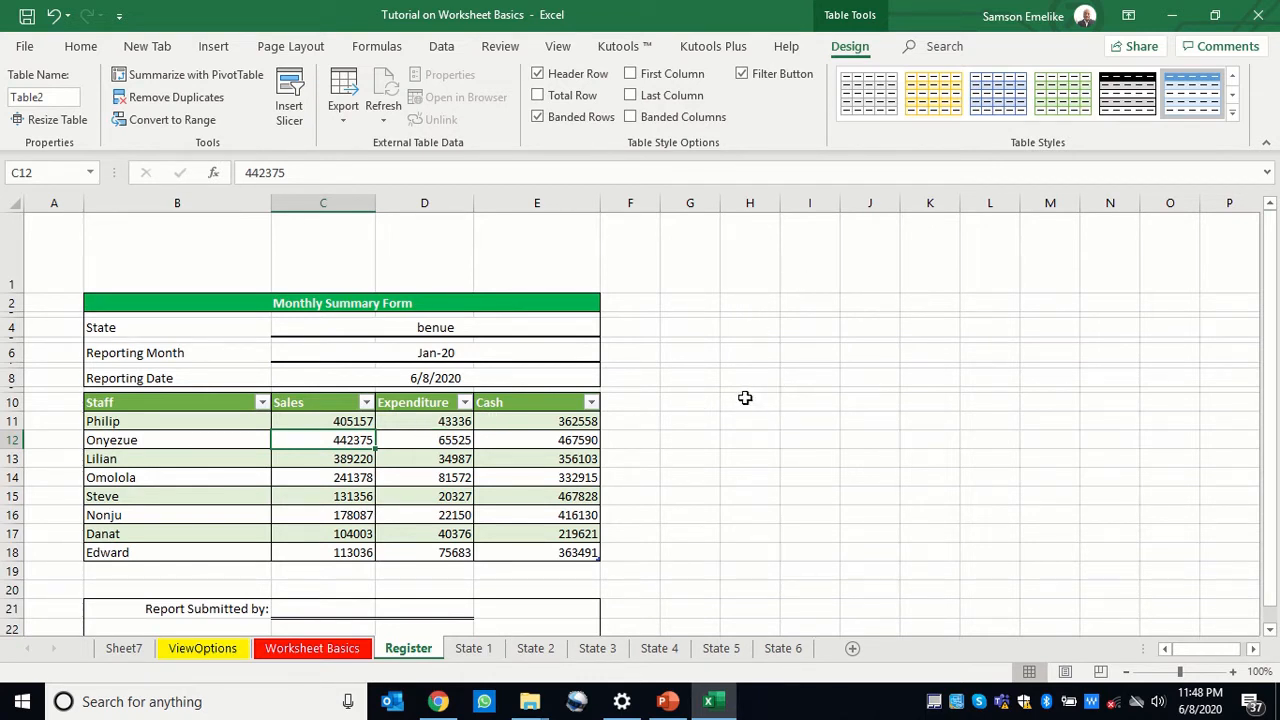
# Apply all borders to the empty range H10:L18 and fill its header row H10:L10 with orange
pyautogui.moveTo(750, 402); pyautogui.dragTo(986, 551)
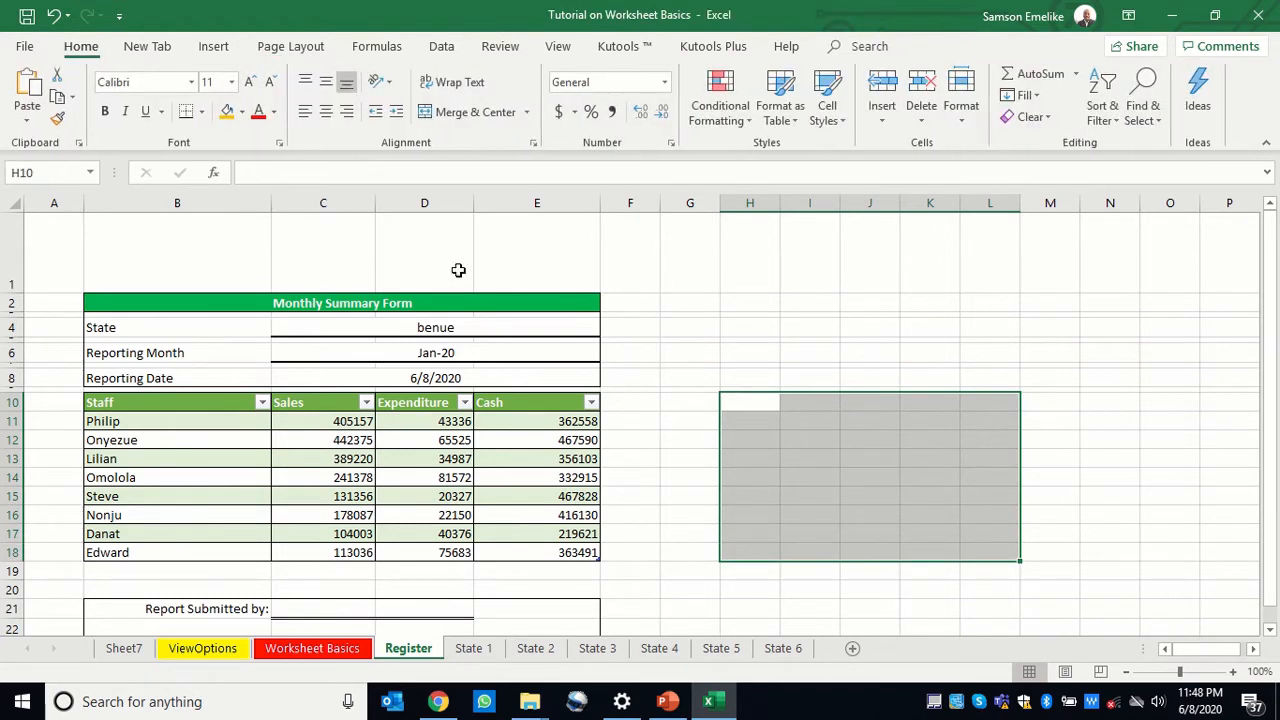
pyautogui.click(202, 112)
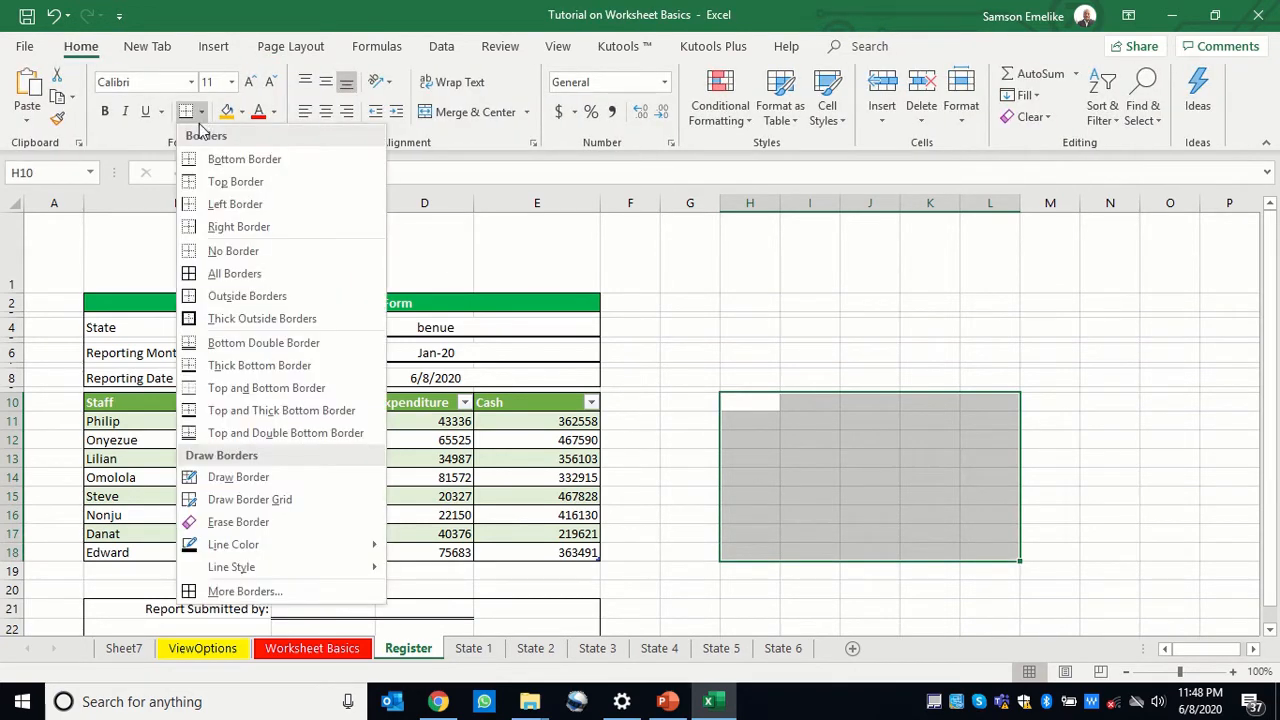
pyautogui.click(200, 273)
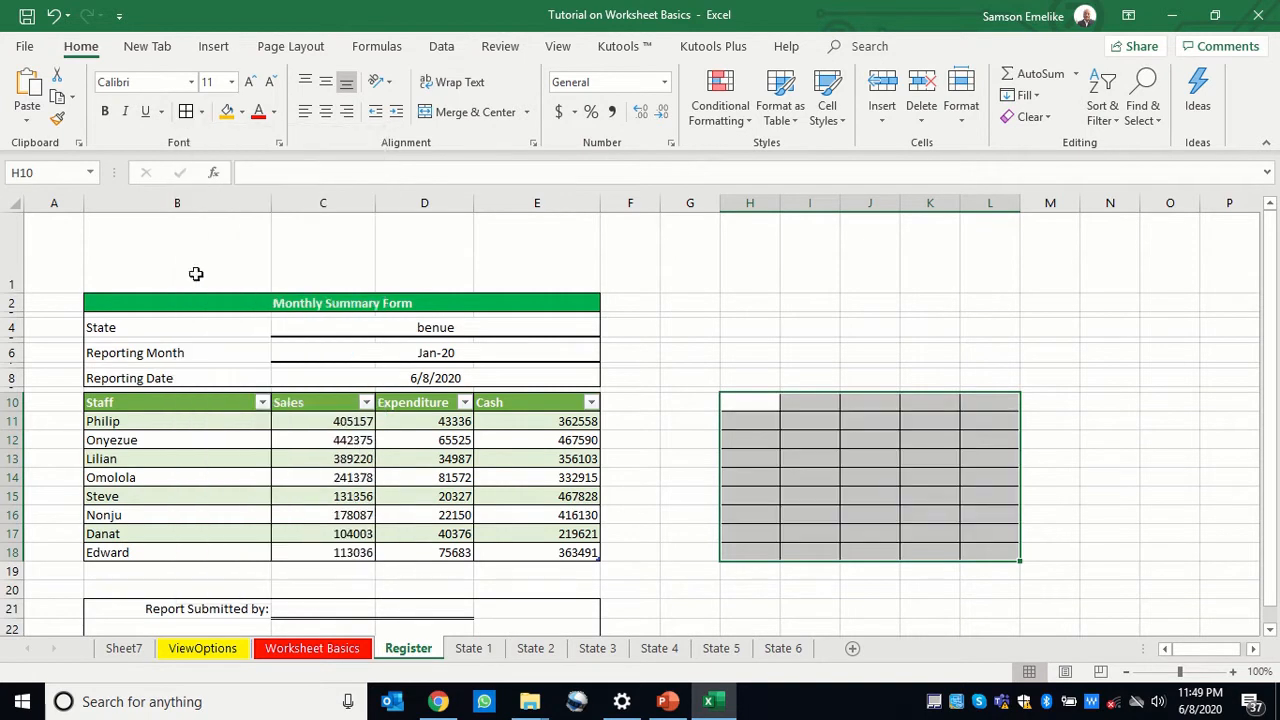
pyautogui.moveTo(737, 401); pyautogui.dragTo(983, 400)
pyautogui.click(227, 111)
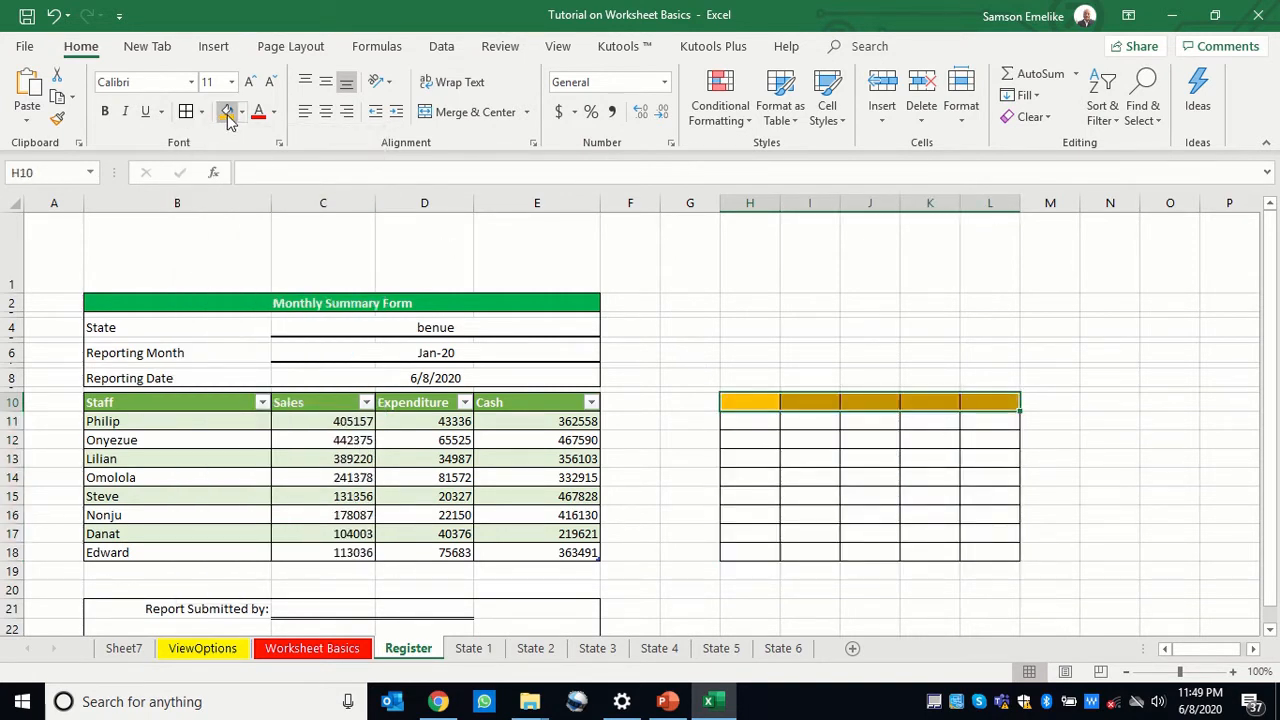
# Set the font colour of the orange header row H10:L10 to white and enter the headings Name, Sales, Exp, Cash and Bal
pyautogui.click(274, 111)
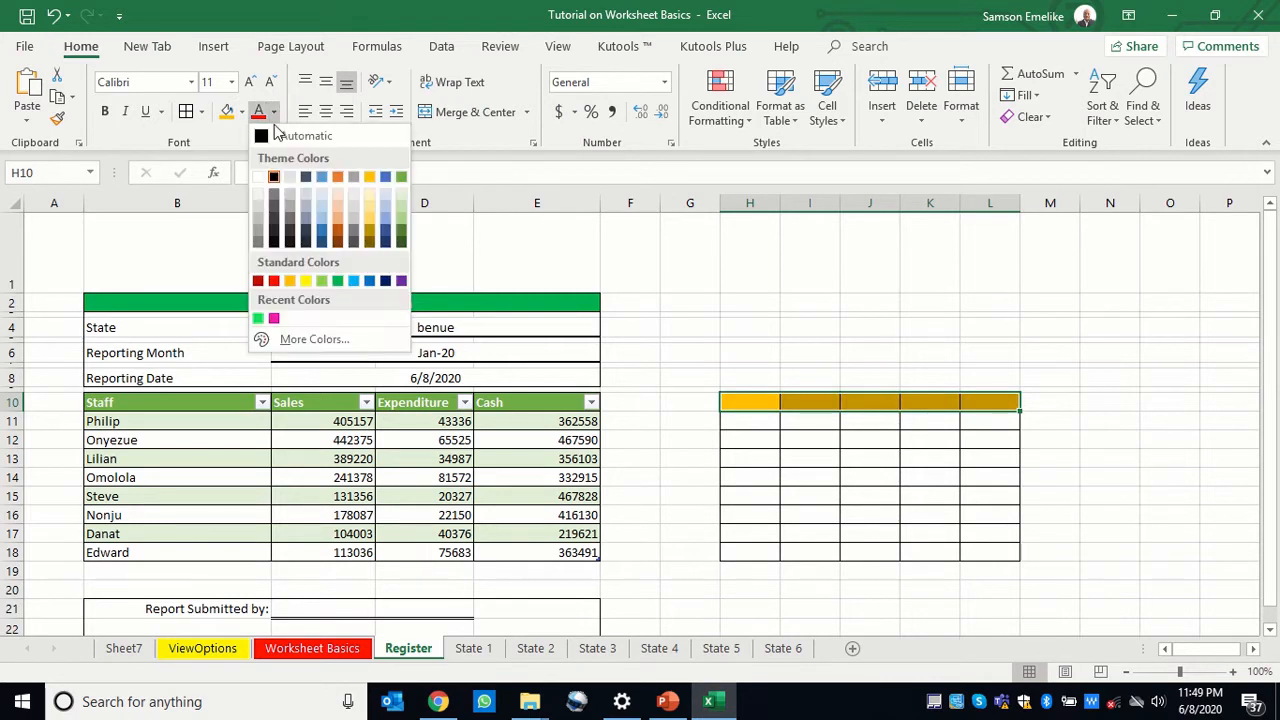
pyautogui.click(259, 177)
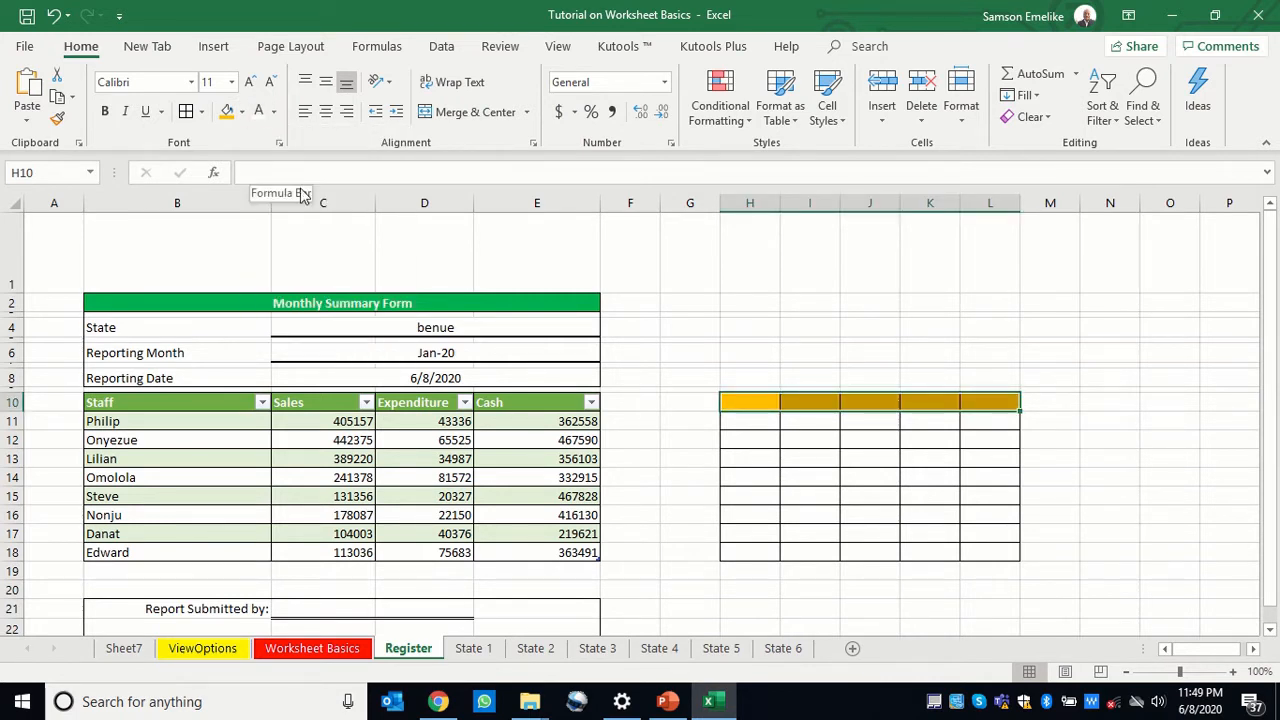
pyautogui.click(744, 399)
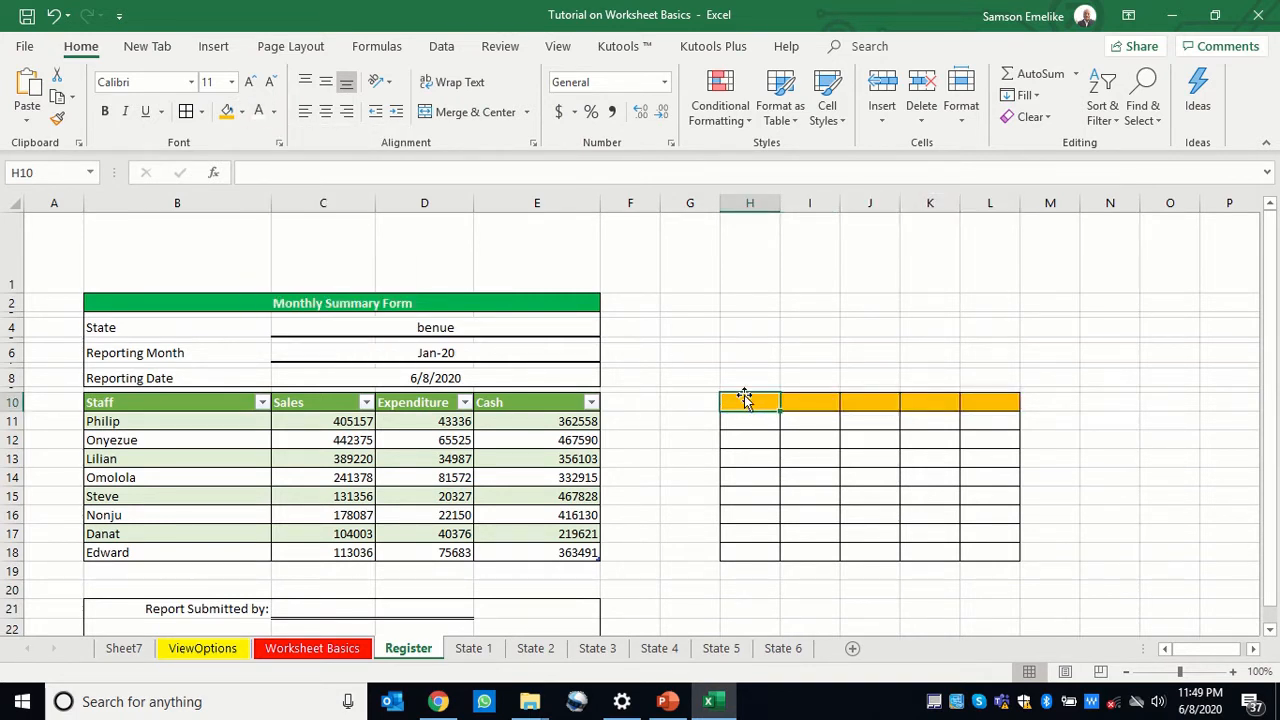
pyautogui.write('Namne')
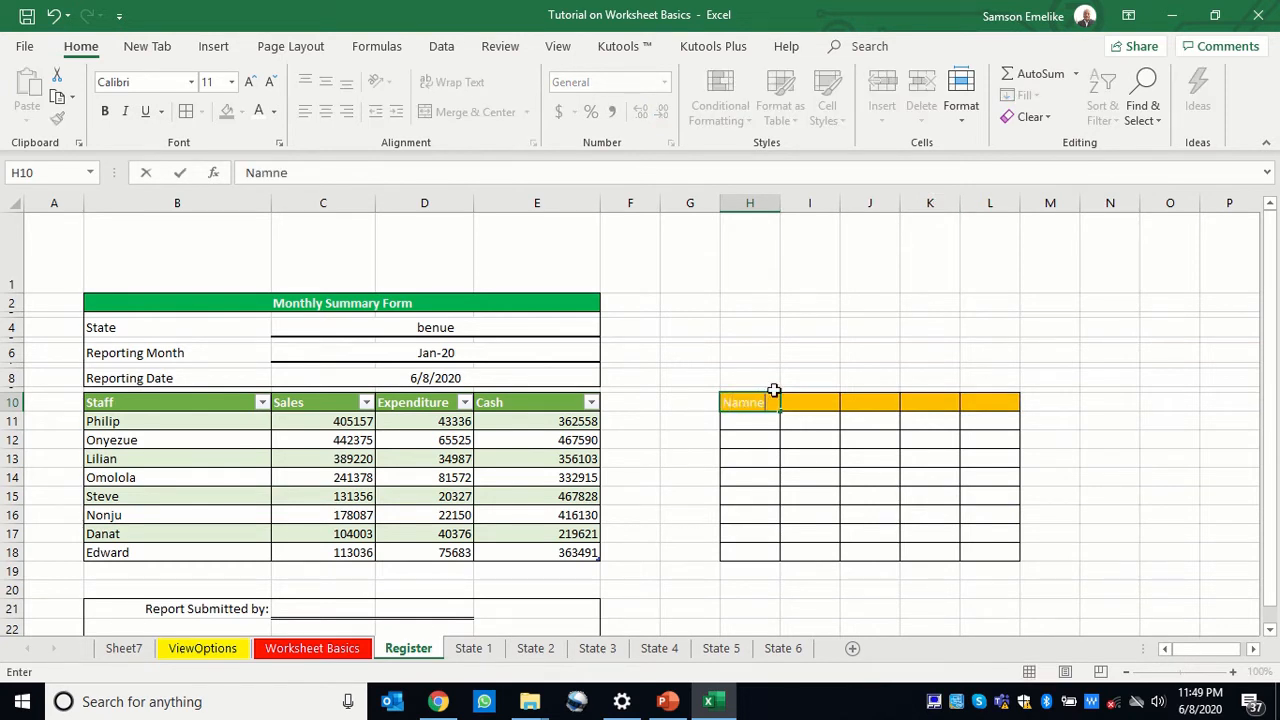
pyautogui.press('Tab')
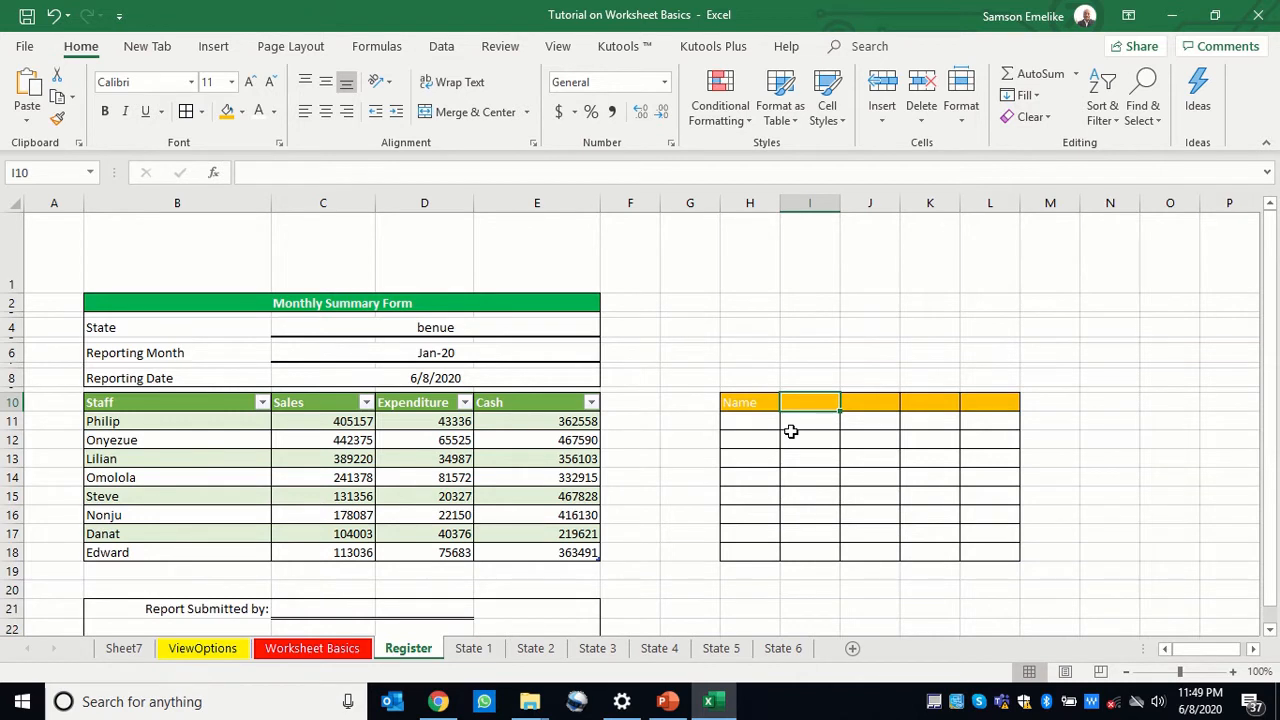
pyautogui.write('Sale')
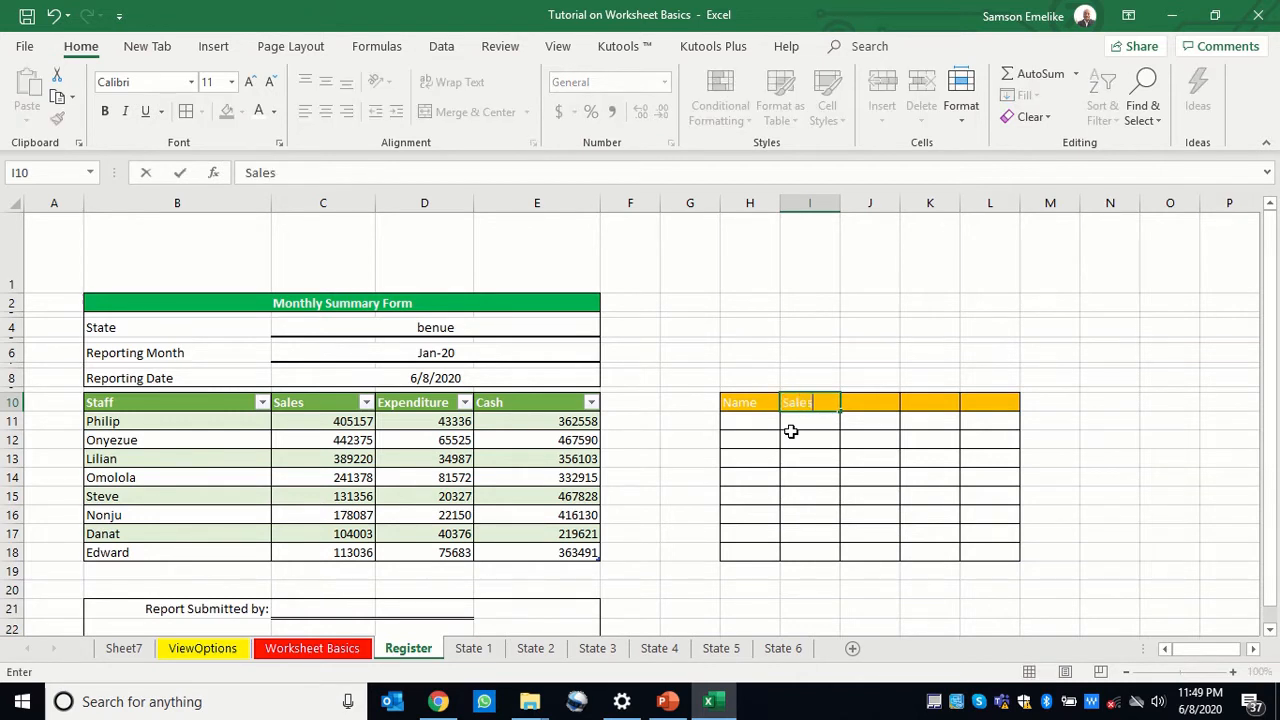
pyautogui.write('s')
pyautogui.press('Tab')
pyautogui.write('Exp')
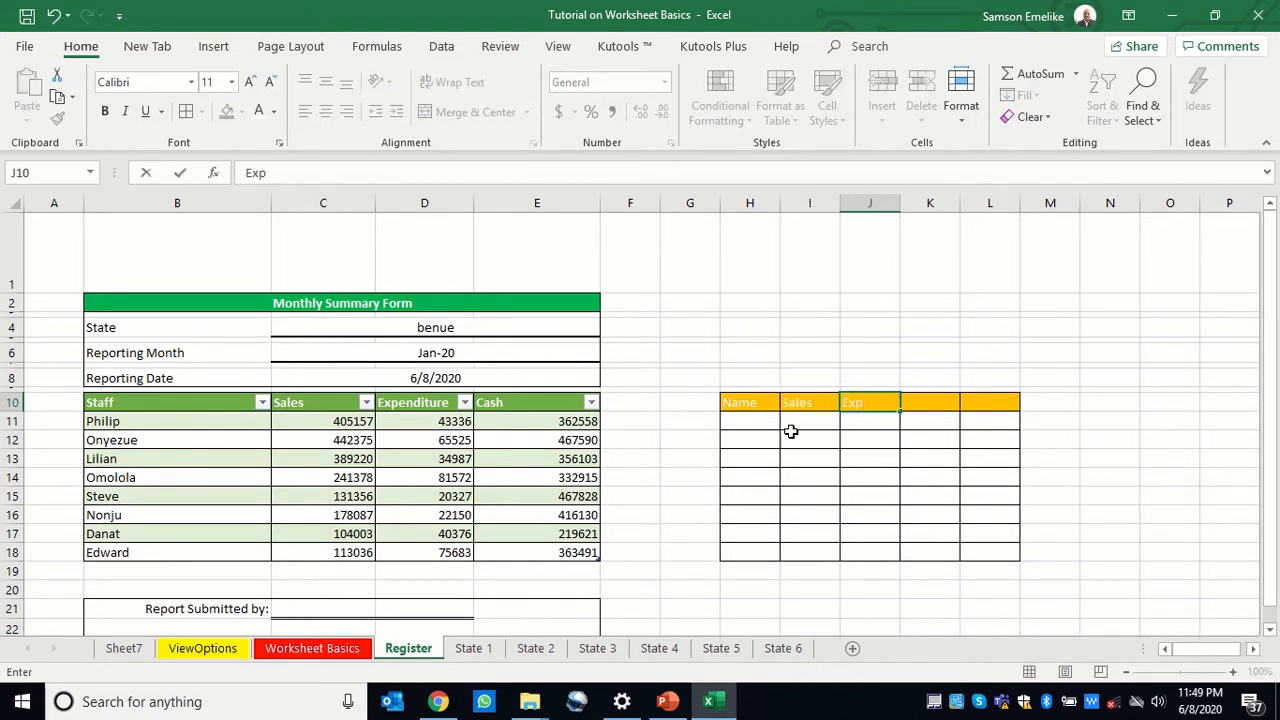
pyautogui.press('Tab')
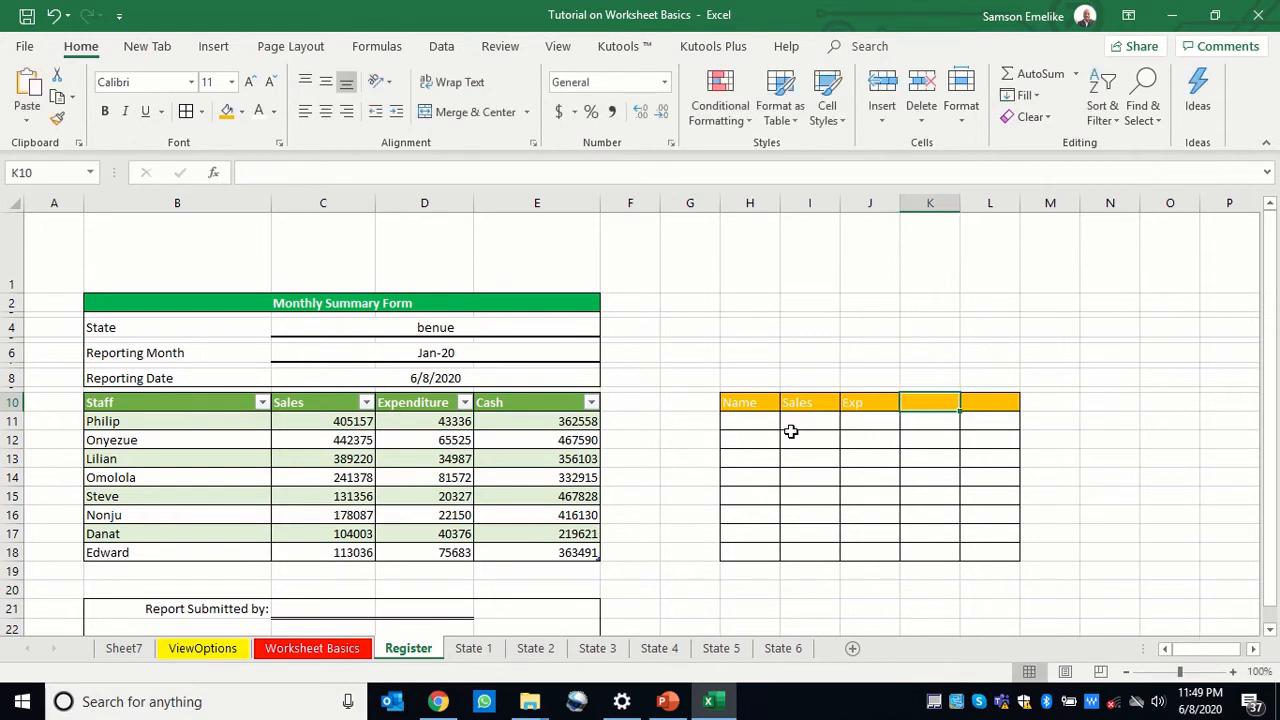
pyautogui.write('Cash')
pyautogui.press('Tab')
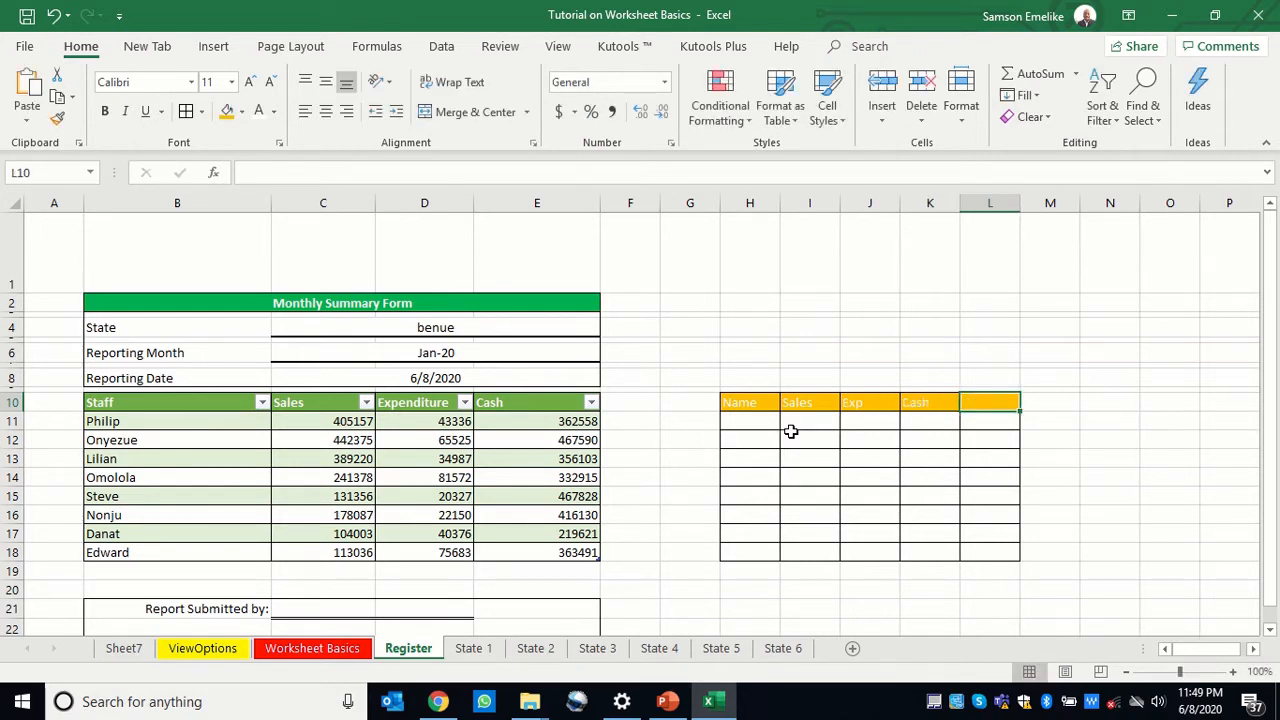
pyautogui.write('B')
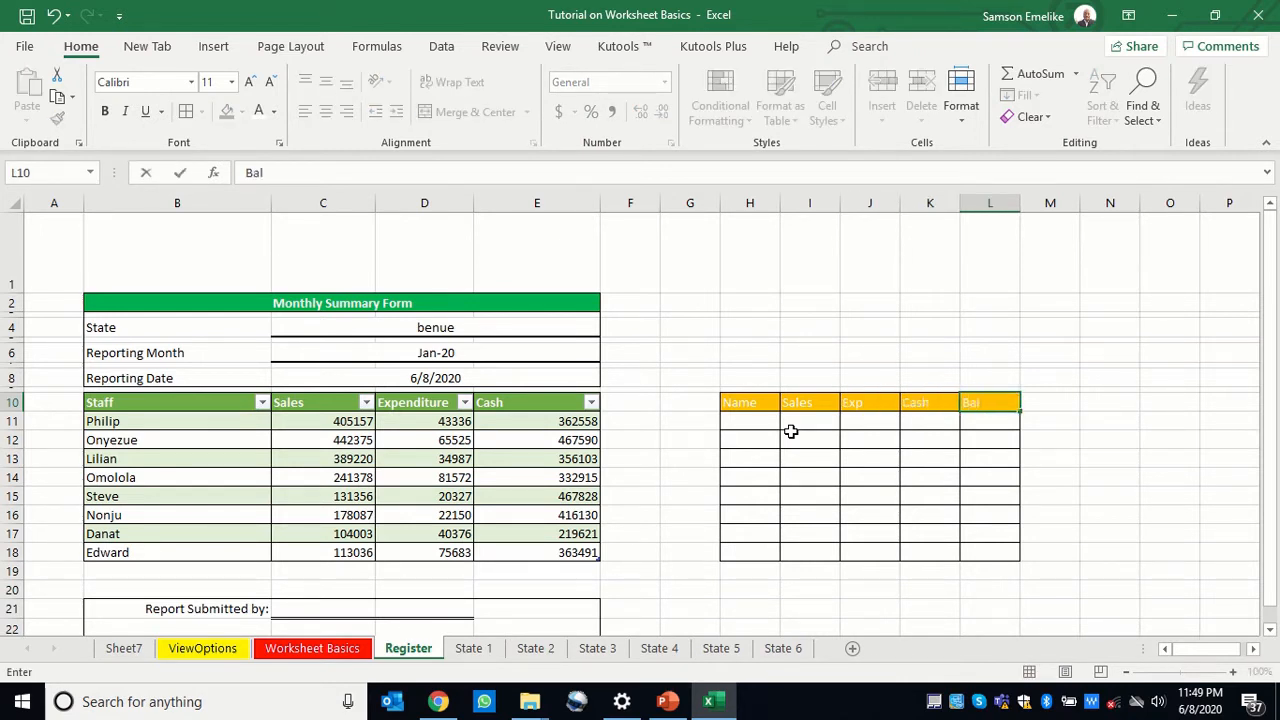
pyautogui.write('al')
pyautogui.press('Return')
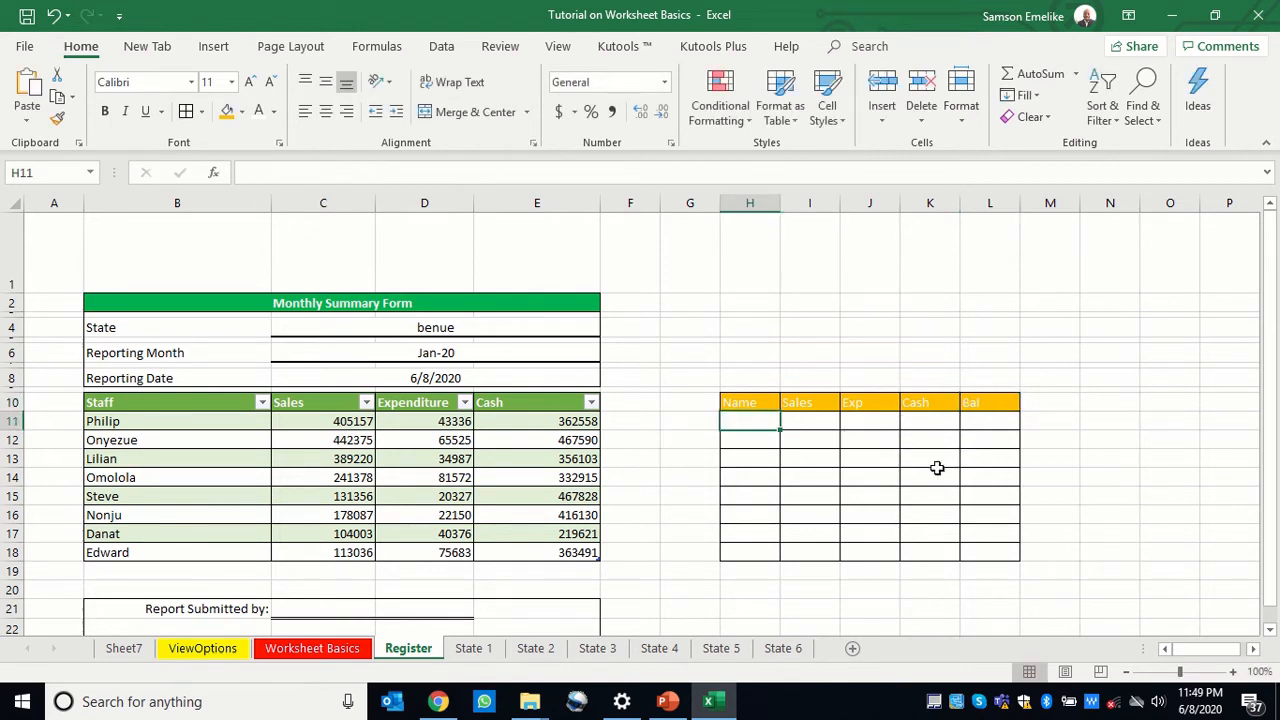
pyautogui.click(878, 455)
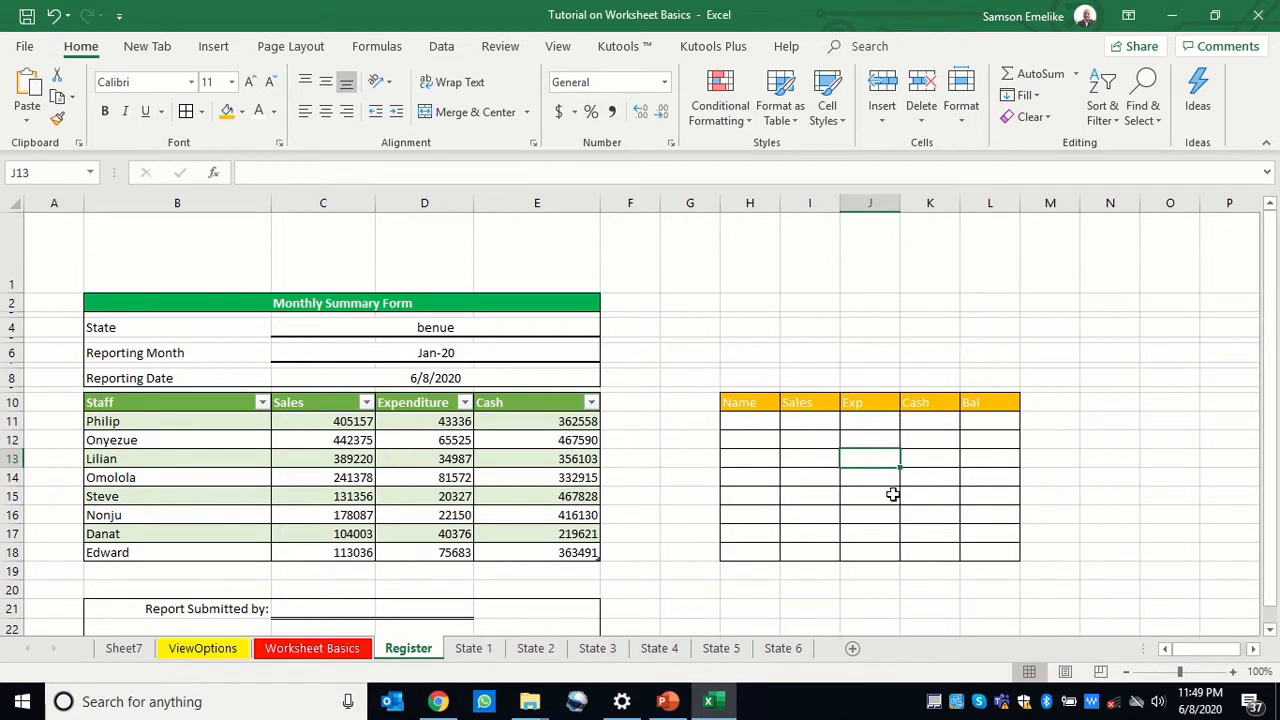
pyautogui.click(882, 492)
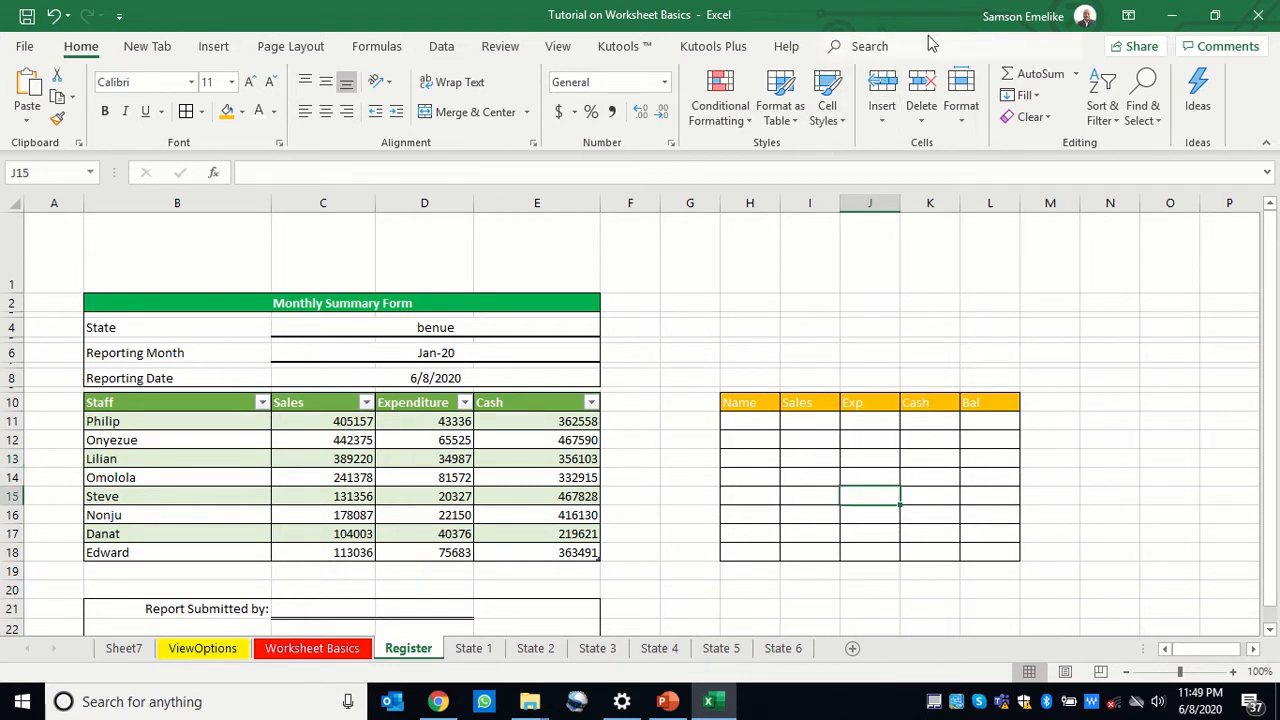
# Convert the staff table on the Register sheet to a normal range
pyautogui.click(424, 456)
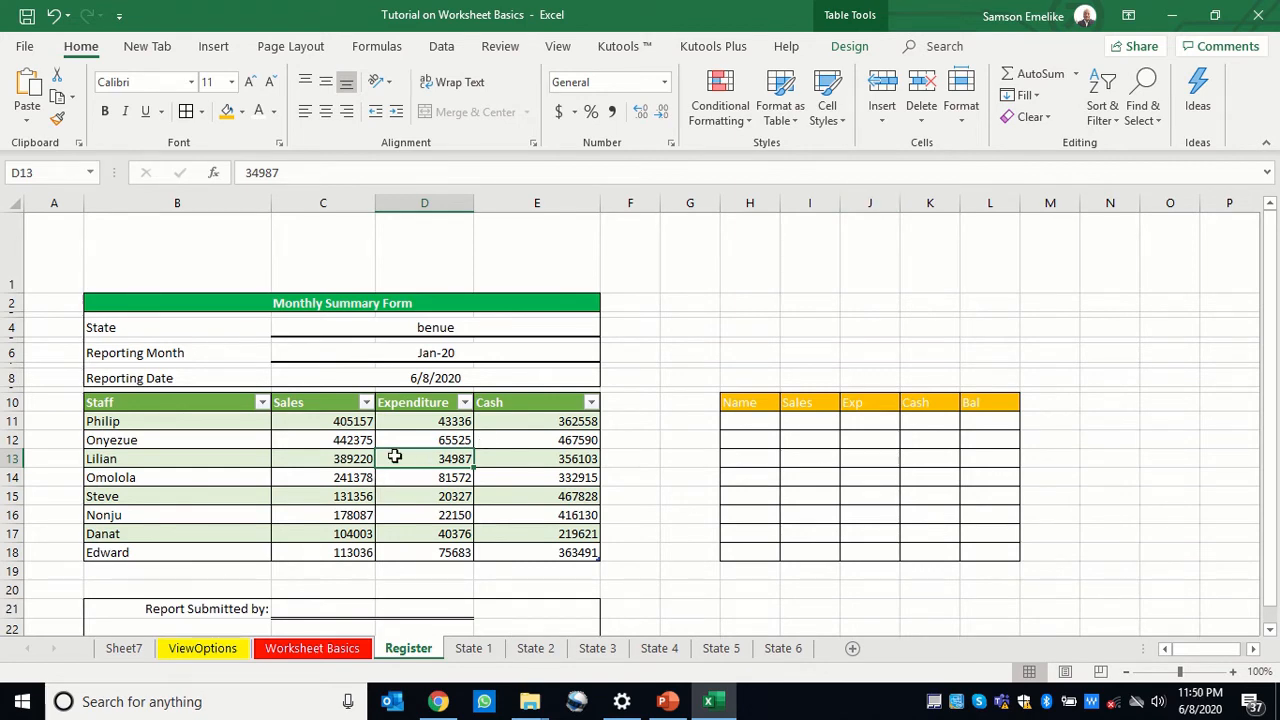
pyautogui.click(851, 48)
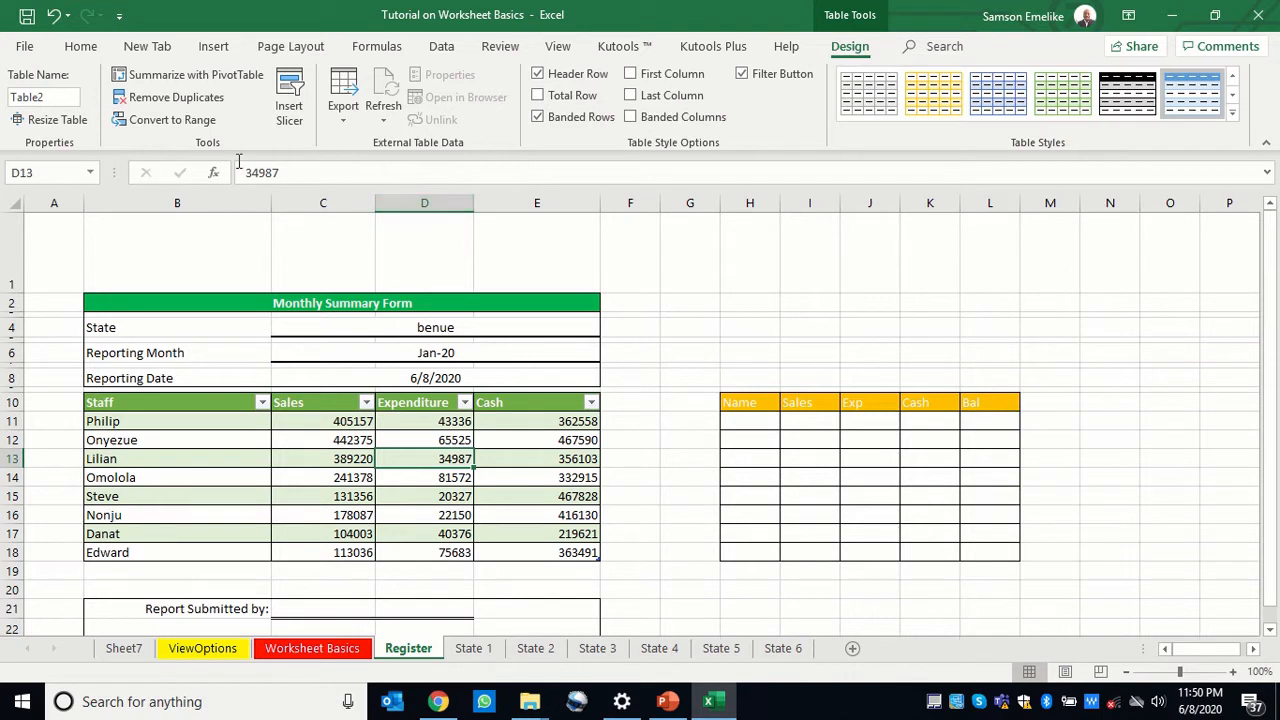
pyautogui.click(157, 128)
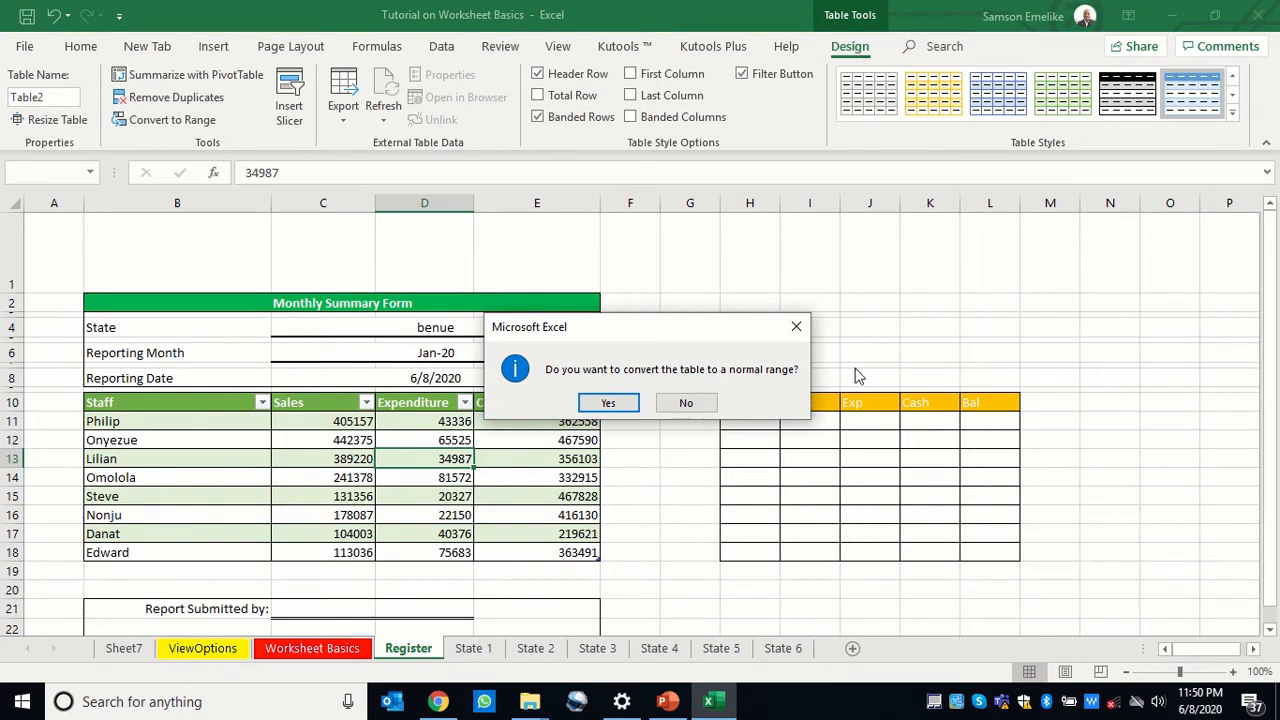
pyautogui.click(608, 402)
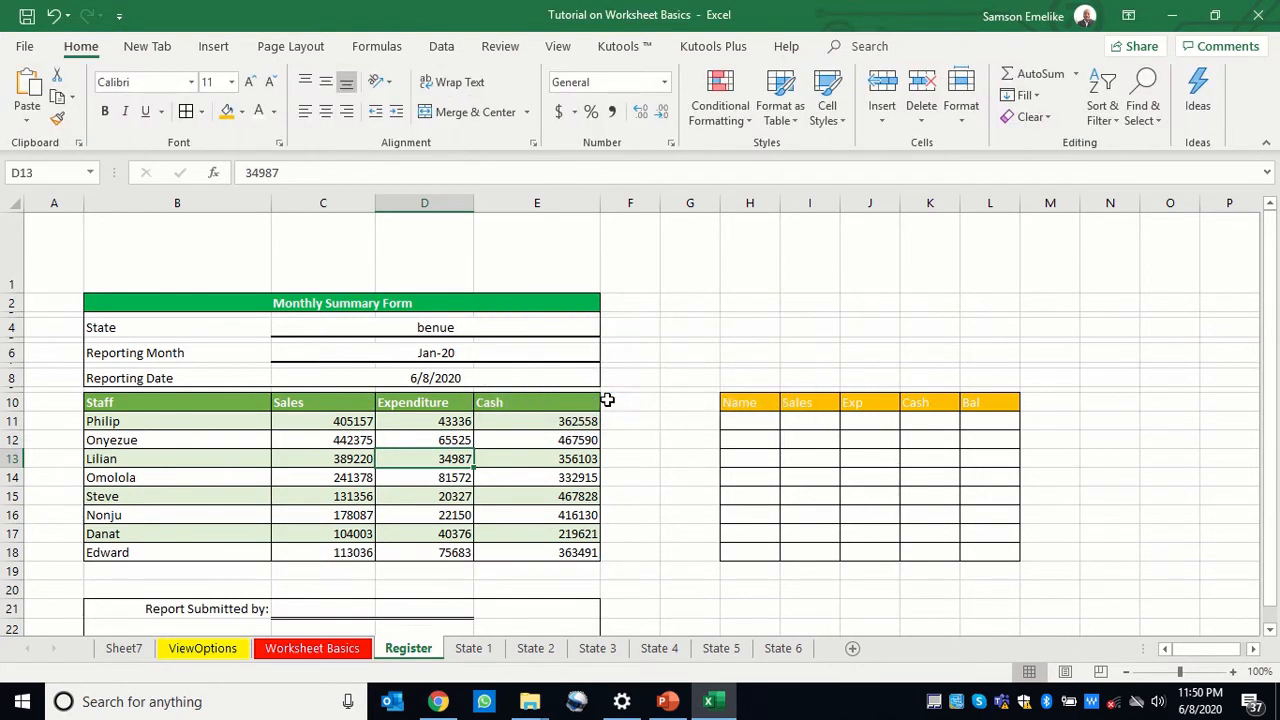
pyautogui.click(248, 423)
pyautogui.click(208, 458)
pyautogui.click(368, 514)
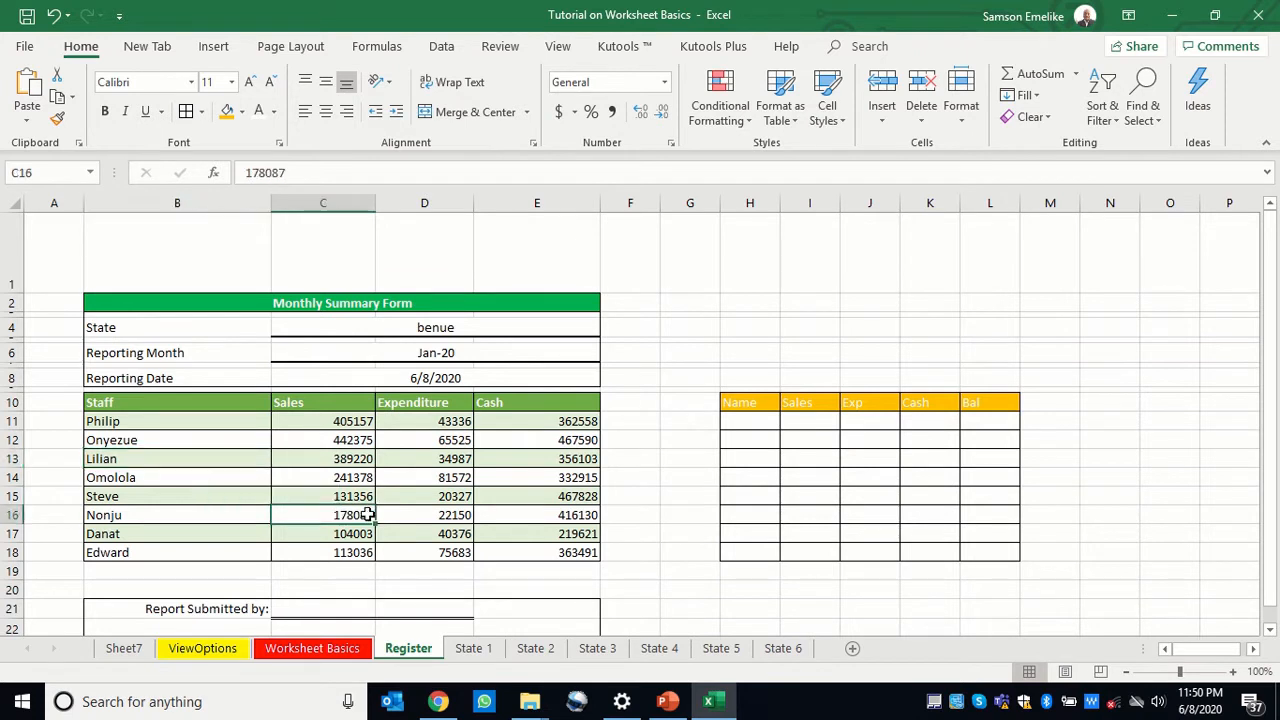
pyautogui.click(482, 510)
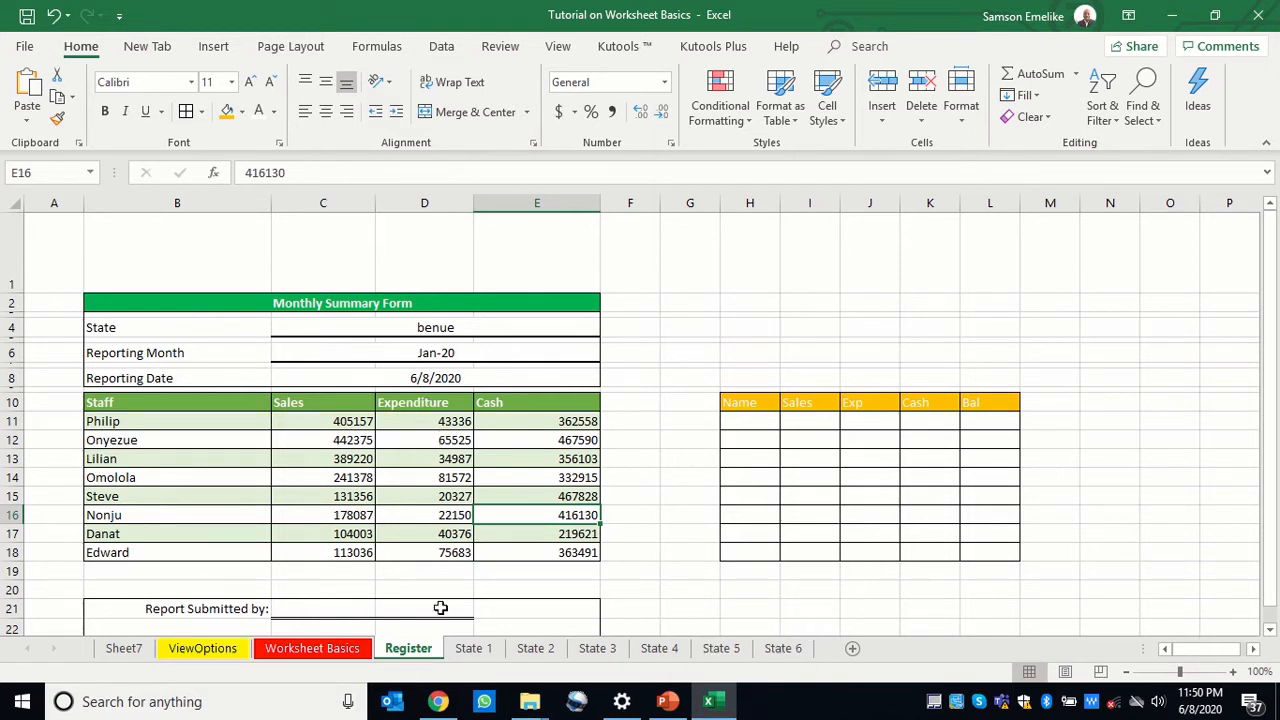
# Copy the entire Register sheet and paste it over the whole of the grouped sheets State 1 to State 6
pyautogui.click(15, 203)
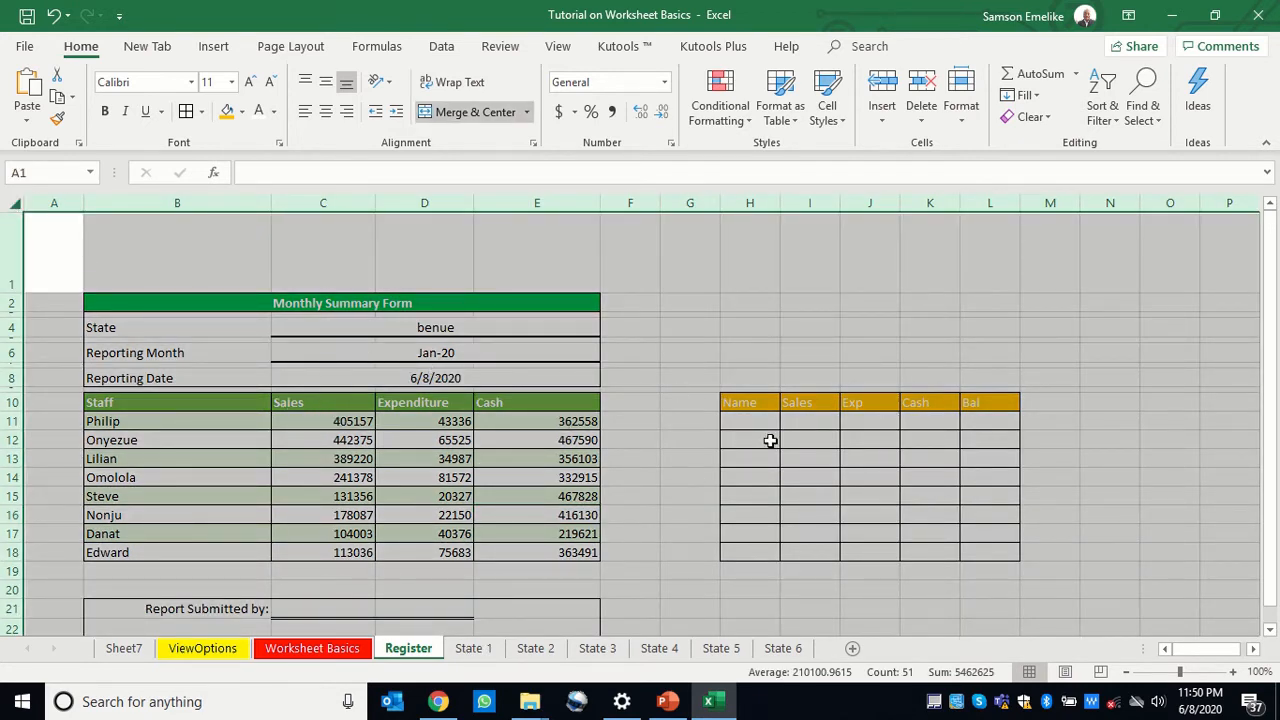
pyautogui.hotkey('ctrl', 'c')
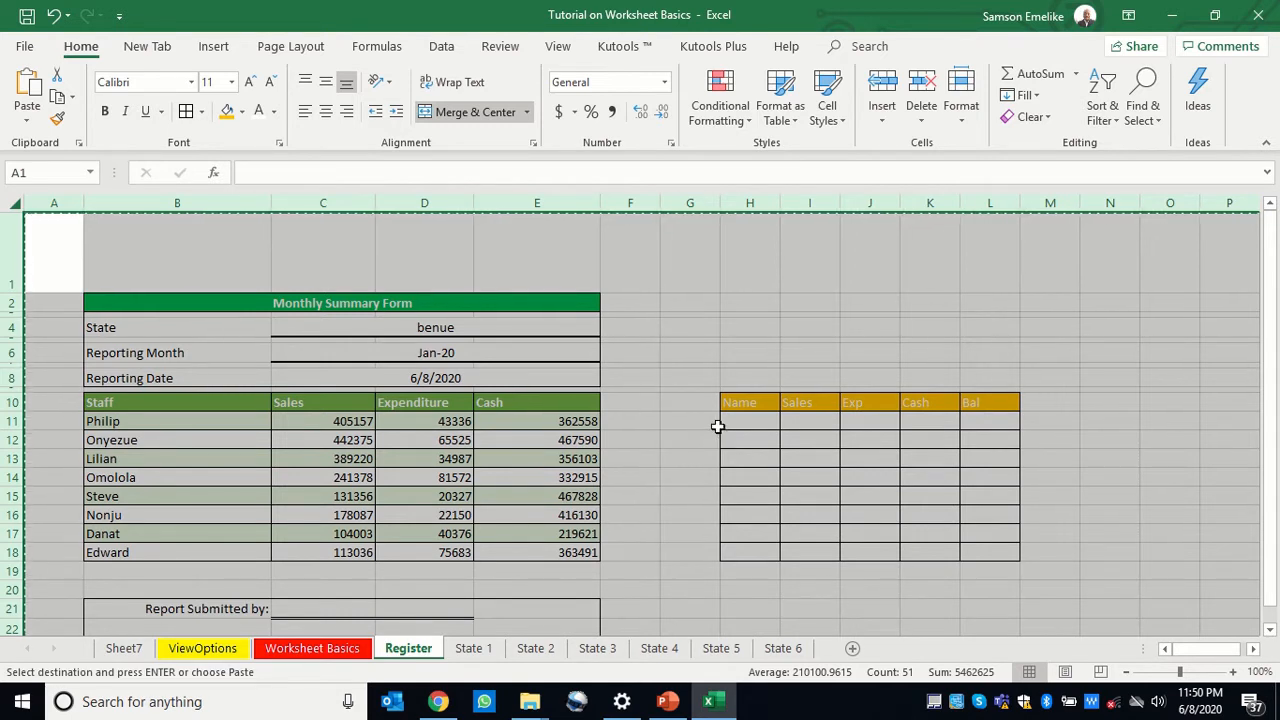
pyautogui.click(476, 650)
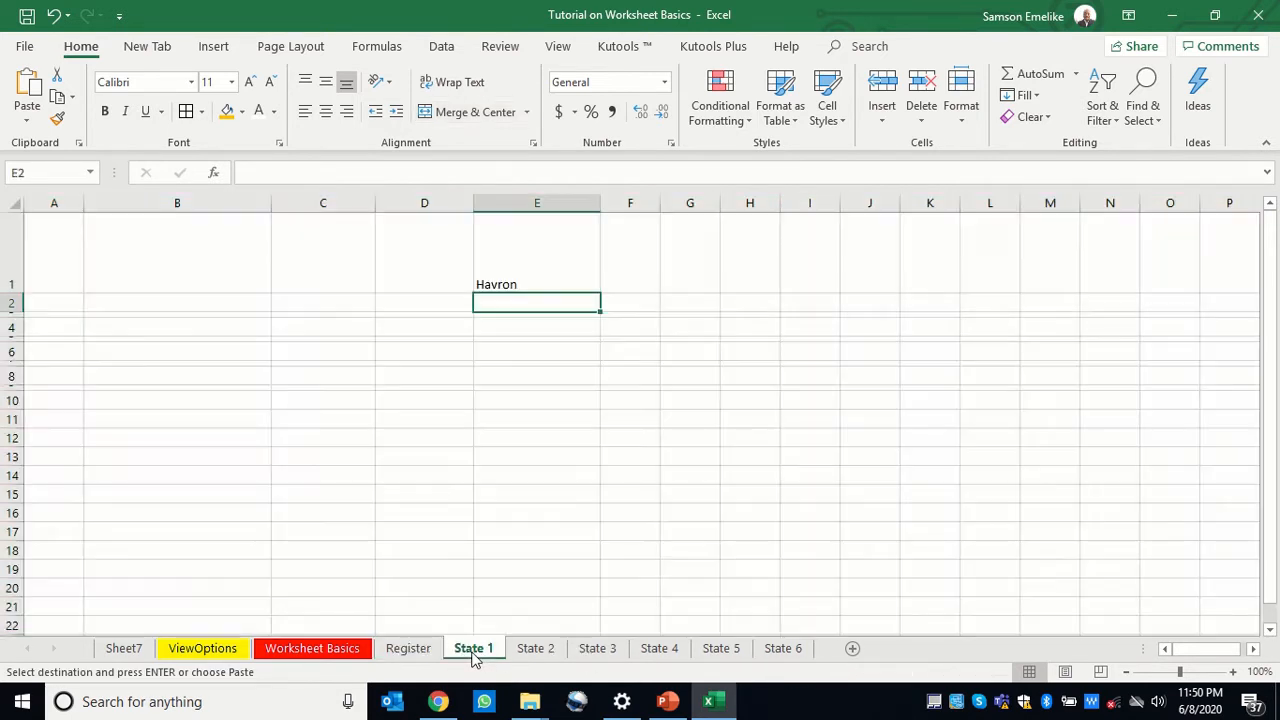
pyautogui.keyDown('shift'); pyautogui.click(807, 649); pyautogui.keyUp('shift')
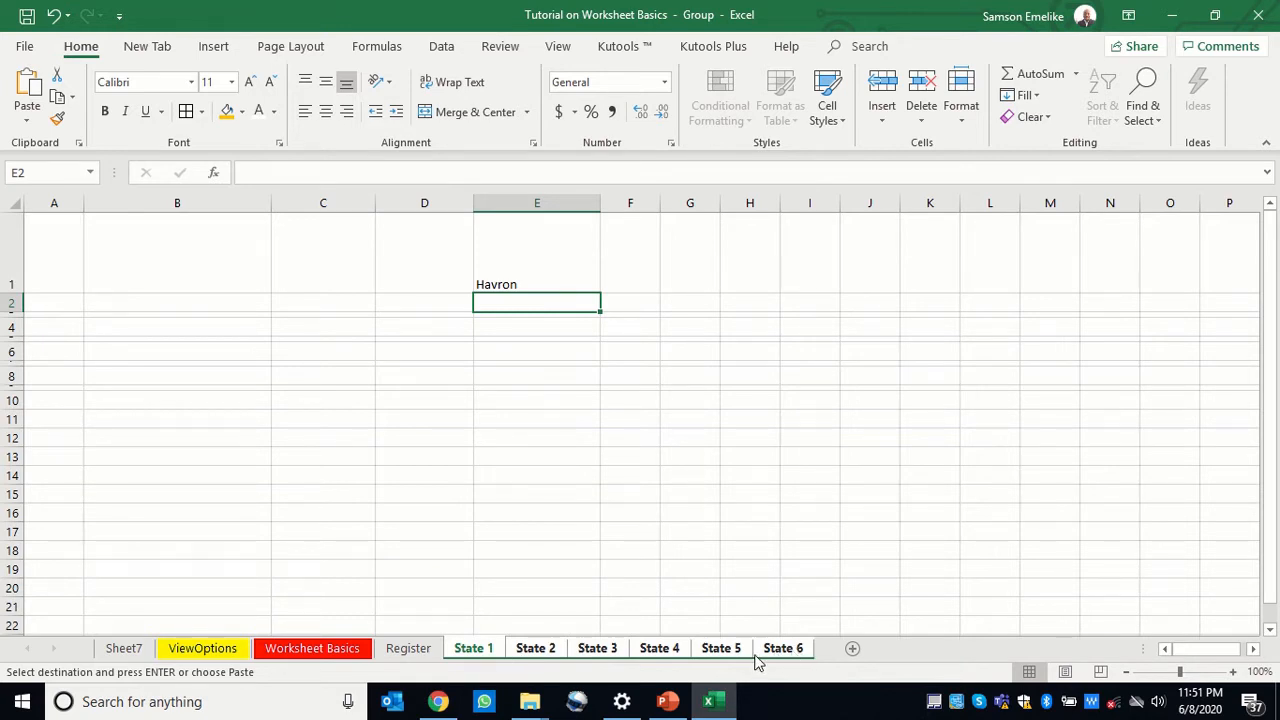
pyautogui.click(12, 198)
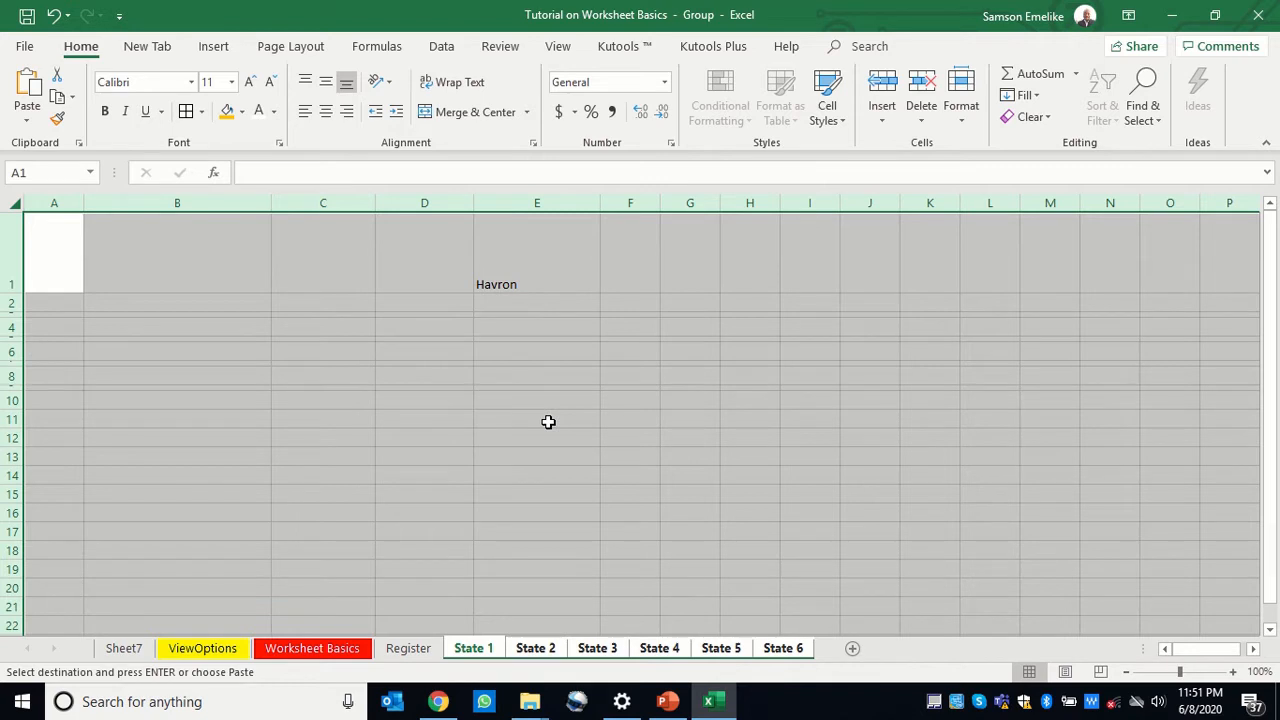
pyautogui.press('Return')
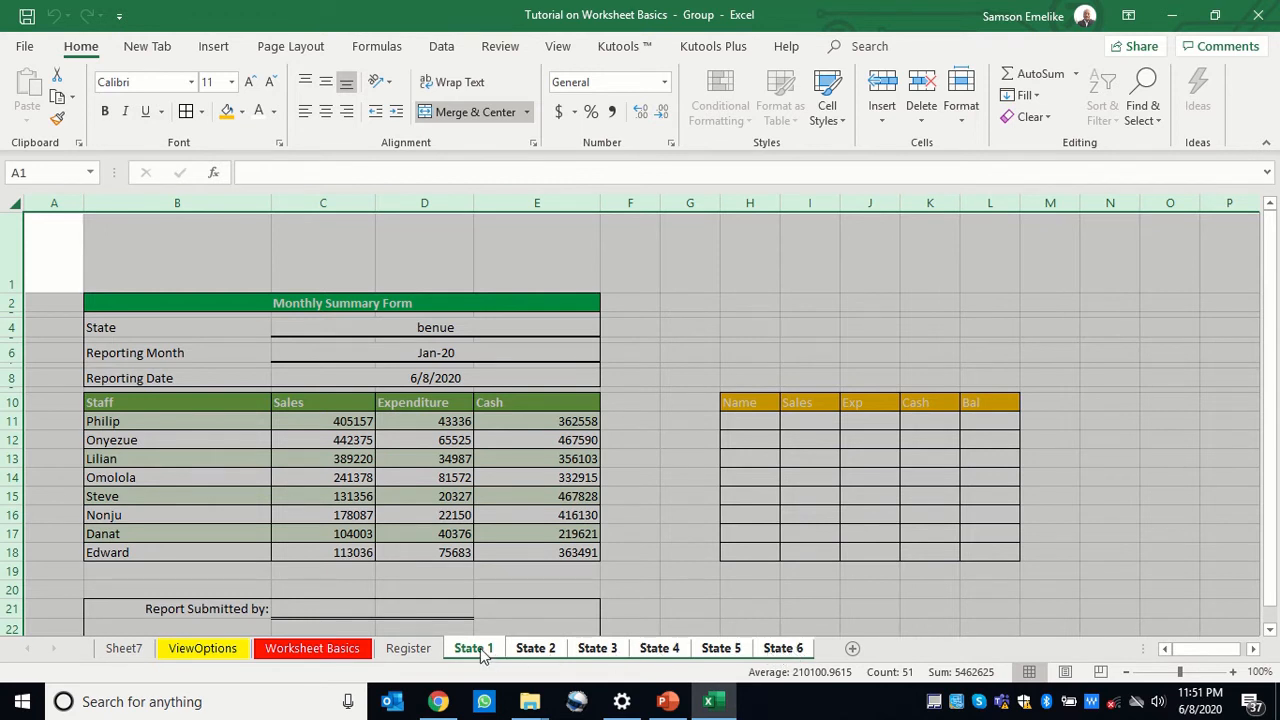
# Ungroup the State sheets and check the pasted form on each one against the Register sheet
pyautogui.rightClick(776, 650)
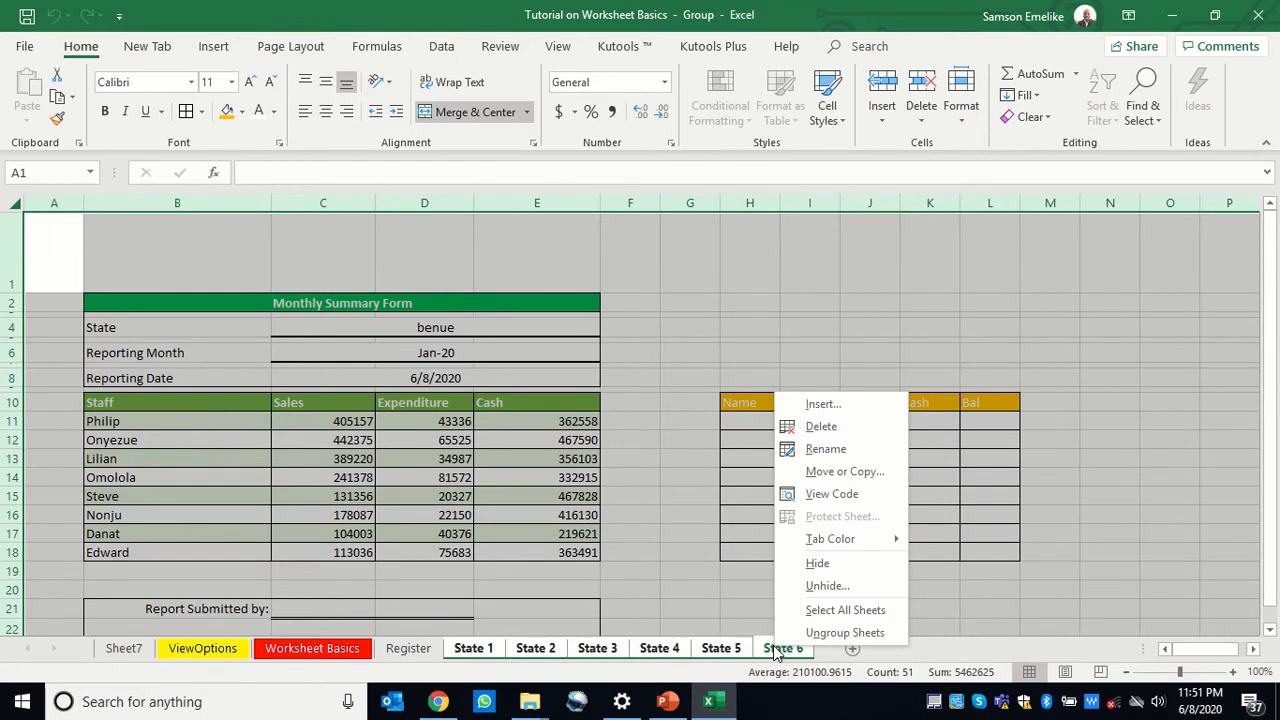
pyautogui.click(840, 633)
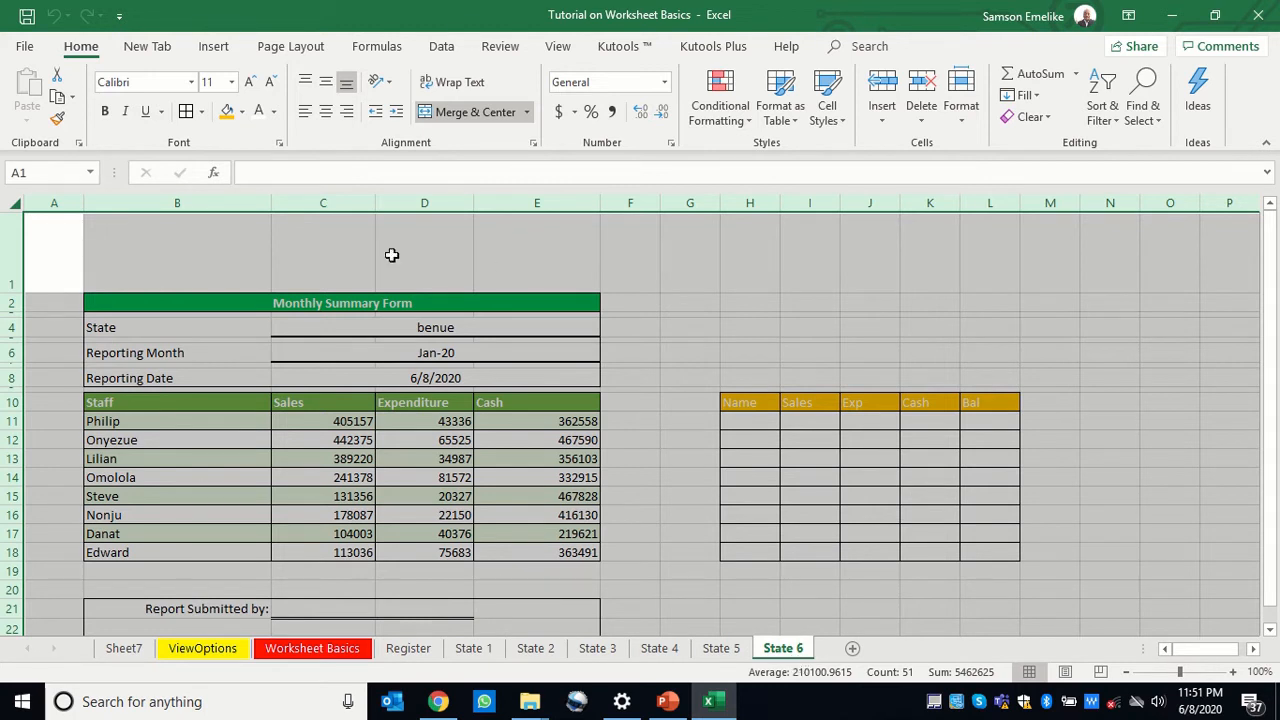
pyautogui.click(717, 650)
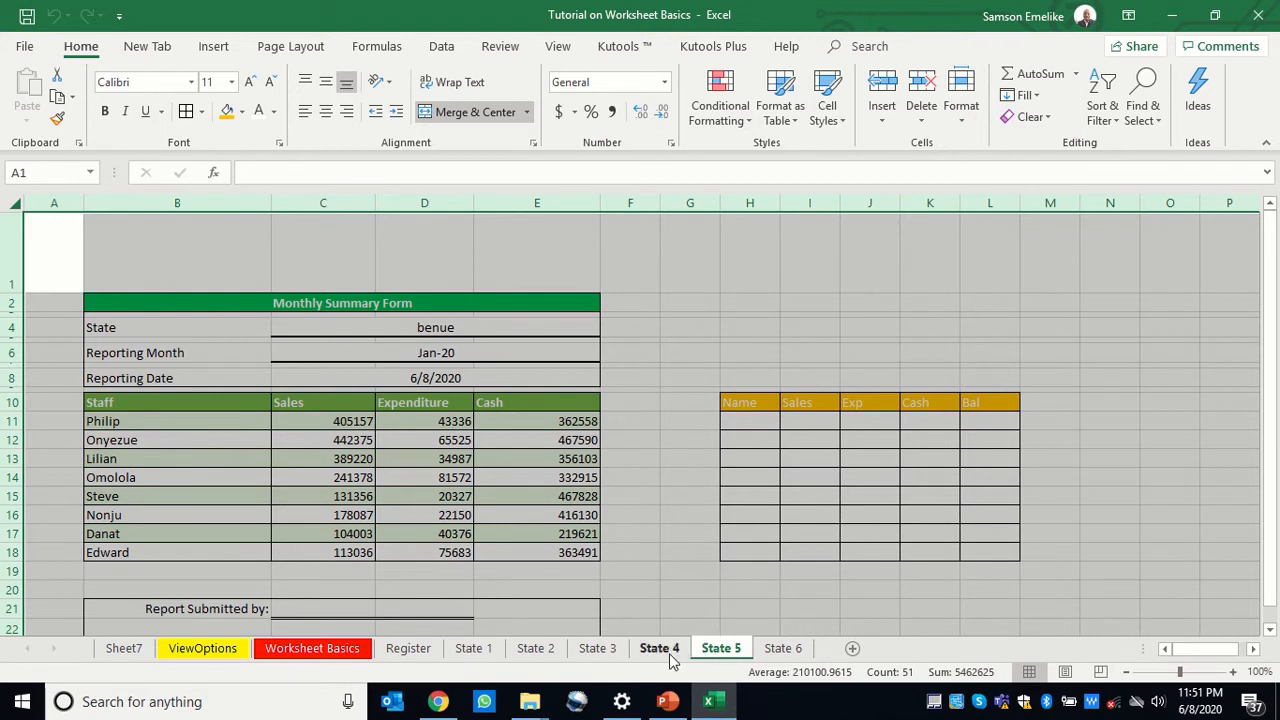
pyautogui.click(657, 650)
pyautogui.click(600, 650)
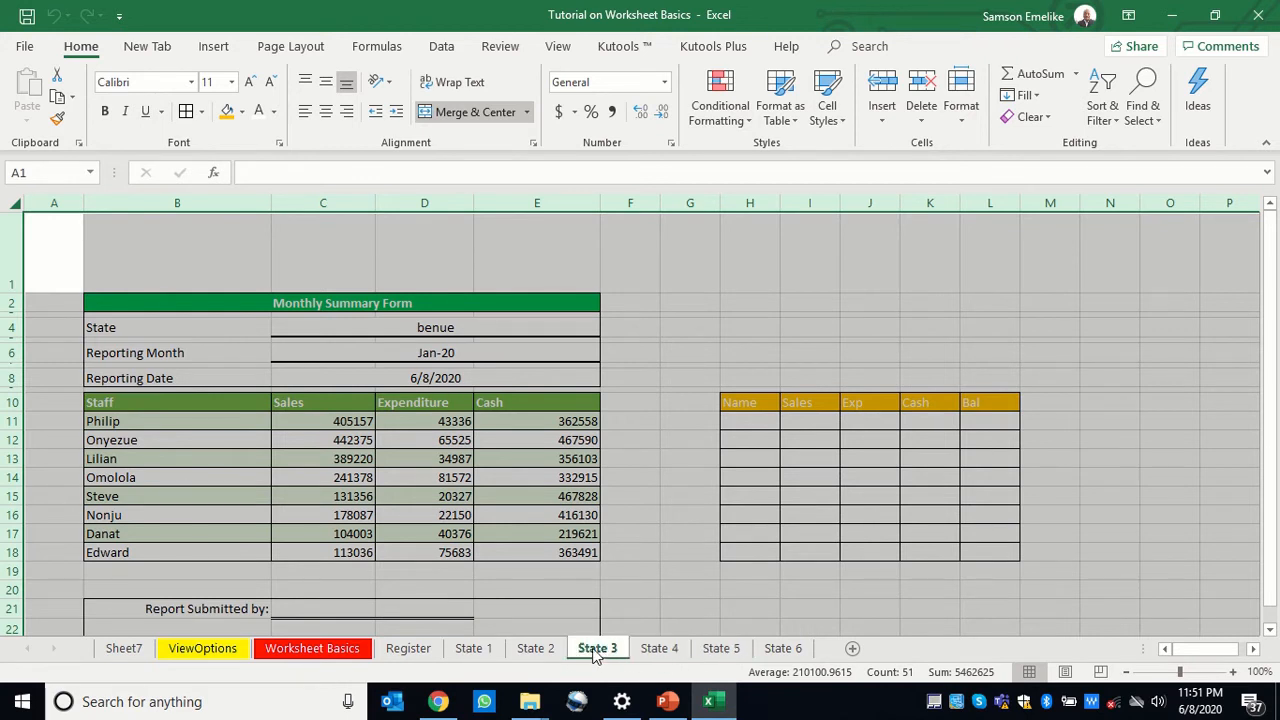
pyautogui.click(538, 652)
pyautogui.click(474, 652)
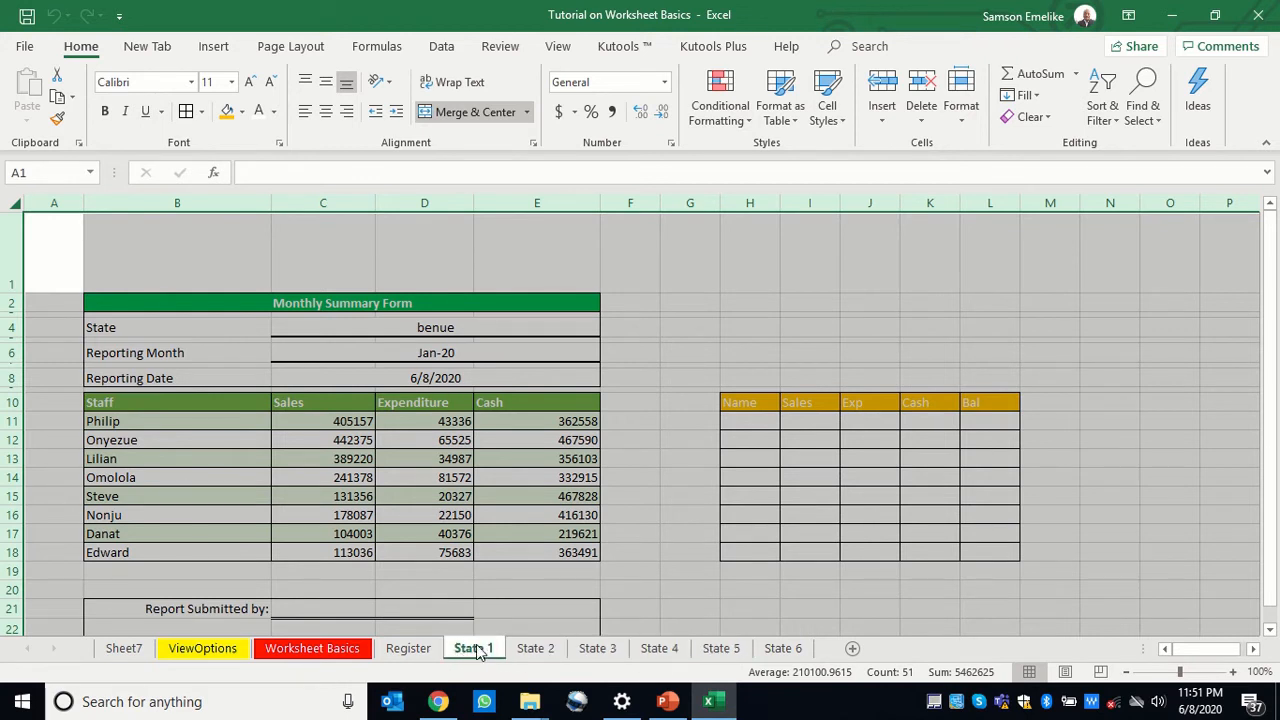
pyautogui.click(416, 652)
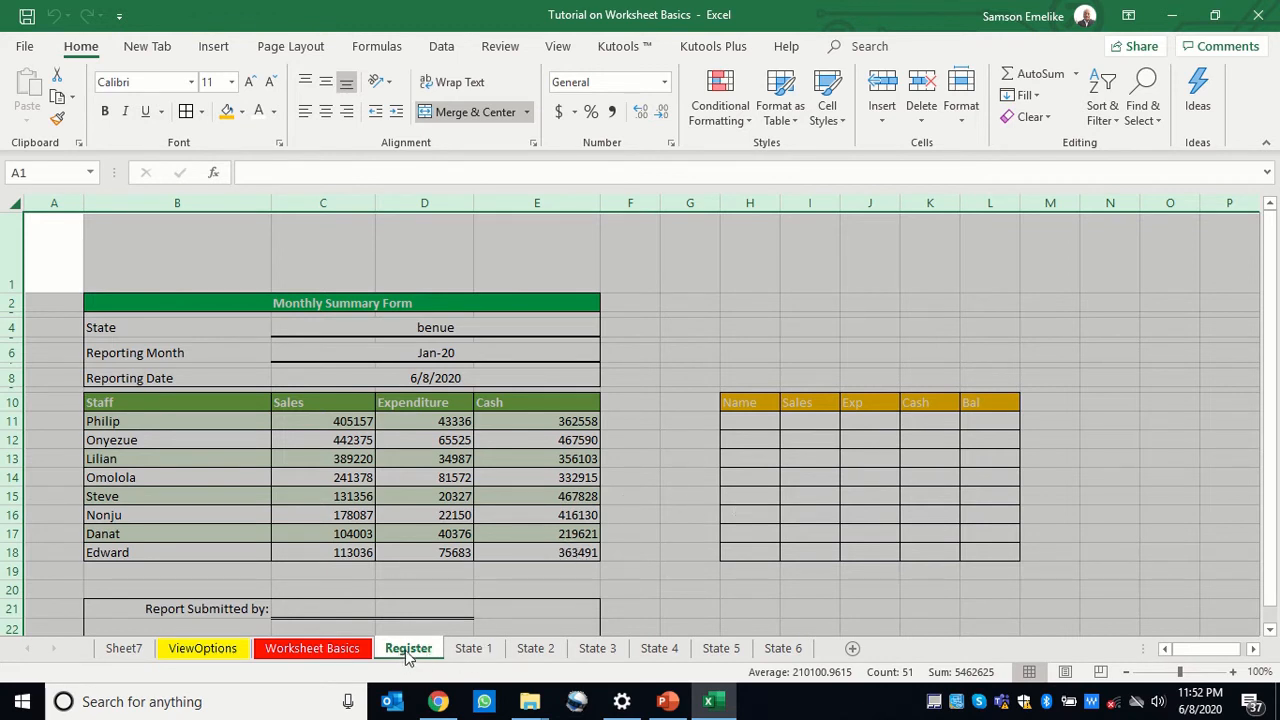
pyautogui.click(618, 604)
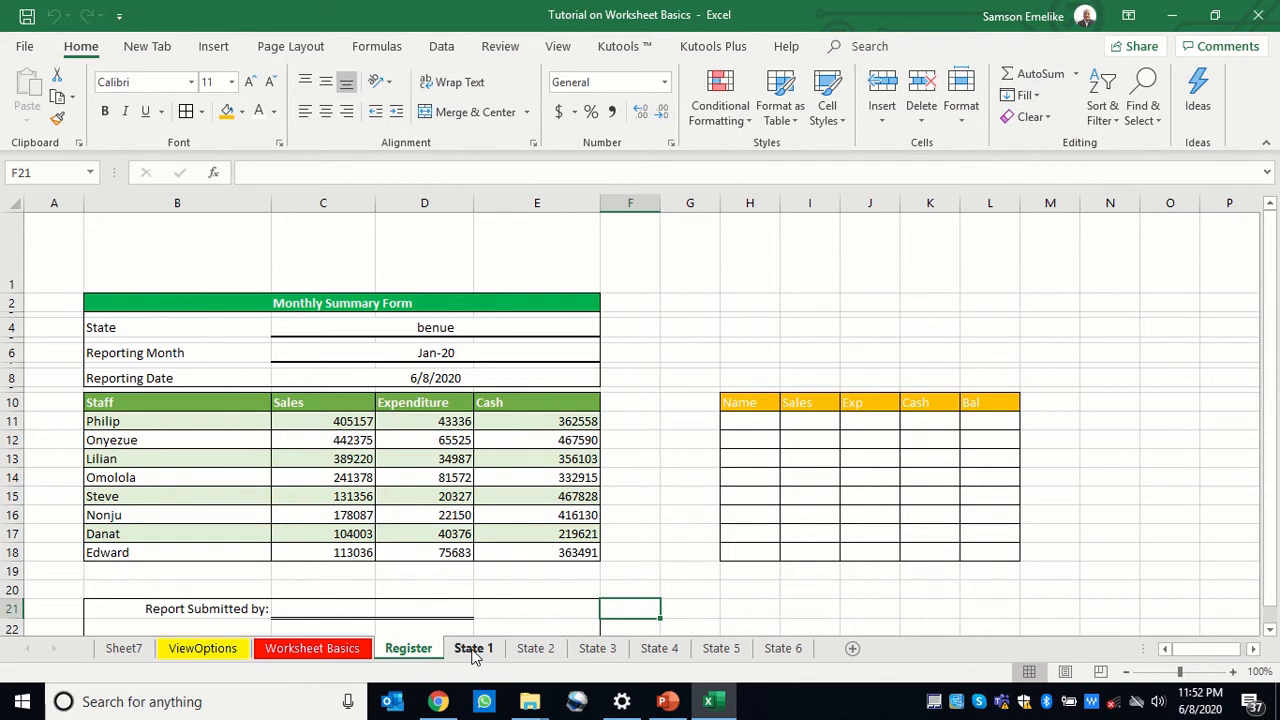
# Group sheets State 1 to State 6 and choose the Currency format with the ₦ Edo symbol for C11:E18
pyautogui.click(473, 650)
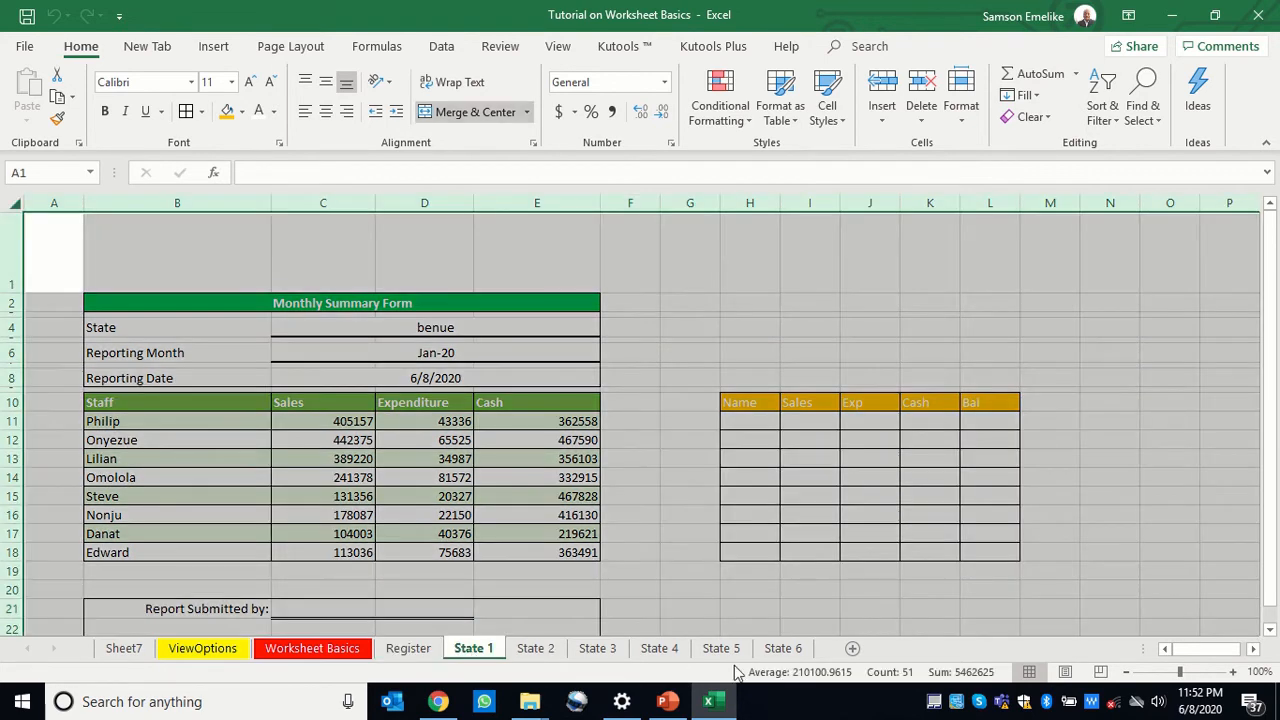
pyautogui.keyDown('shift'); pyautogui.click(781, 650); pyautogui.keyUp('shift')
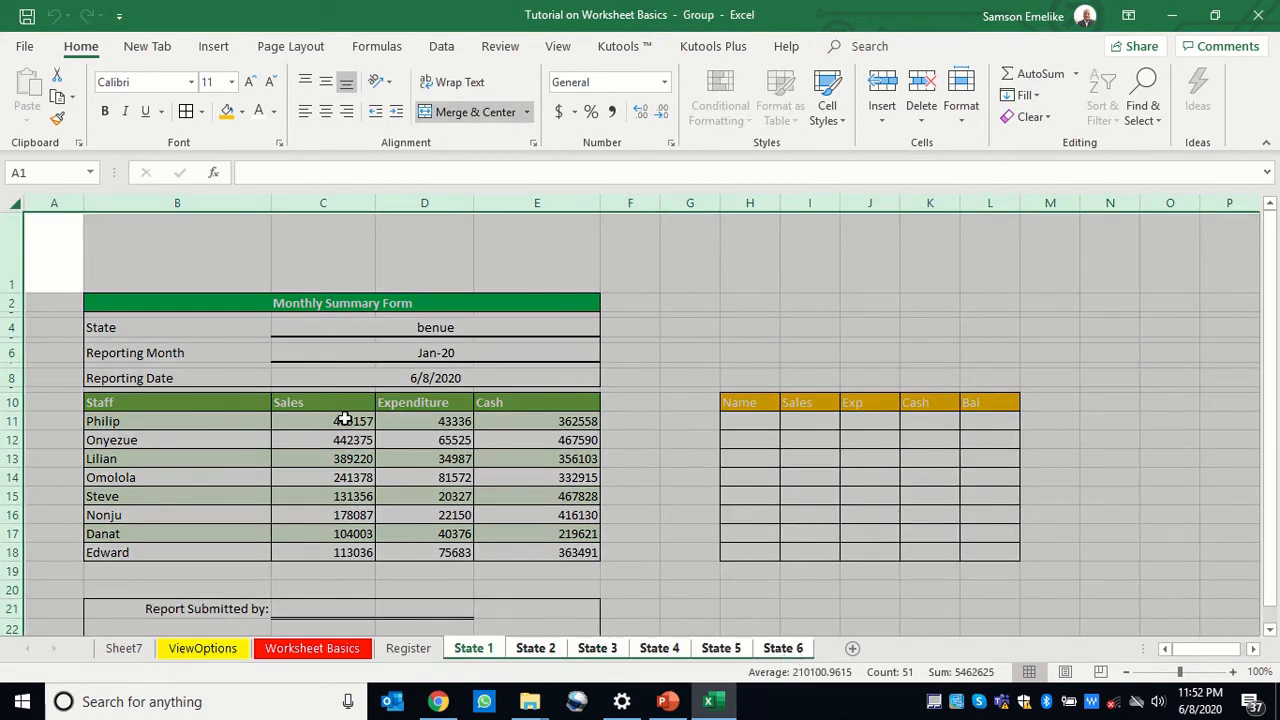
pyautogui.moveTo(343, 420); pyautogui.dragTo(561, 552)
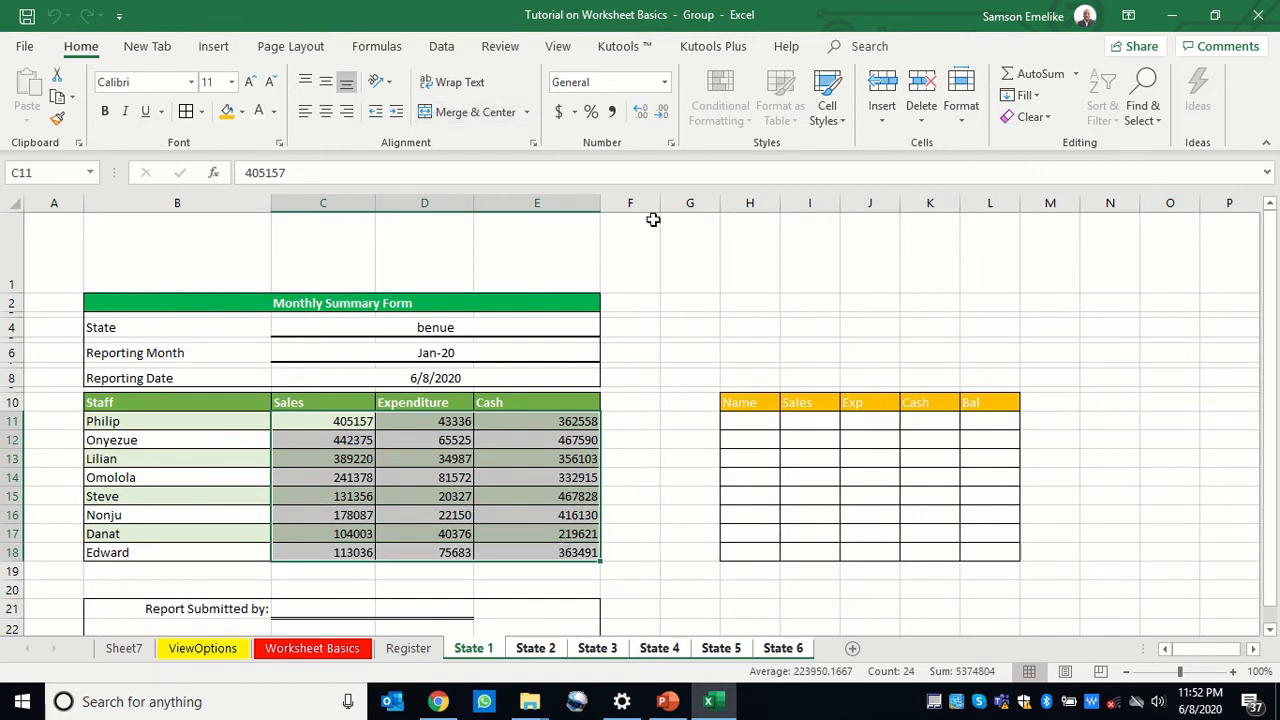
pyautogui.click(574, 113)
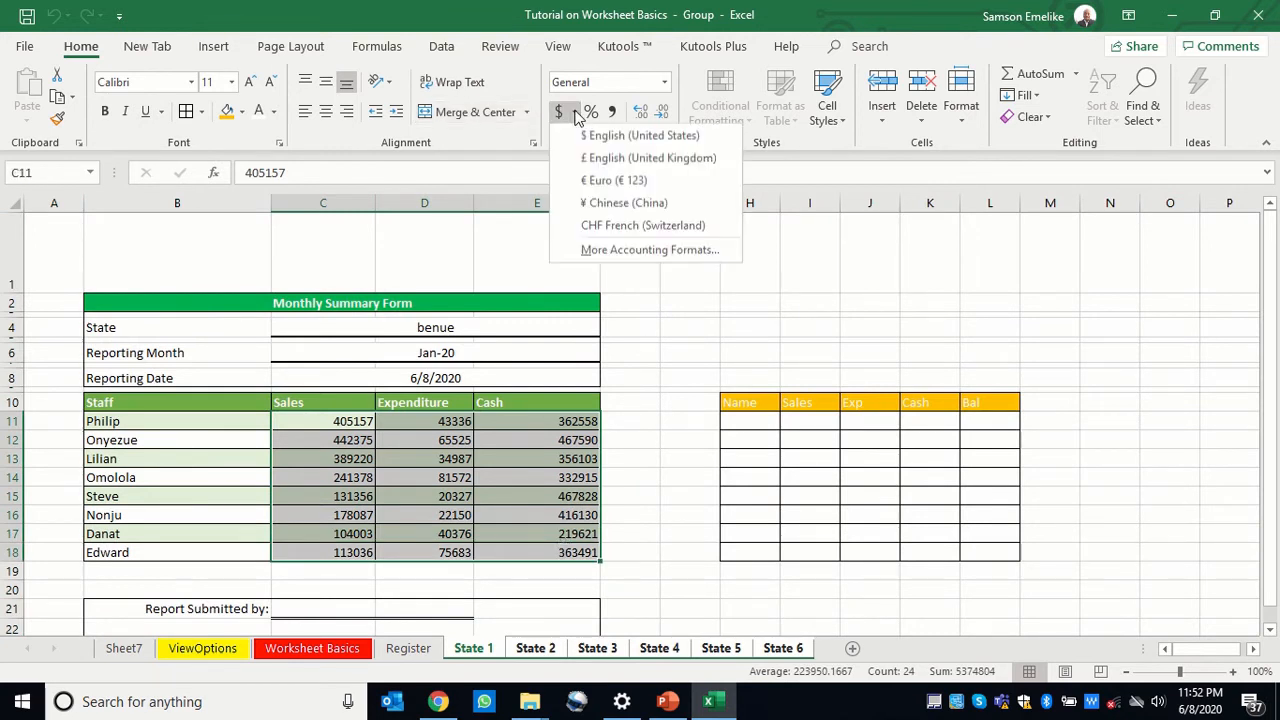
pyautogui.click(636, 252)
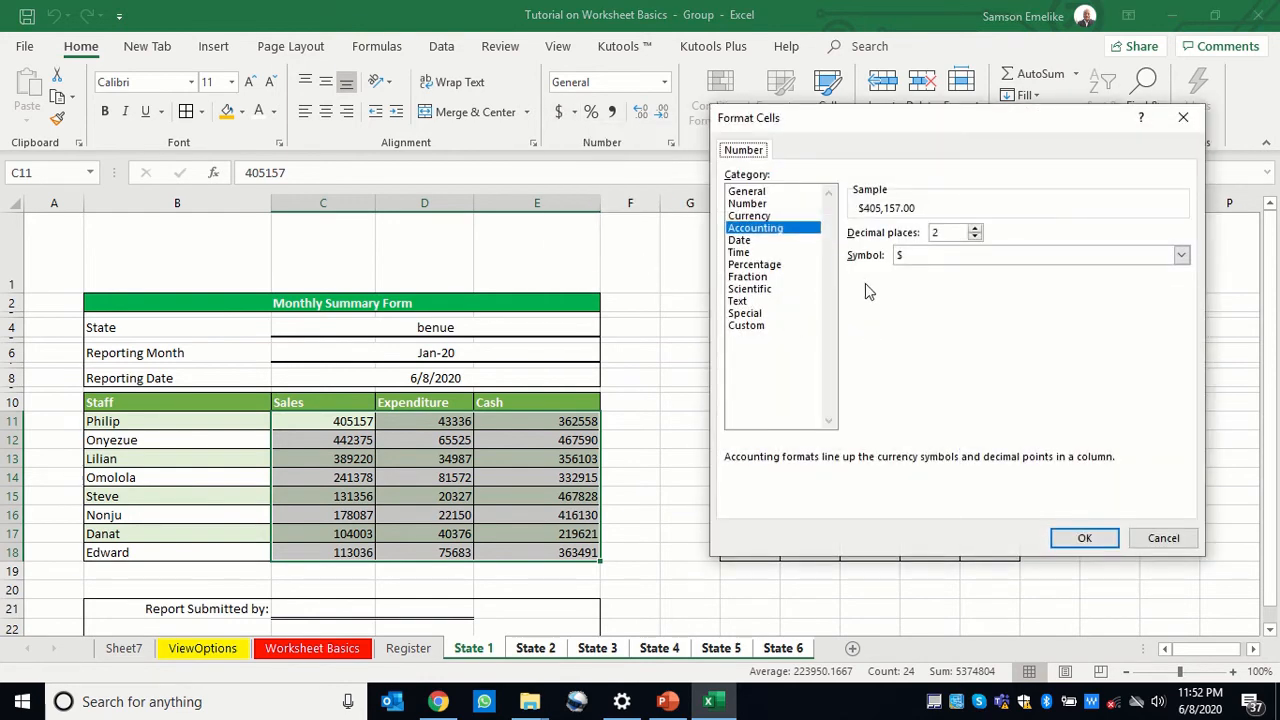
pyautogui.click(758, 216)
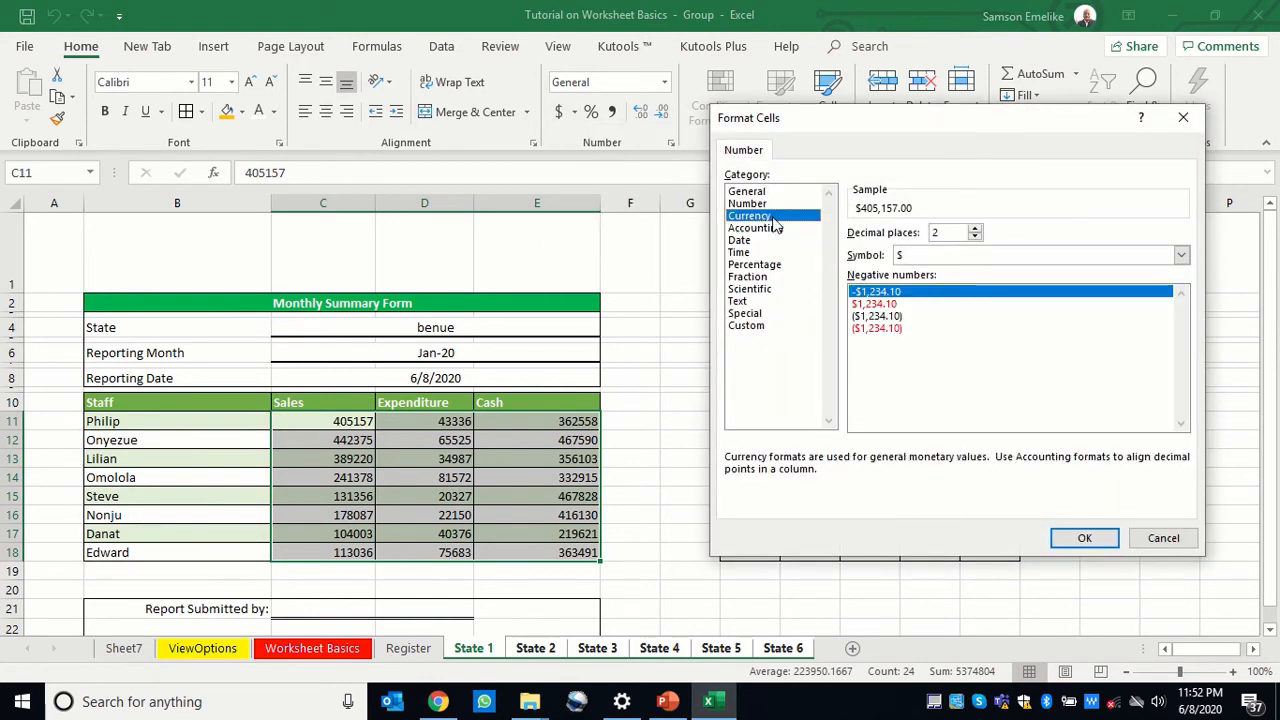
pyautogui.click(912, 257)
pyautogui.scroll(-3, 965, 430)
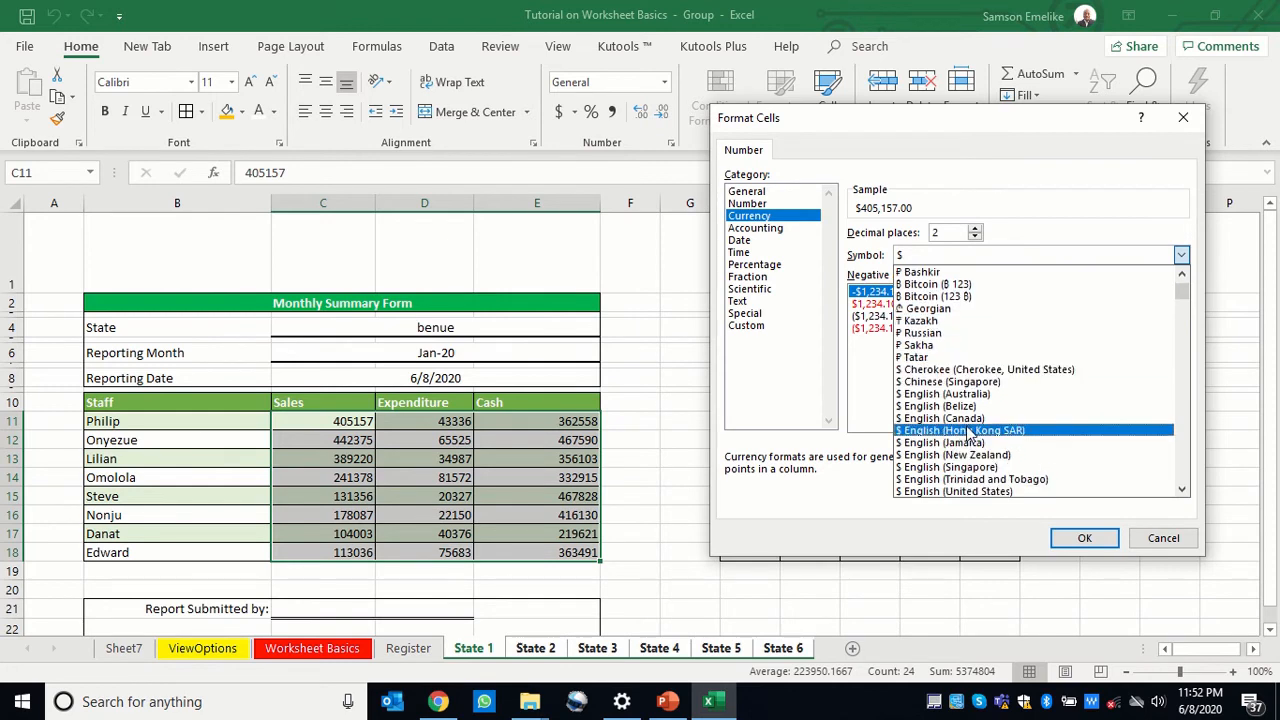
pyautogui.scroll(-8, 968, 440)
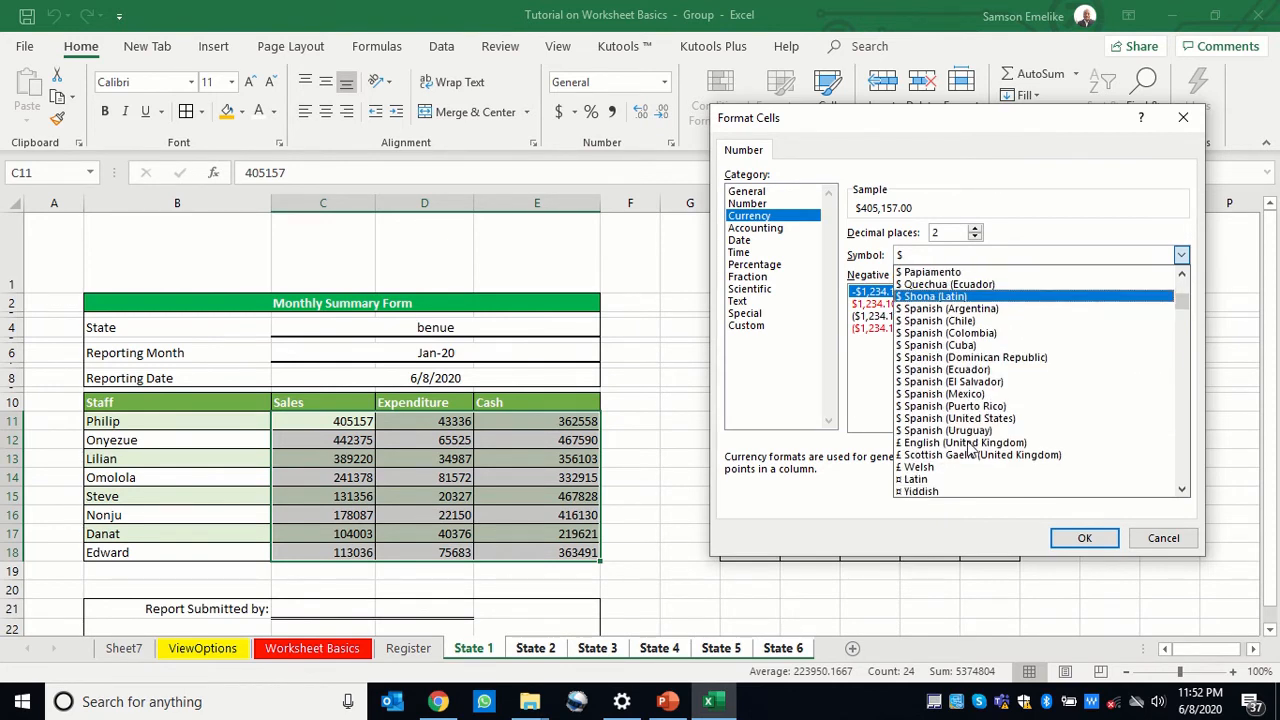
pyautogui.scroll(-3, 968, 450)
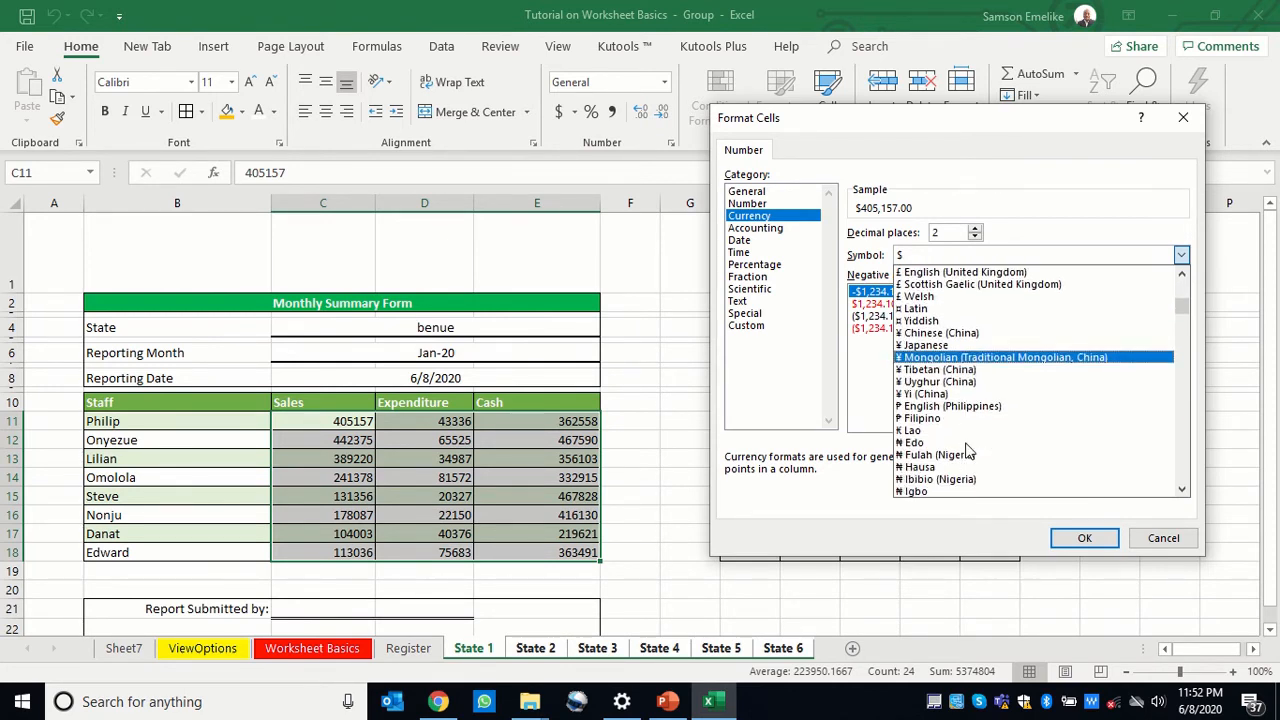
pyautogui.scroll(-1, 968, 450)
pyautogui.click(920, 431)
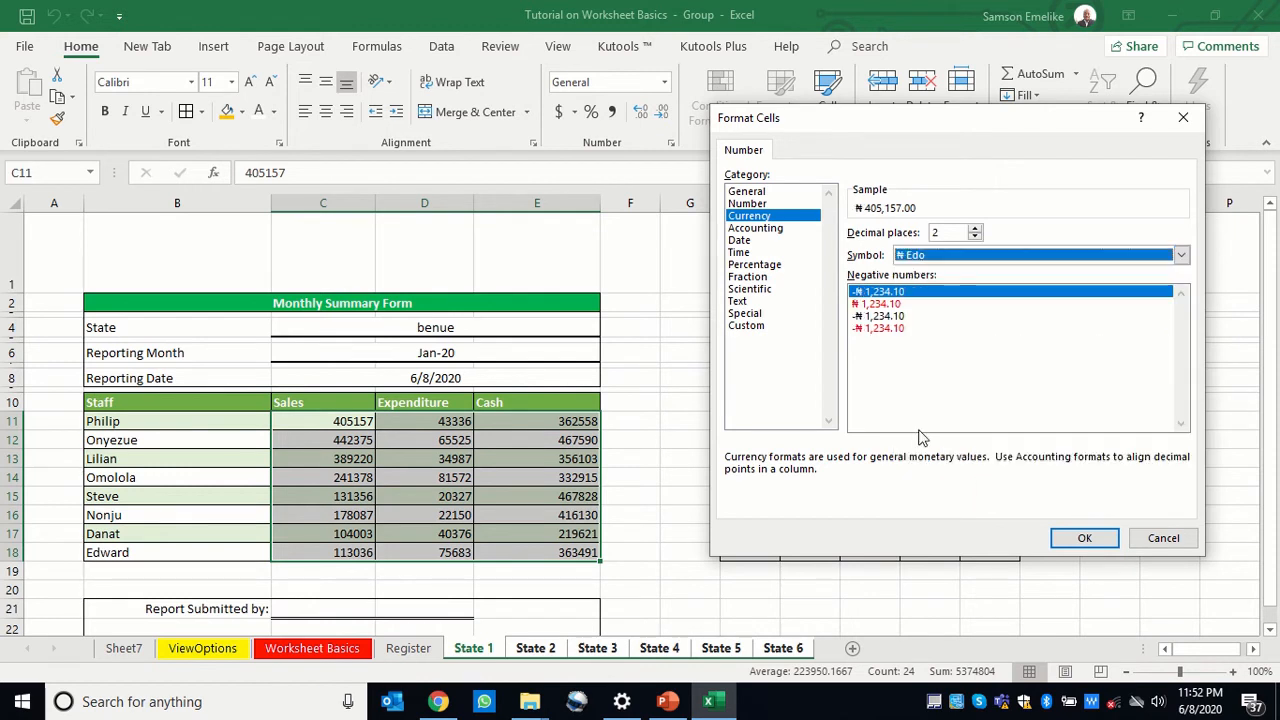
# Set the currency format to 0 decimal places and apply it to the selected figures on the grouped sheets
pyautogui.click(975, 238)
pyautogui.click(975, 238)
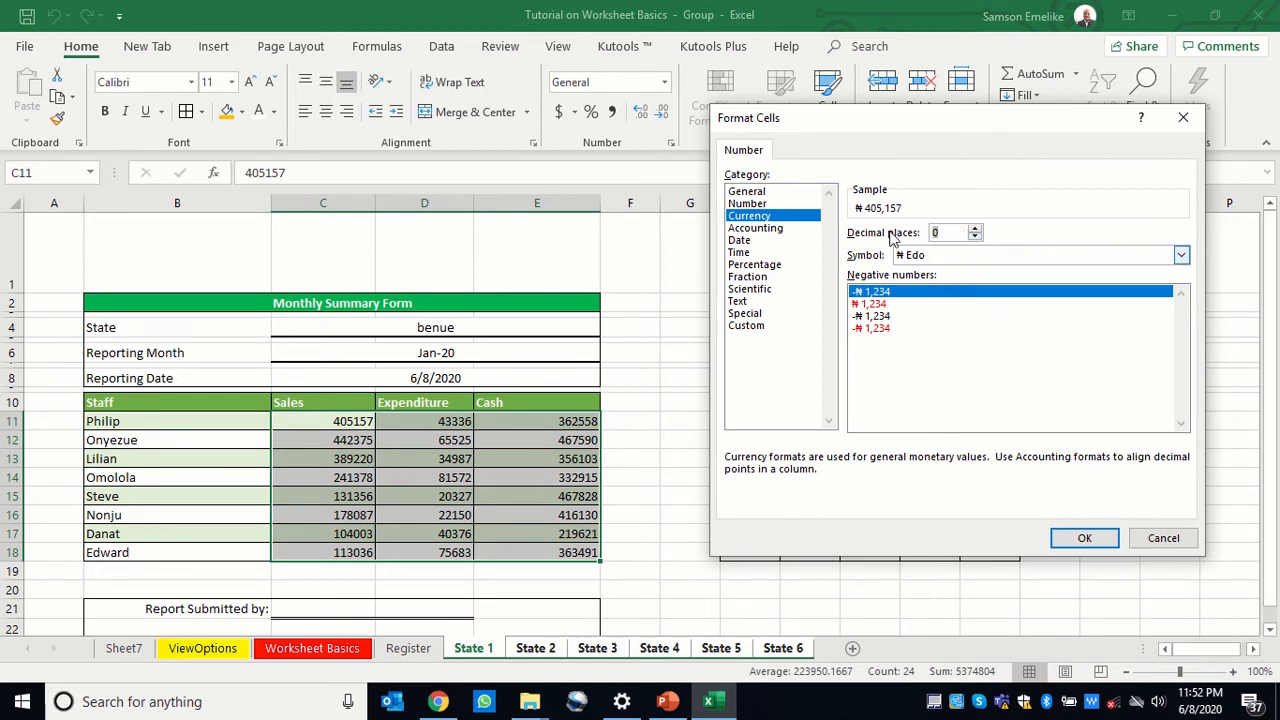
pyautogui.click(1089, 538)
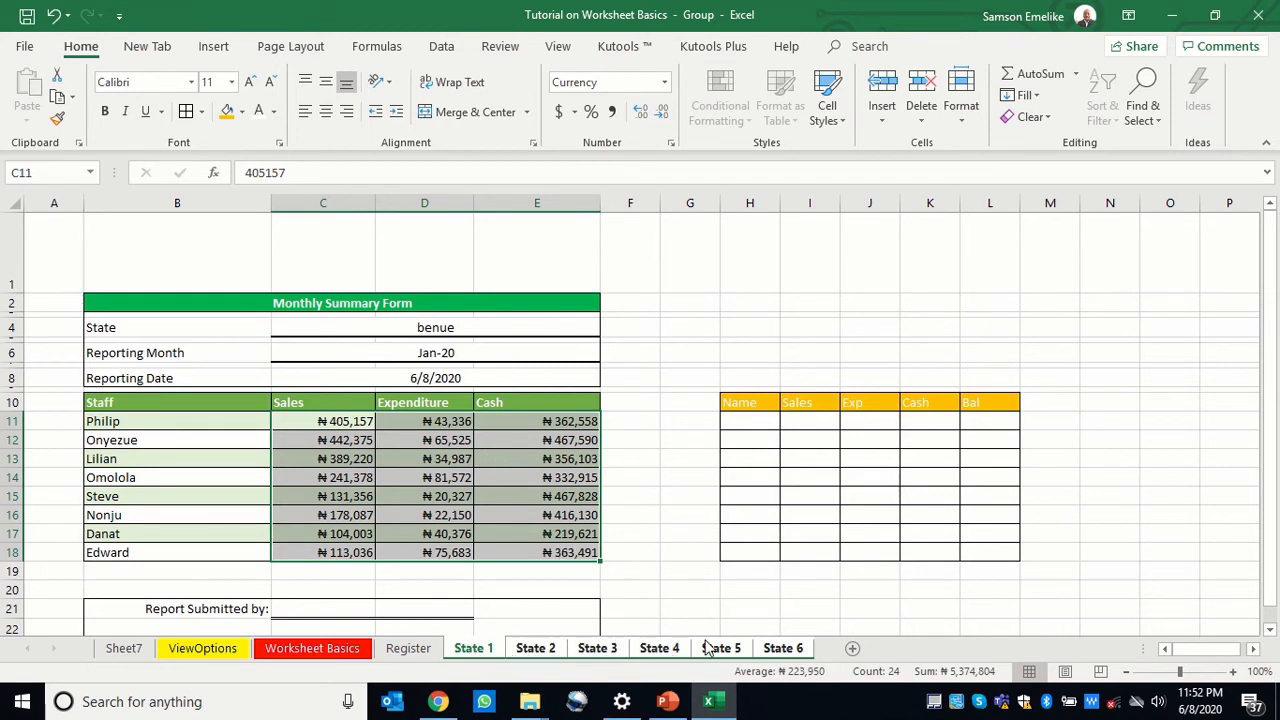
# Ungroup the State sheets and copy the format of cell C11 on State 1 onto C11:E18 of the Register sheet
pyautogui.click(410, 649)
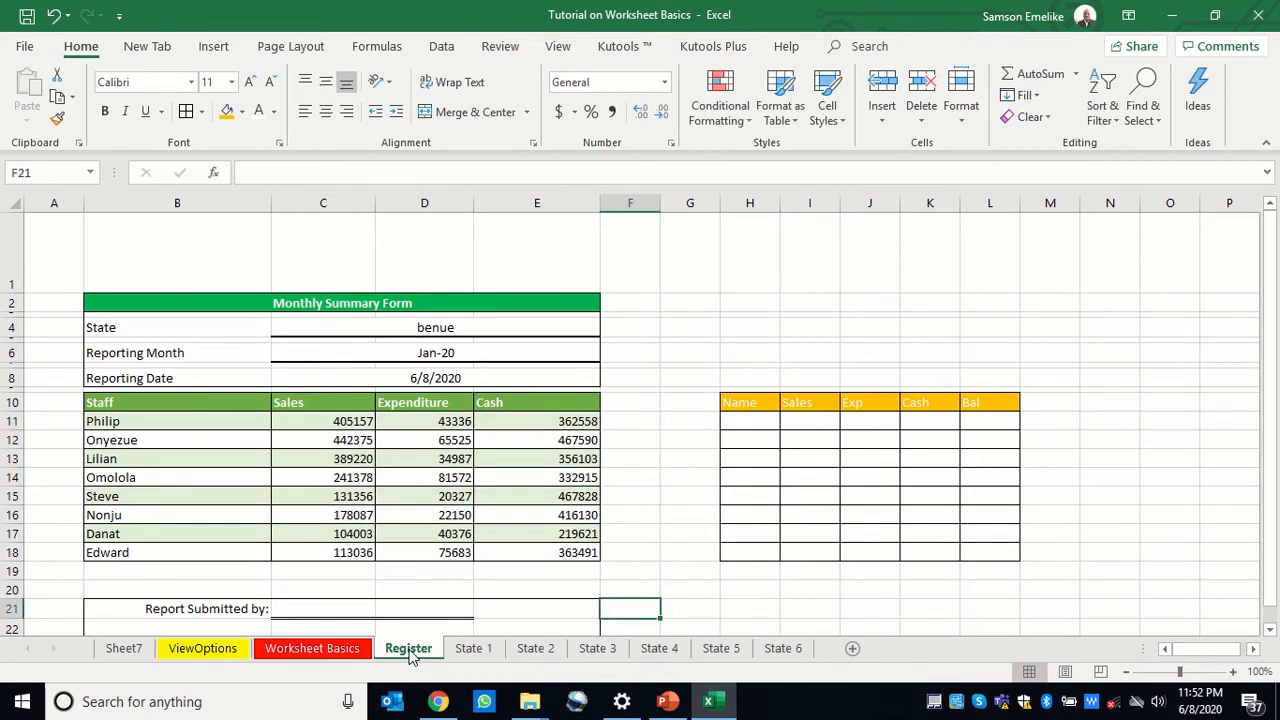
pyautogui.click(472, 649)
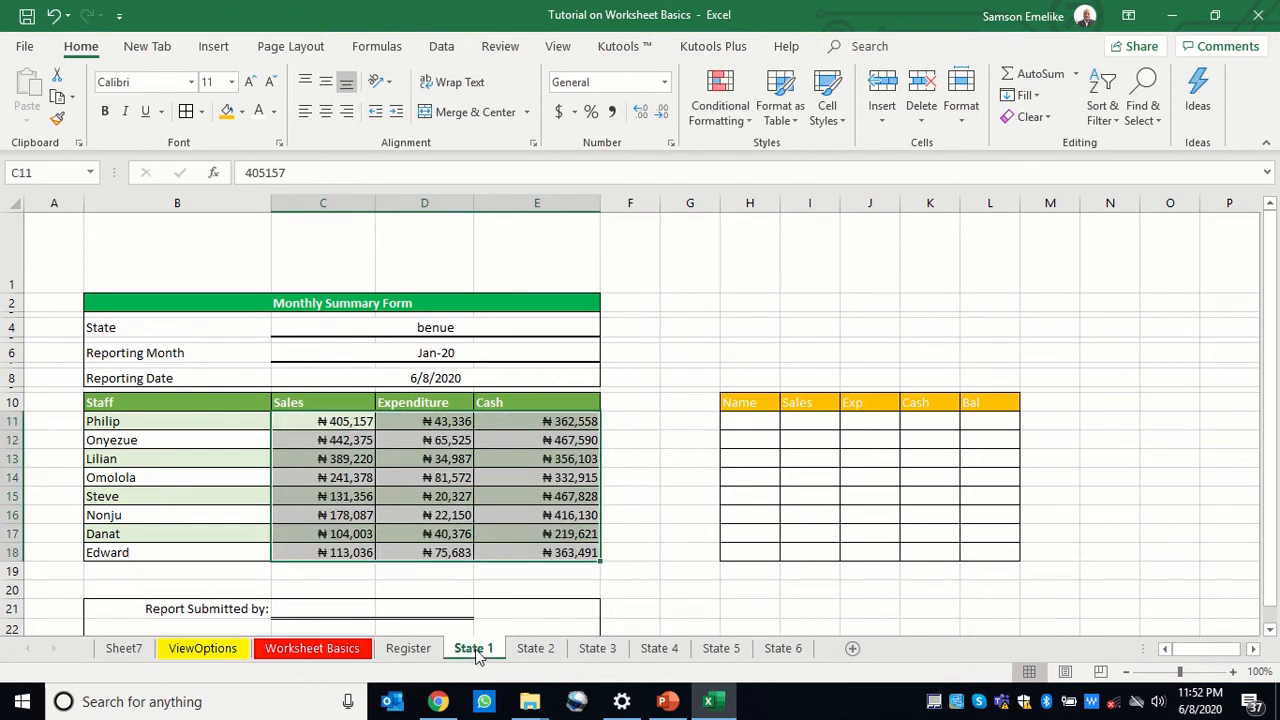
pyautogui.click(336, 422)
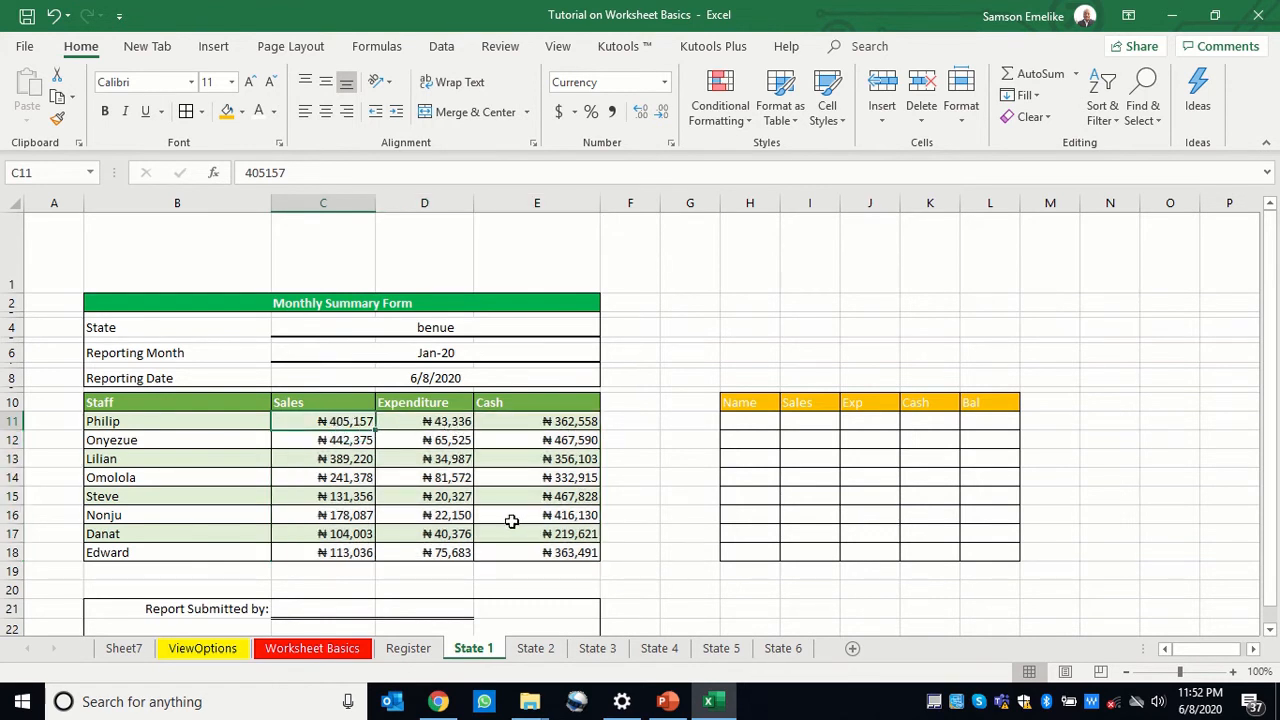
pyautogui.click(58, 119)
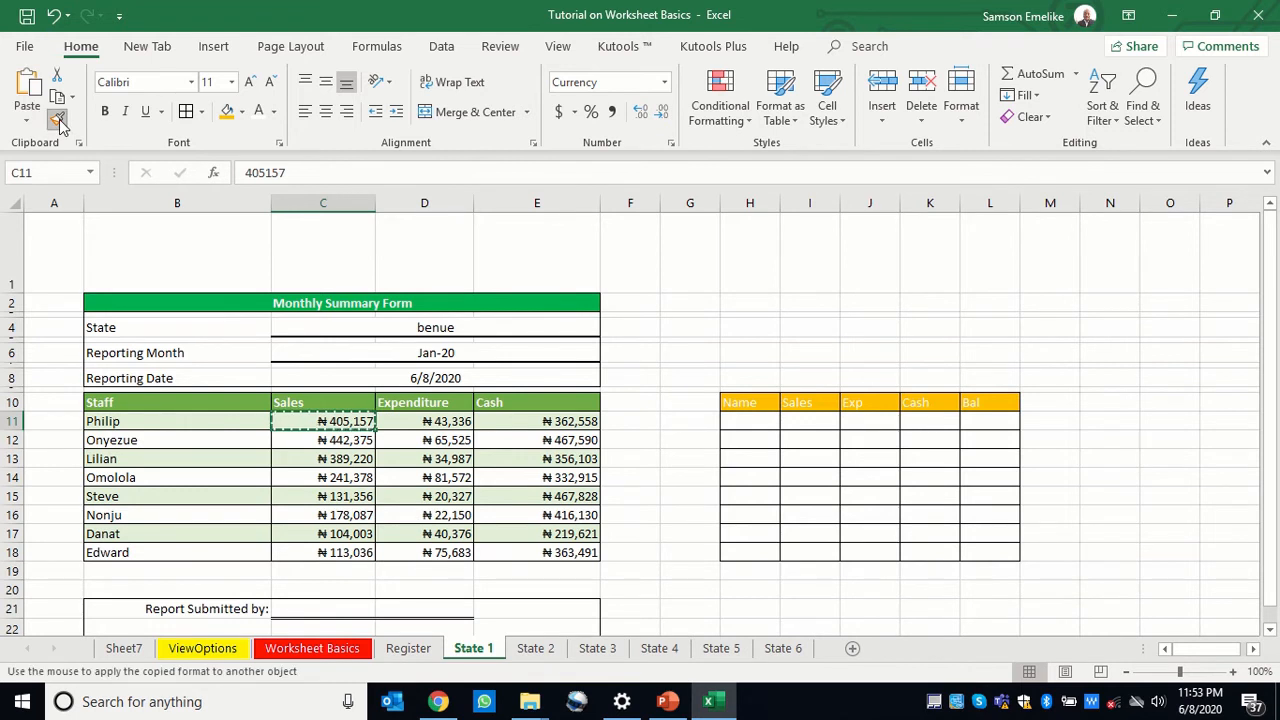
pyautogui.click(408, 648)
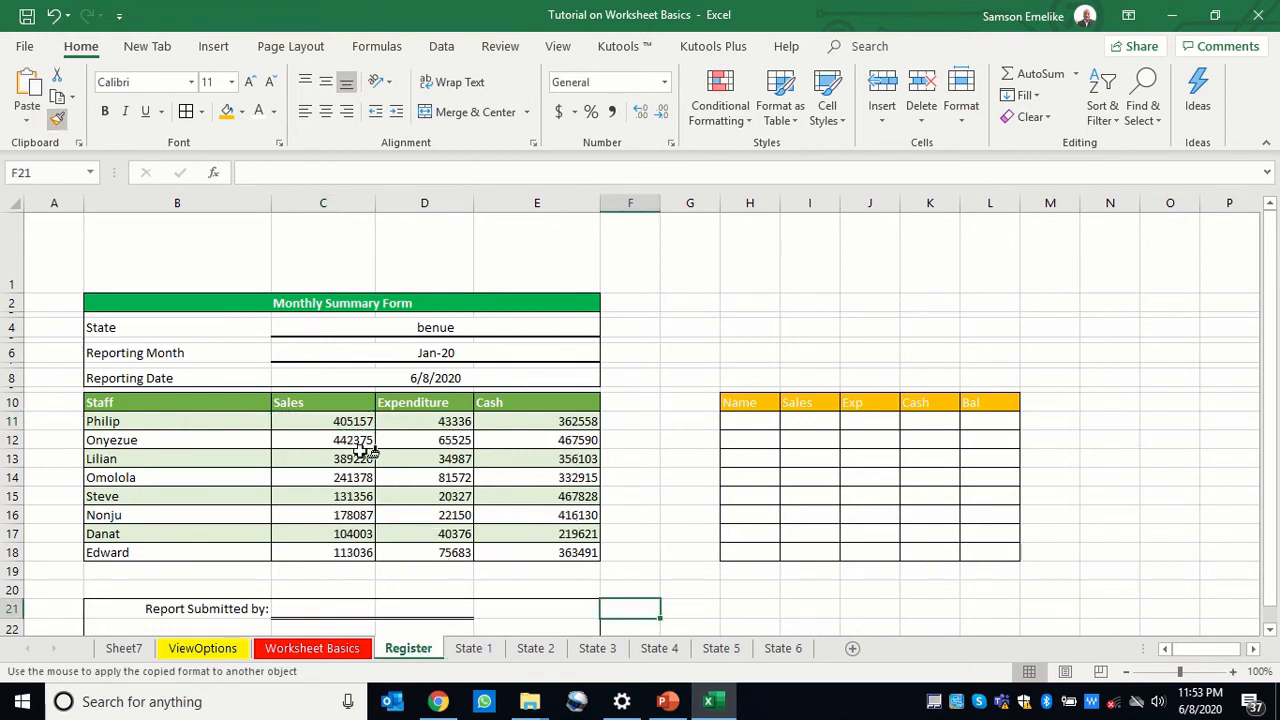
pyautogui.moveTo(349, 420)
pyautogui.mouseDown()
pyautogui.moveTo(560, 500)
pyautogui.moveTo(556, 552)
pyautogui.mouseUp()
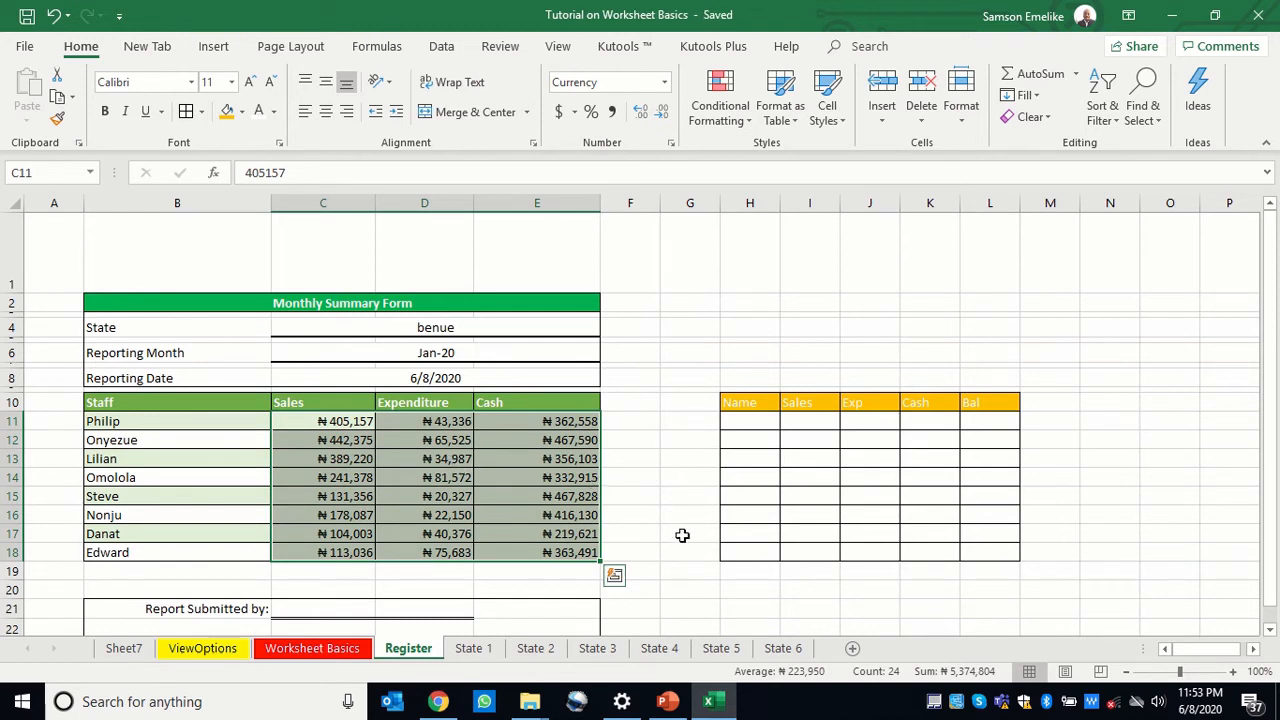
pyautogui.click(668, 510)
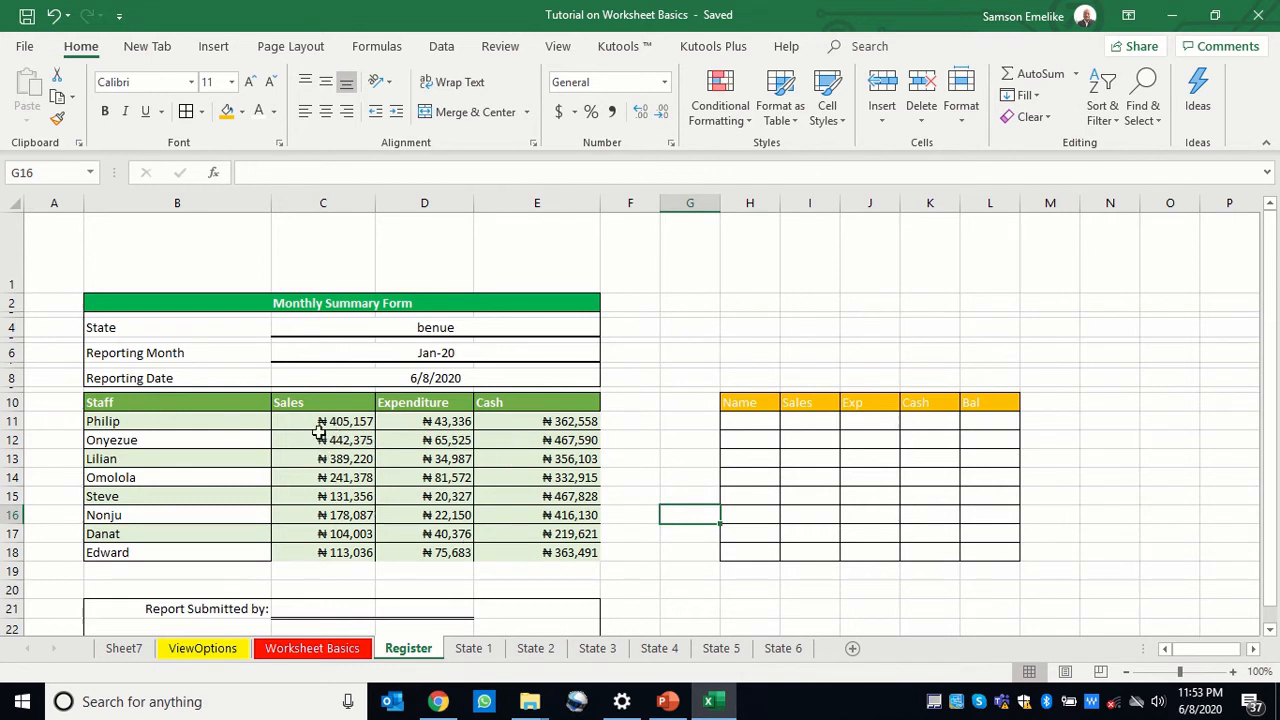
# Clear the contents of C11:E18 on the Register sheet
pyautogui.moveTo(320, 421); pyautogui.dragTo(536, 551)
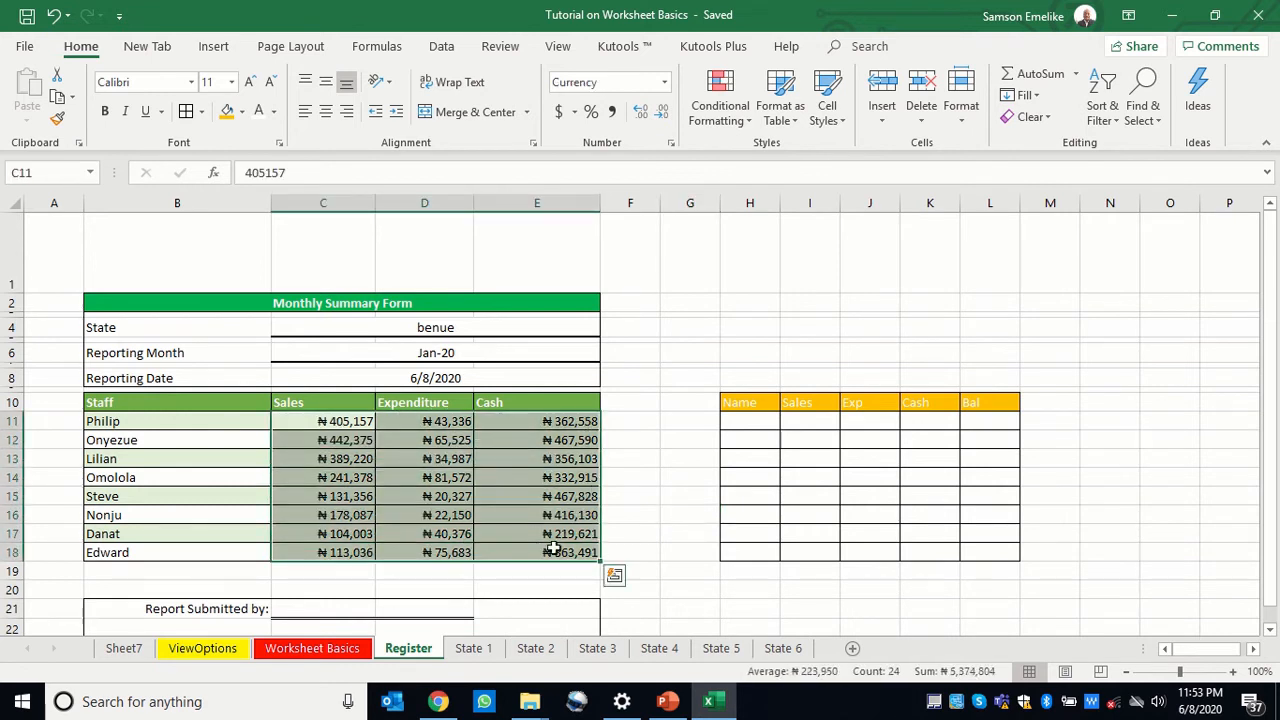
pyautogui.press('Delete')
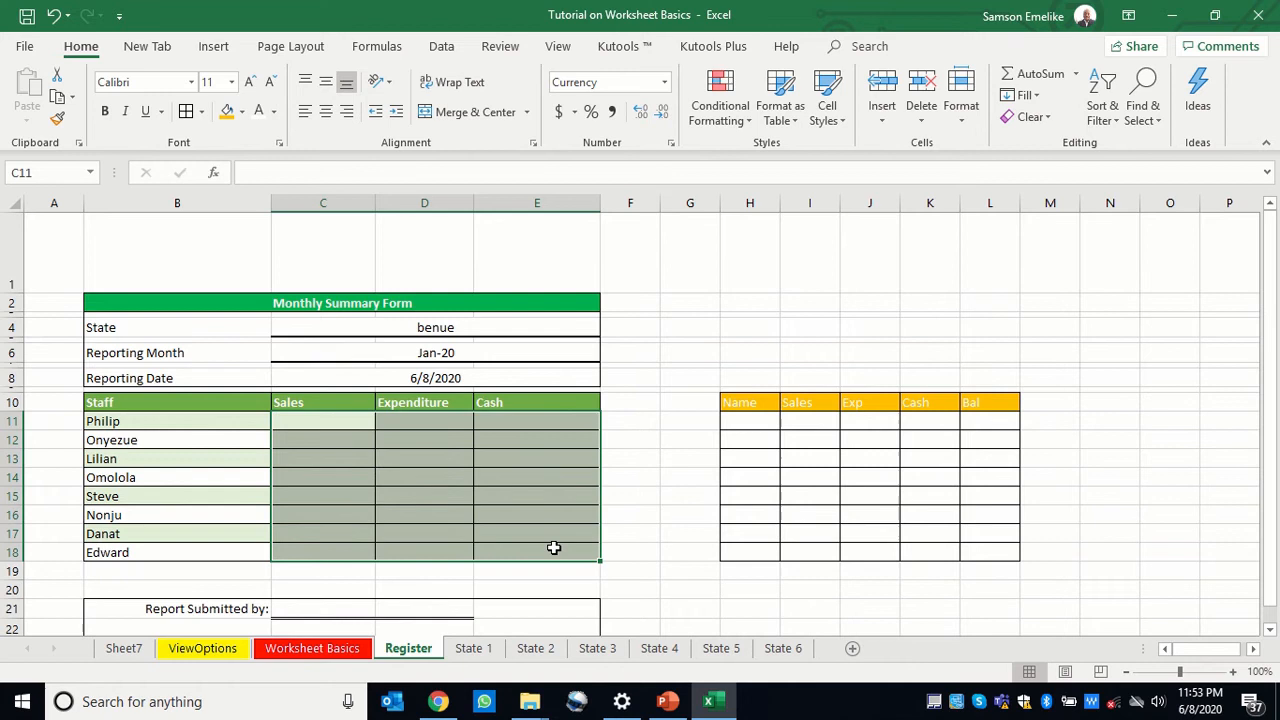
pyautogui.click(654, 531)
# Enter 44354 in cell C11 of the Register sheet to test the currency format and undo the entry
pyautogui.moveTo(340, 425); pyautogui.dragTo(385, 413)
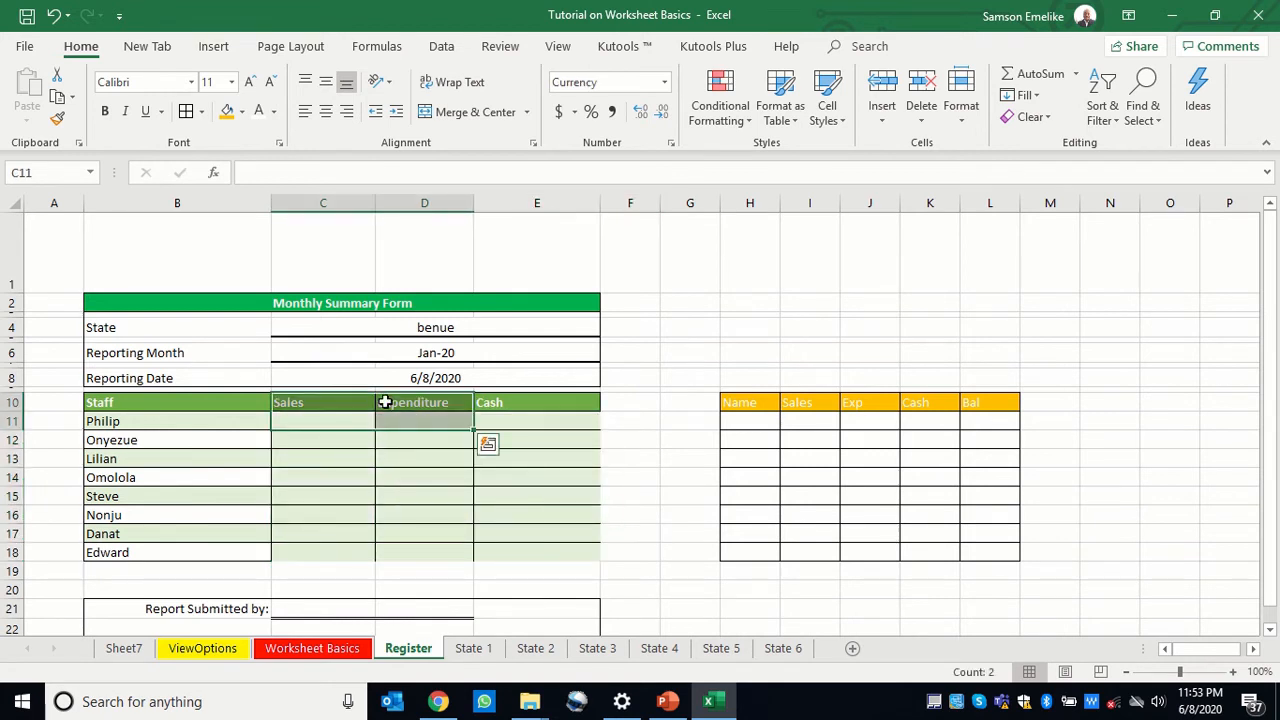
pyautogui.write('44354')
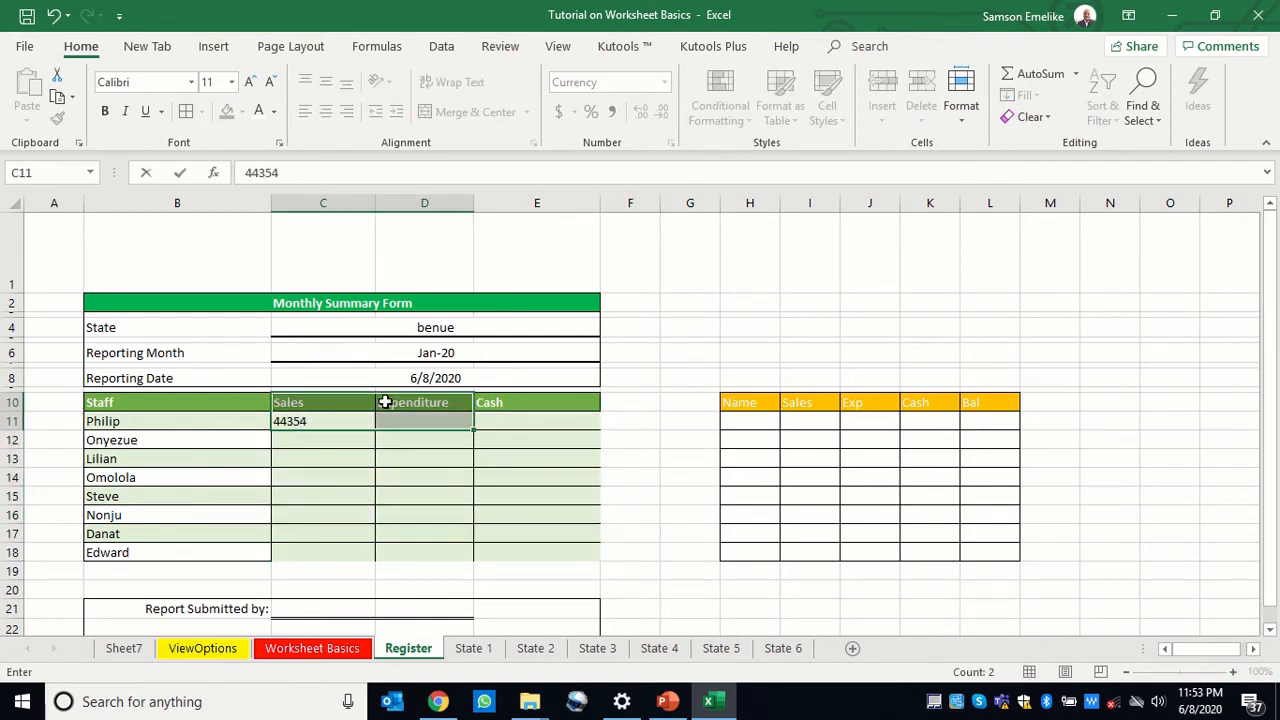
pyautogui.press('Return')
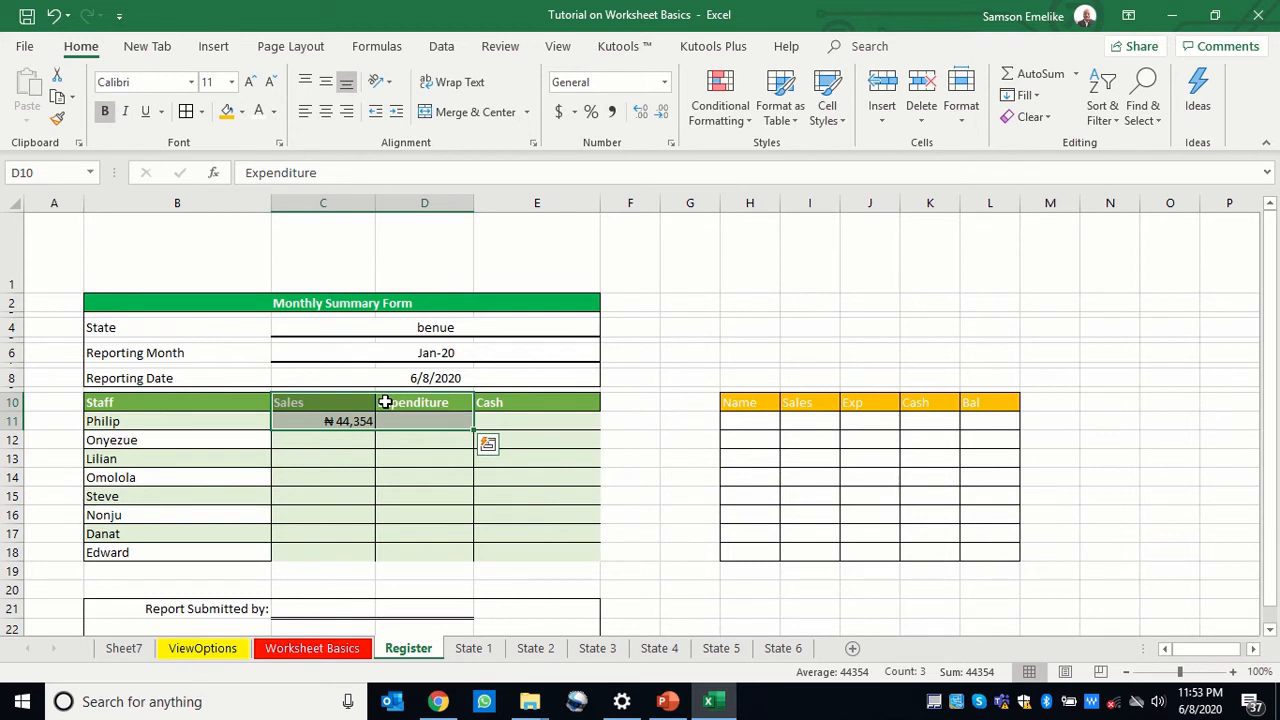
pyautogui.hotkey('ctrl', 'z')
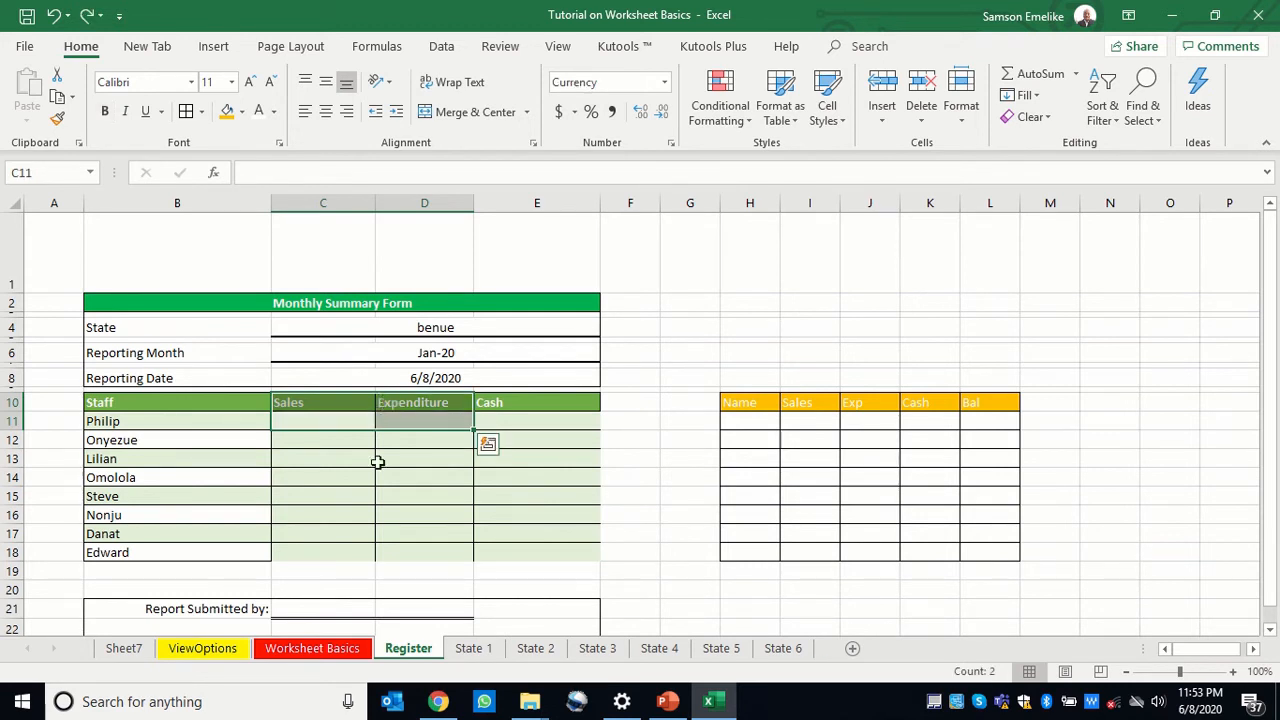
pyautogui.click(378, 462)
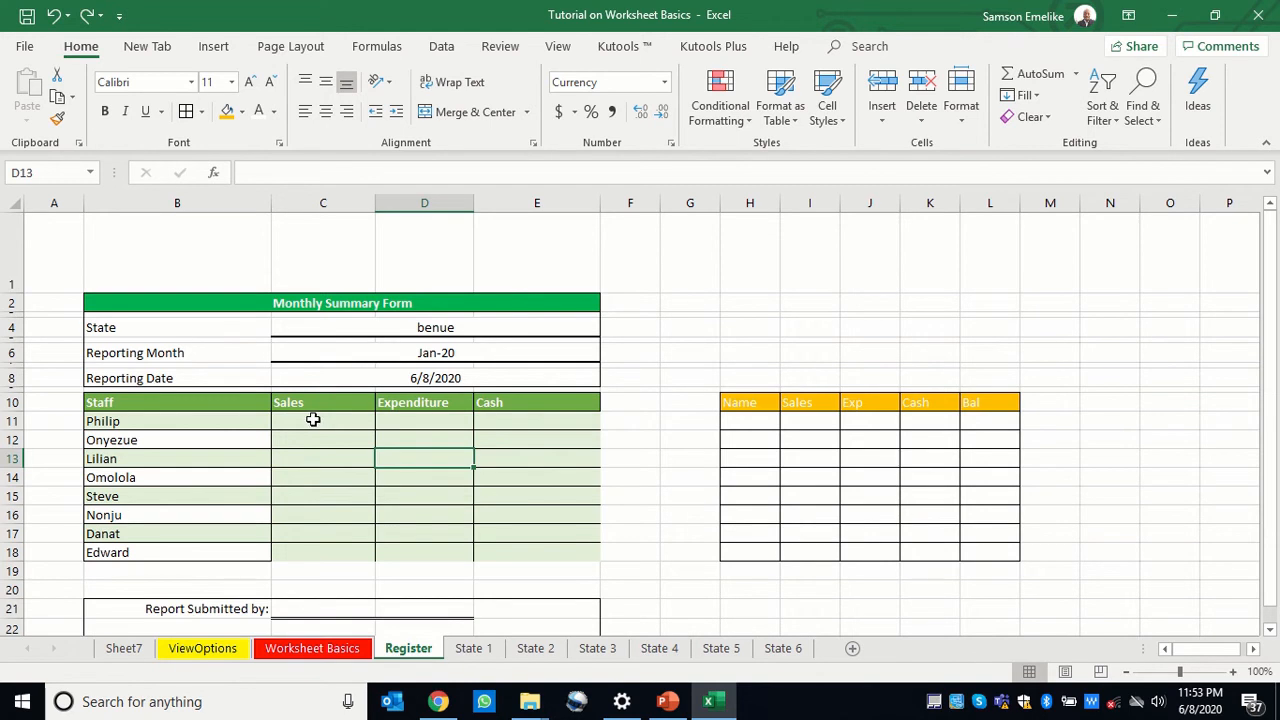
# Enter the formula =SUM('State 1:State 6'!C11) in cell C11 of the Register sheet
pyautogui.click(312, 420)
pyautogui.write('=SUM(')
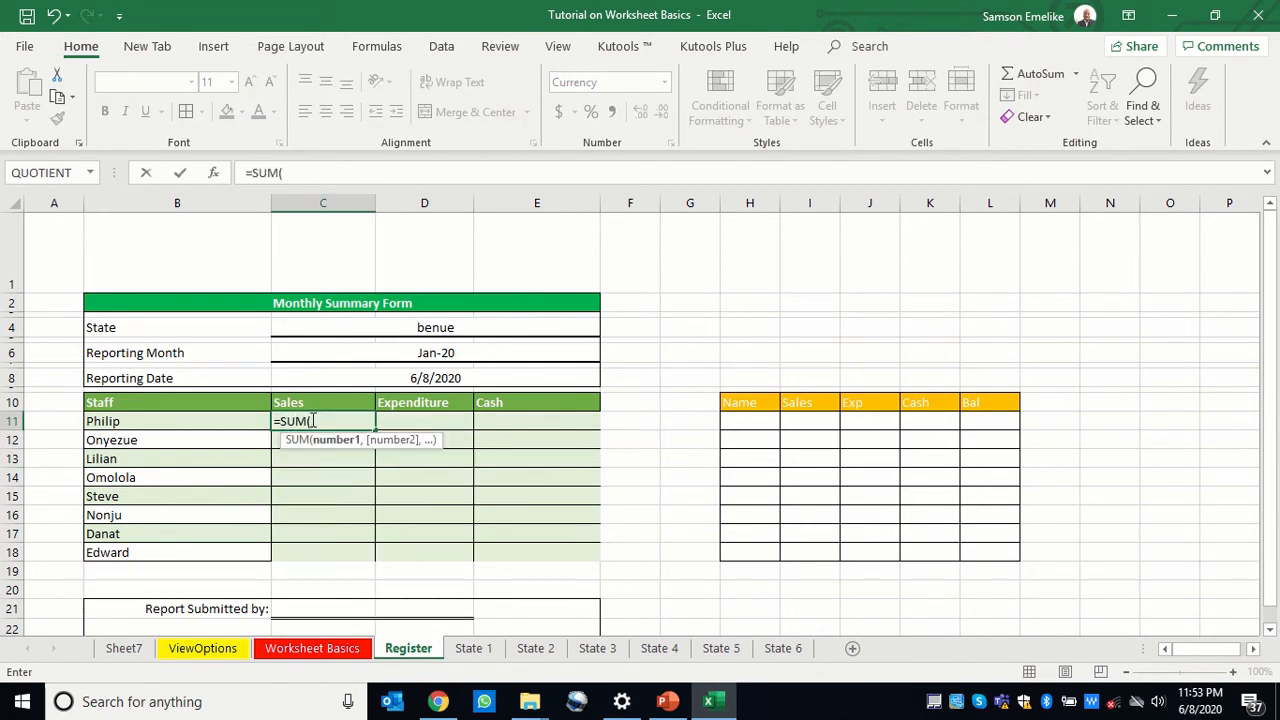
pyautogui.click(474, 649)
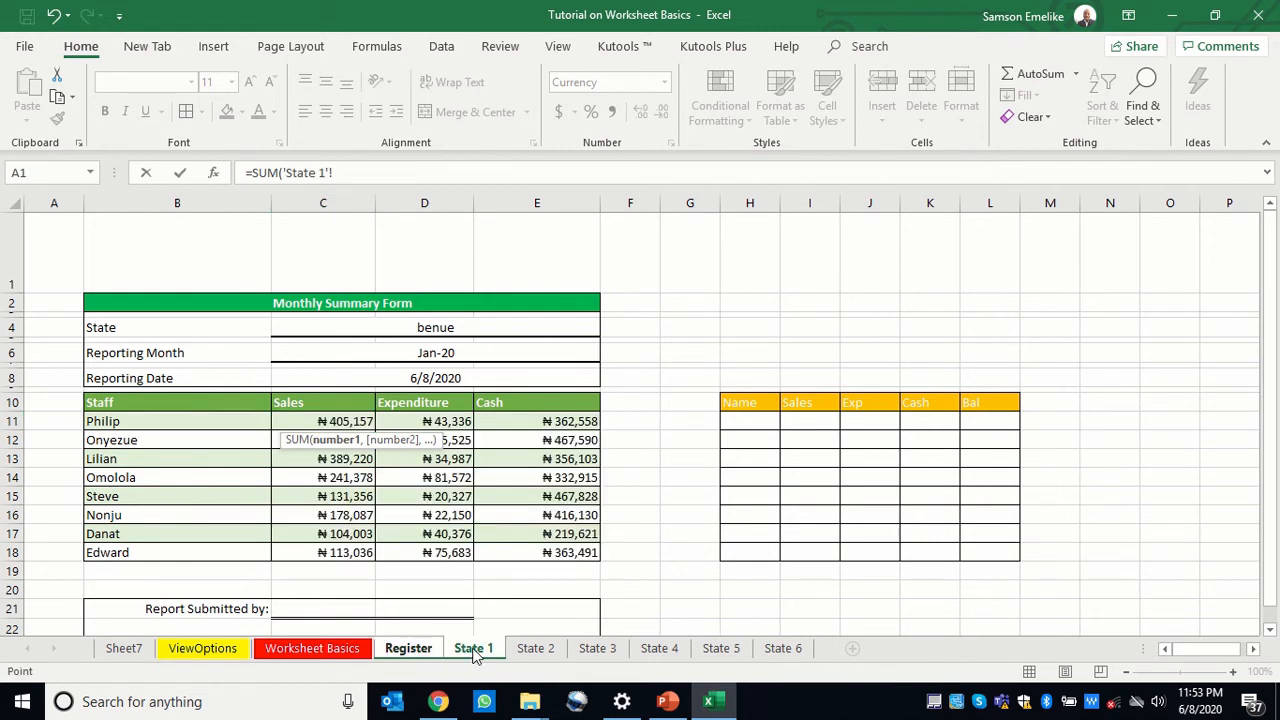
pyautogui.keyDown('shift'); pyautogui.click(782, 649); pyautogui.keyUp('shift')
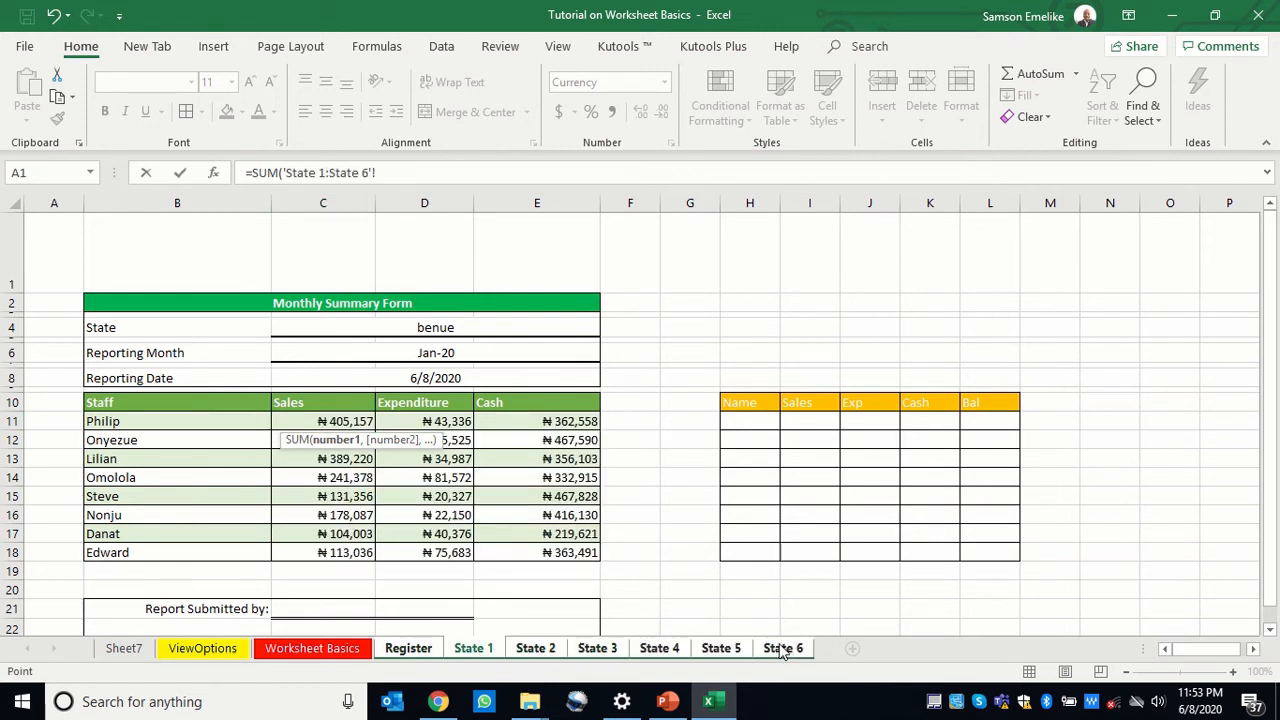
pyautogui.click(336, 421)
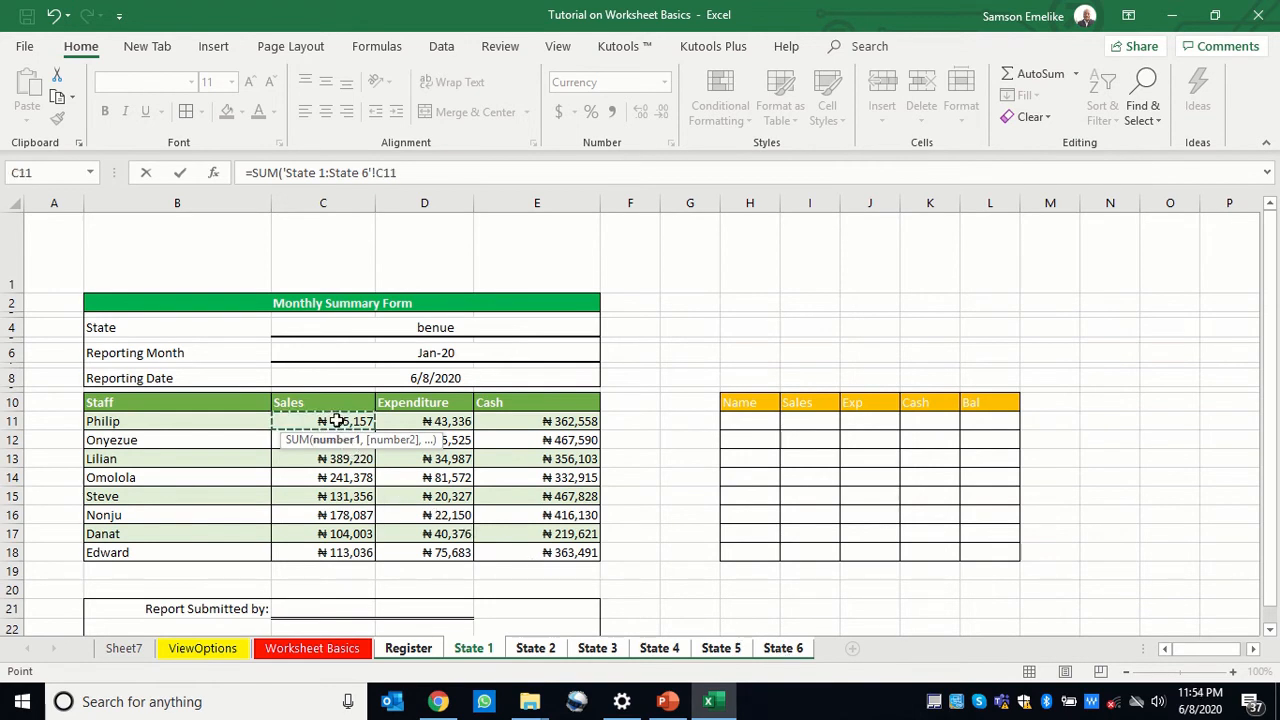
pyautogui.press('Return')
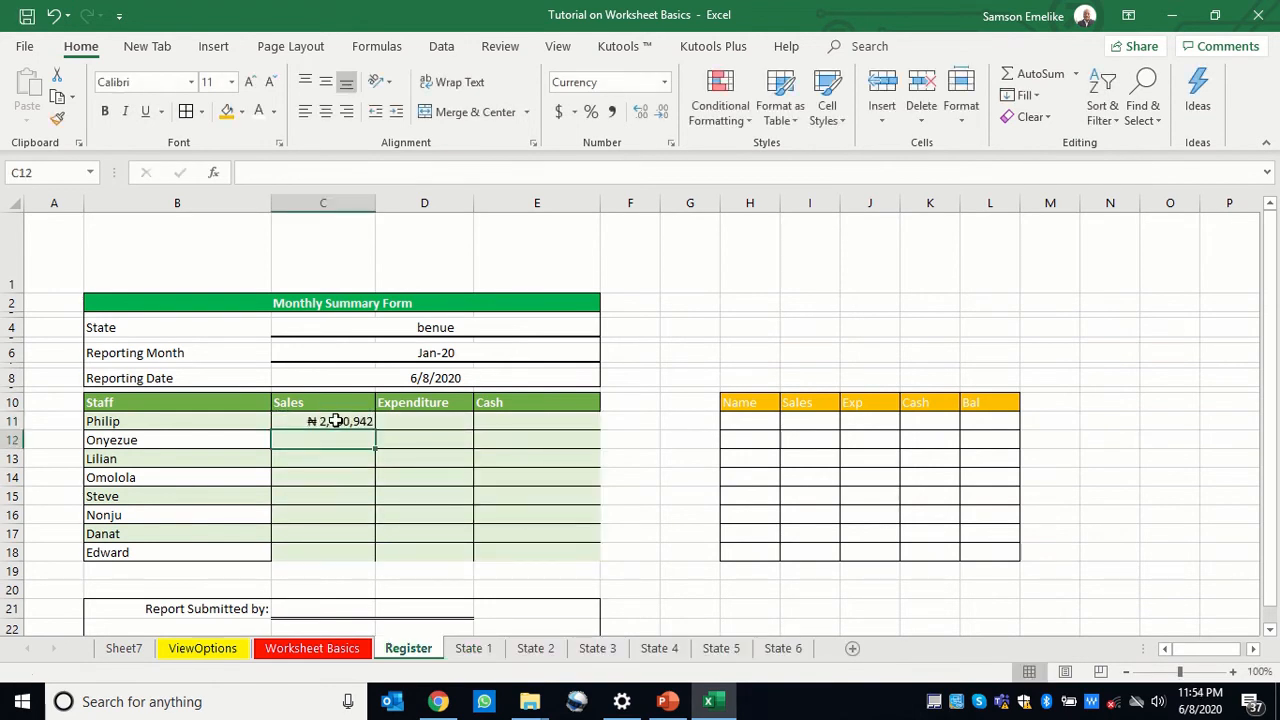
# Fill the SUM formula from C11 across to column E and down to row 18
pyautogui.click(336, 421)
pyautogui.moveTo(374, 431); pyautogui.dragTo(586, 433)
pyautogui.doubleClick(600, 430)
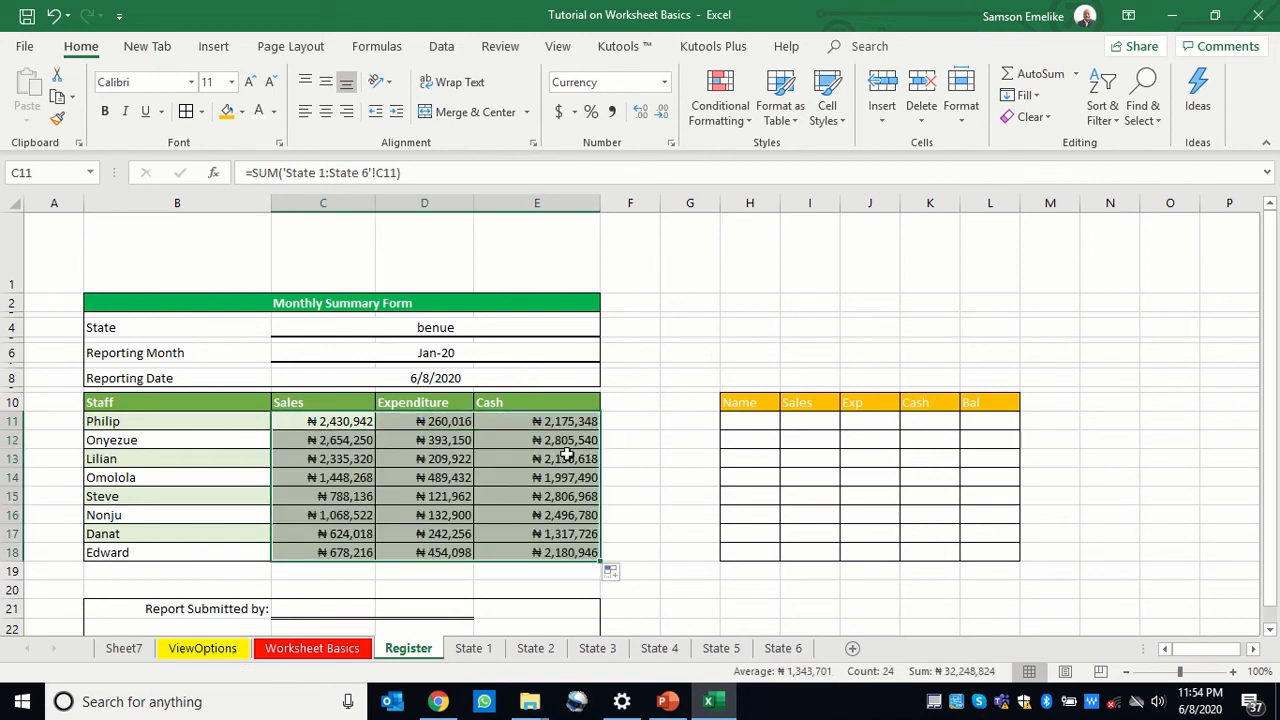
# Compare the summed Sales figure in C11 of the Register sheet with the same cell on State 1
pyautogui.click(325, 422)
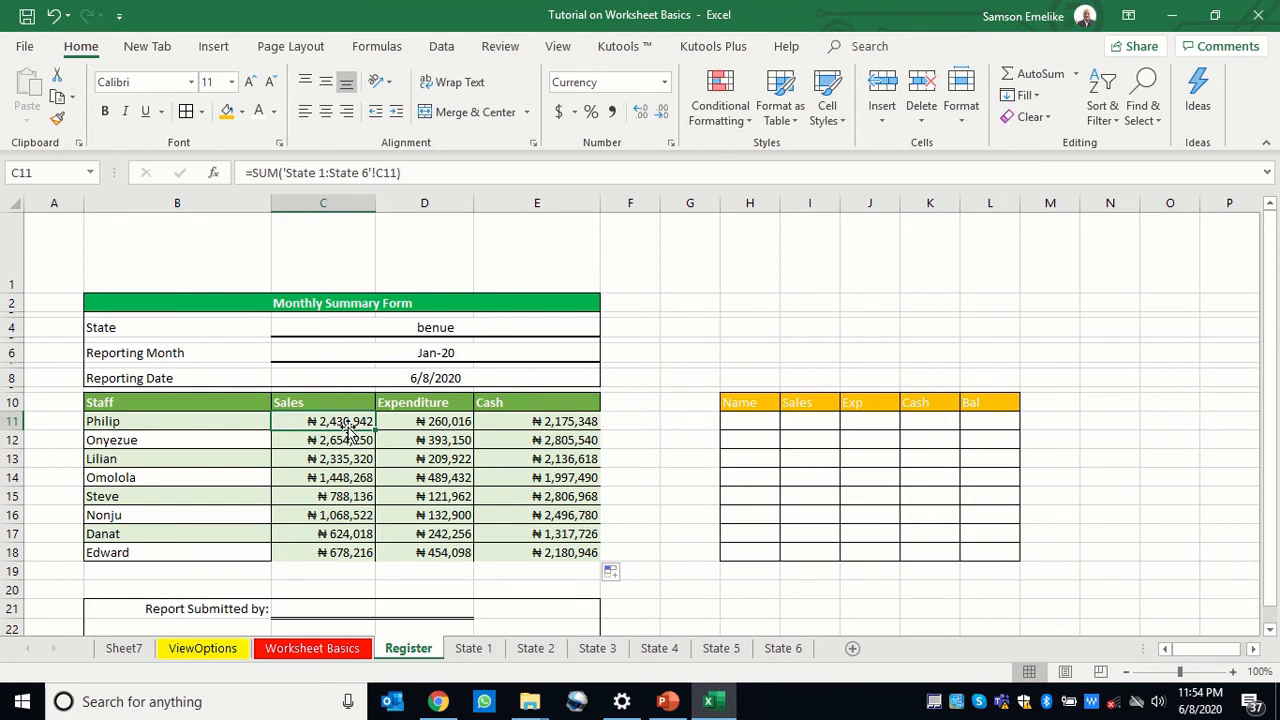
pyautogui.click(474, 650)
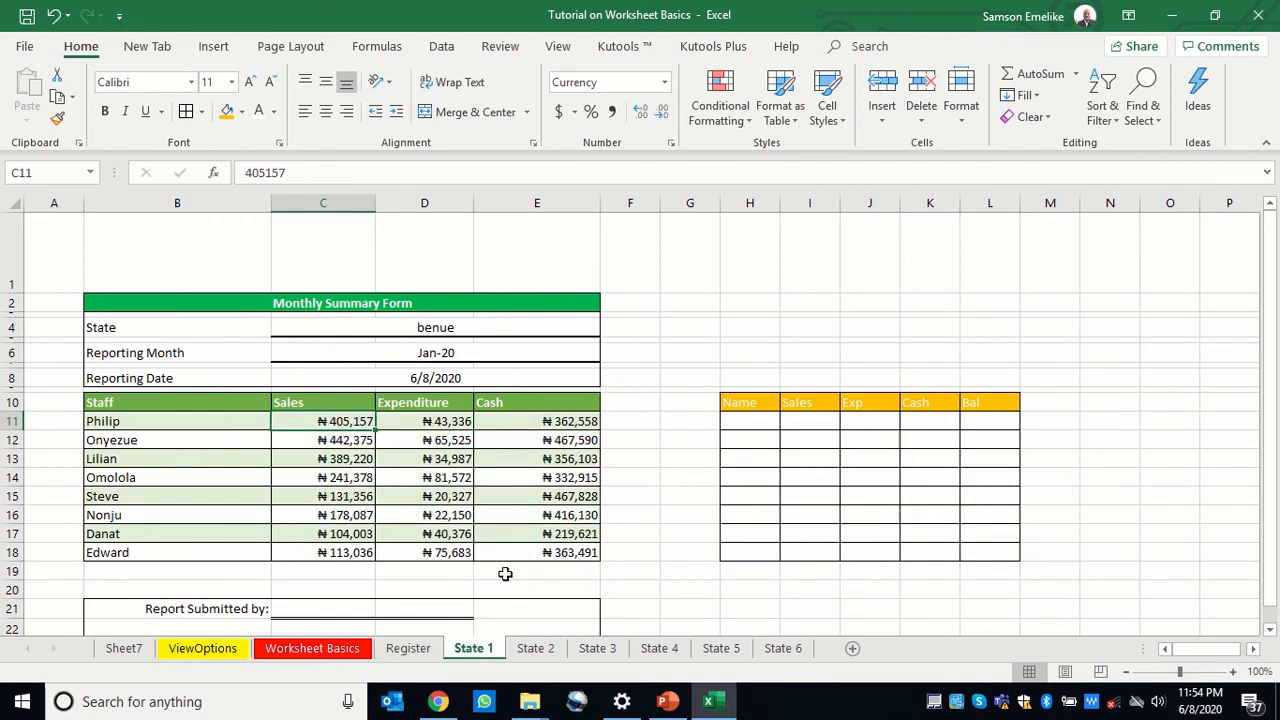